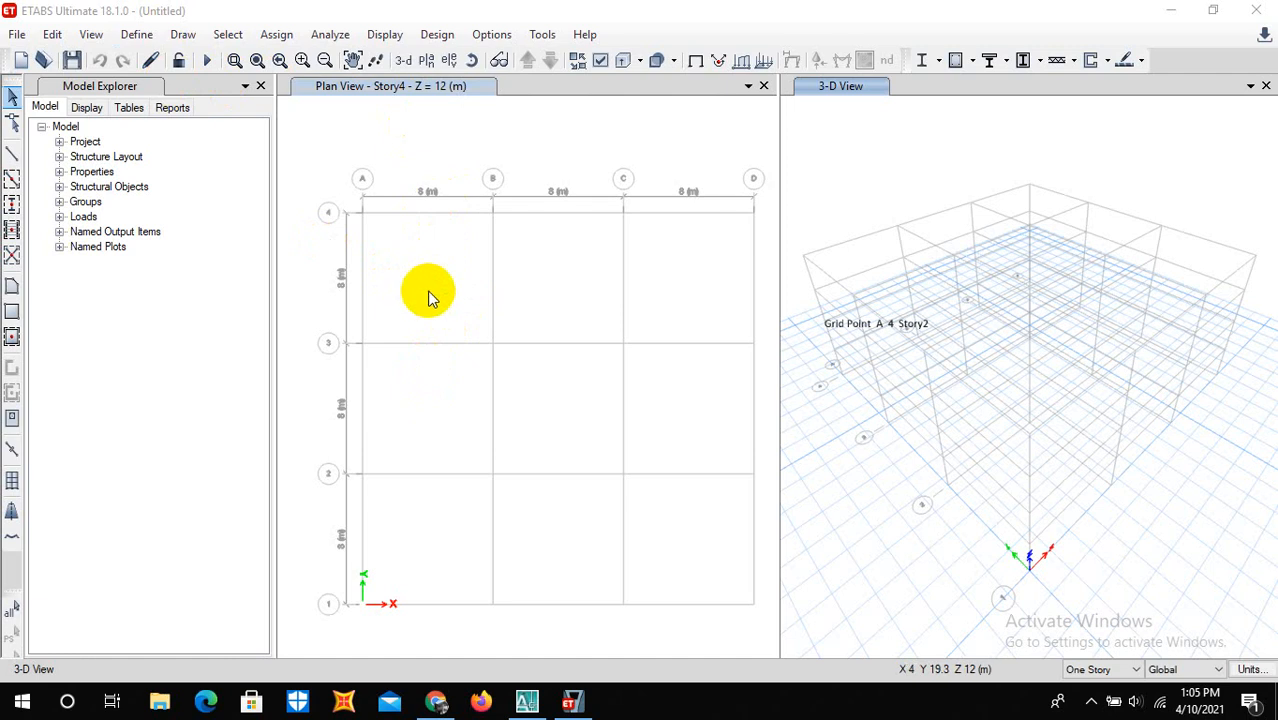
scroll(470, 310, "down", 3)
scroll(485, 322, "up", 3)
scroll(500, 325, "down", 1)
scroll(365, 294, "down", 1)
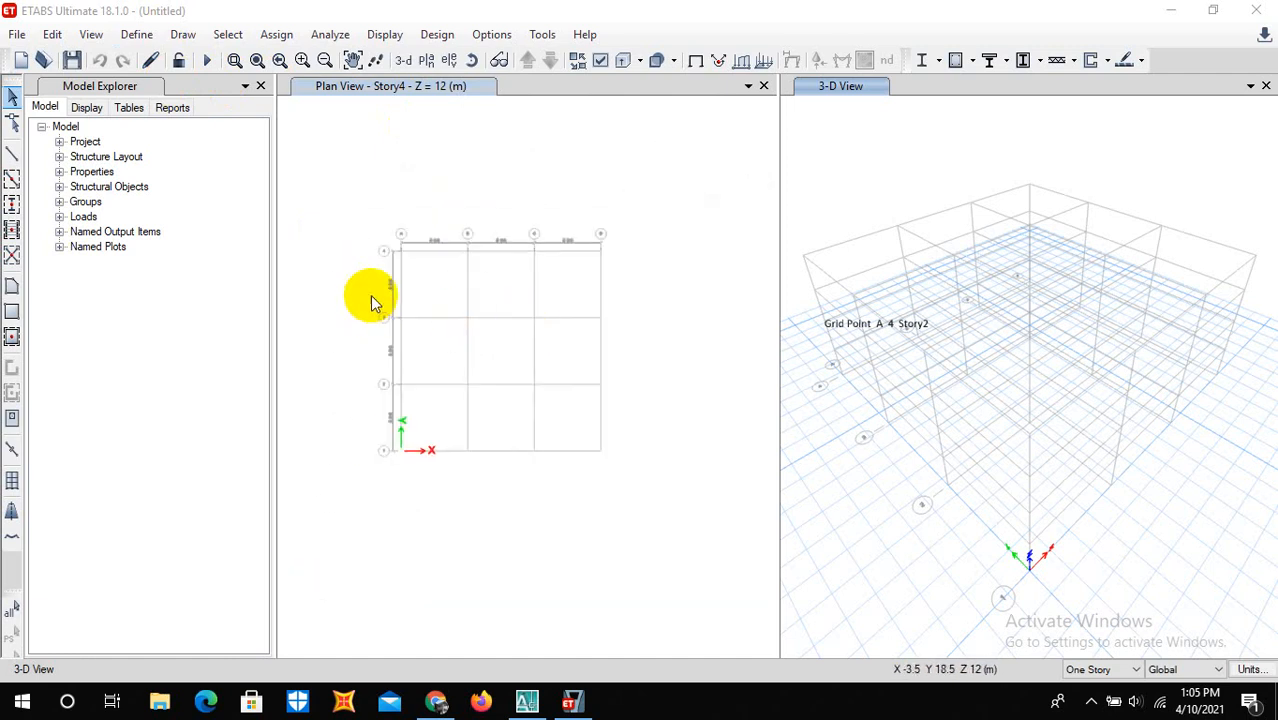
scroll(391, 282, "up", 3)
scroll(430, 282, "down", 3)
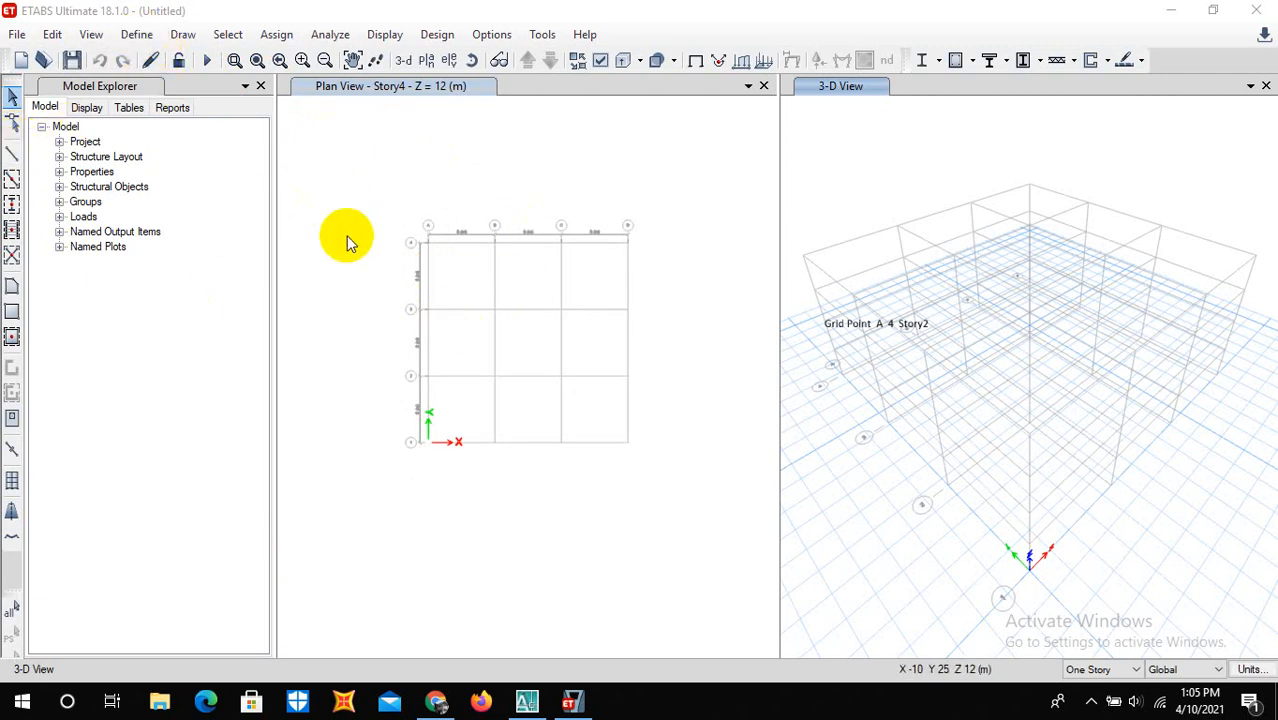
scroll(430, 245, "up", 3)
scroll(427, 245, "down", 3)
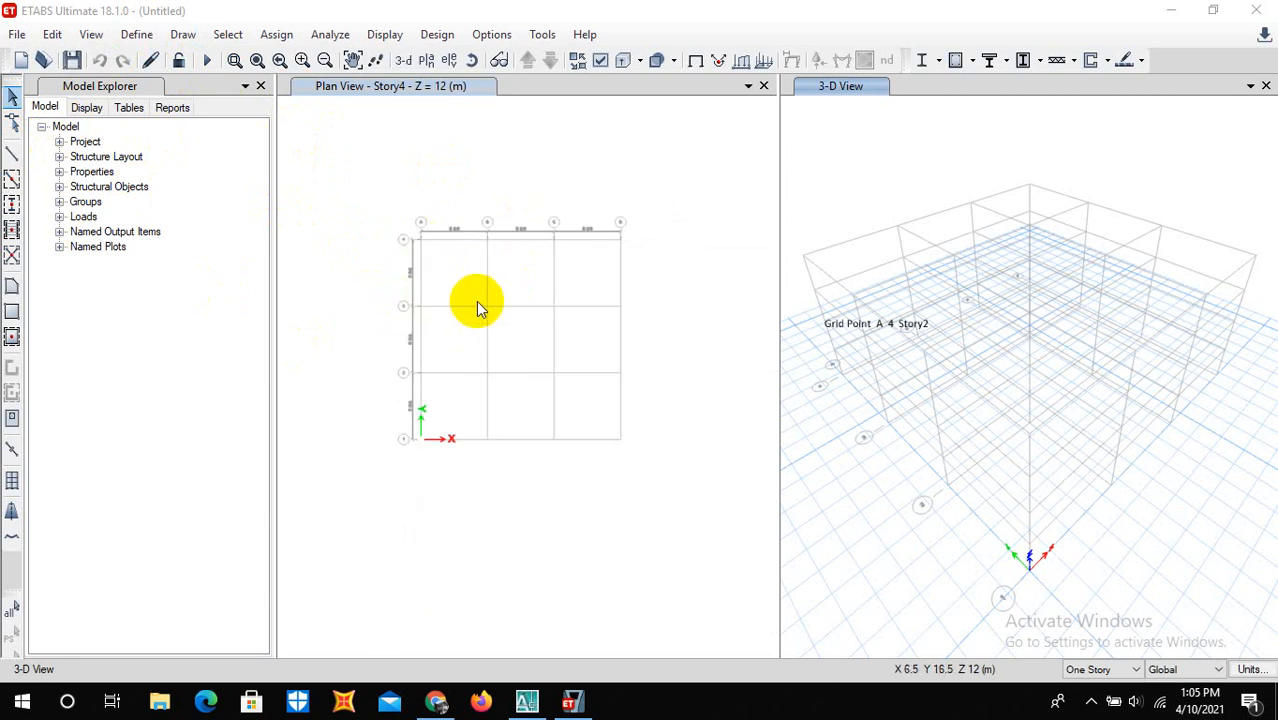
Switch to AutoCAD and examine the grid layout and dimensions of the ground floor plan in HARISARAN 2.dwg
left_click(527, 703)
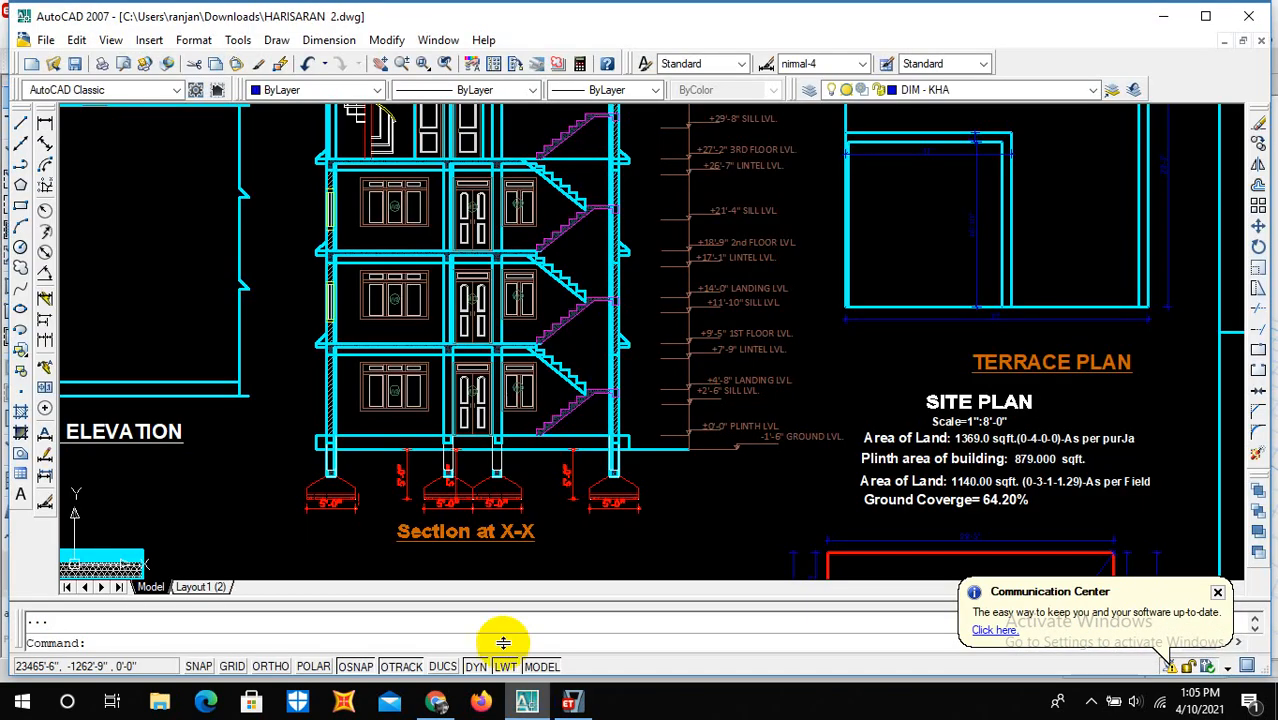
scroll(579, 428, "down", 5)
scroll(425, 268, "up", 2)
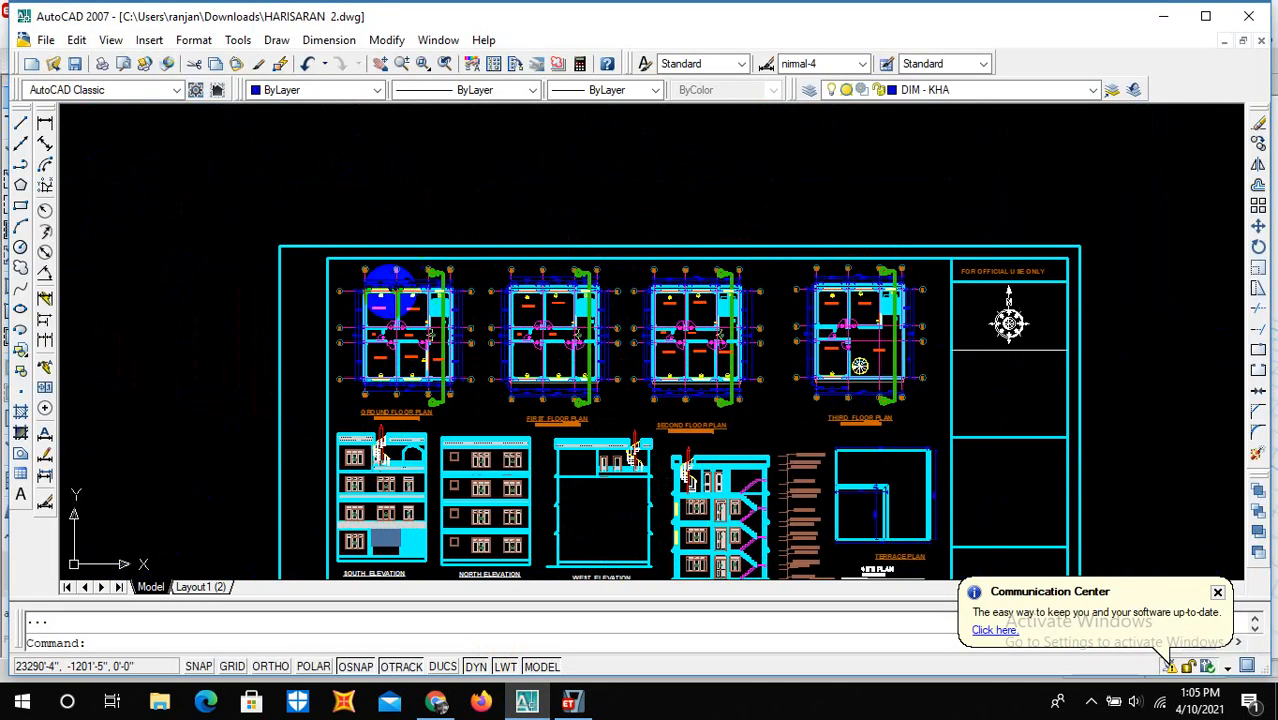
scroll(395, 275, "down", 2)
scroll(375, 290, "up", 5)
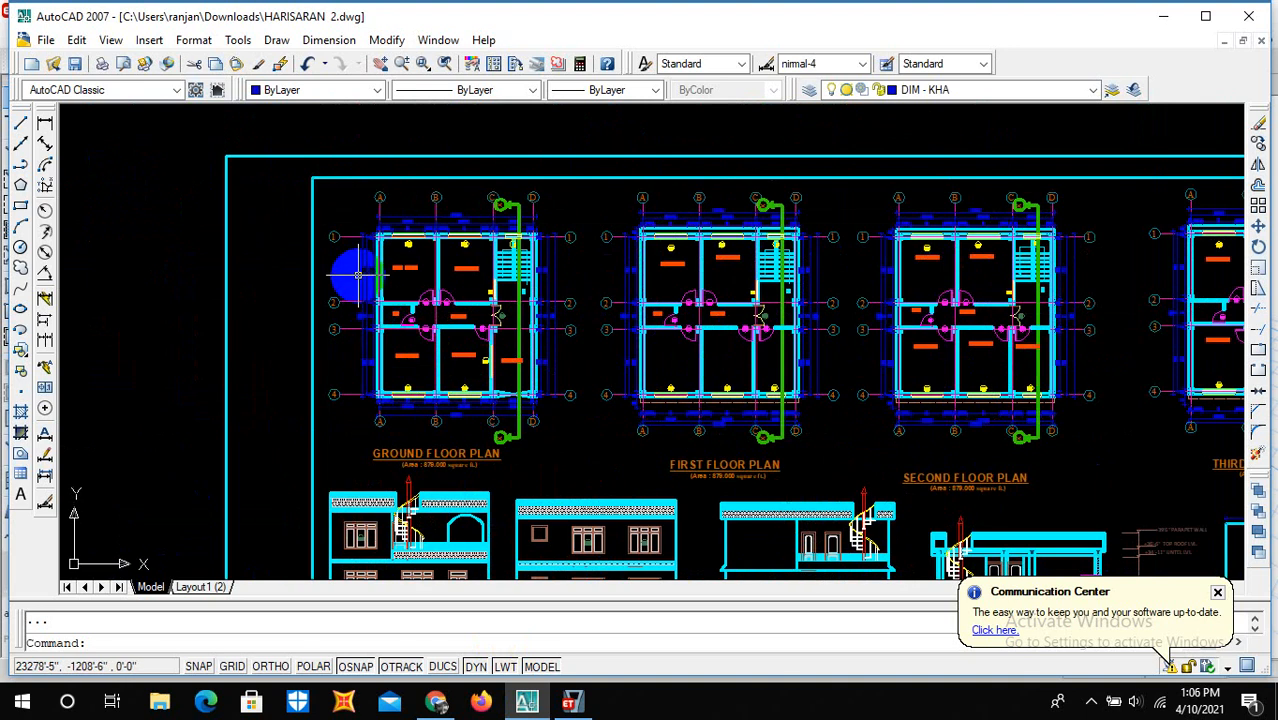
scroll(355, 285, "up", 2)
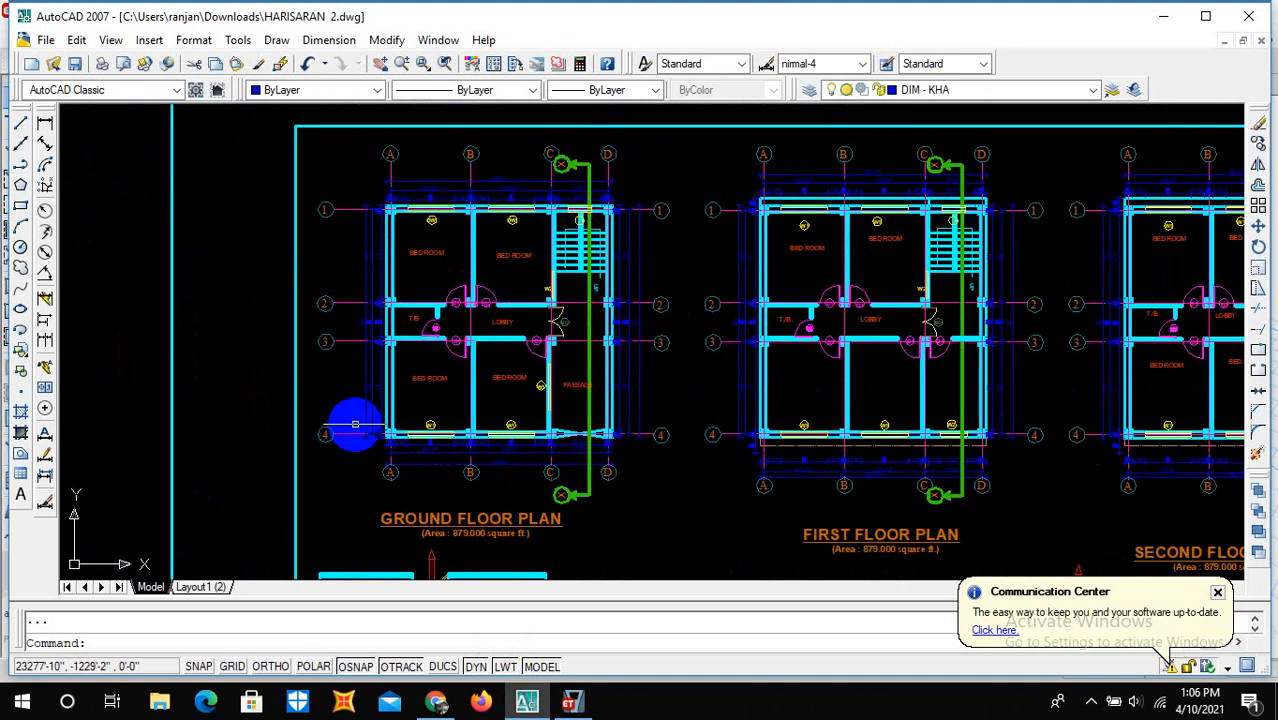
scroll(366, 479, "up", 2)
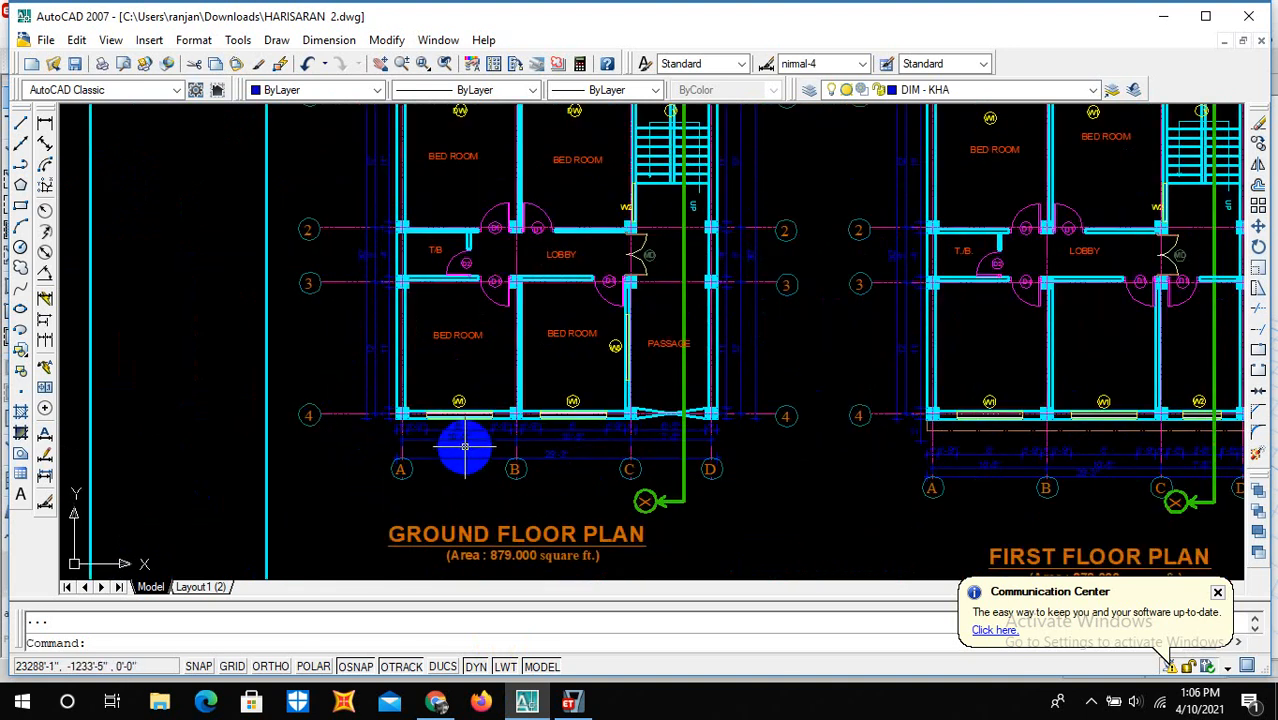
scroll(470, 452, "up", 2)
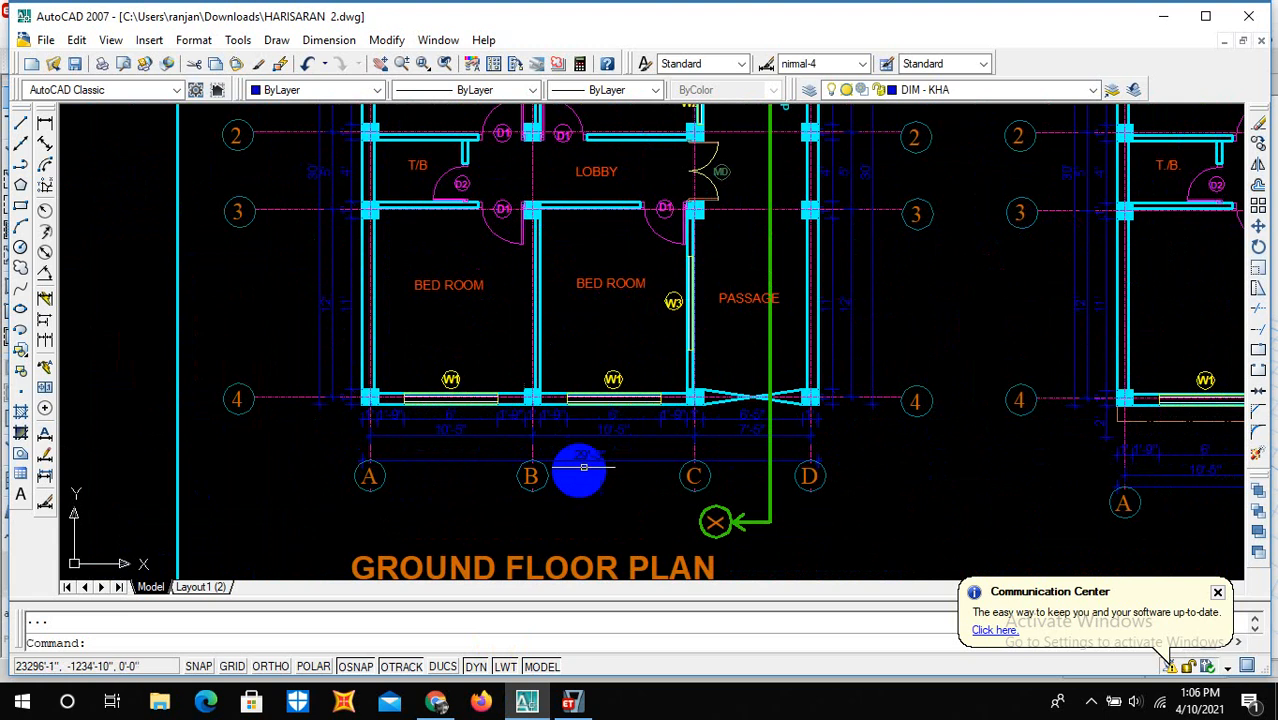
Switch back to ETABS and open the data of grid system G1 for modification from the plan view
left_click(571, 703)
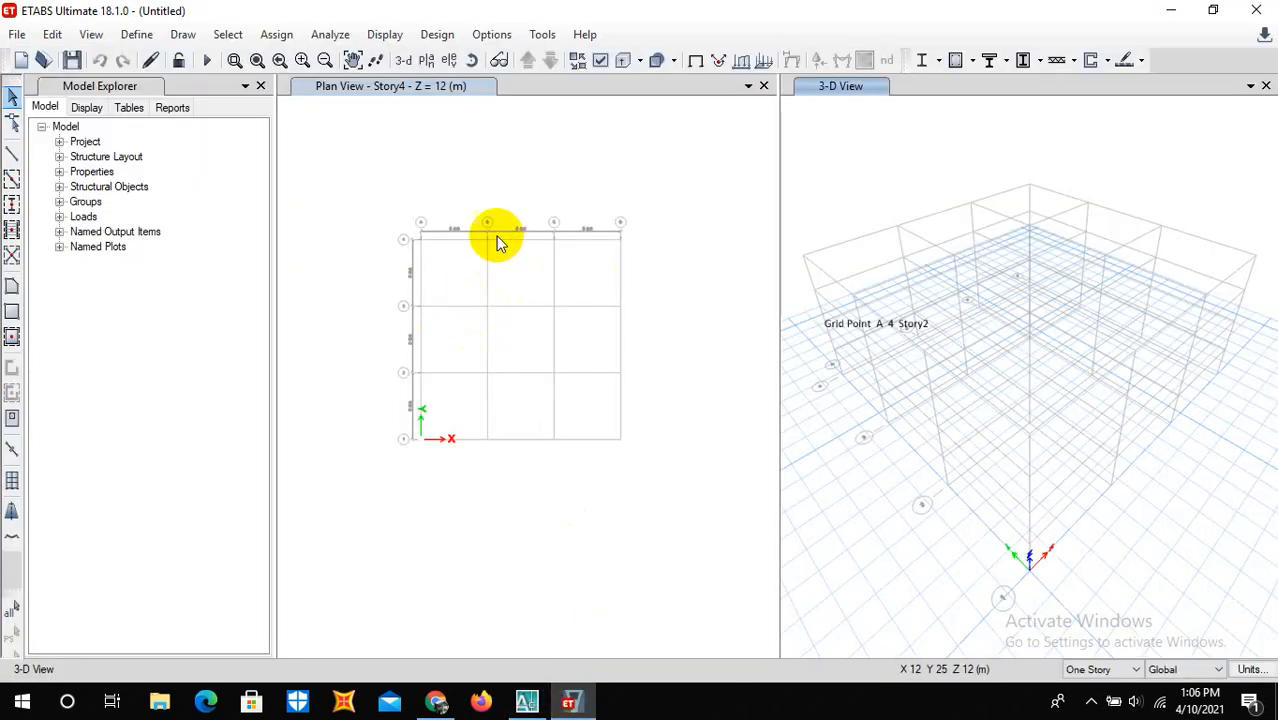
right_click(460, 273)
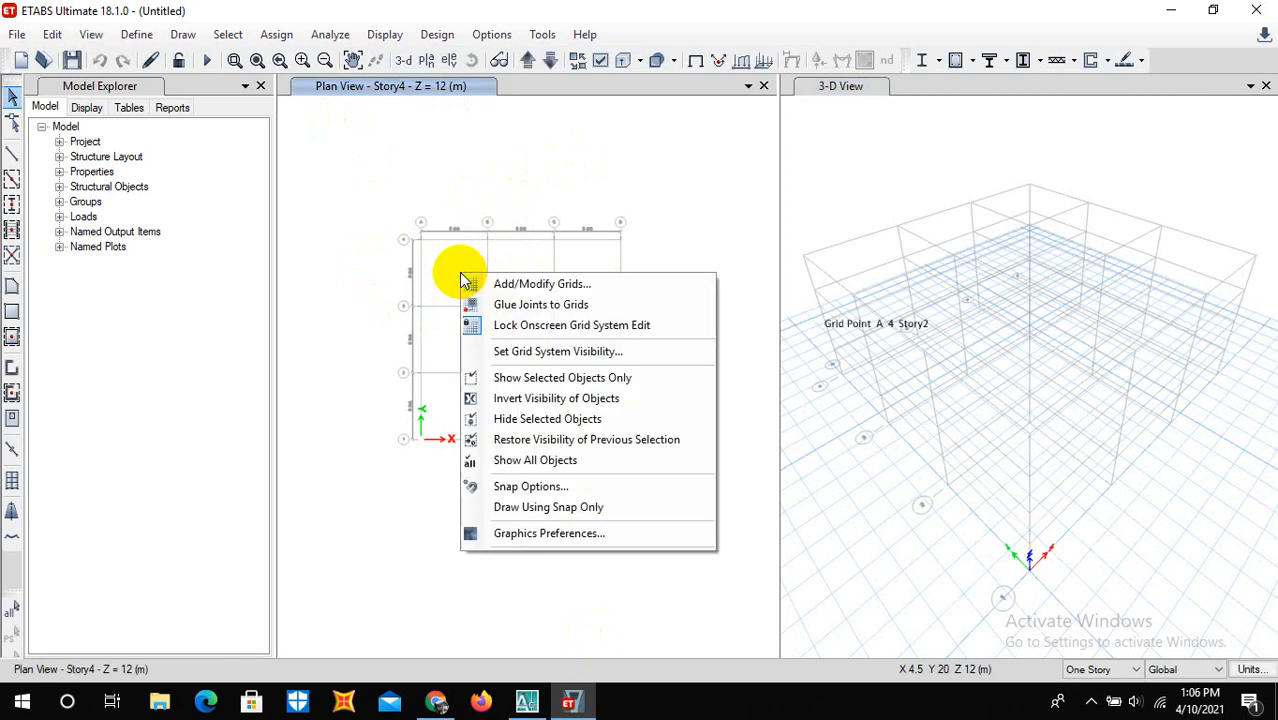
left_click(515, 286)
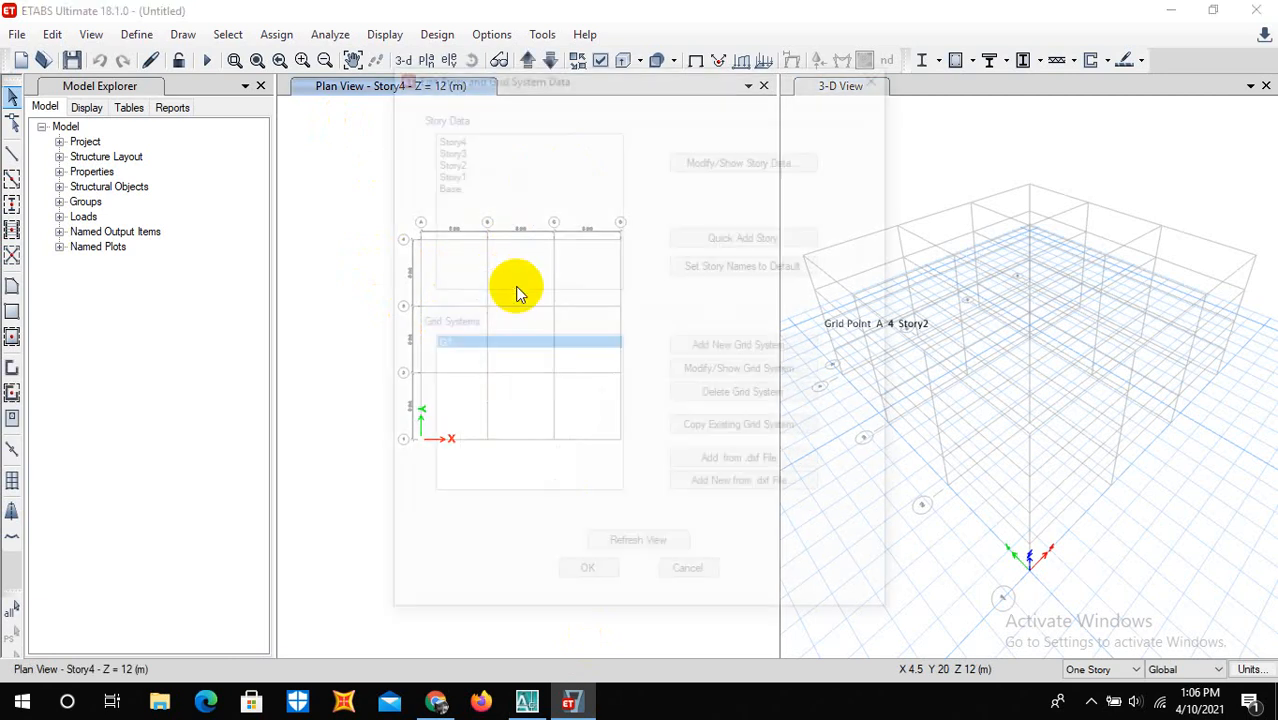
left_click(727, 372)
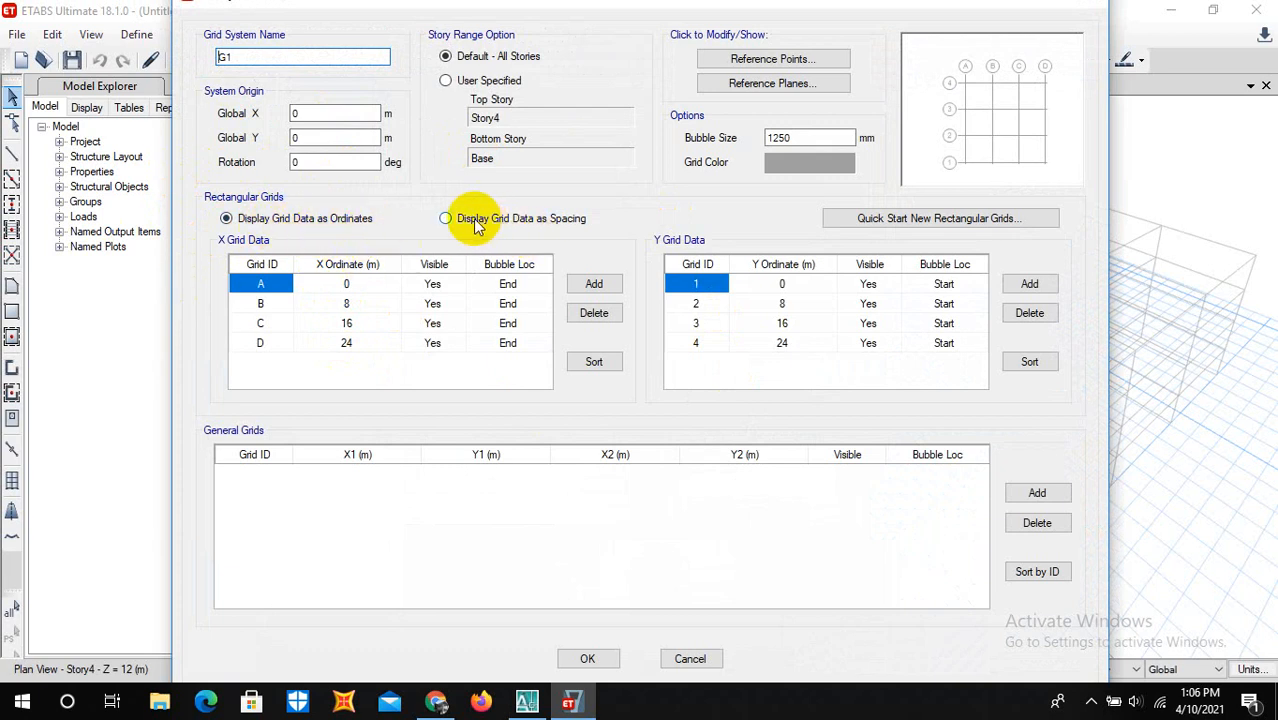
Check the spacings between grids A to D on the AutoCAD ground floor plan and display the ETABS grid data as spacing
left_click(526, 702)
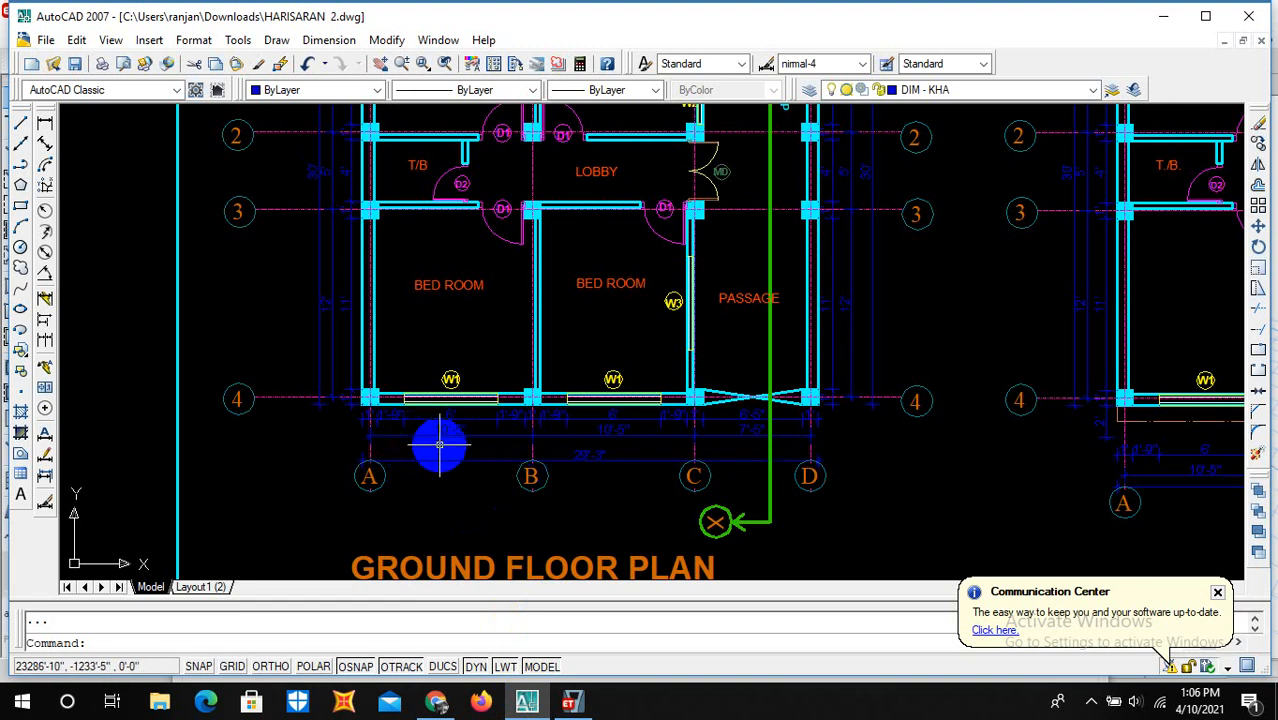
scroll(440, 444, "up", 2)
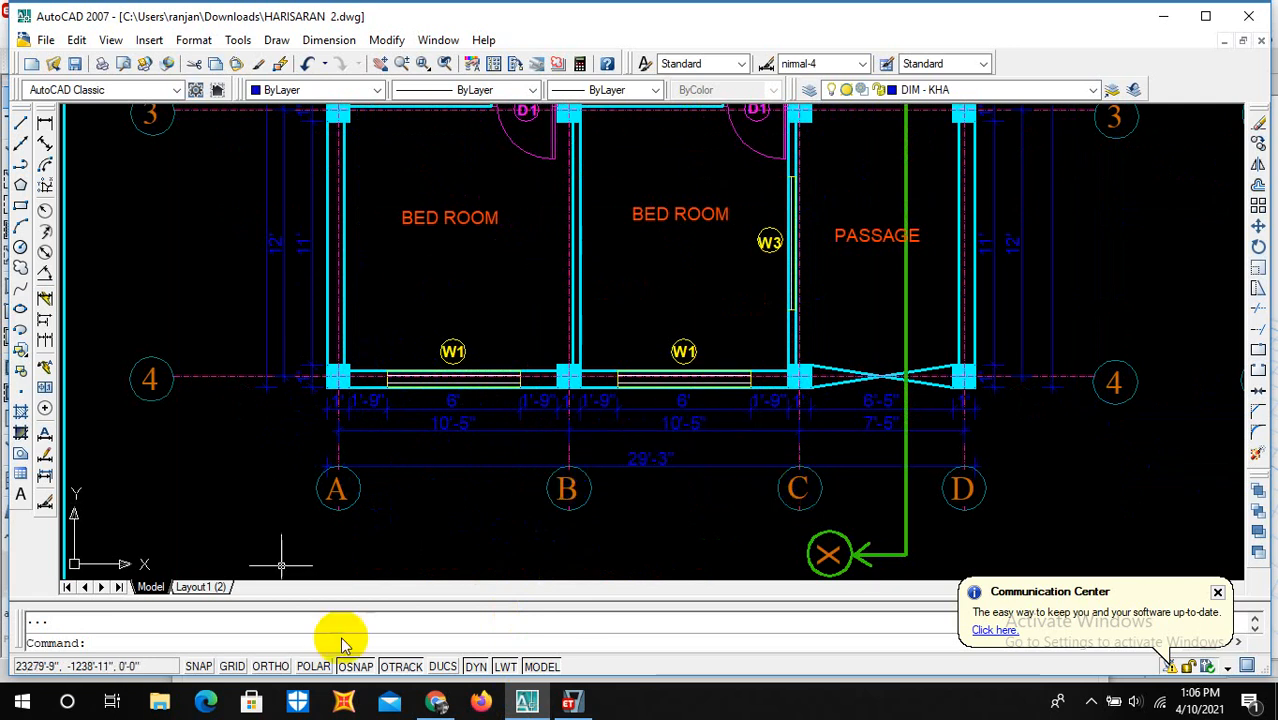
left_click(571, 703)
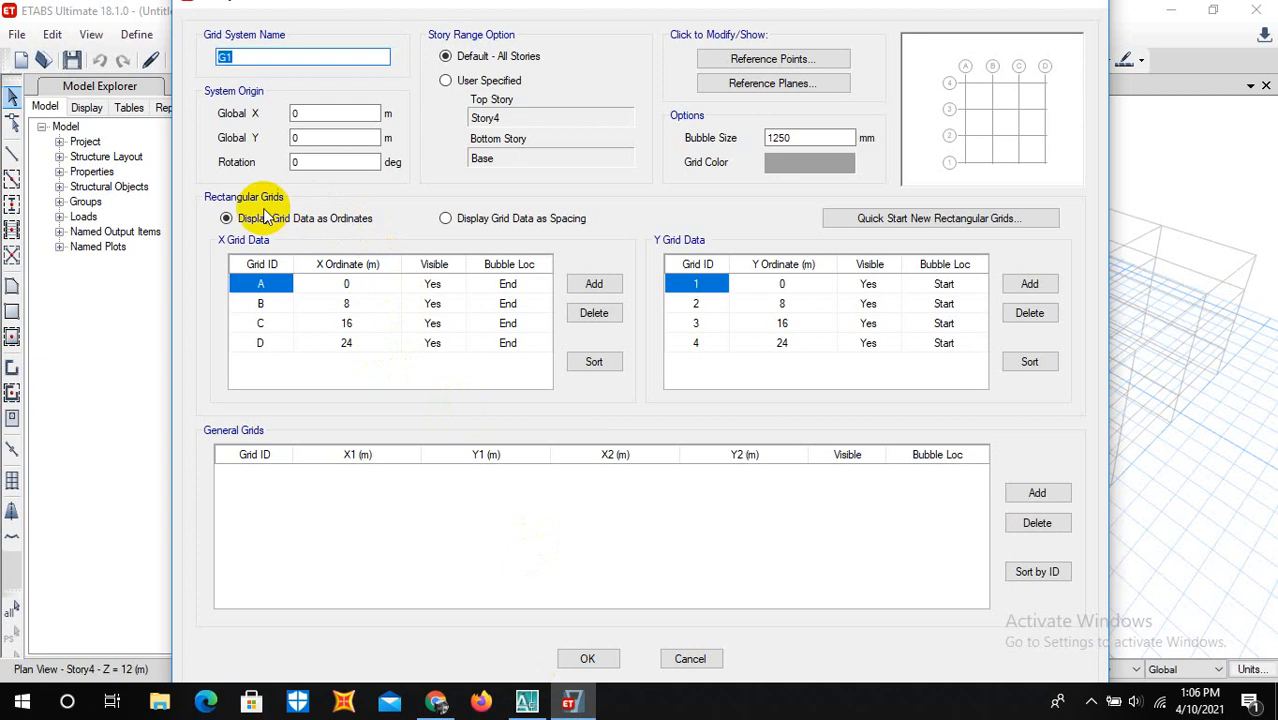
left_click(527, 703)
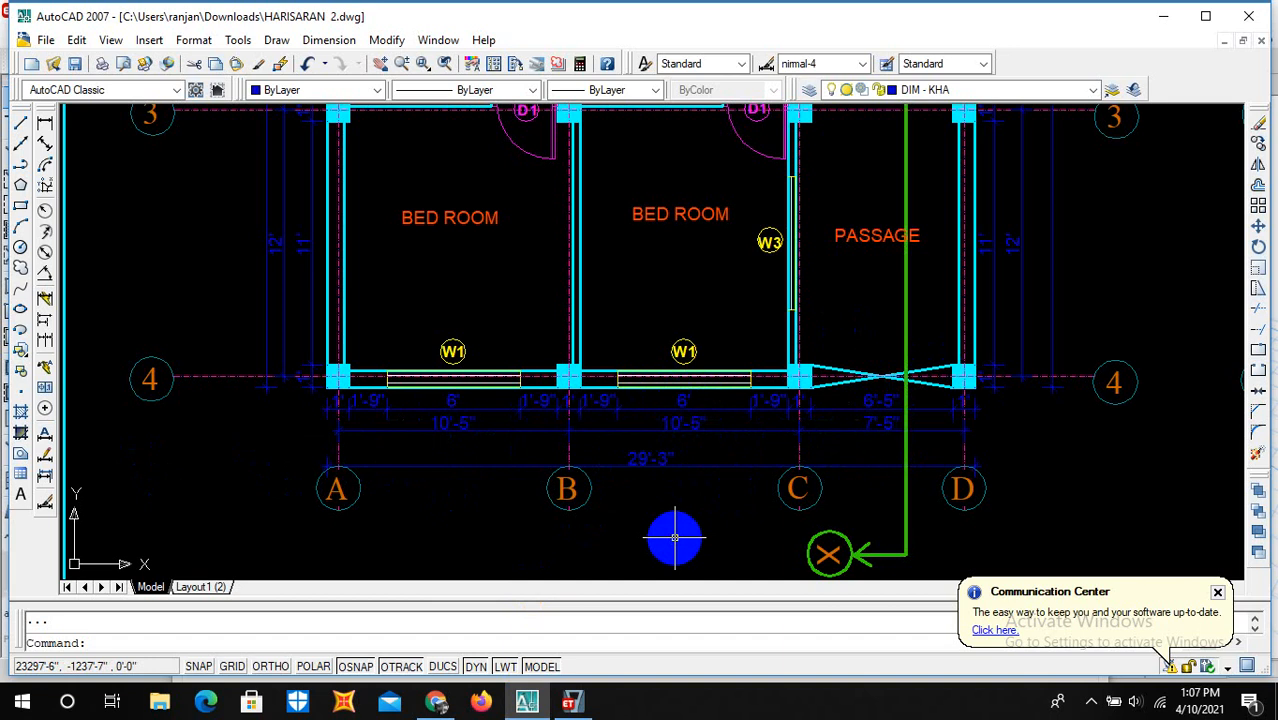
left_click(570, 703)
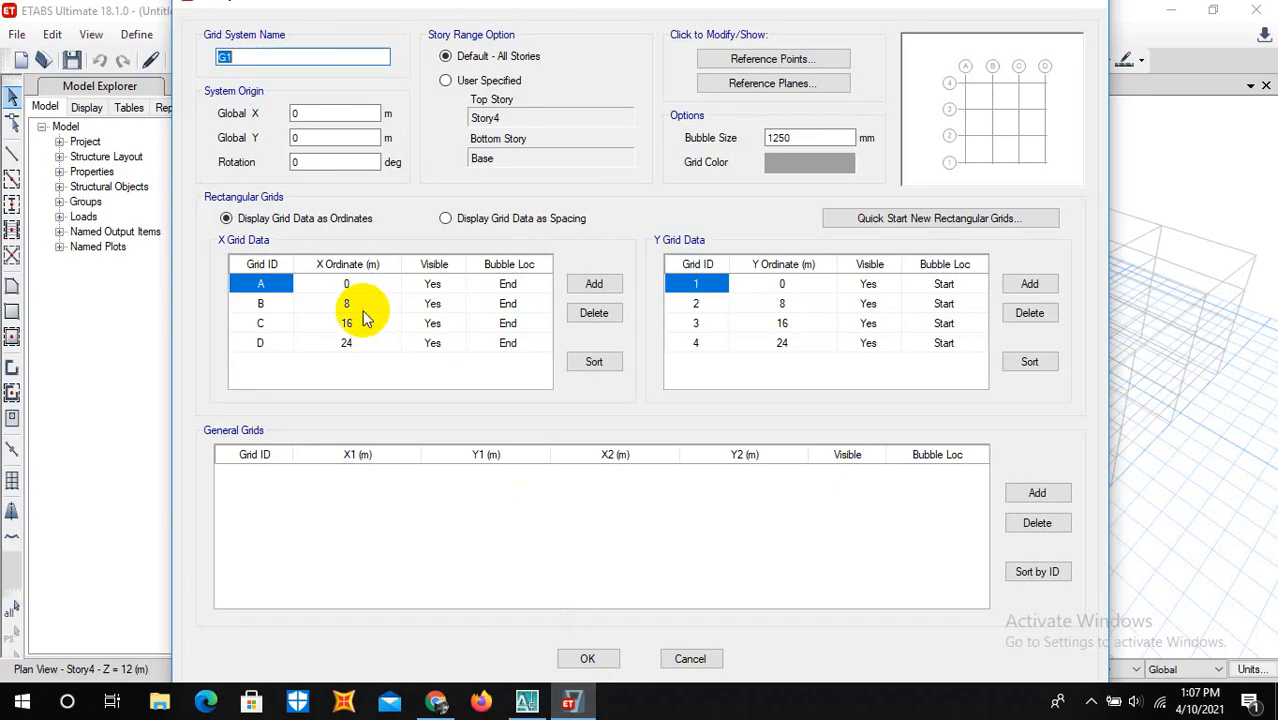
left_click(445, 219)
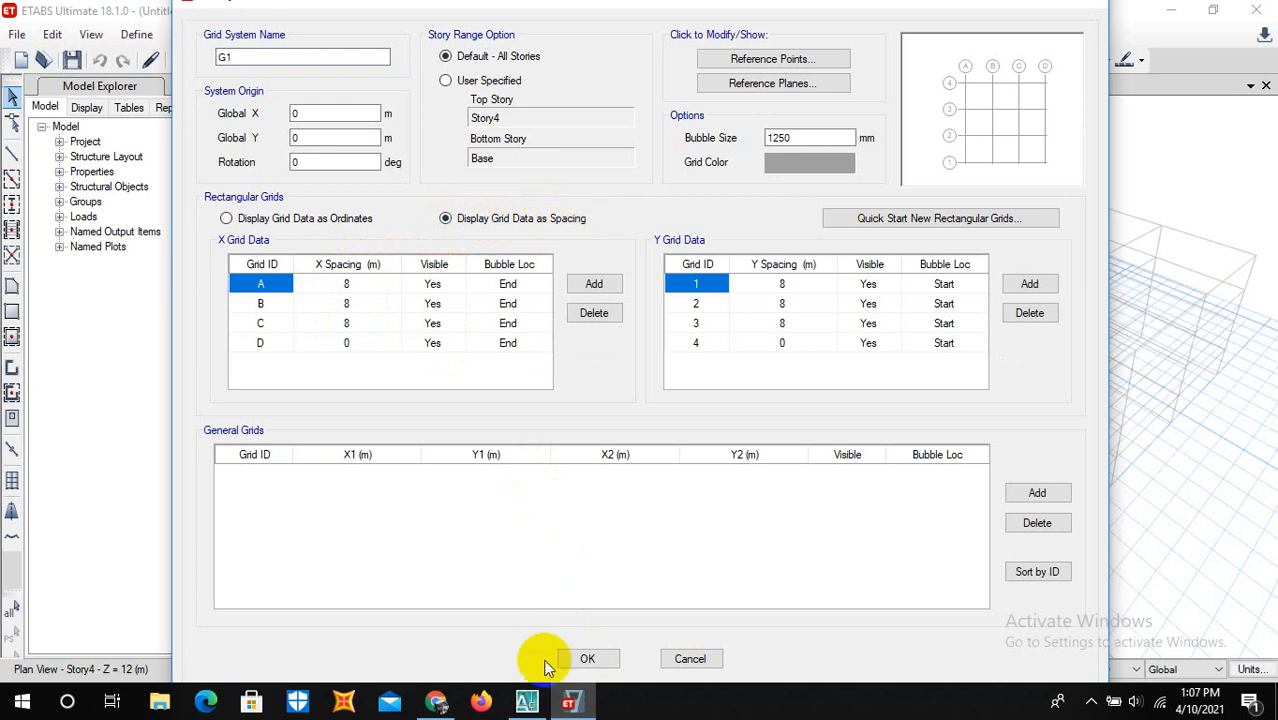
left_click(527, 703)
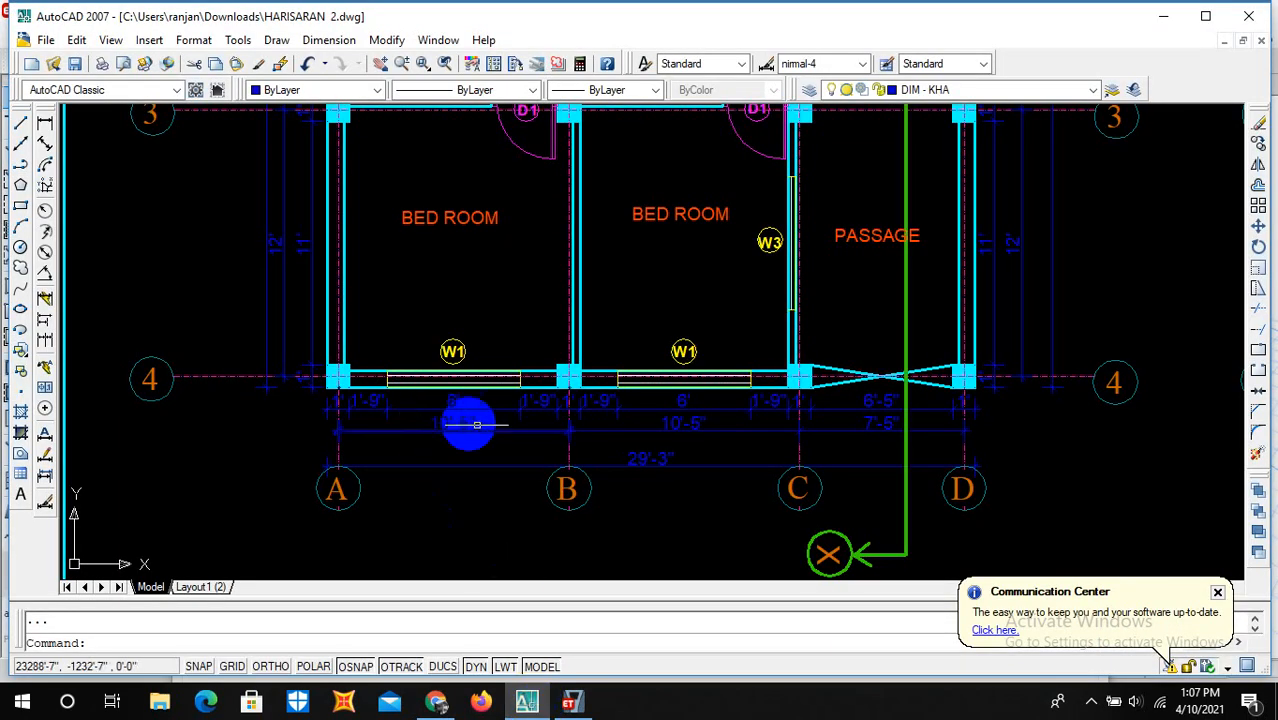
left_click(570, 703)
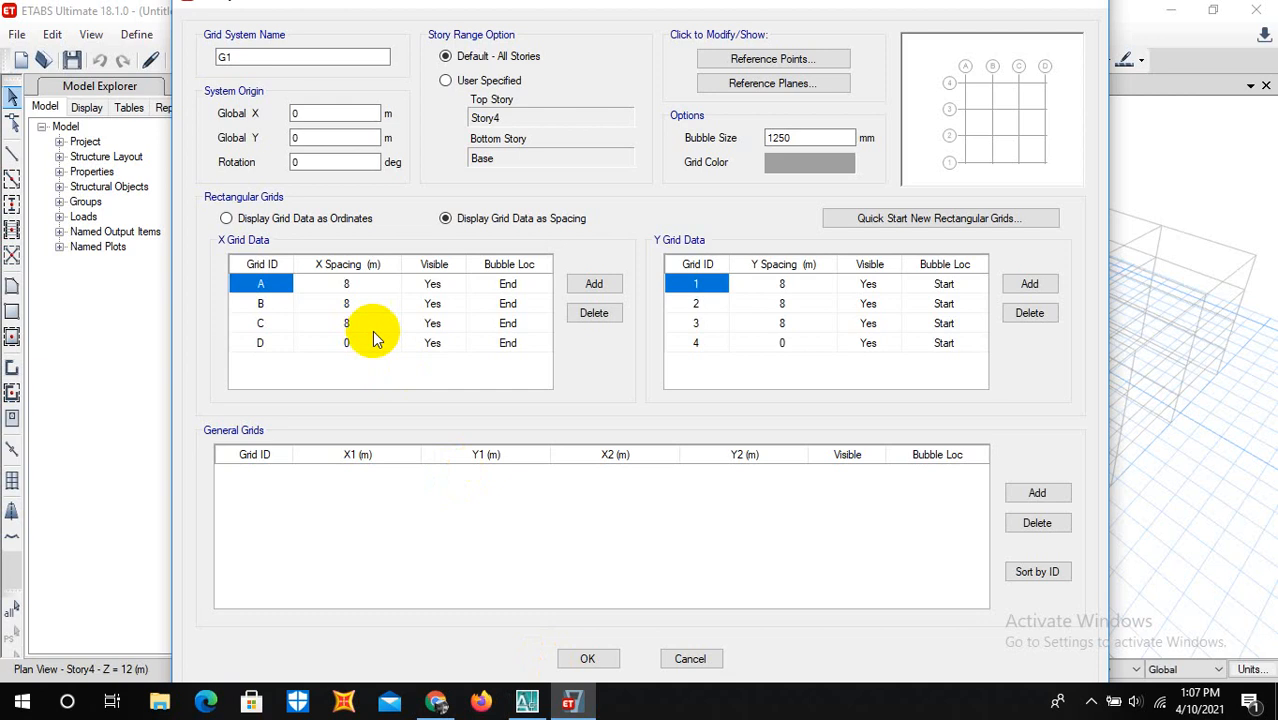
Set the X spacing to 10'5" for grids A and B and to 7'5" for grid C
left_click(348, 287)
key("Delete")
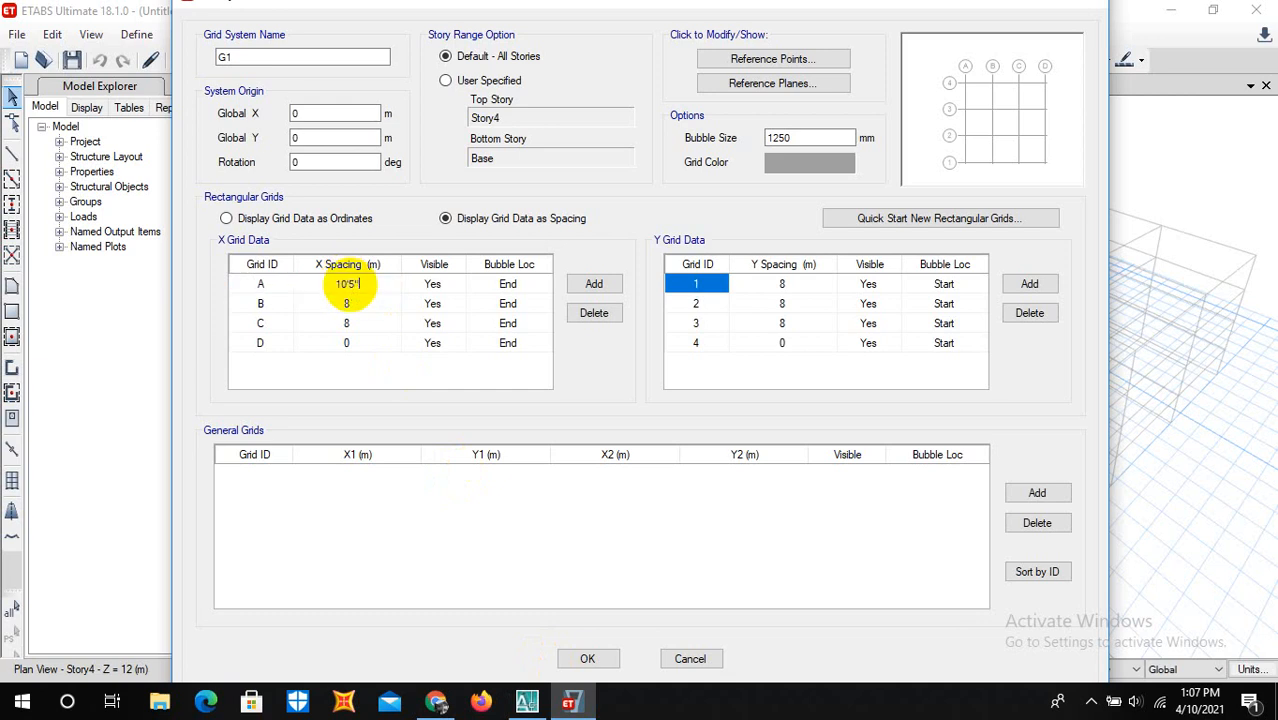
type("10'5\"")
left_click(346, 303)
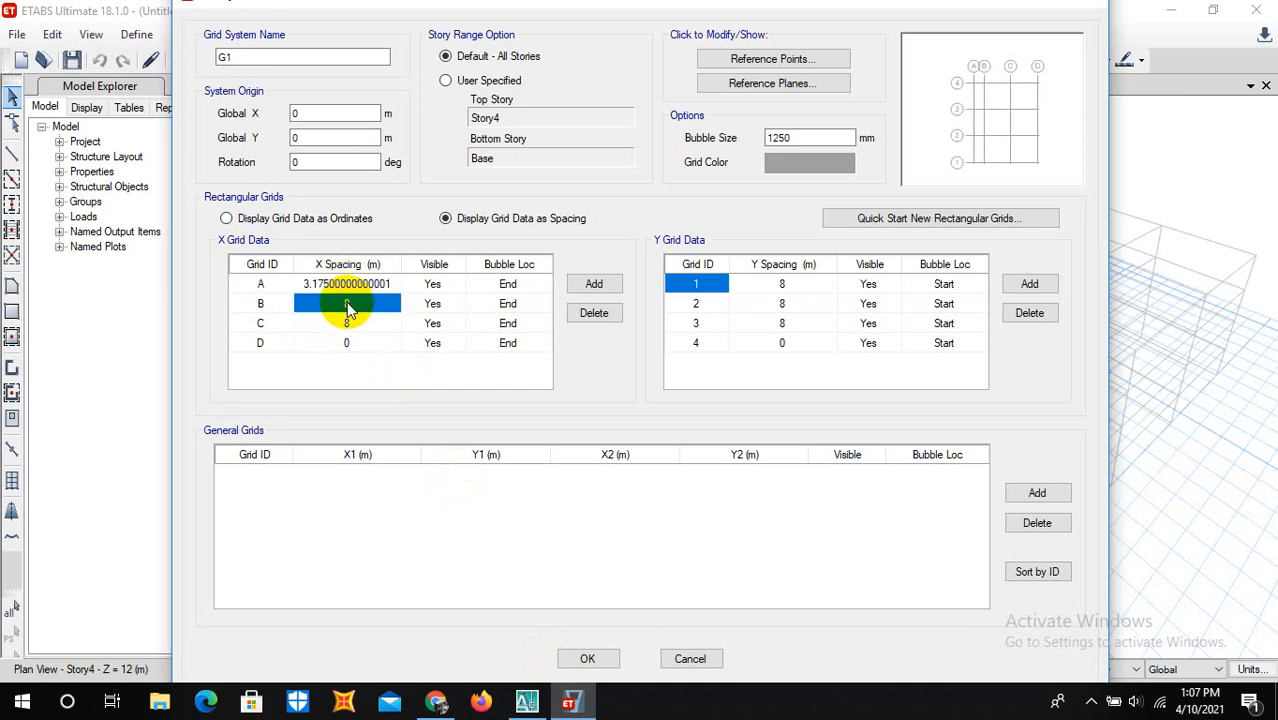
type("10'5\"")
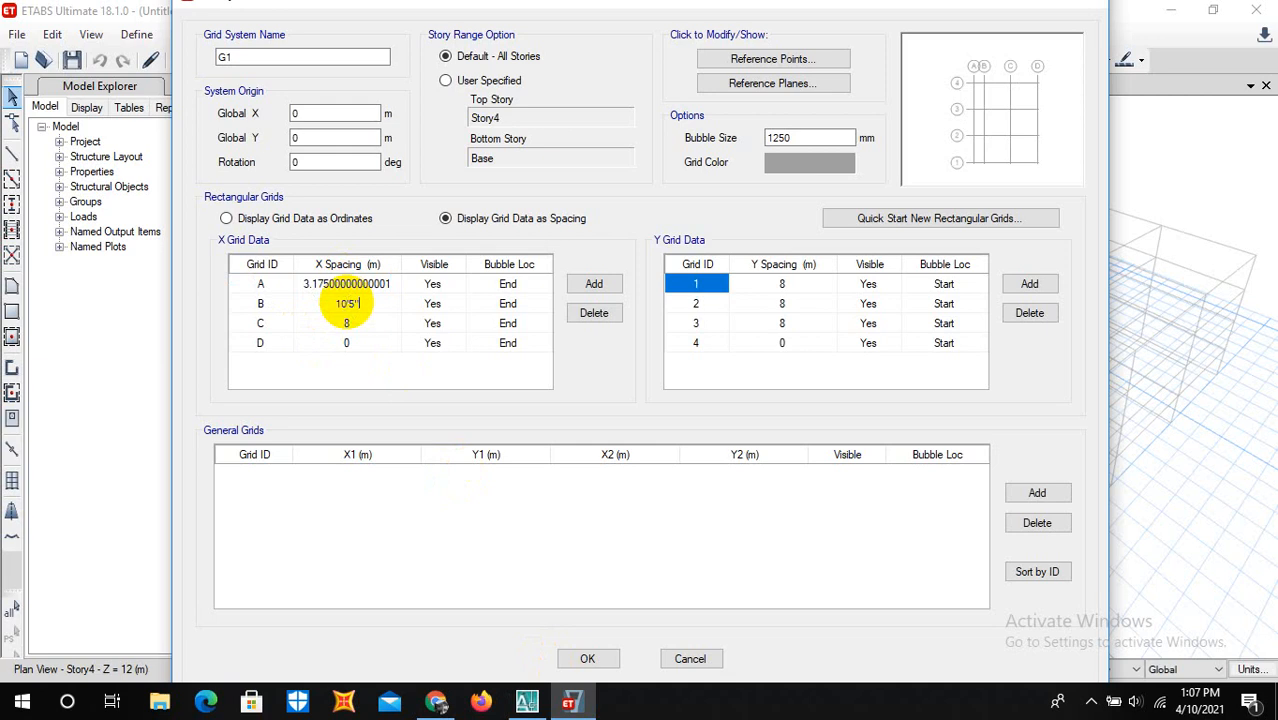
left_click(348, 324)
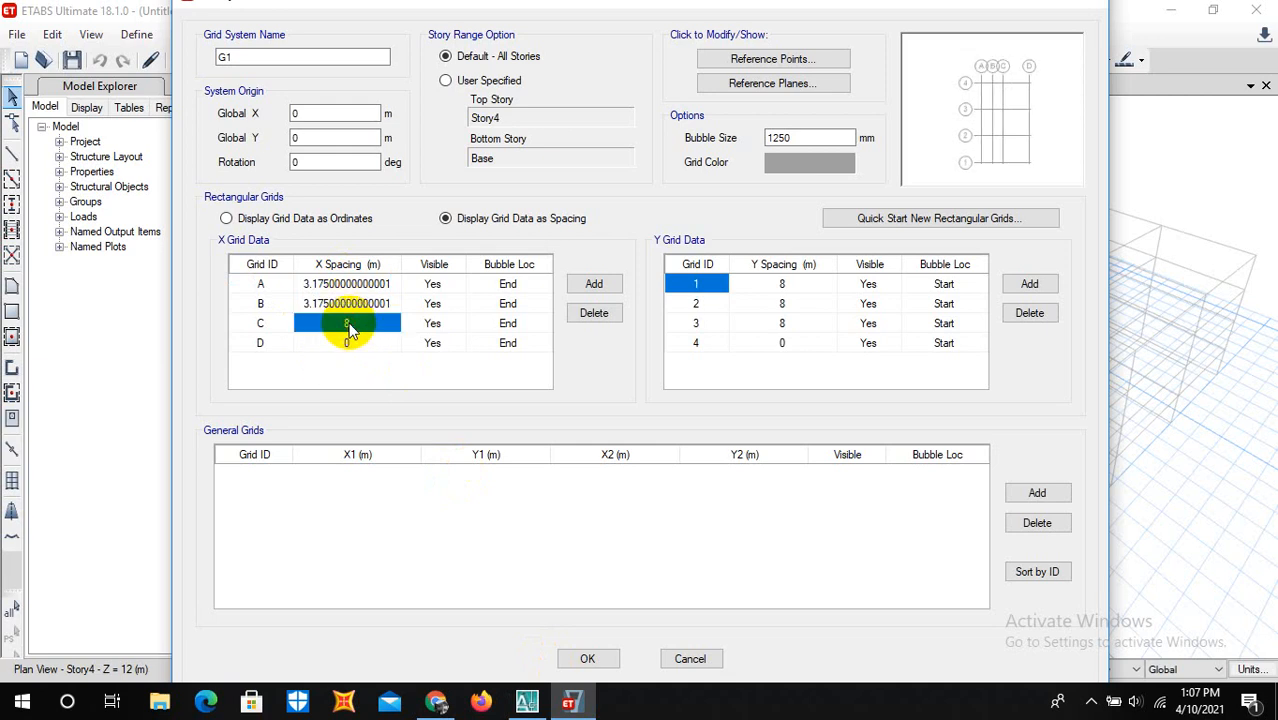
type("1")
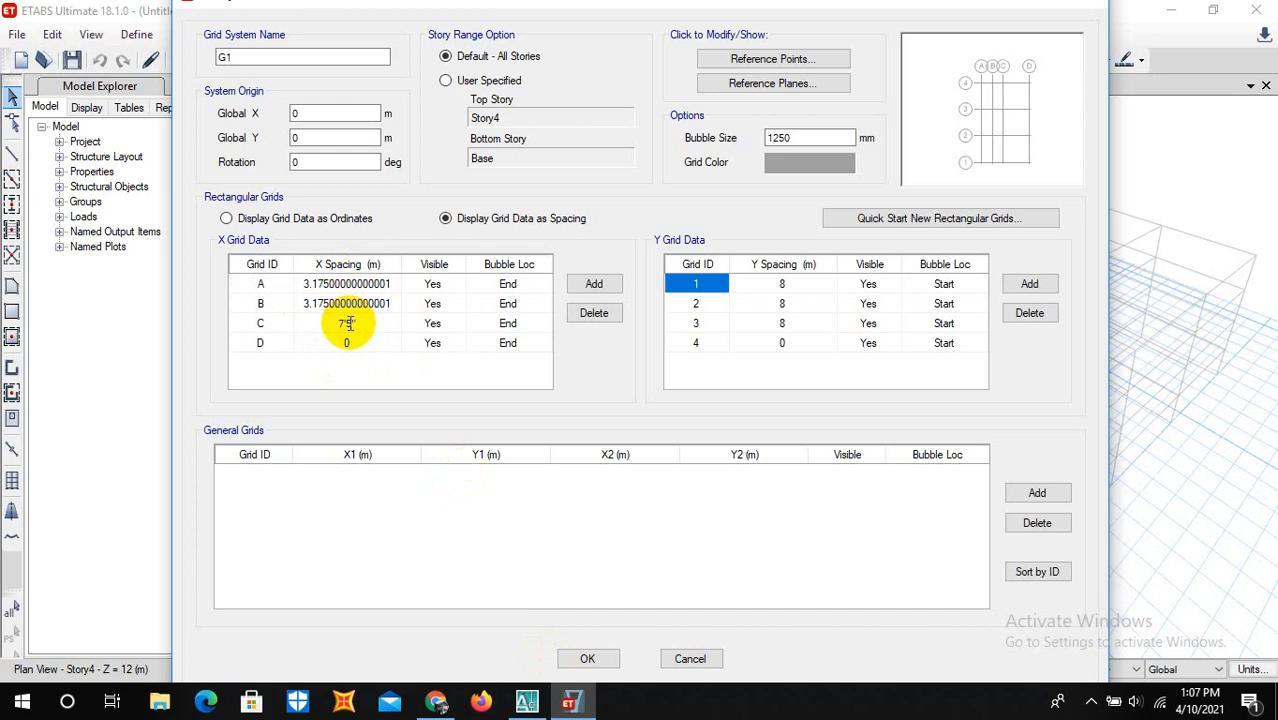
left_click(790, 287)
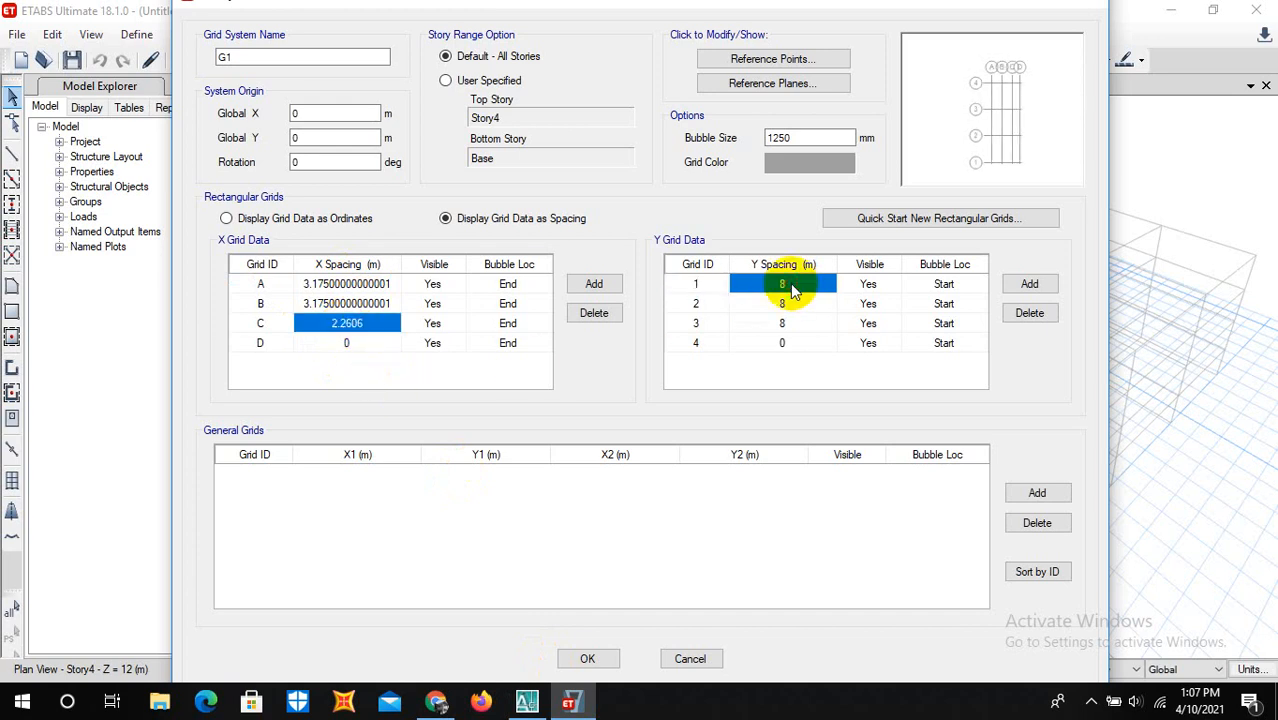
Switch to AutoCAD, check the spacings between grids 1 to 4 on the ground floor plan, and return to ETABS
left_click(527, 702)
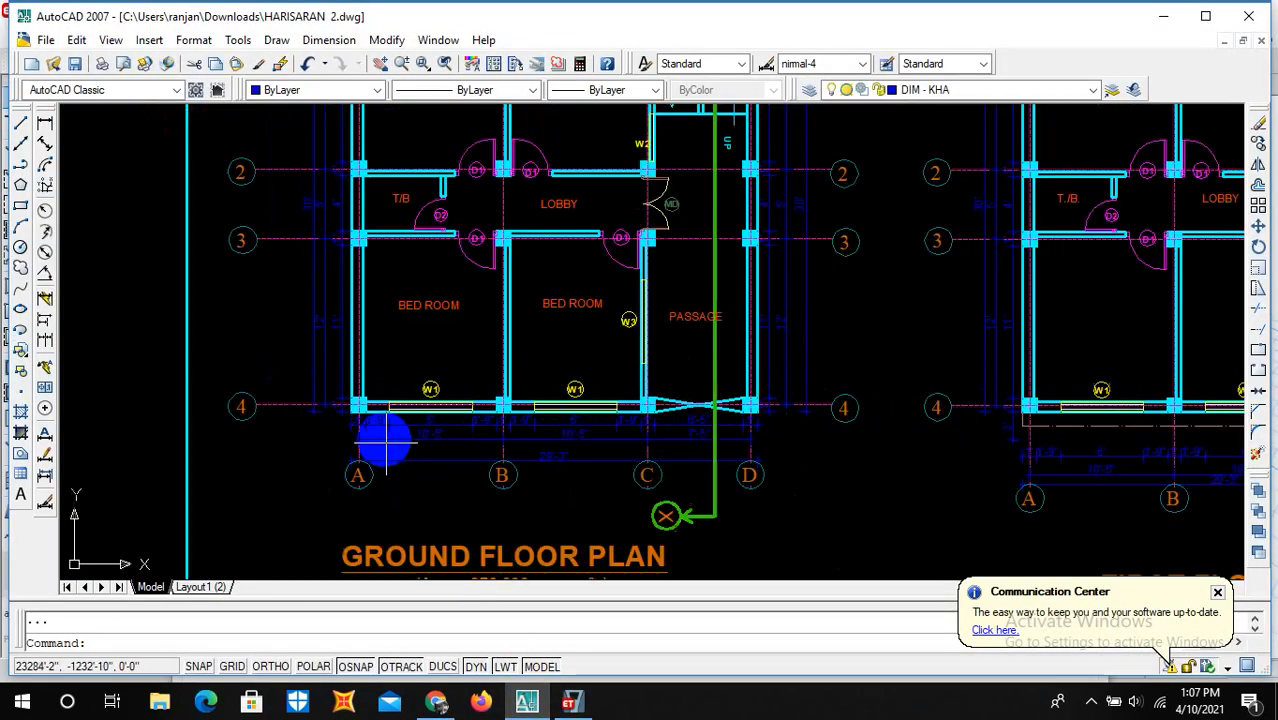
scroll(328, 157, "up", 4)
scroll(308, 320, "down", 5)
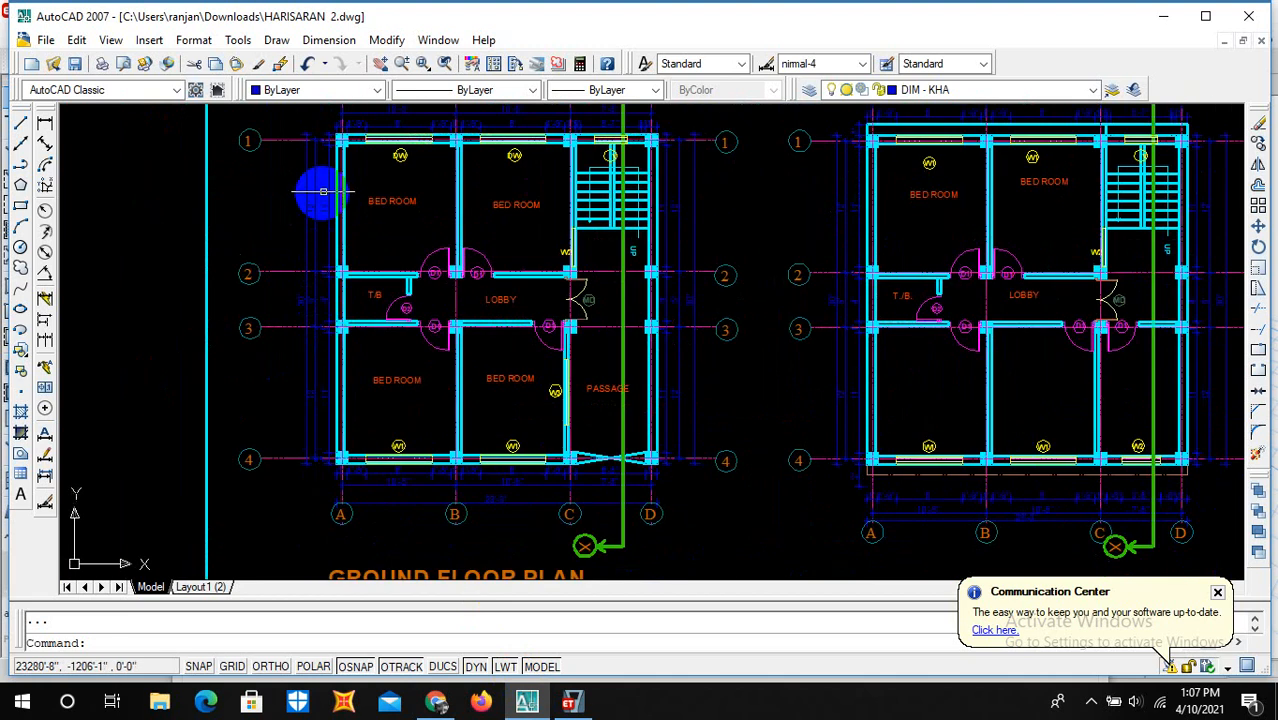
scroll(323, 191, "up", 3)
scroll(322, 194, "down", 3)
left_click(570, 702)
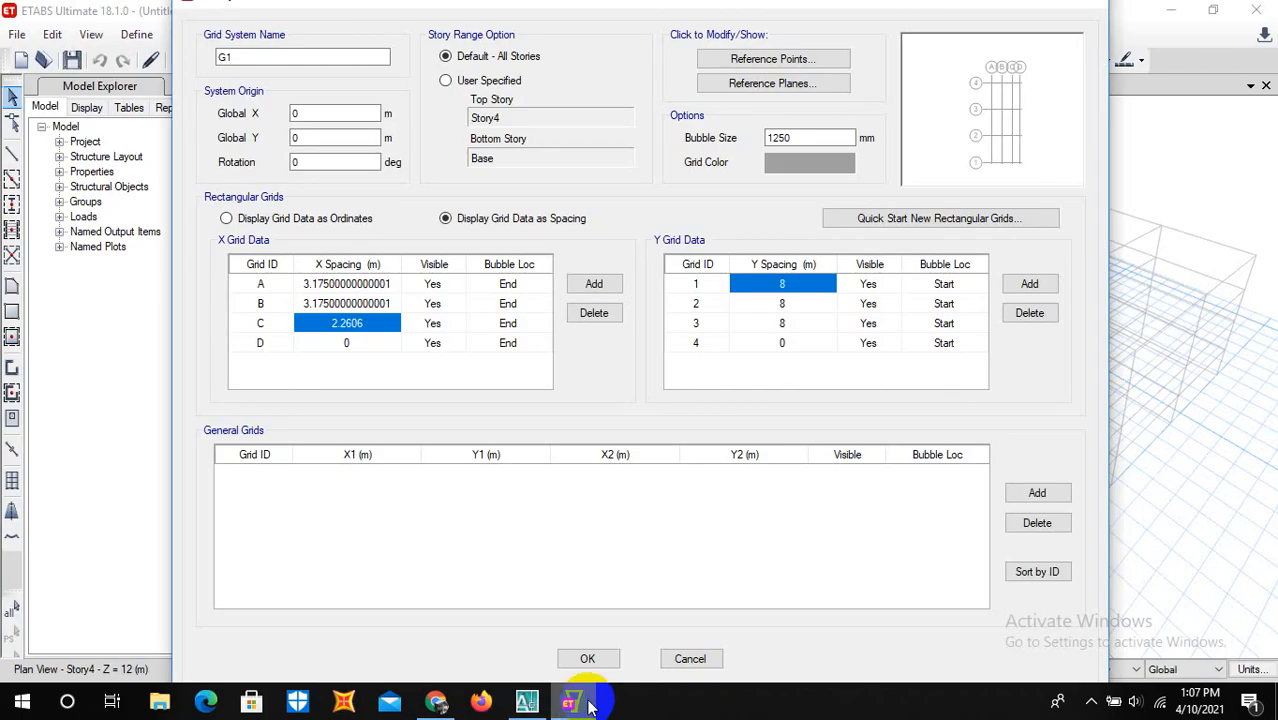
Set the Y spacings of grids 1, 2 and 3 to 12', 5' and 12', and accept the grid system data
type("12")
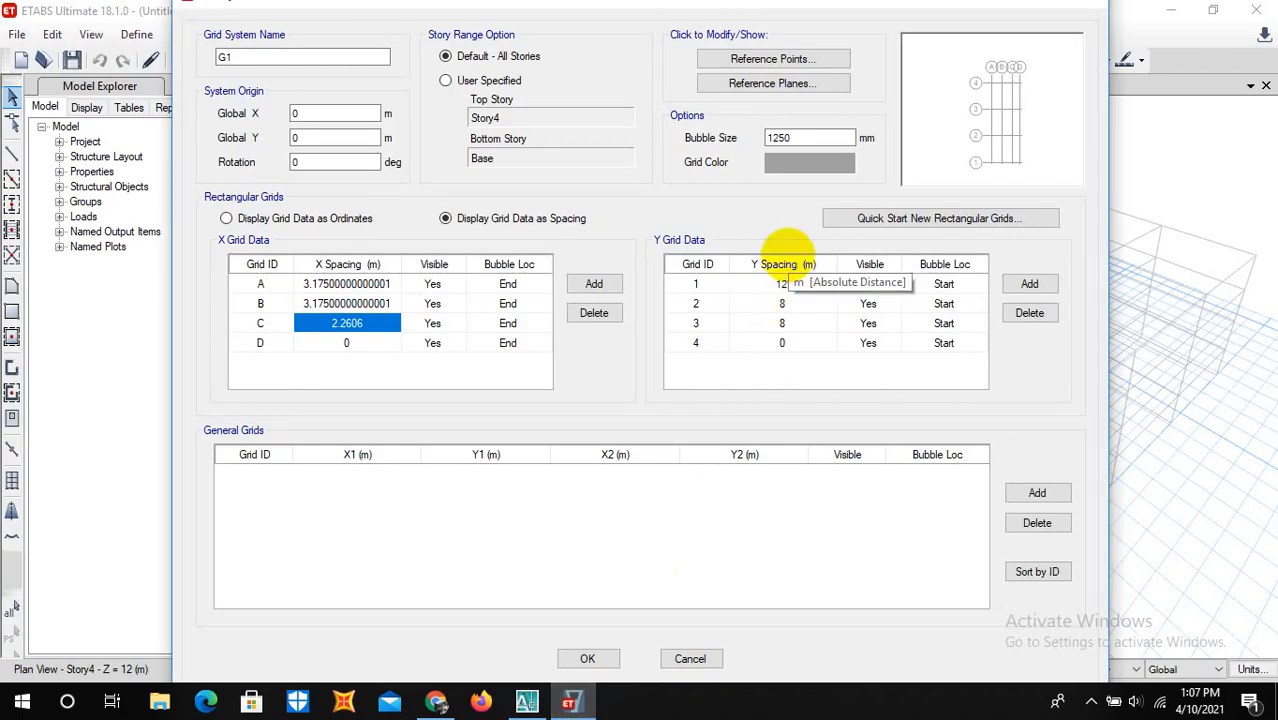
left_click(786, 306)
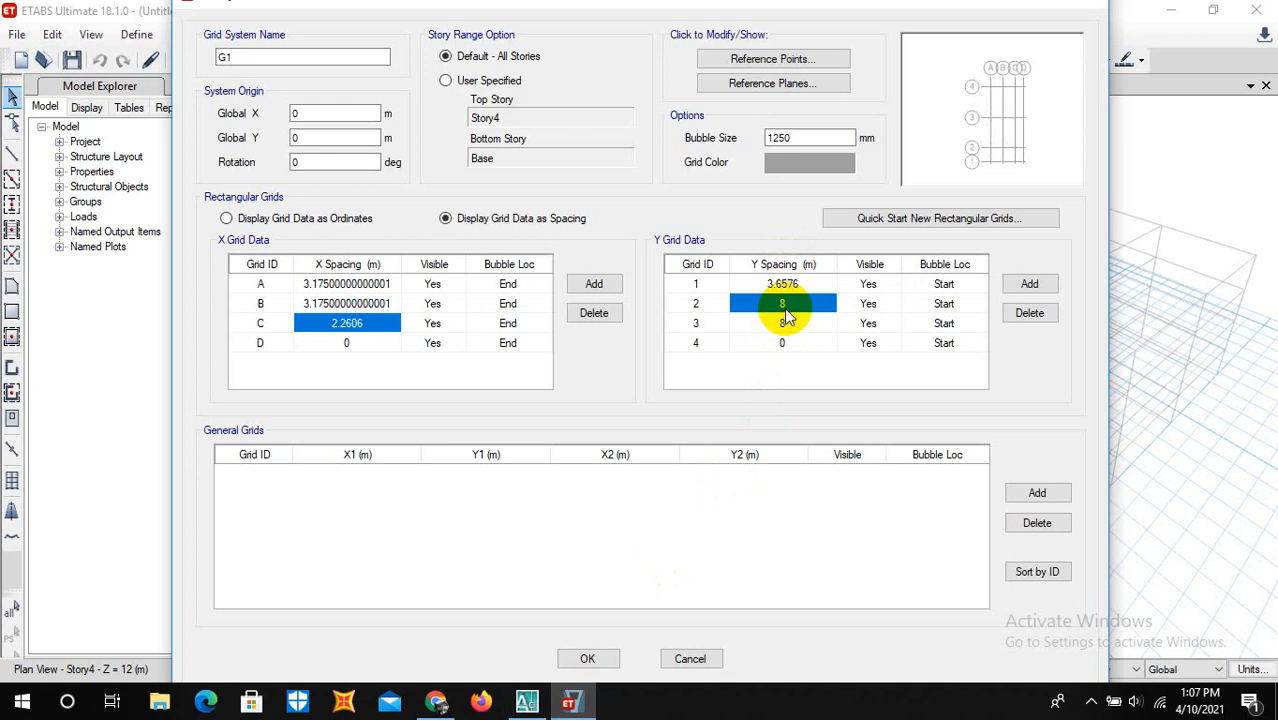
type("5'")
left_click(786, 323)
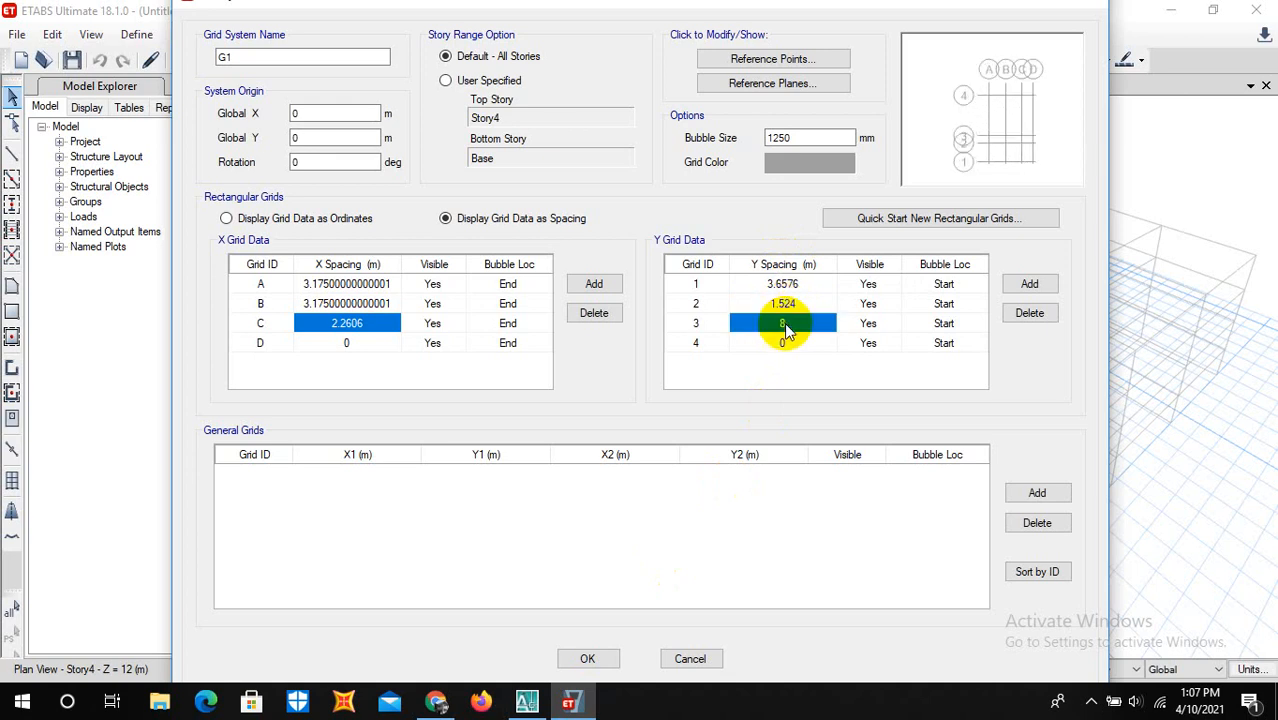
type("12")
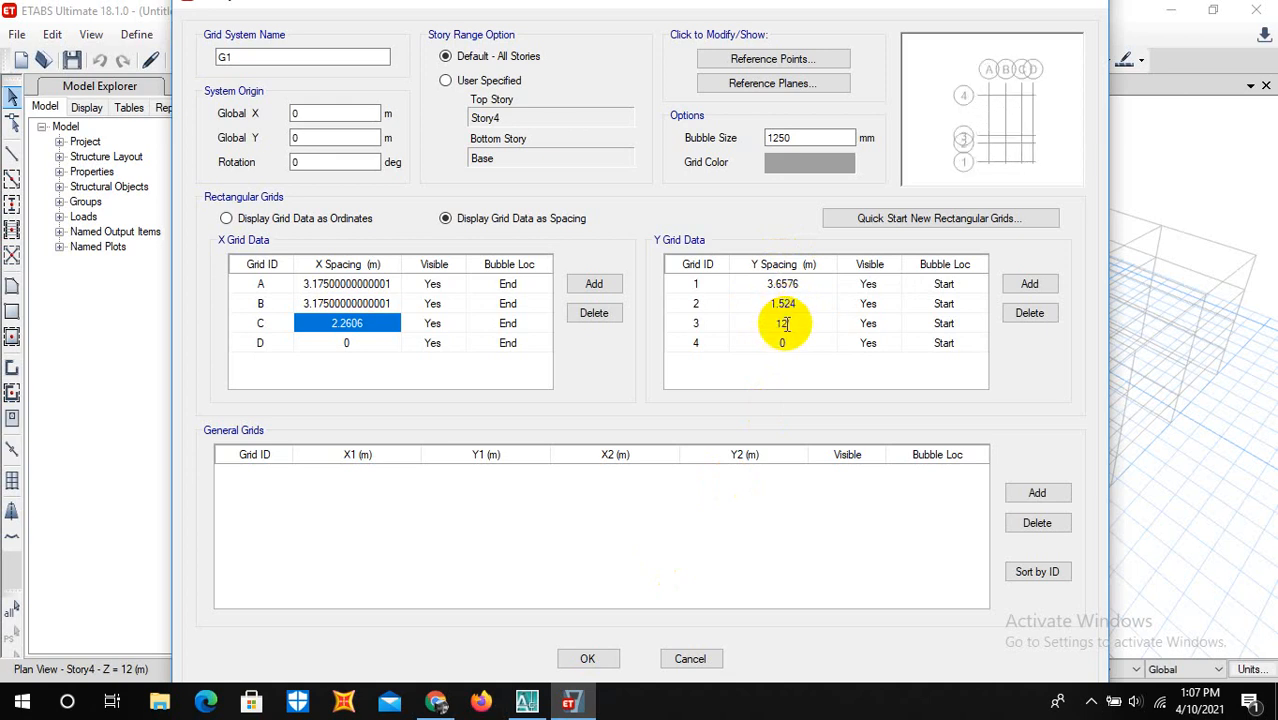
type("'")
left_click(587, 658)
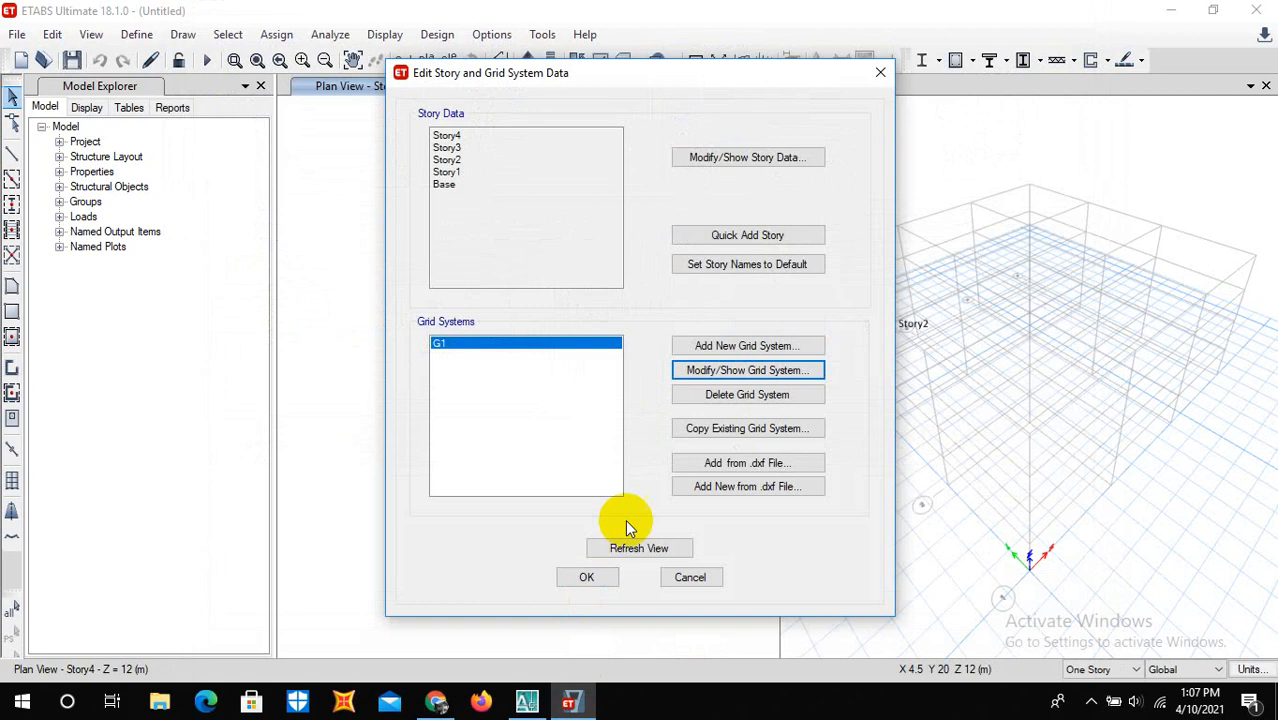
Accept the grid system changes, and reopen the story and grid system settings to show the story data
left_click(587, 578)
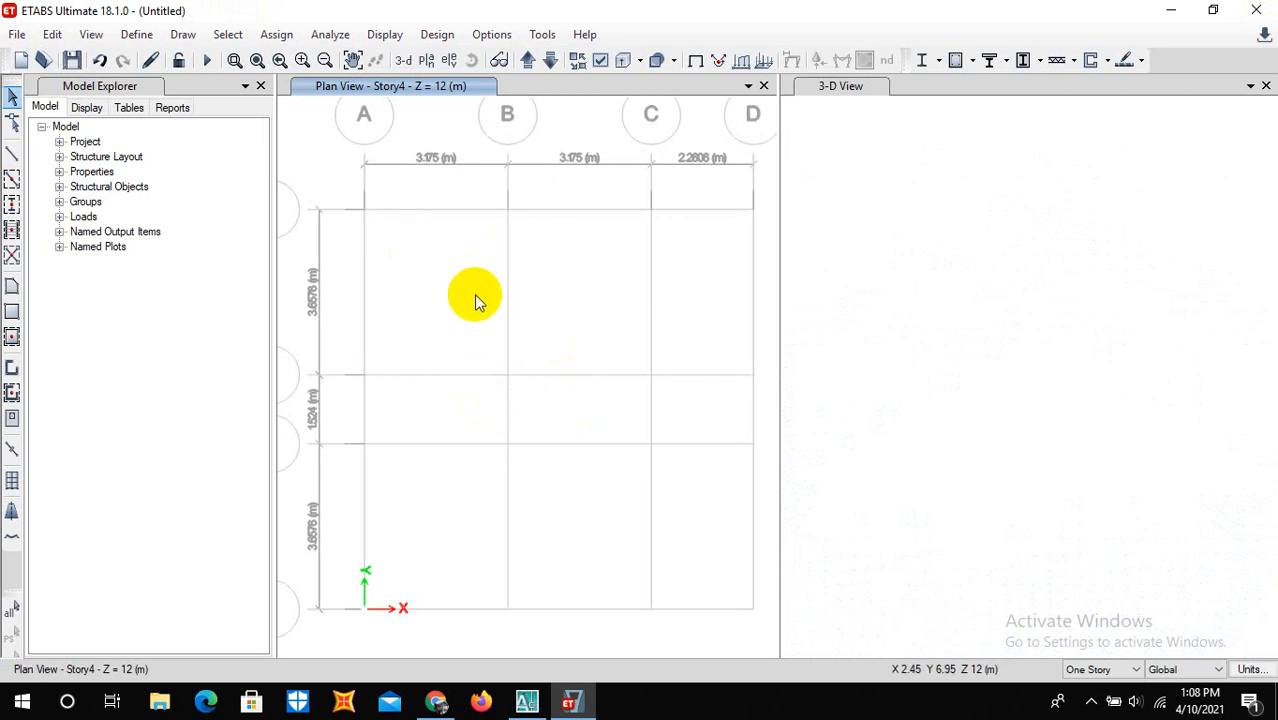
right_click(444, 272)
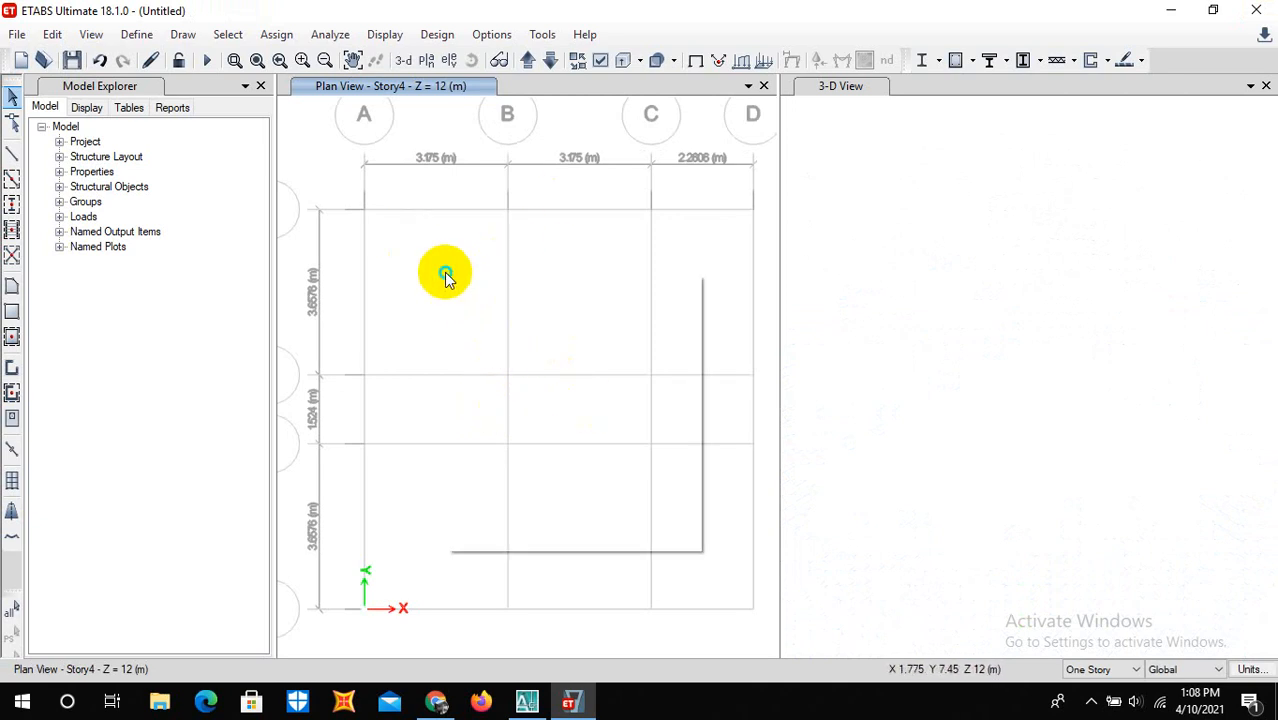
left_click(487, 286)
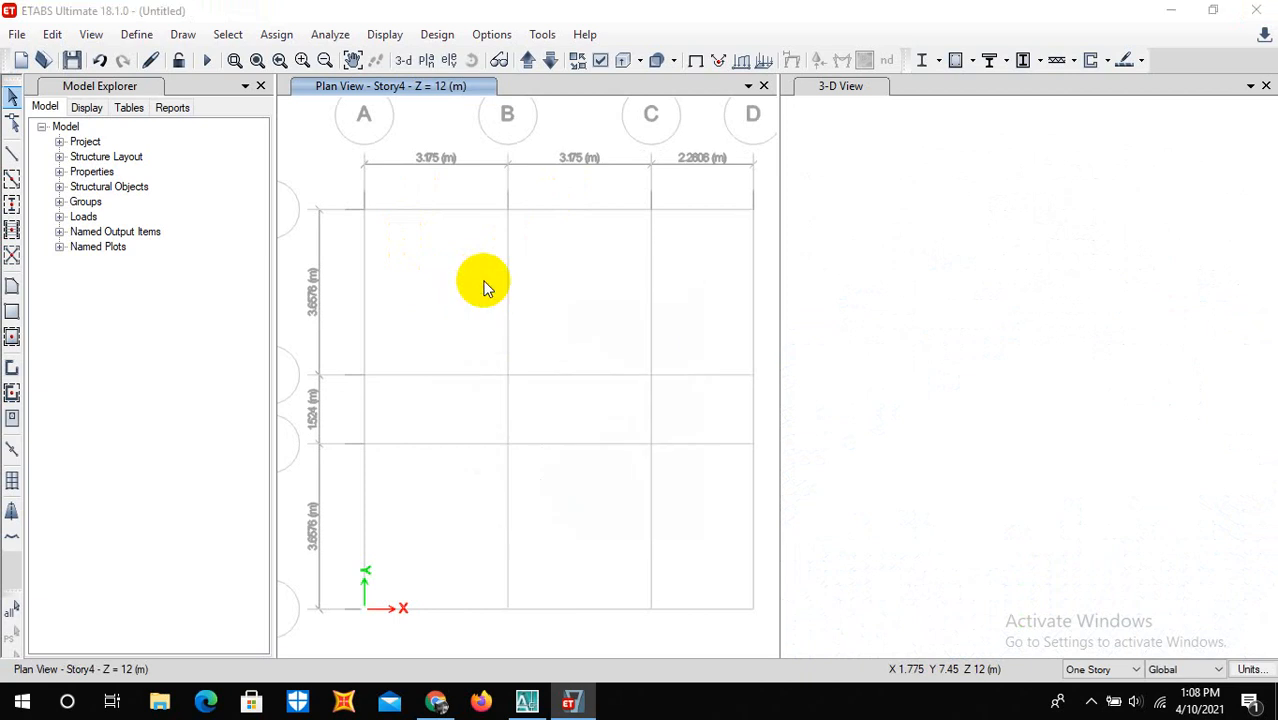
left_click(697, 160)
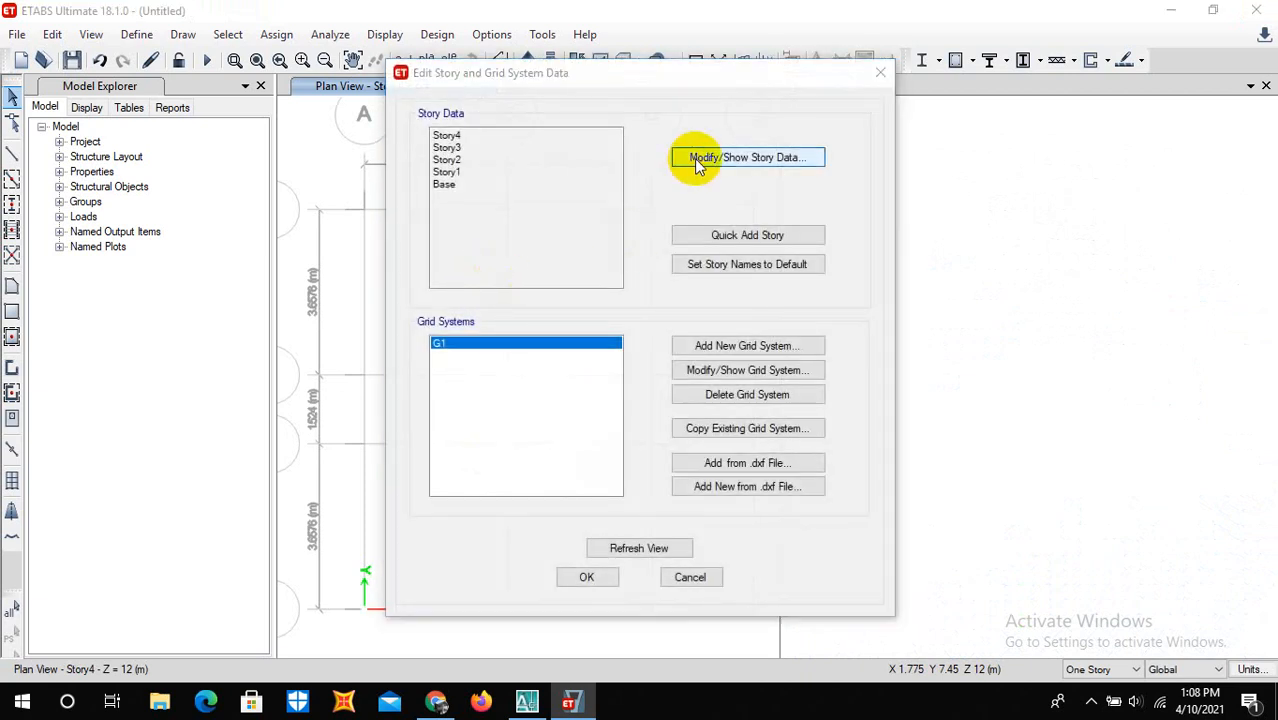
Switch to AutoCAD, examine the floors on the building elevations, and return to the ETABS story data
left_click(530, 697)
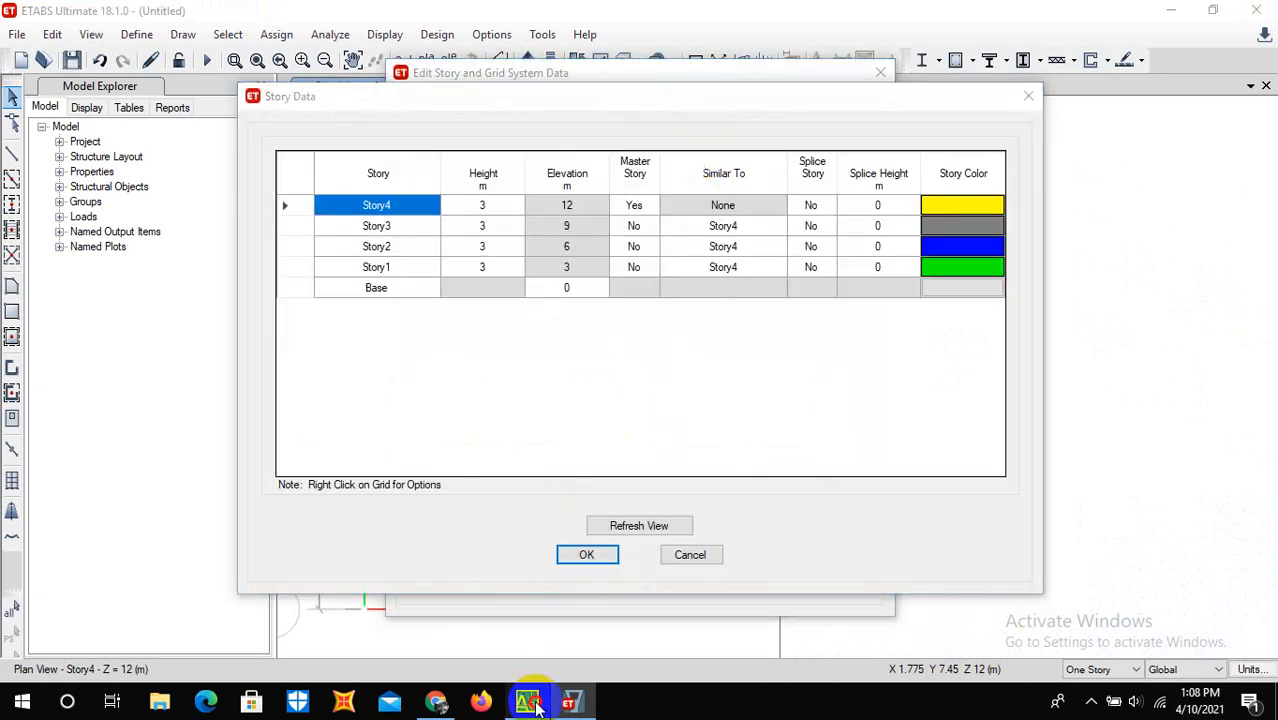
scroll(499, 302, "down", 12)
scroll(514, 366, "up", 7)
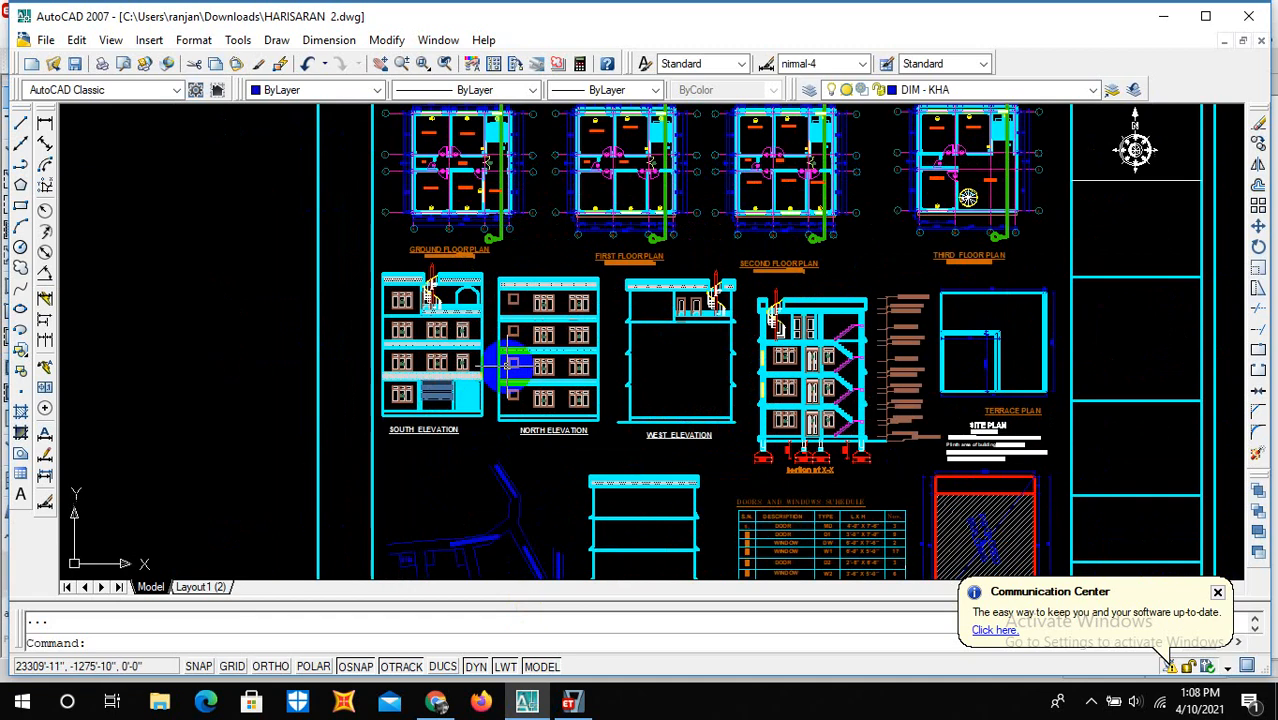
scroll(382, 380, "up", 3)
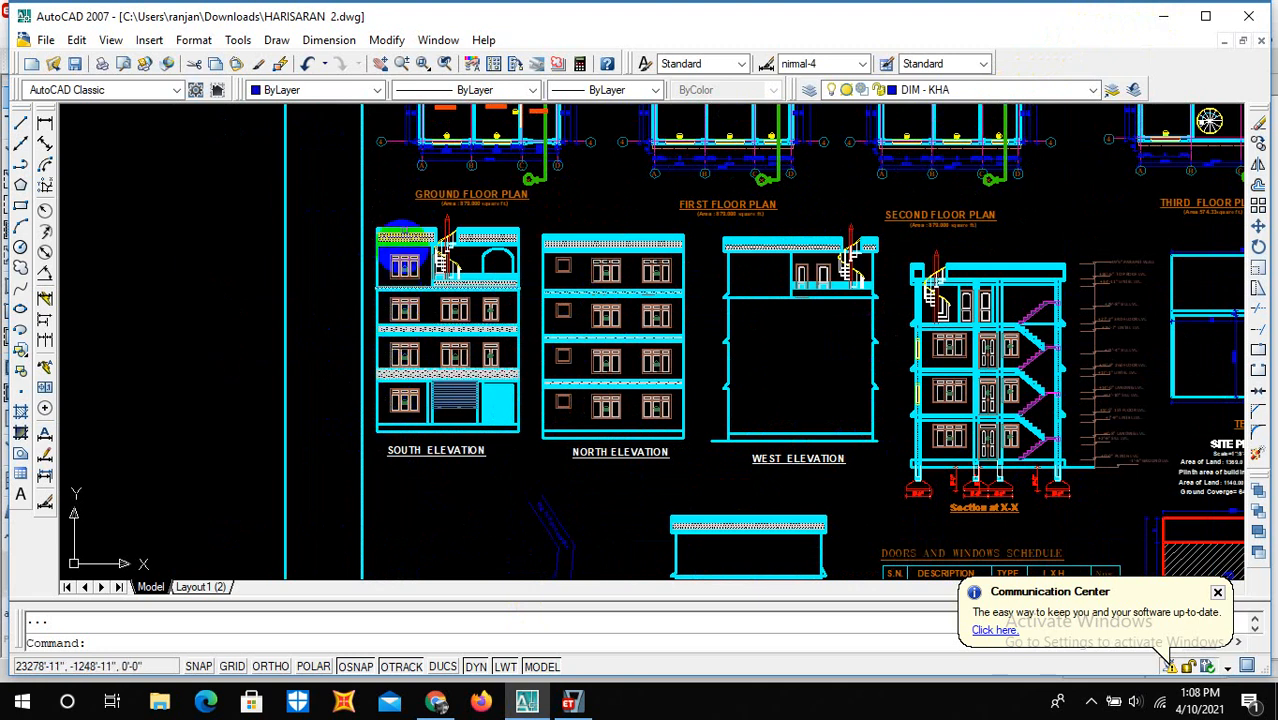
left_click(1163, 16)
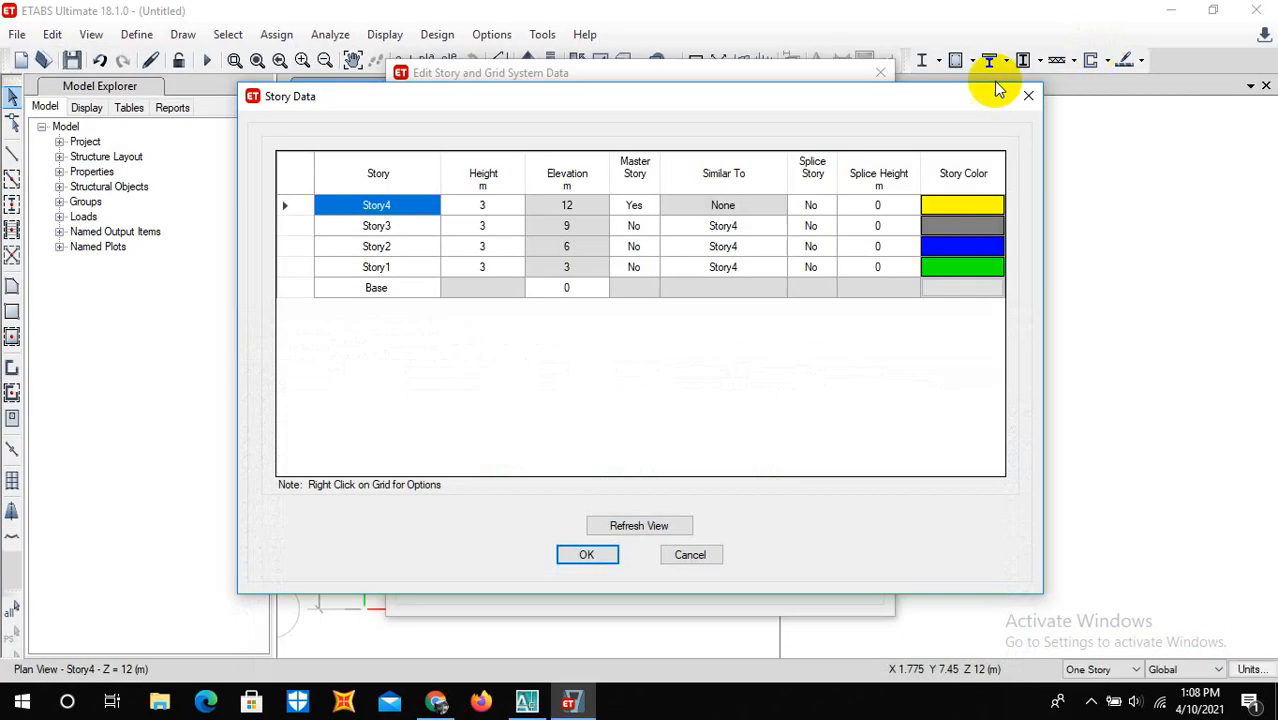
Rename Story1 as gf, Story2 as ff and Story3 as 2f in the story data
left_click(381, 289)
left_click(393, 266)
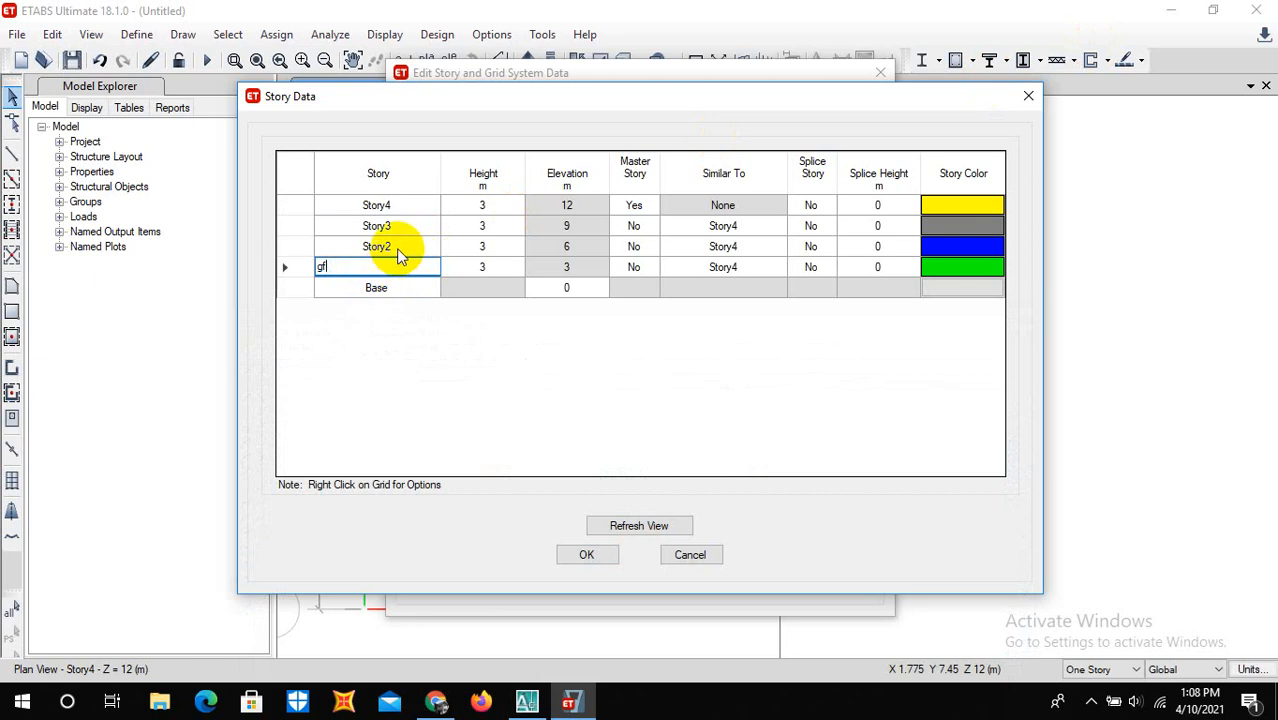
left_click(398, 248)
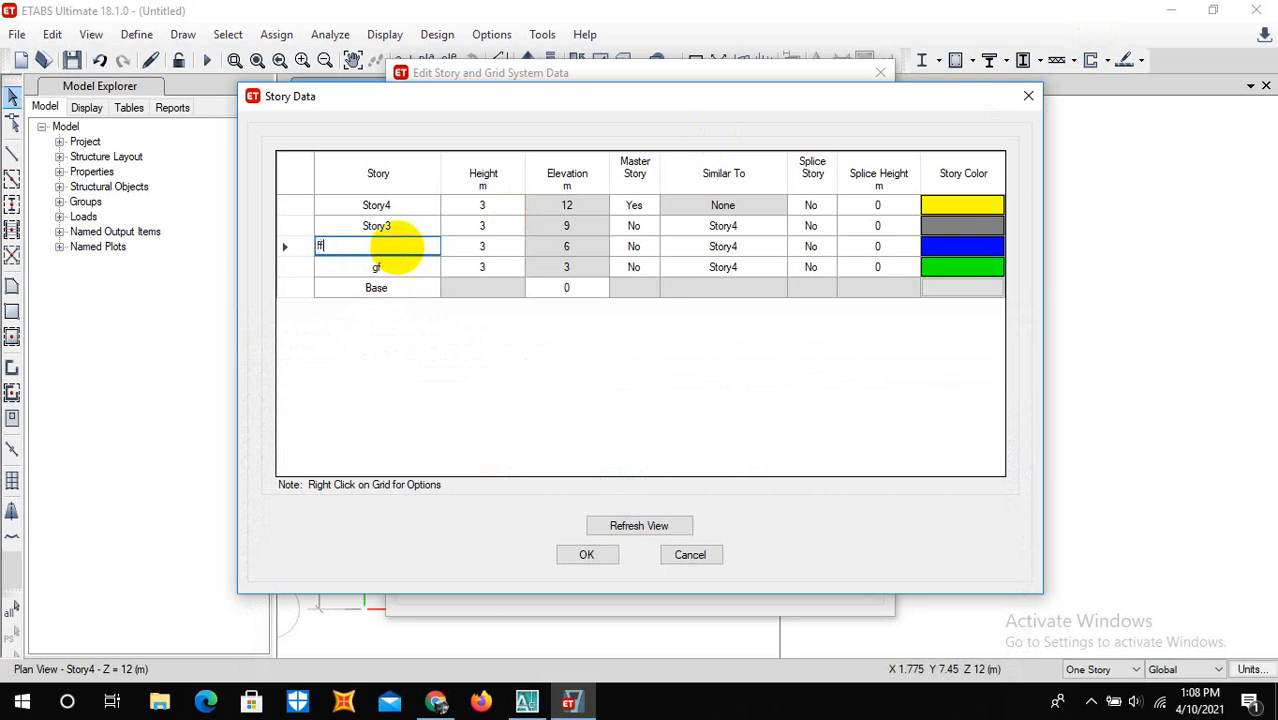
type("ff")
left_click(391, 226)
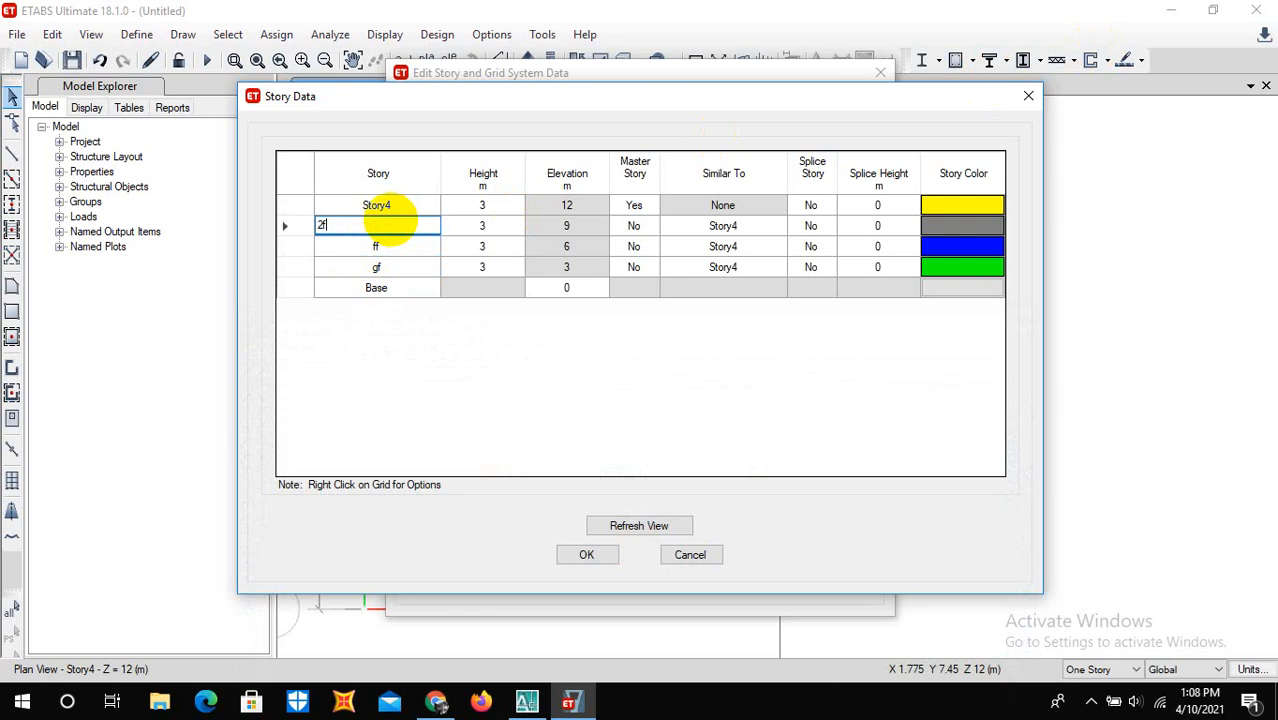
Add one 3 m story above Story4, replicated from Story4 and keeping the existing story heights
left_click(359, 205)
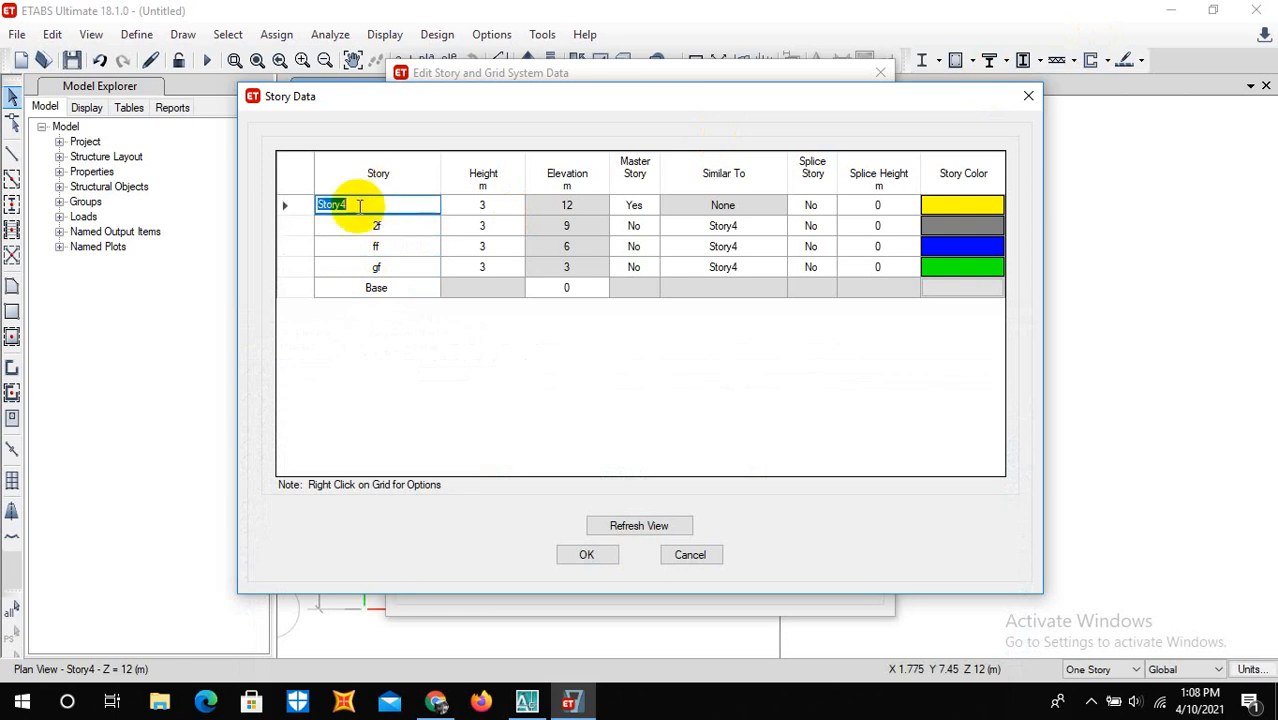
left_click(288, 208)
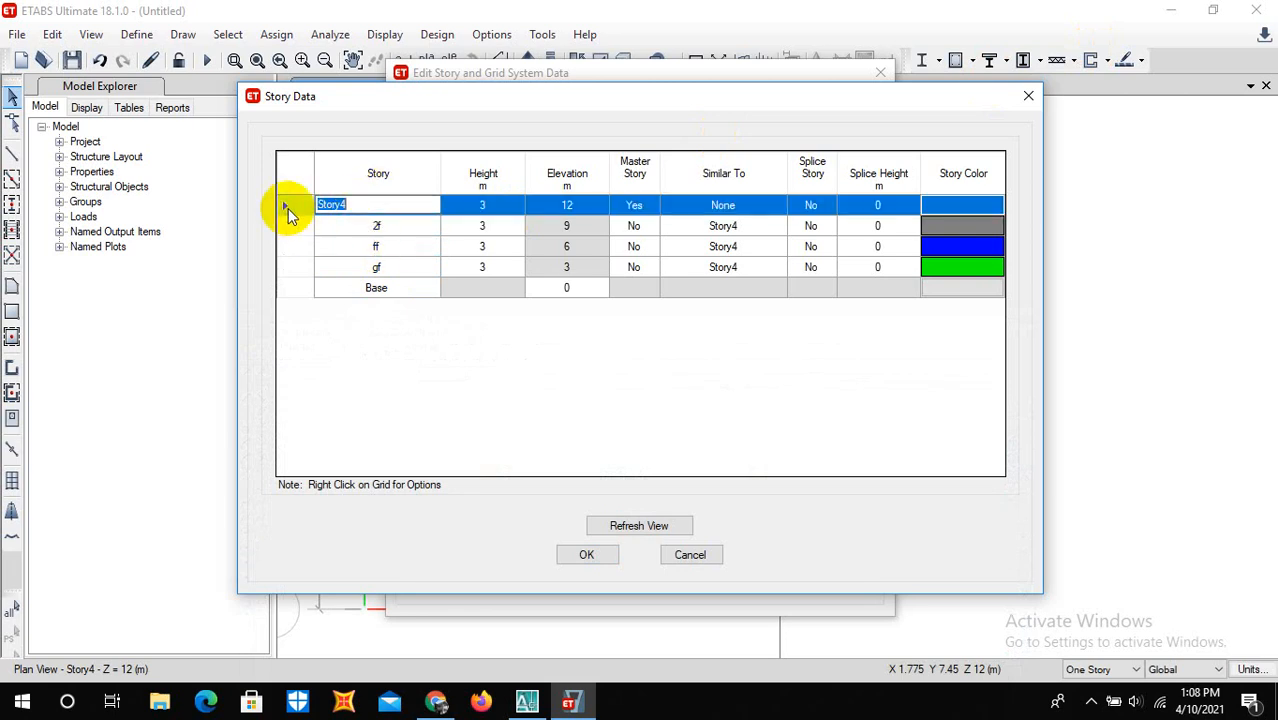
right_click(288, 208)
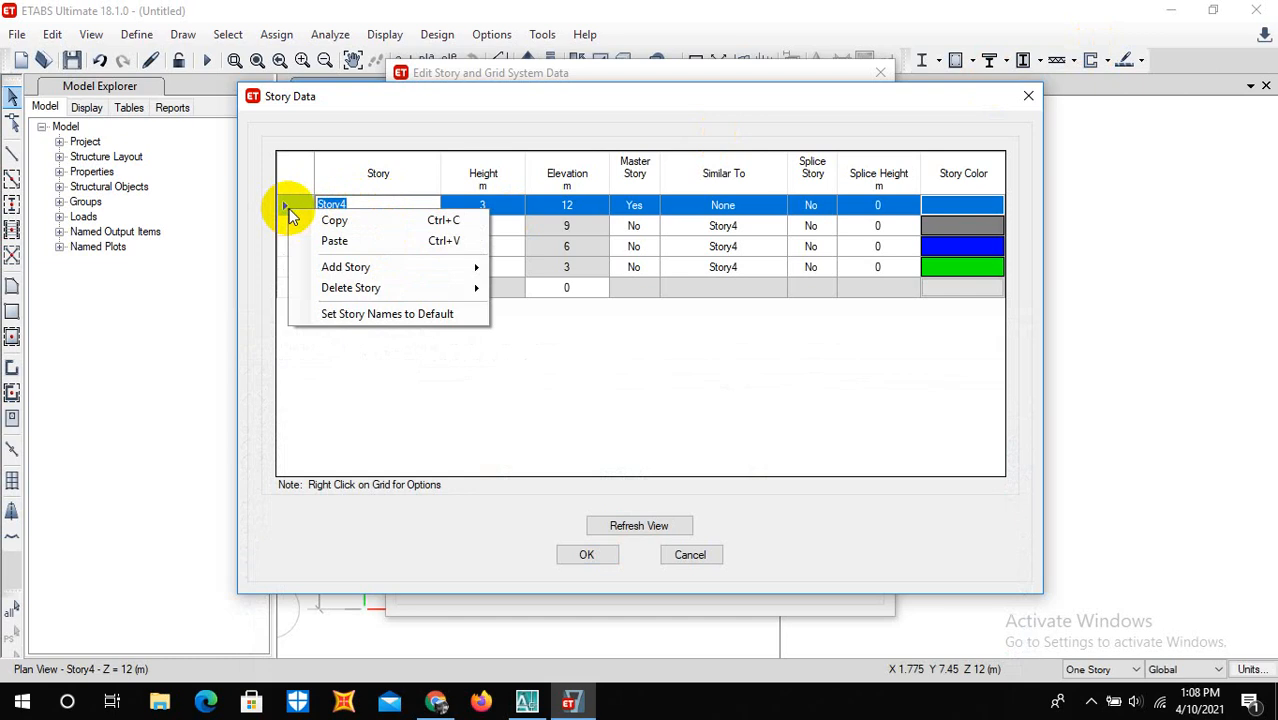
mouse_move(331, 265)
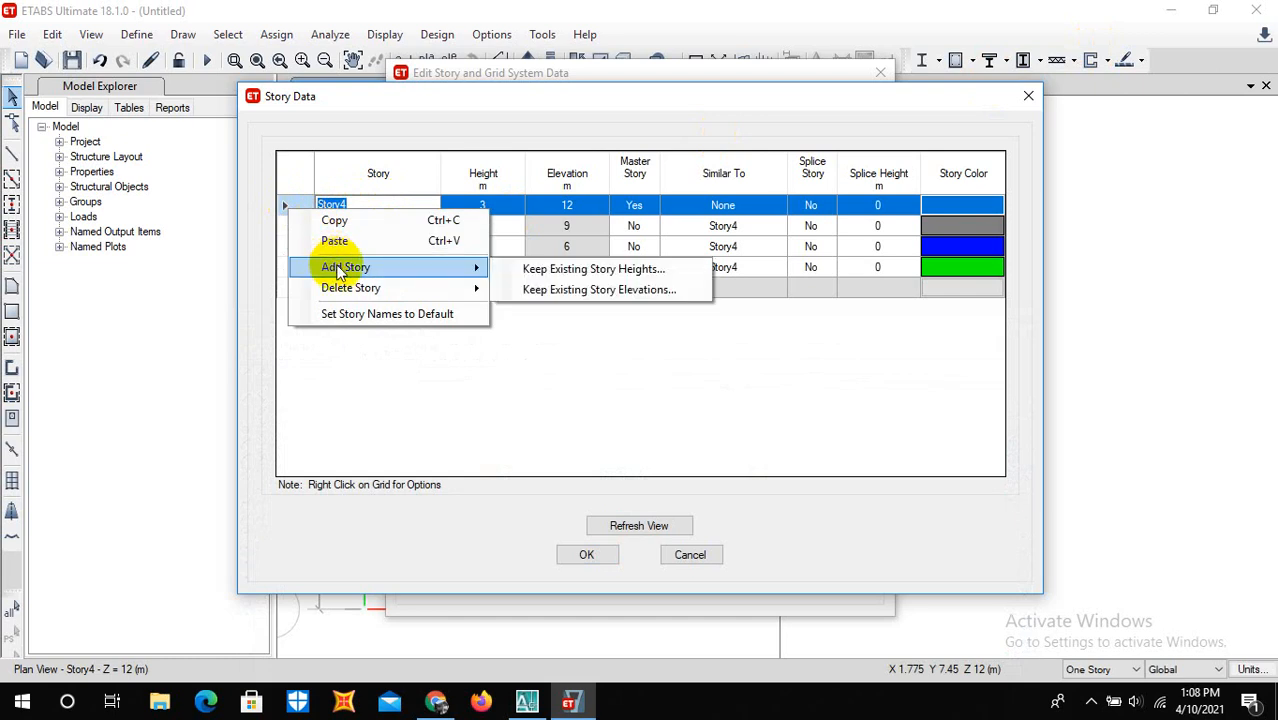
left_click(575, 266)
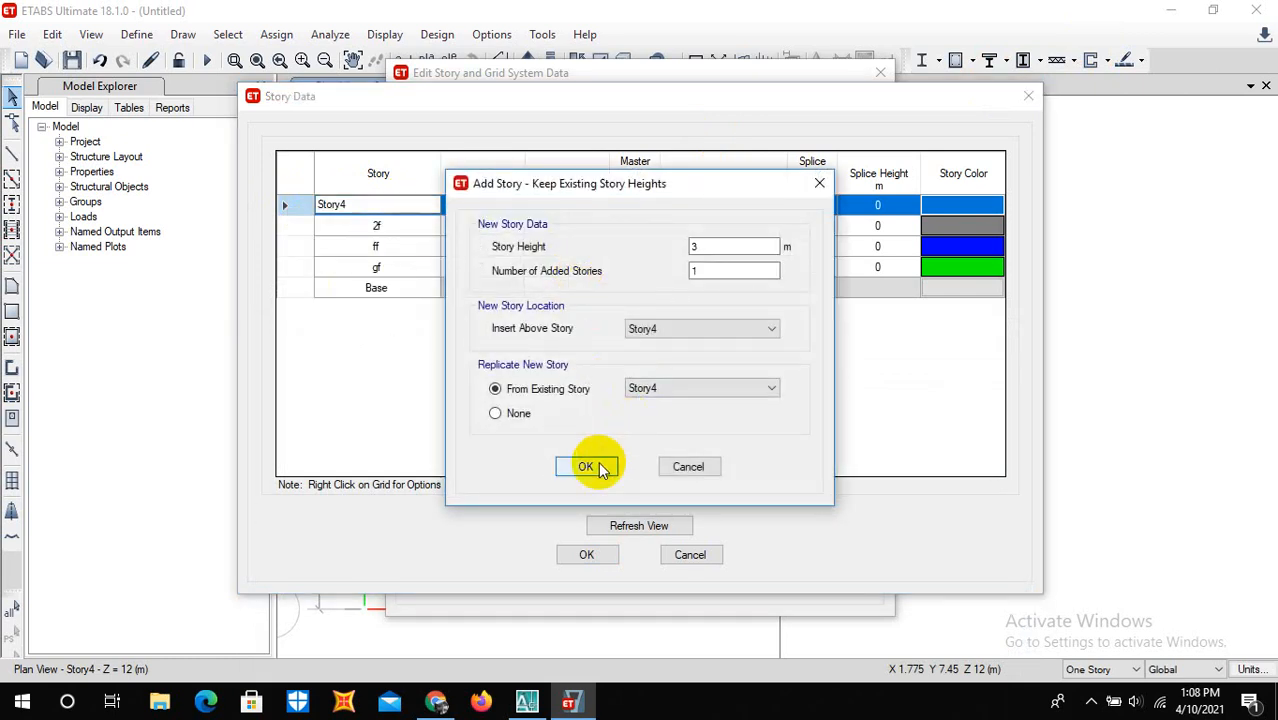
left_click(587, 465)
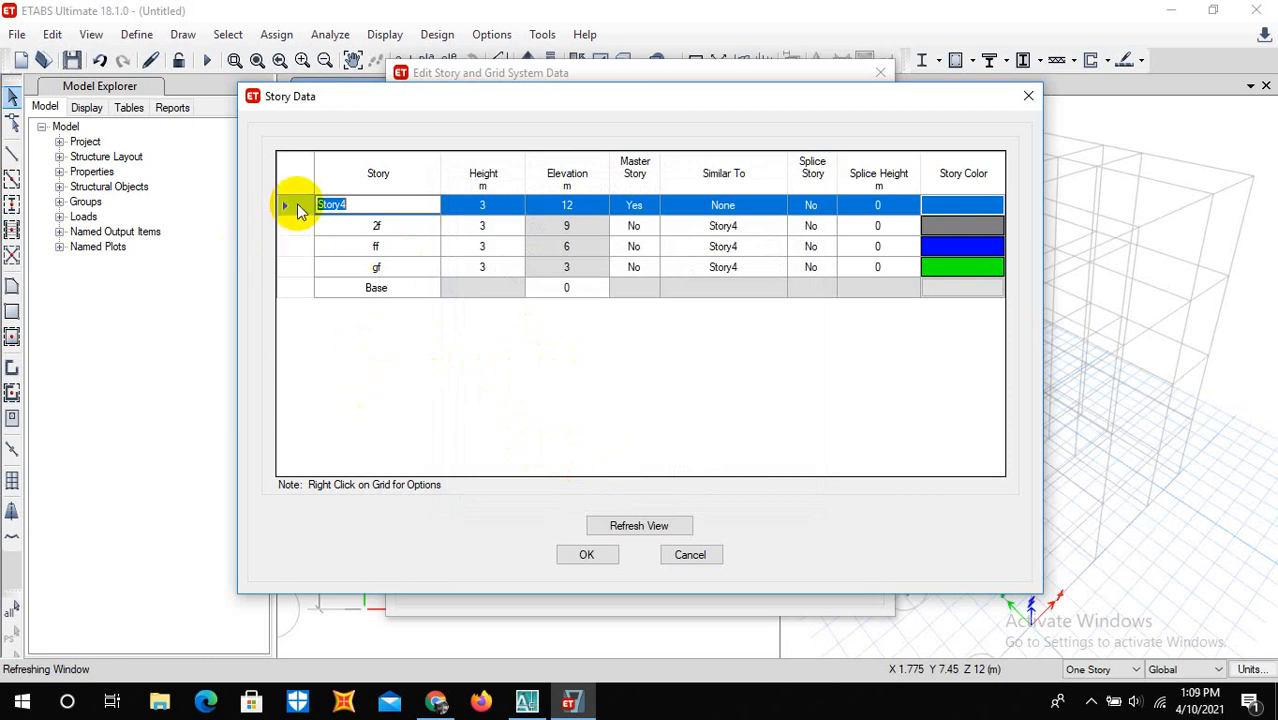
left_click(414, 405)
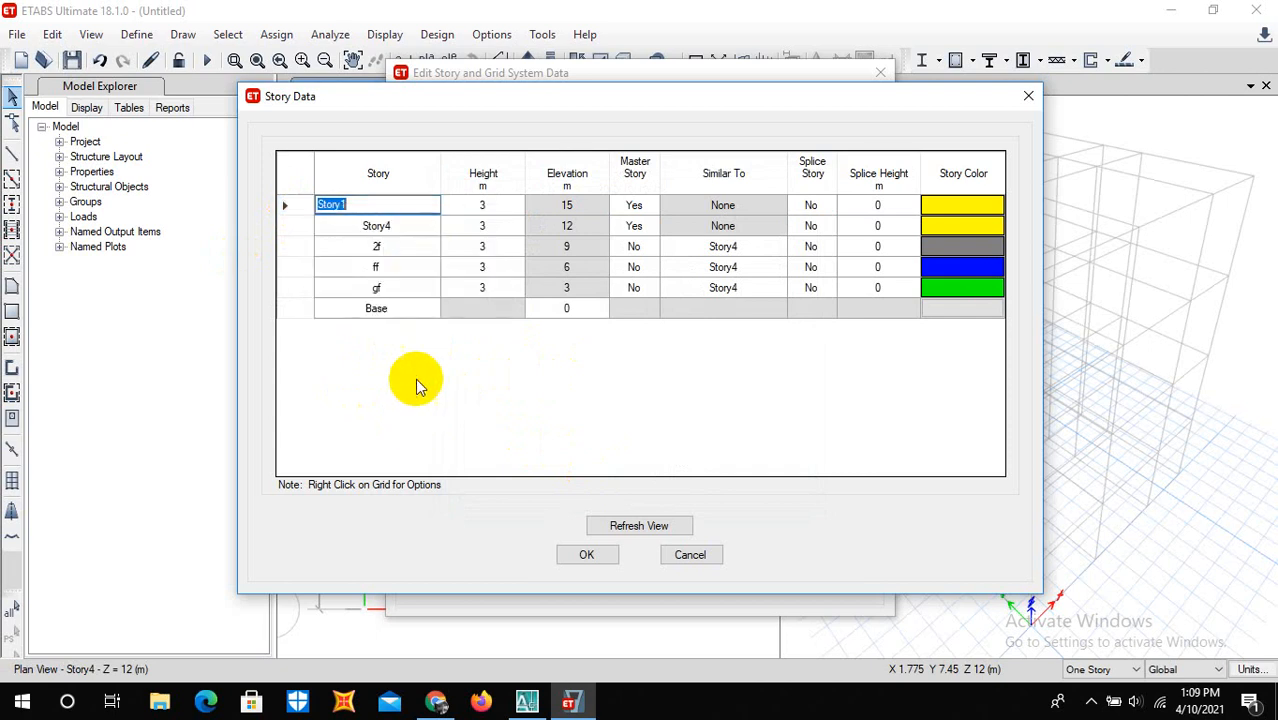
Rename Story4 as 3f after checking the AutoCAD elevations, and name the added top story tf
left_click(393, 225)
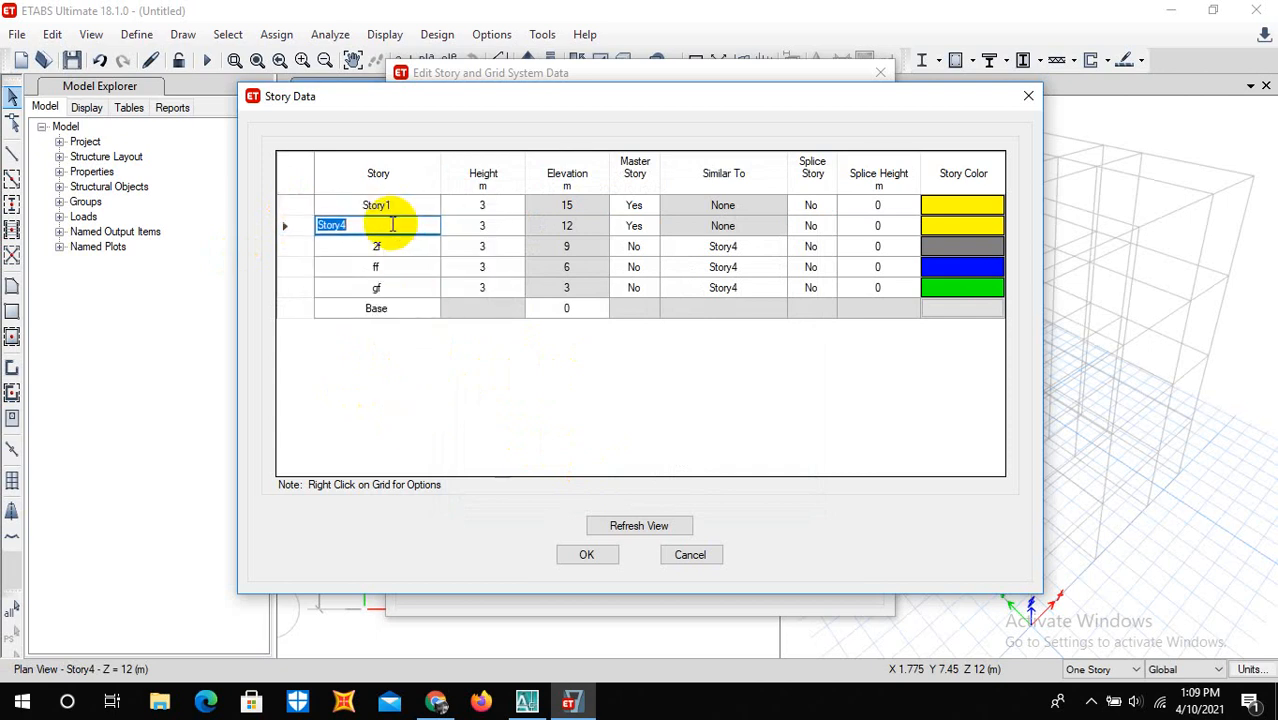
left_click(527, 704)
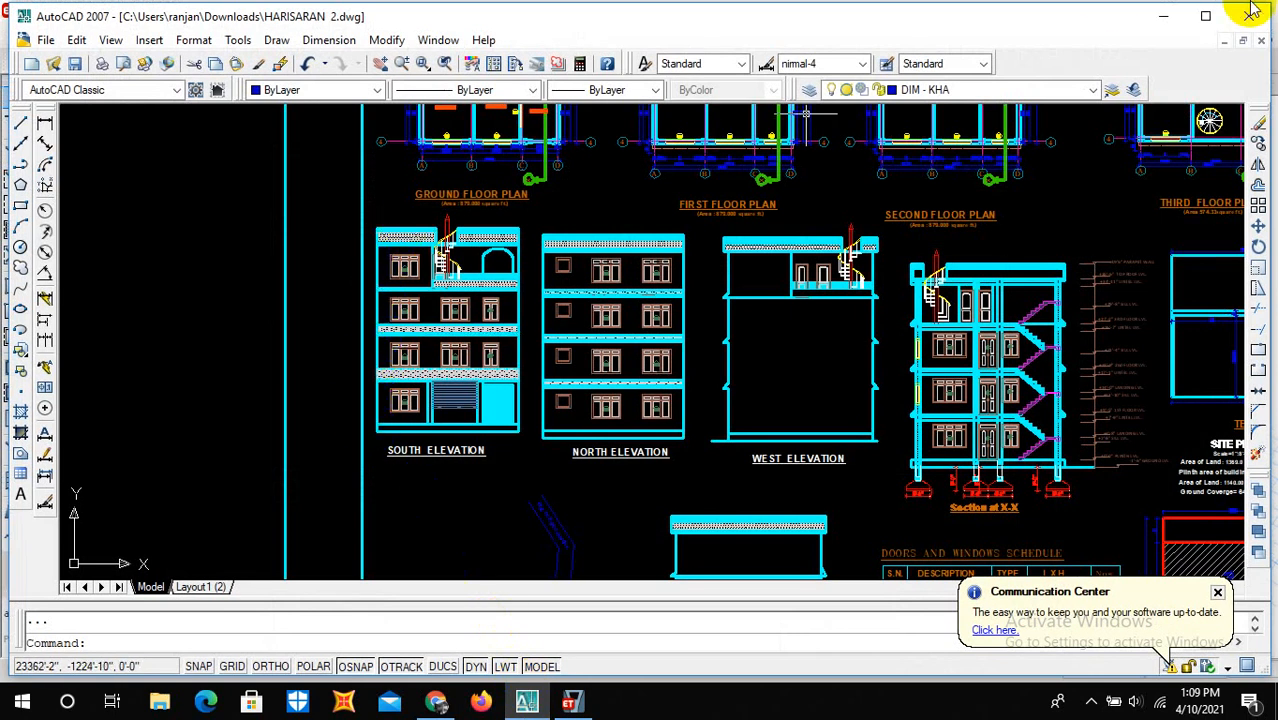
left_click(1163, 16)
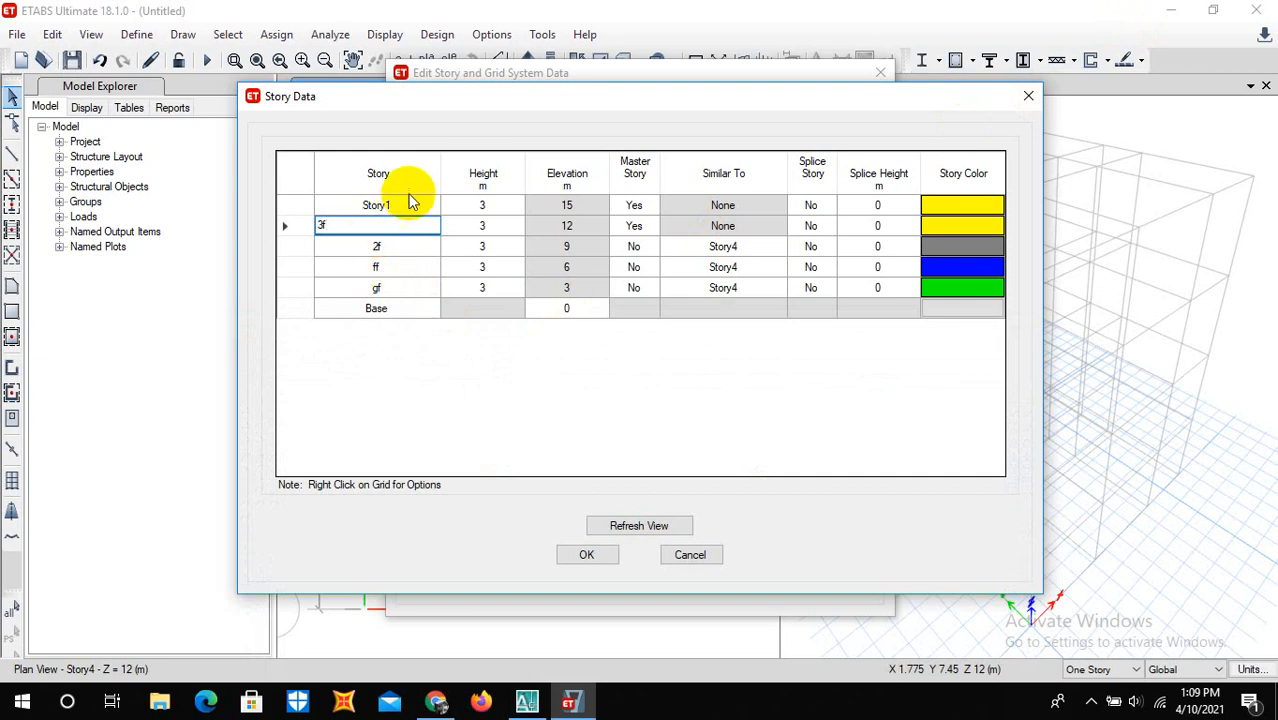
left_click(406, 204)
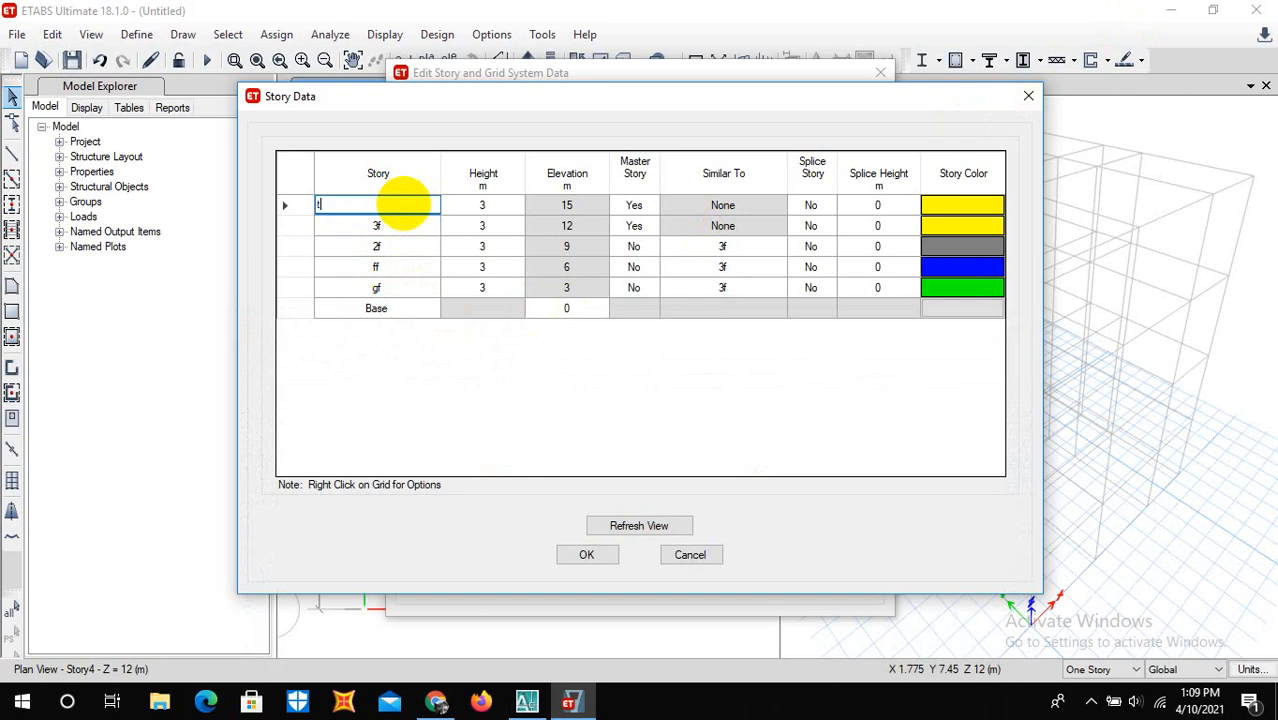
Set the height of story gf to 5'
left_click(480, 288)
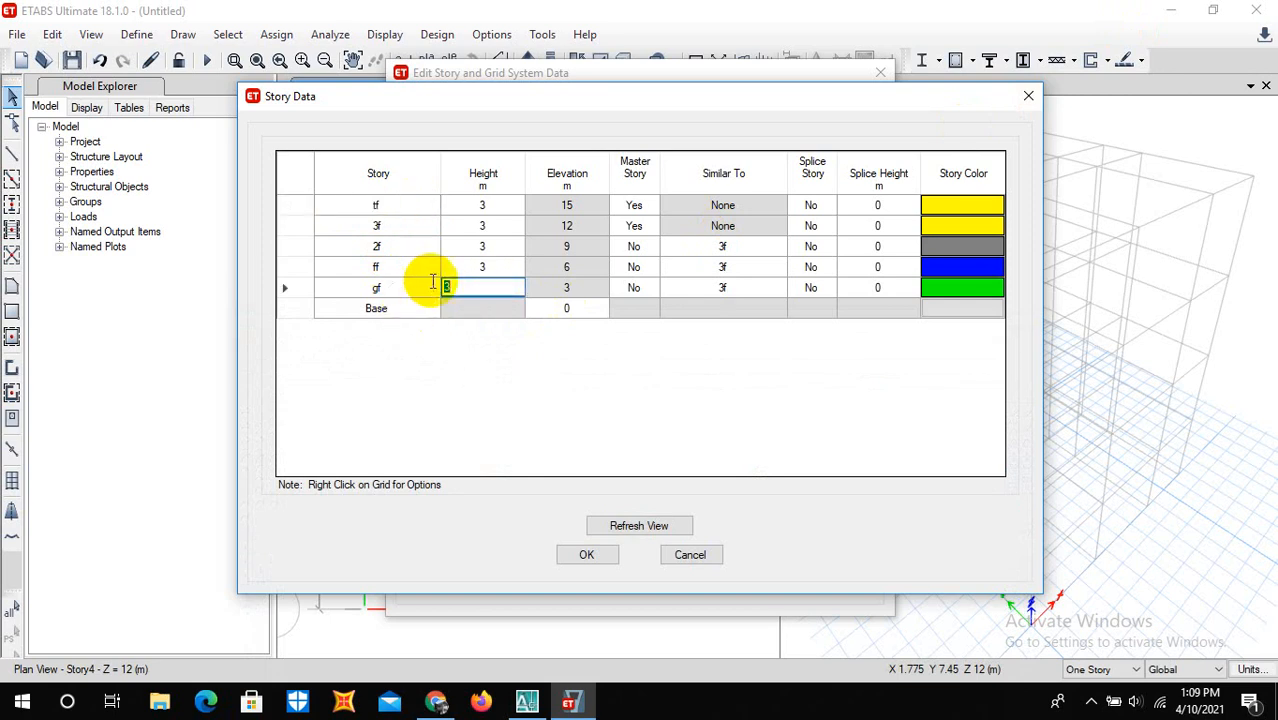
type("5")
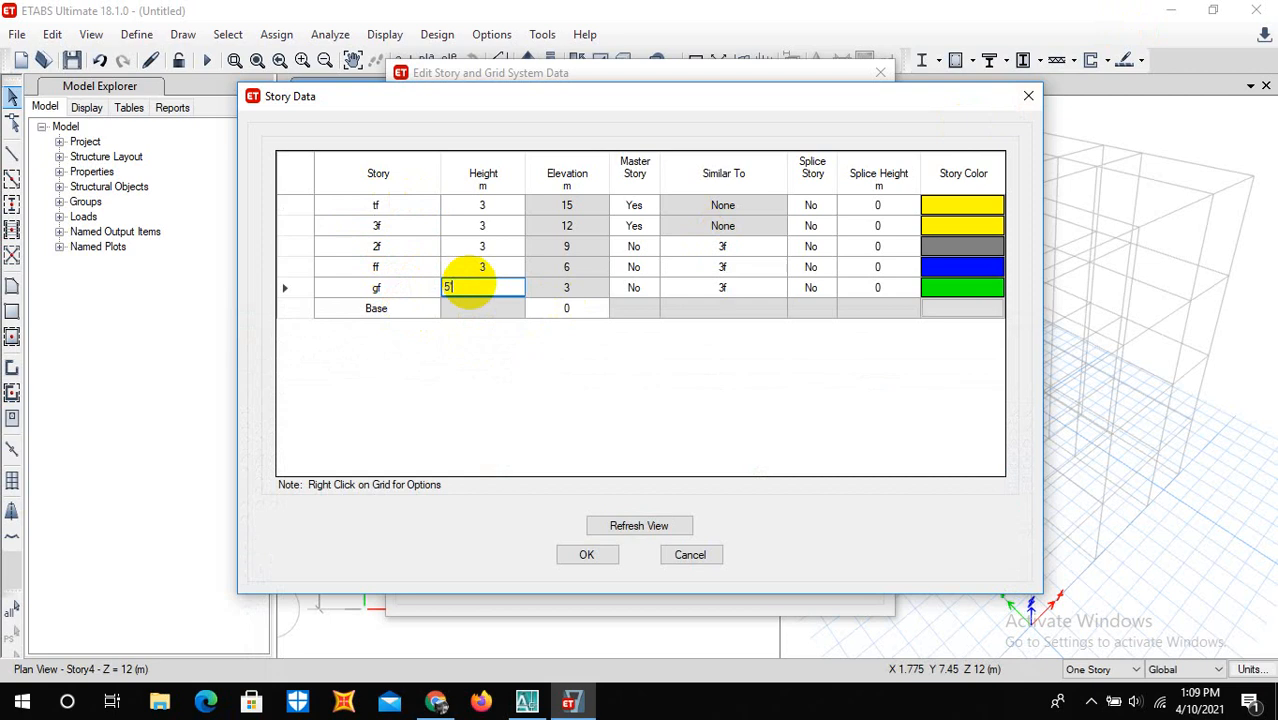
type("ft")
Check the floor levels on section X-X in AutoCAD, return to ETABS, and set the height of story ff to 9'5"
left_click(481, 267)
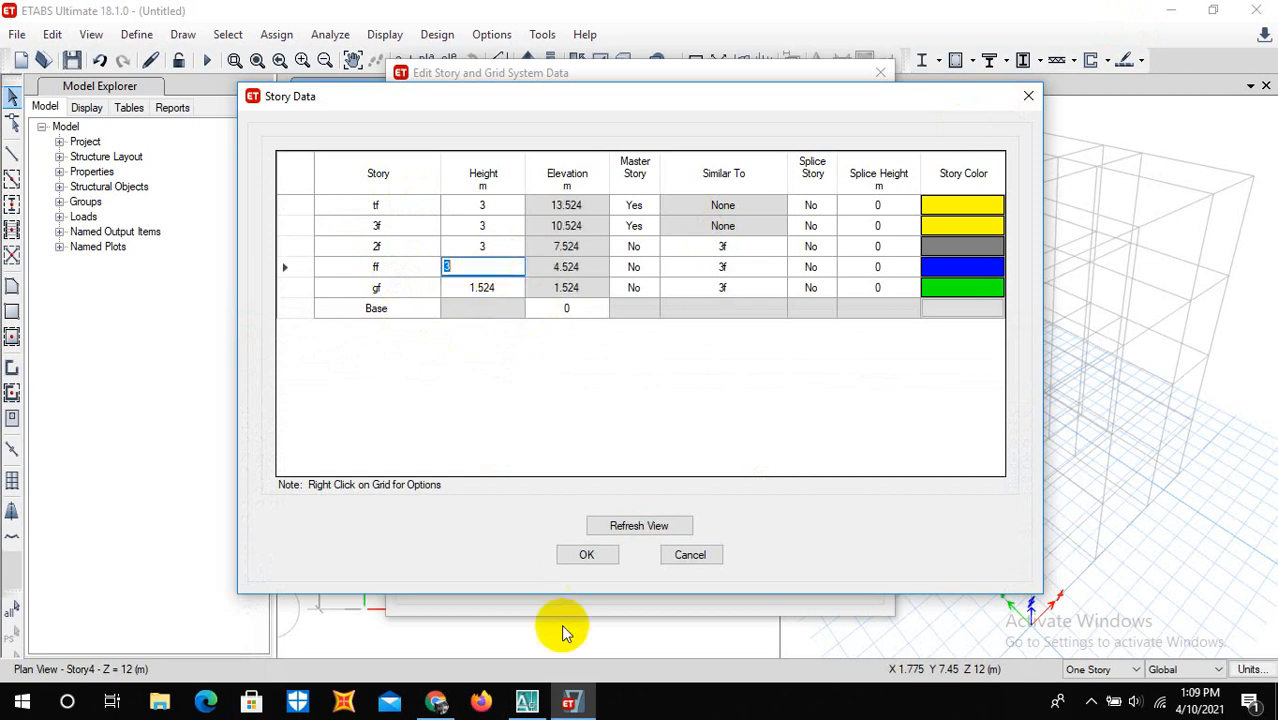
left_click(527, 703)
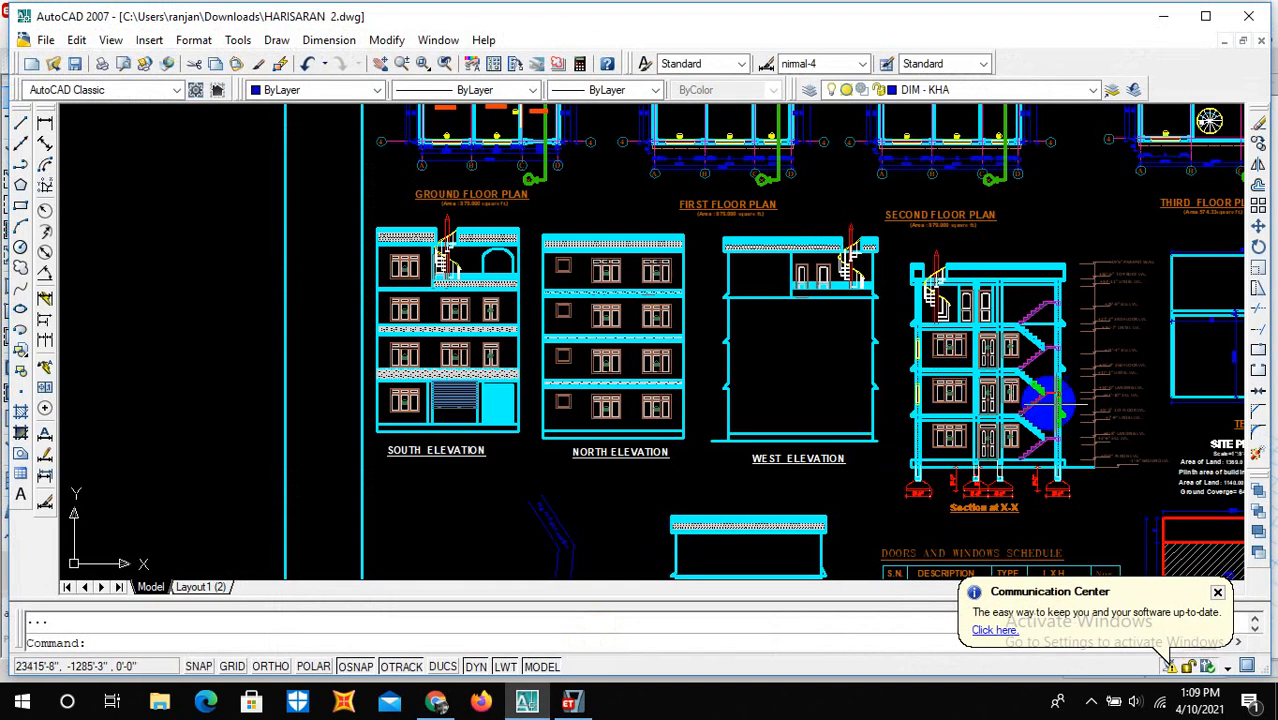
scroll(1045, 405, "up", 4)
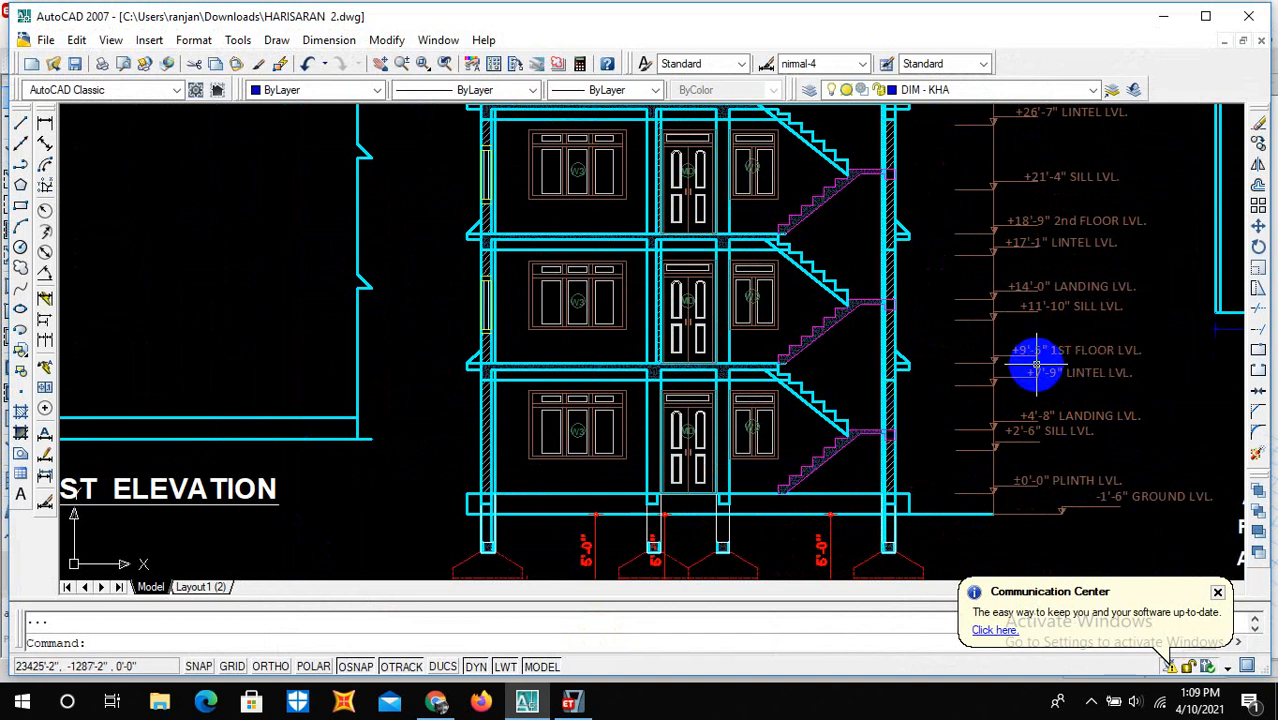
left_click(1164, 18)
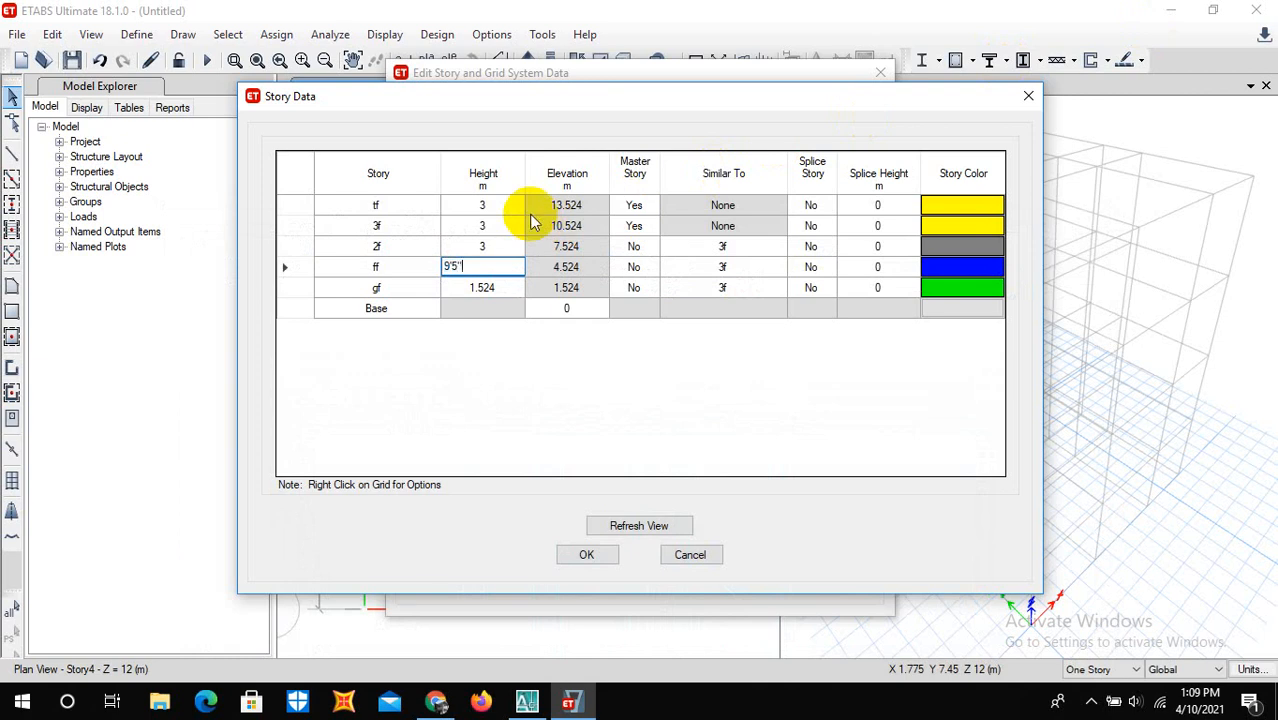
Set the heights of stories 2f, 3f and tf to 9'5" and accept the story and grid system data
left_click(500, 245)
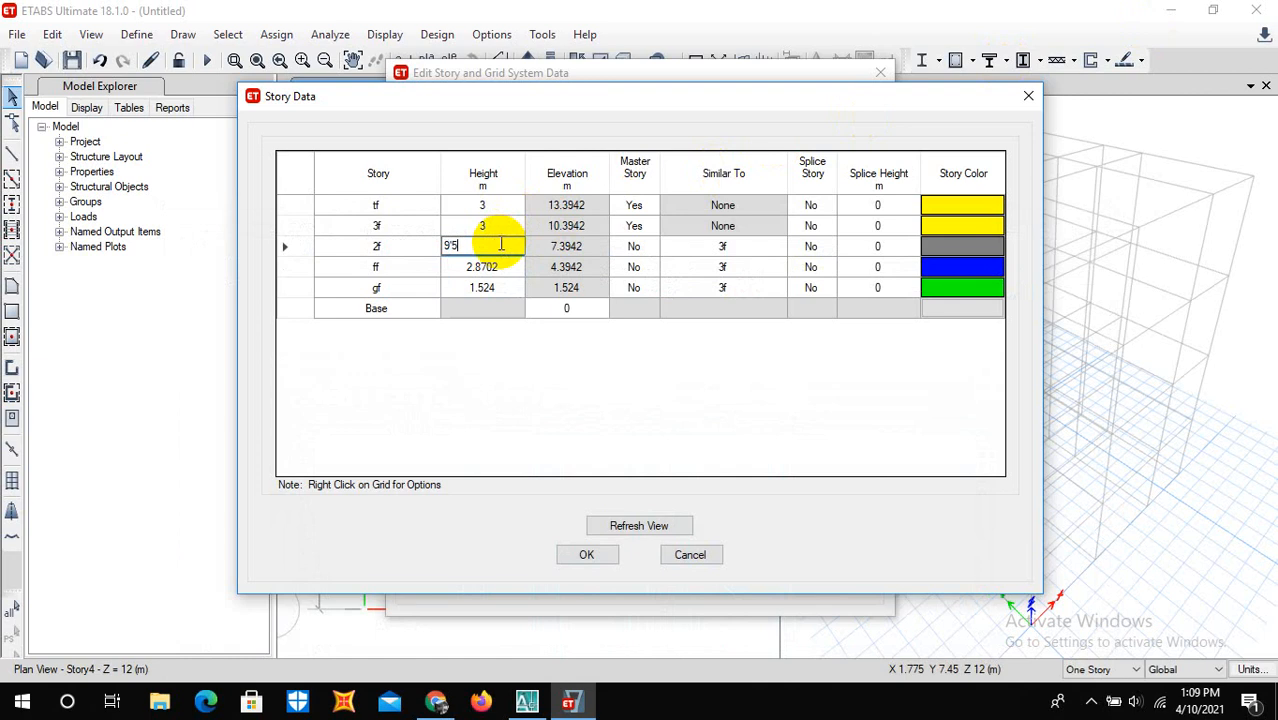
left_click(490, 225)
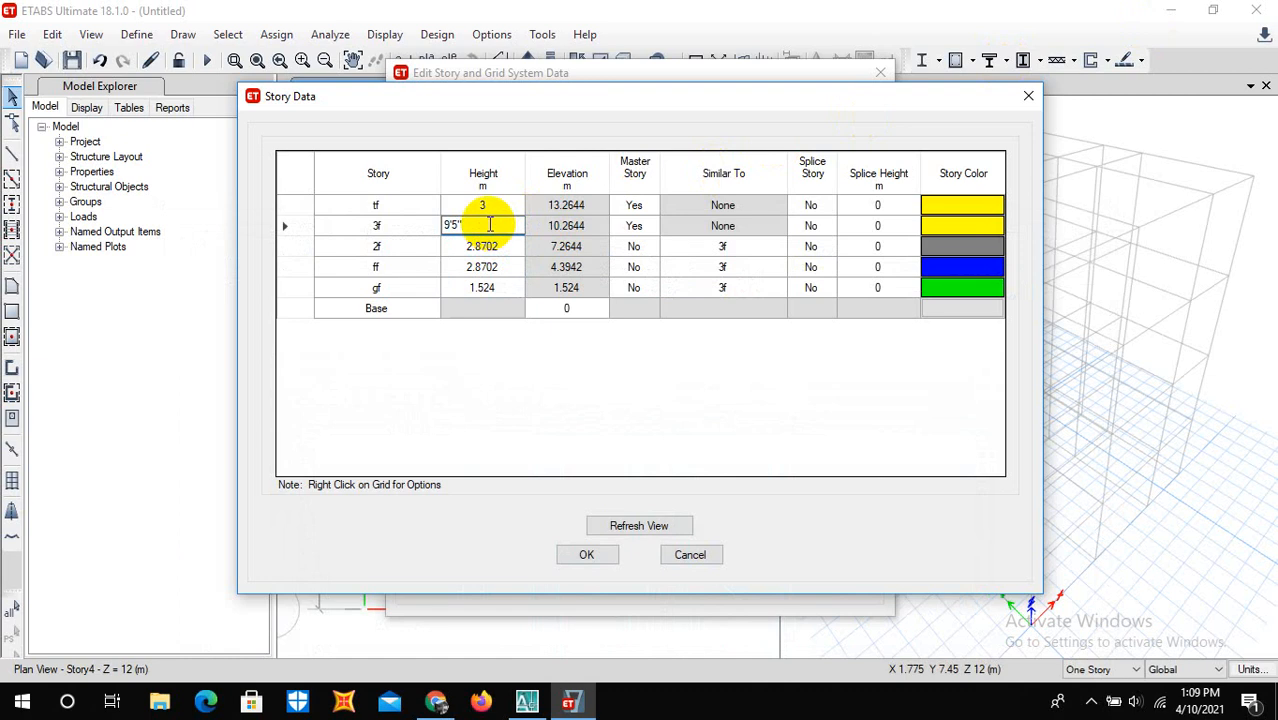
type("9'5\"")
left_click(490, 205)
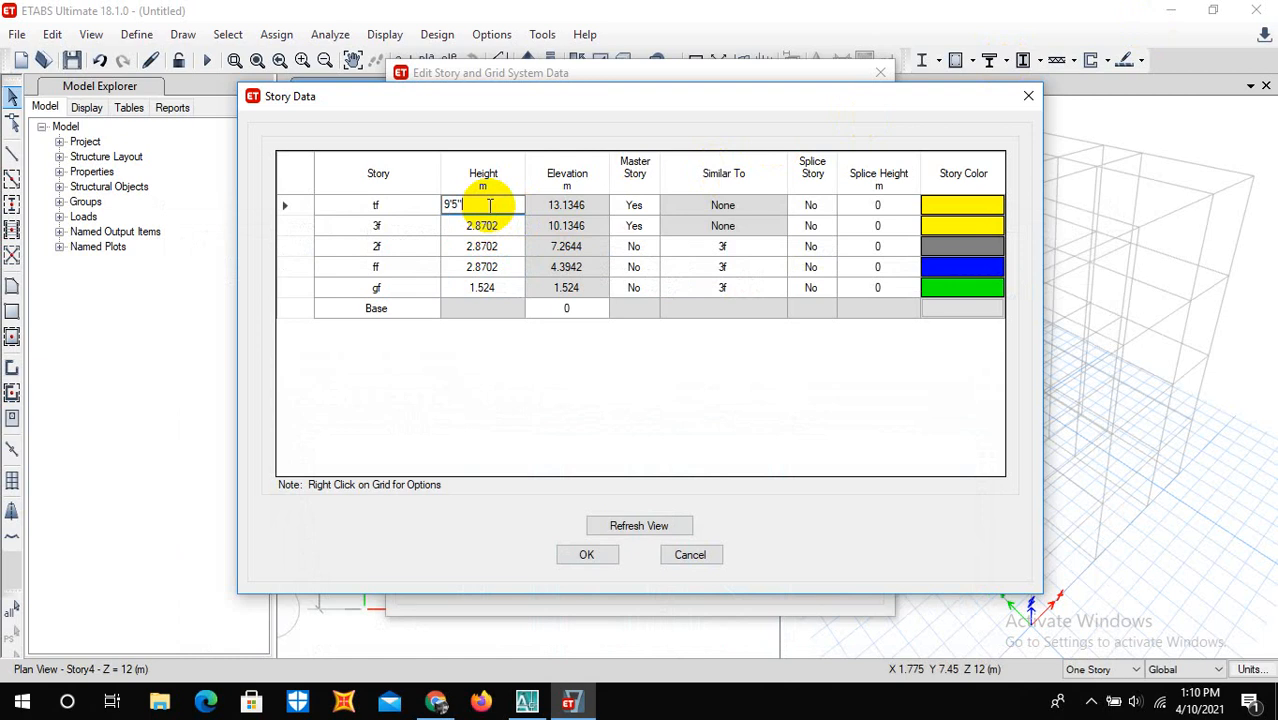
left_click(588, 560)
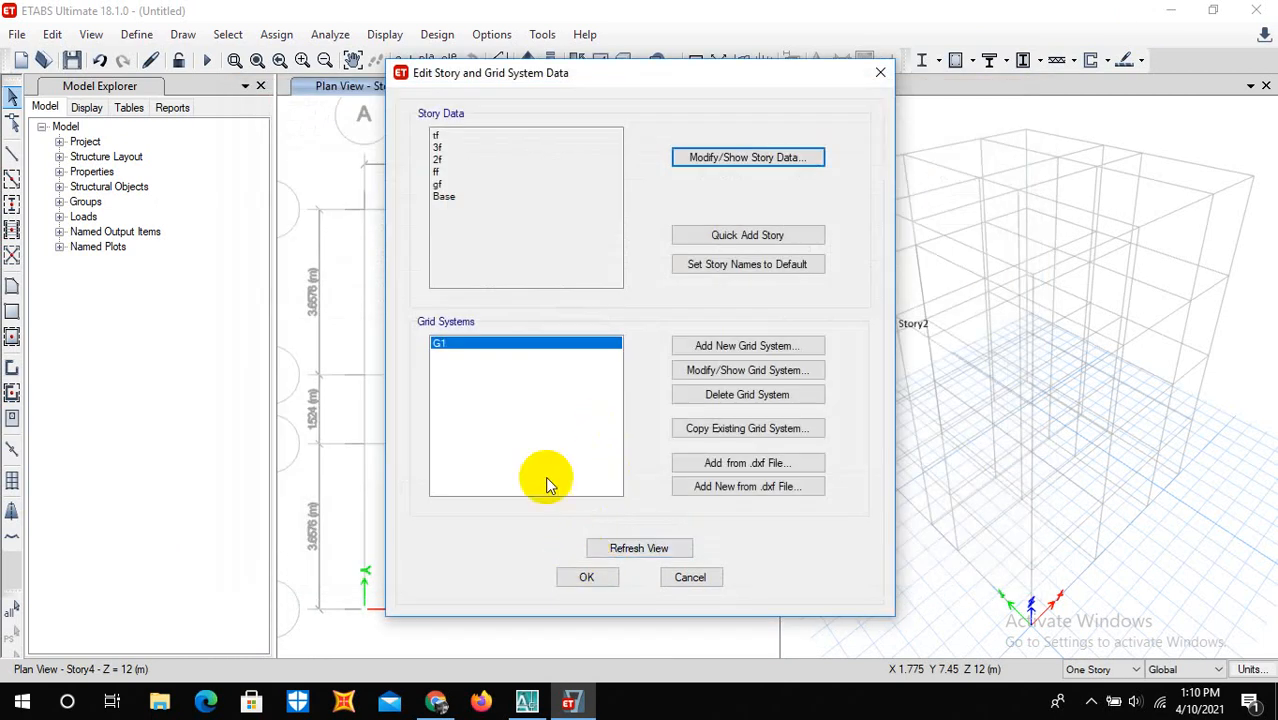
left_click(587, 580)
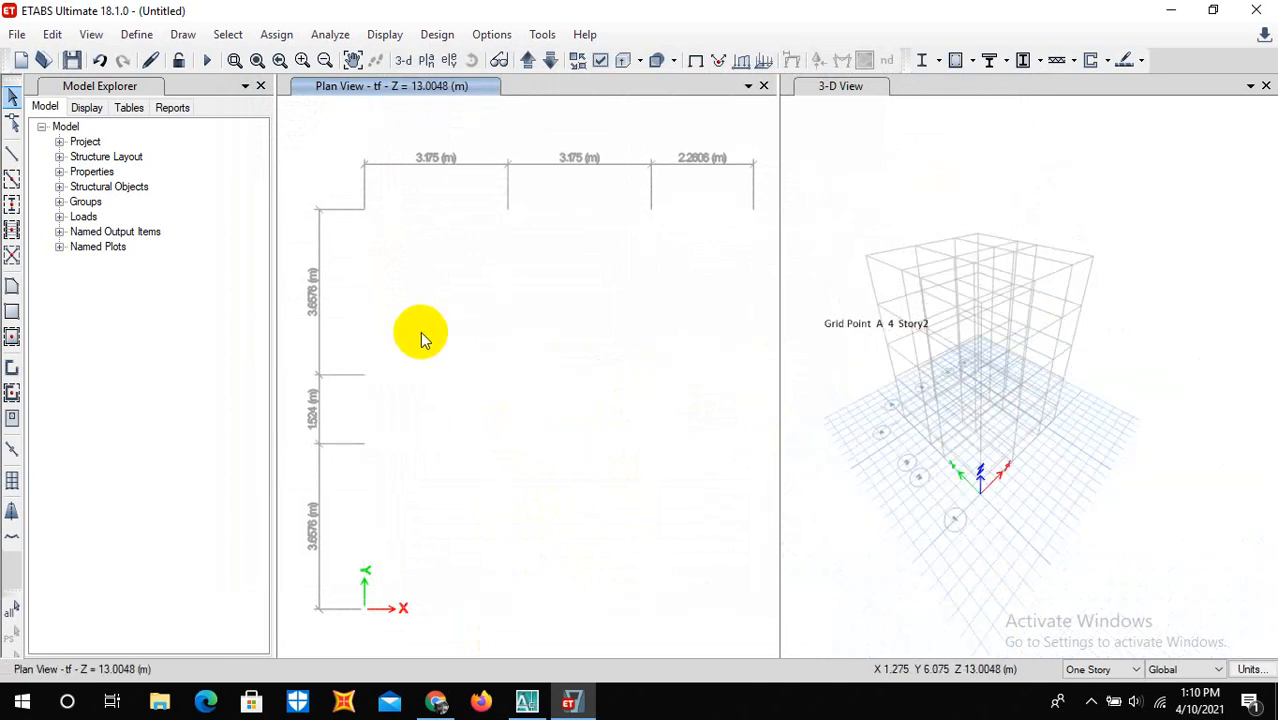
Show the plan of story gf and quick-draw columns with the column section at all grid intersections A–D by 1–4
left_click(427, 62)
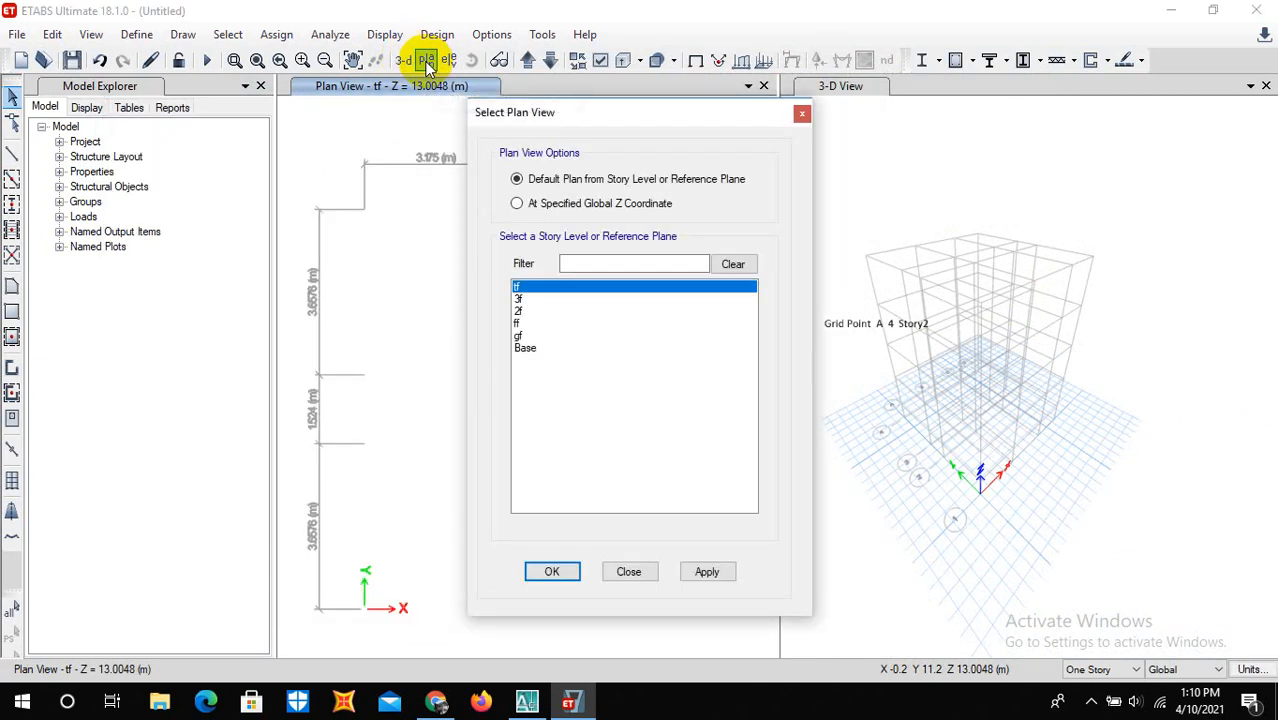
left_click(516, 336)
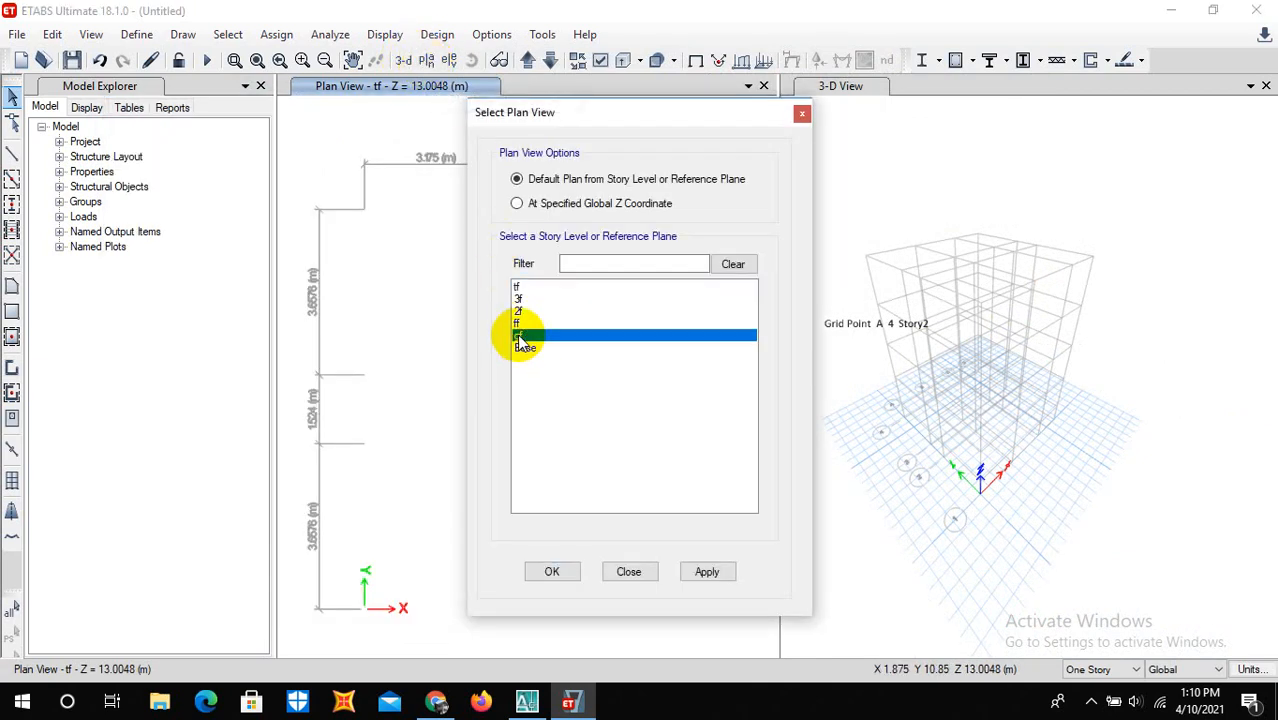
left_click(548, 574)
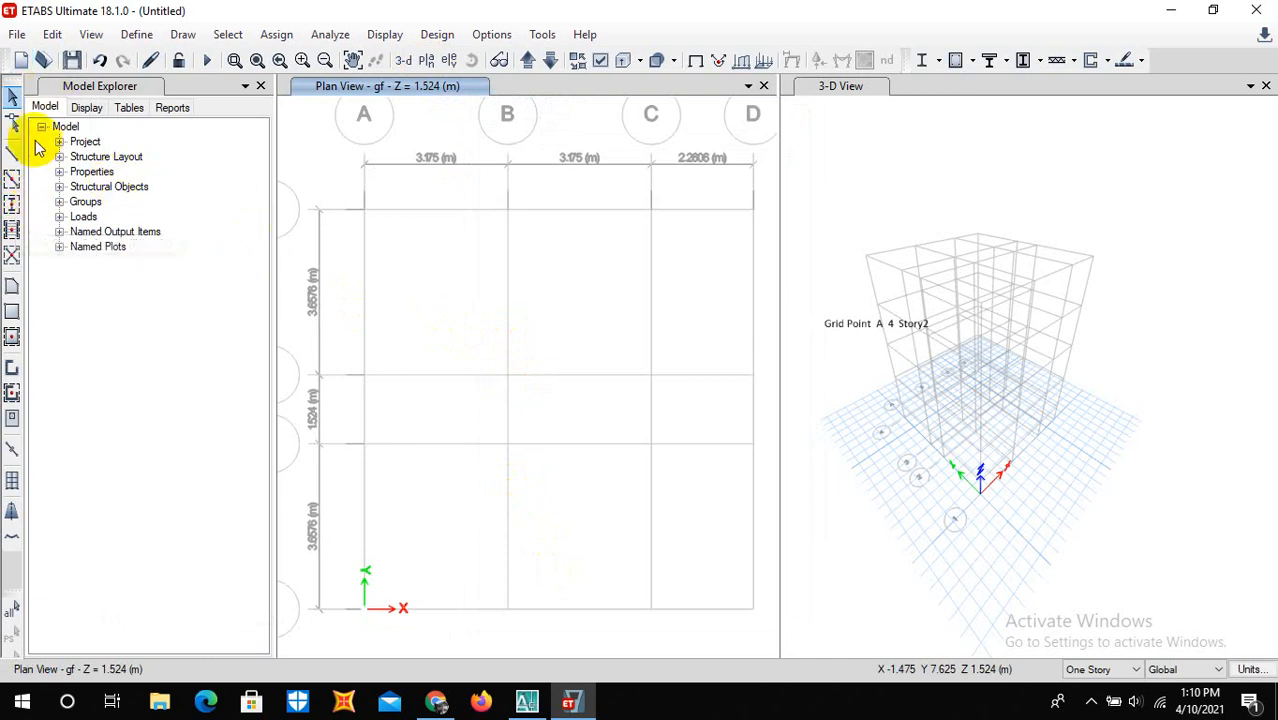
left_click(12, 206)
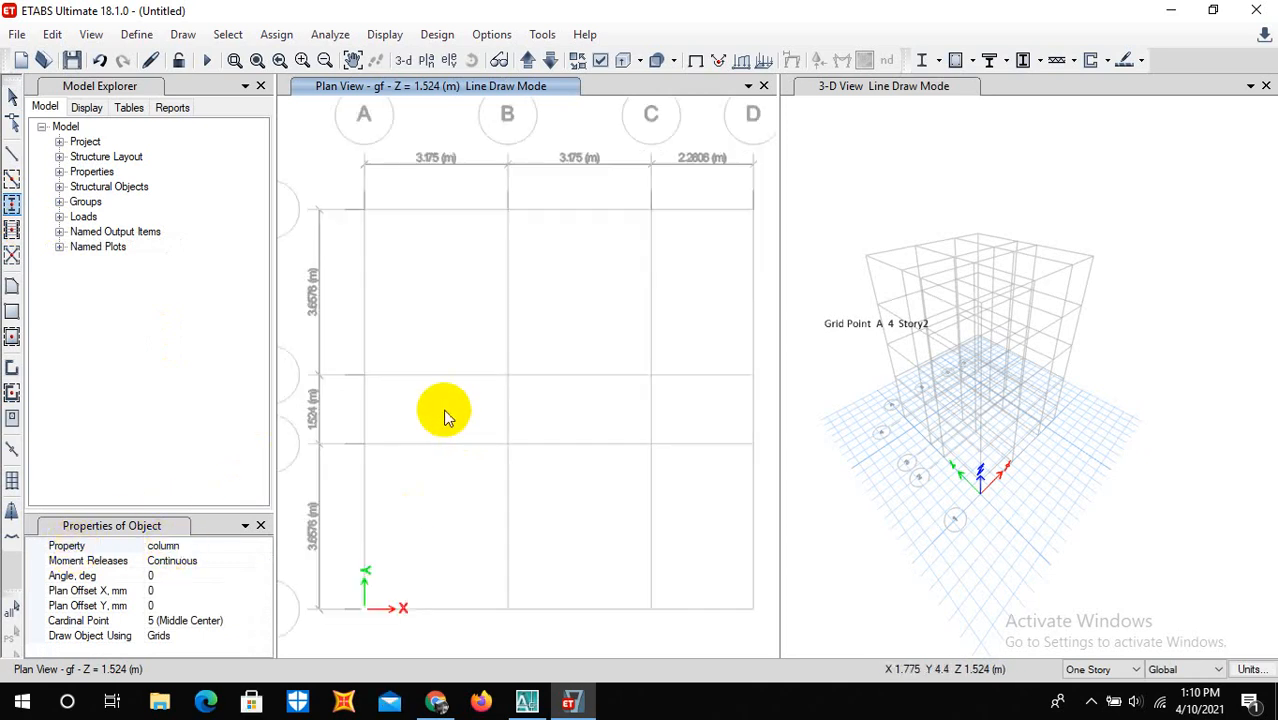
left_click_drag(646, 520, 331, 228)
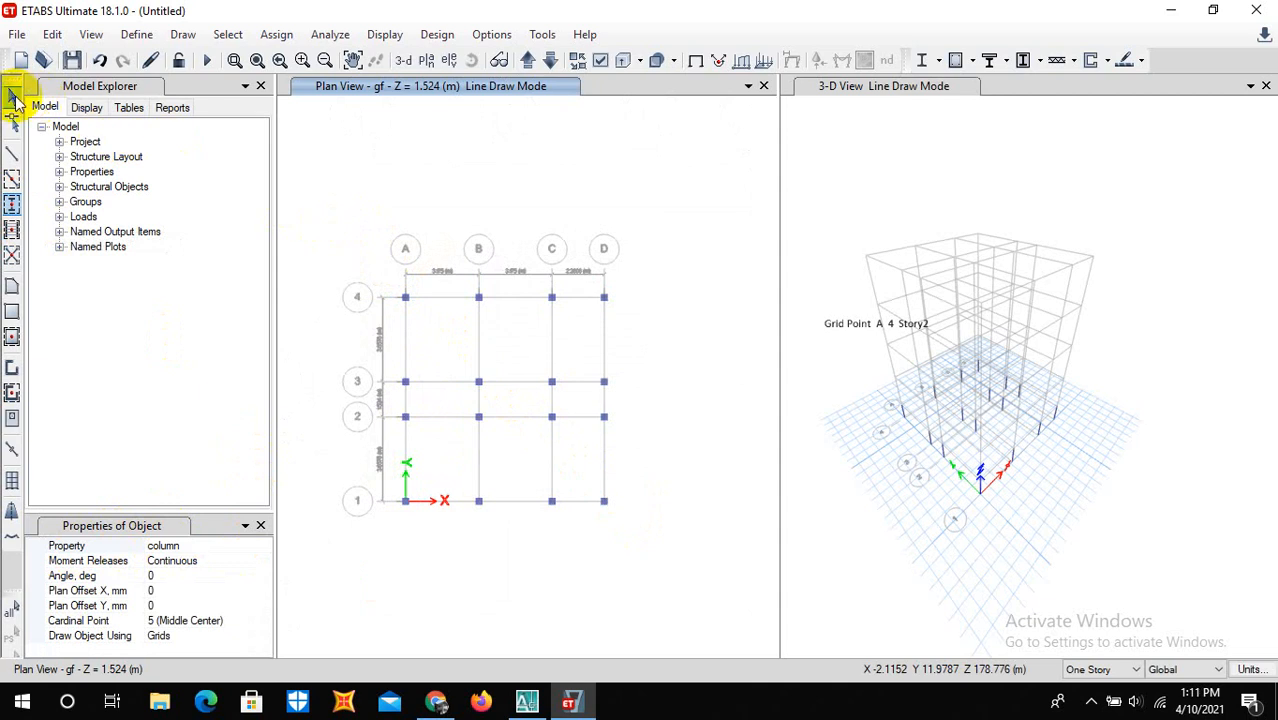
left_click(12, 96)
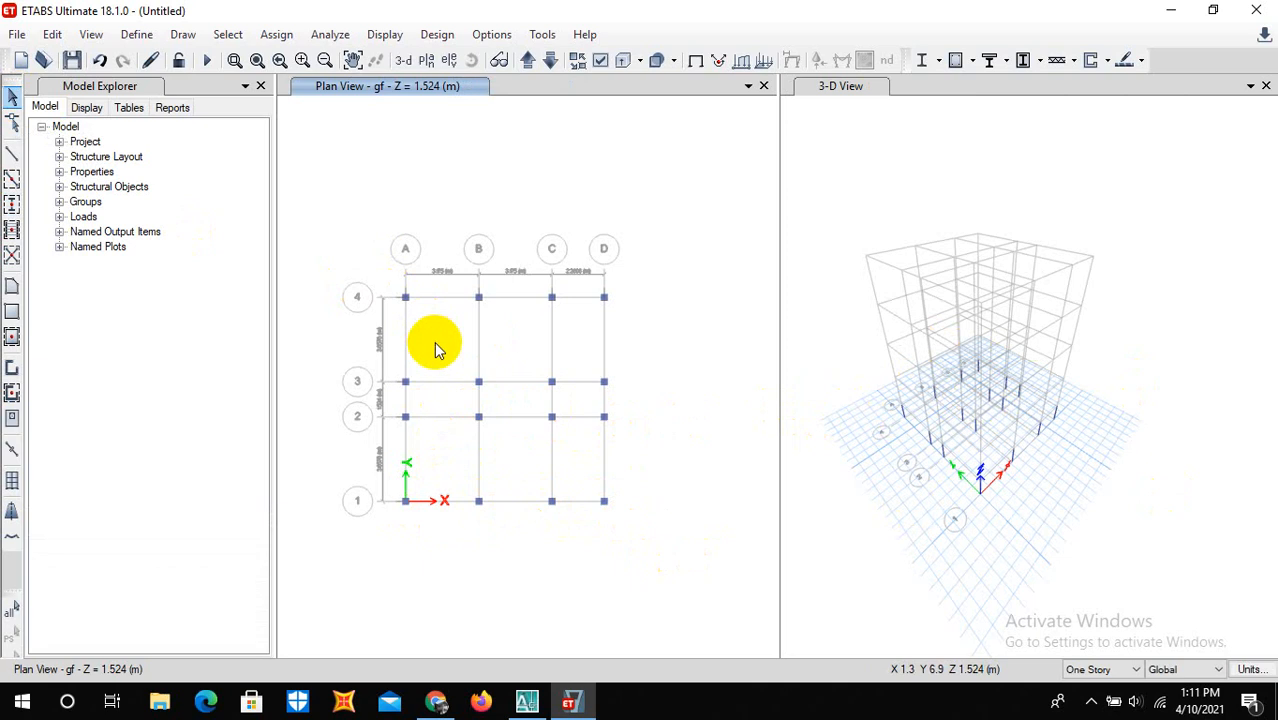
Show the Base plan, select all its joints and assign them fixed restraints in all translations and rotations
scroll(405, 416, "up", 4)
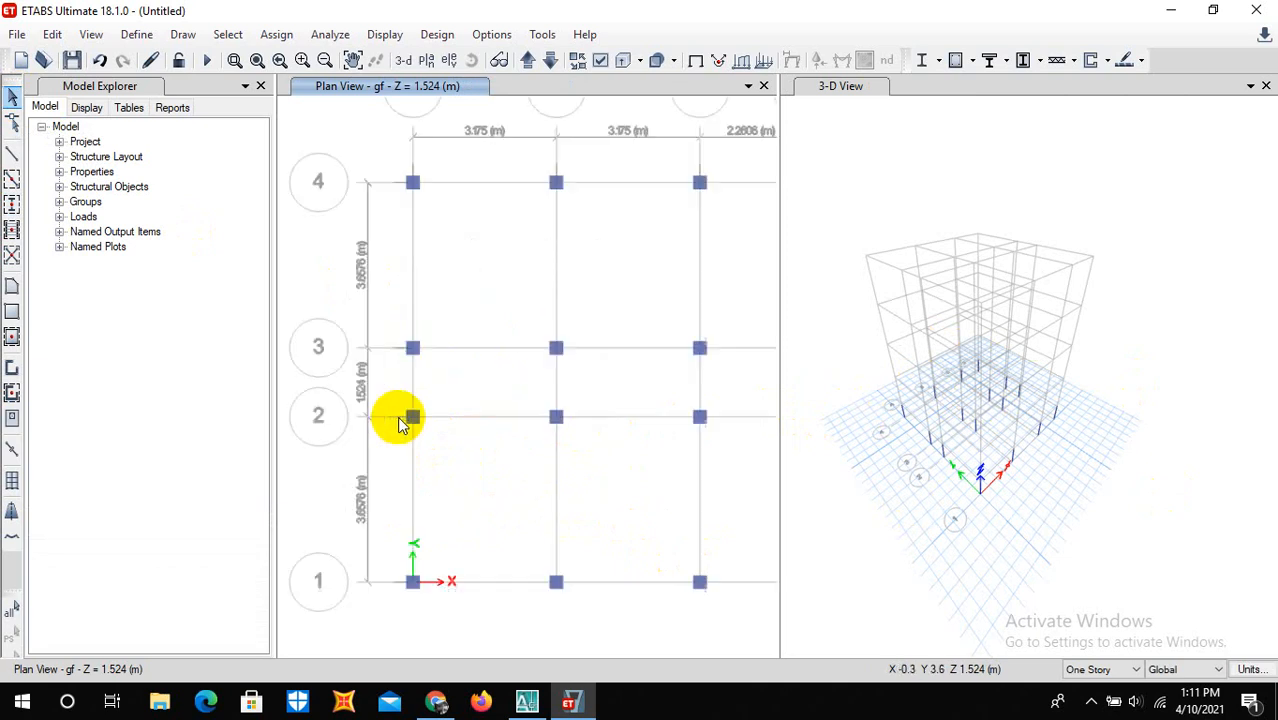
scroll(418, 386, "down", 4)
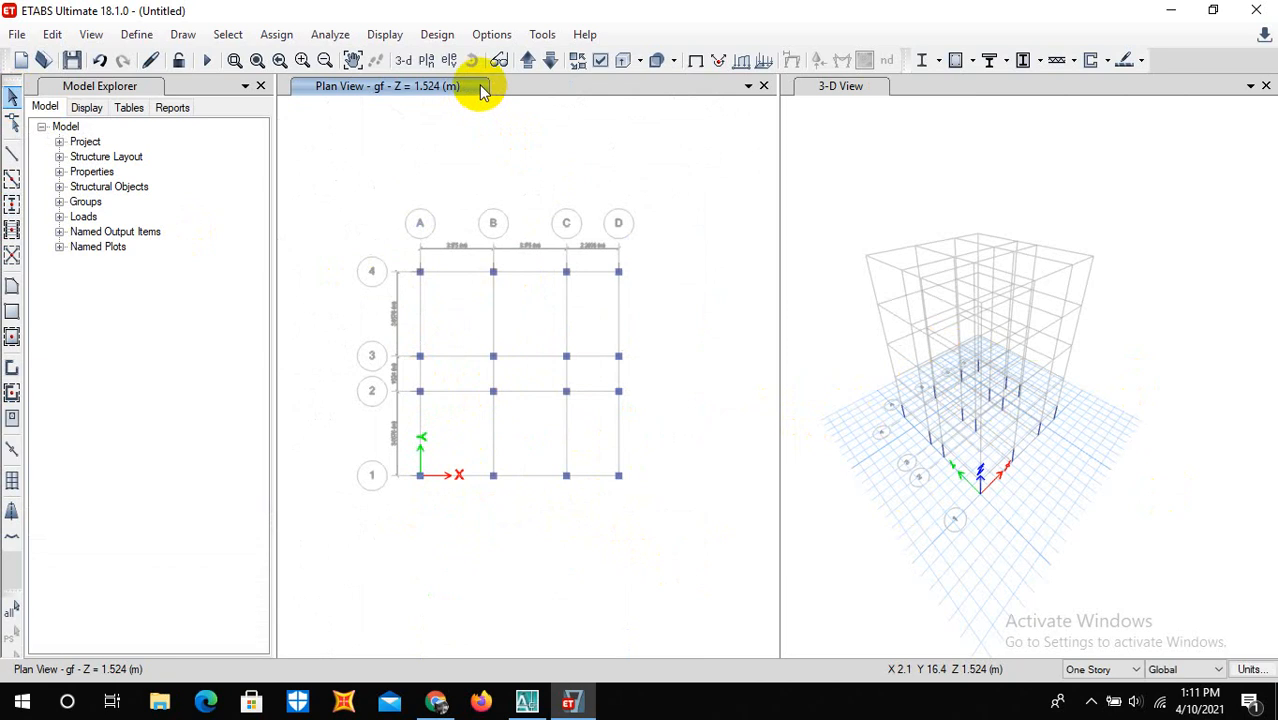
left_click(548, 62)
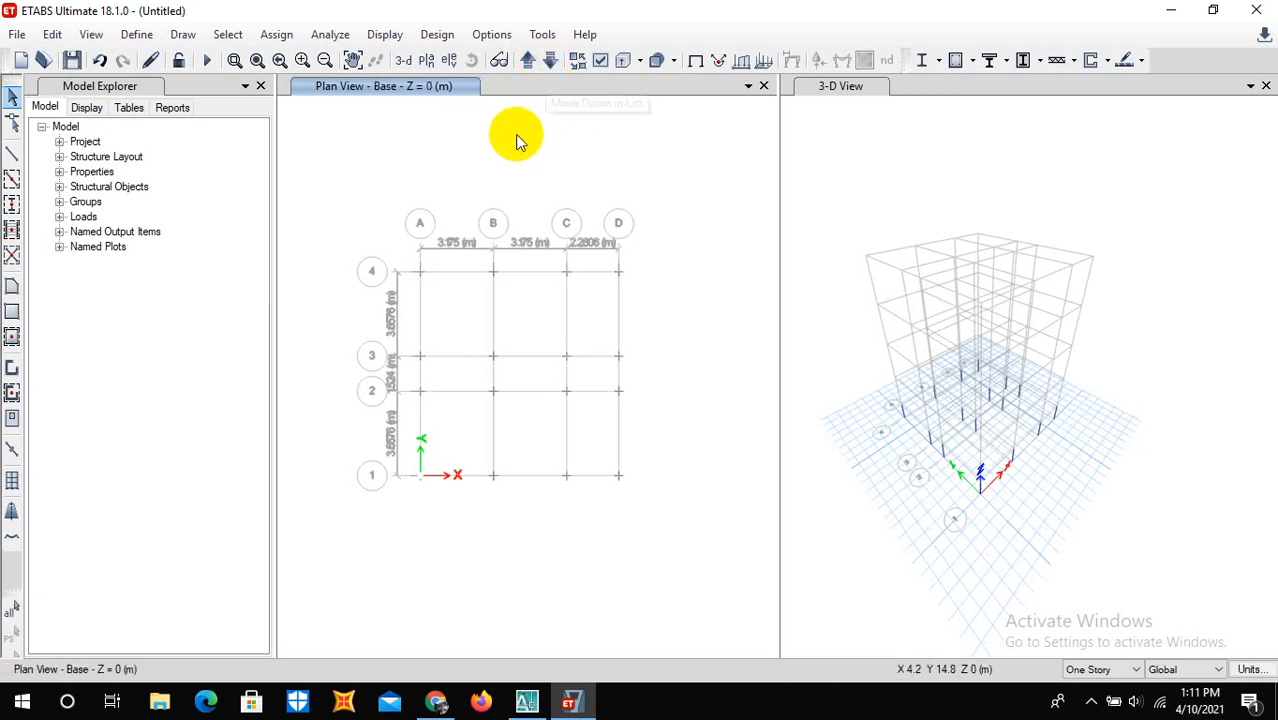
left_click_drag(319, 152, 700, 537)
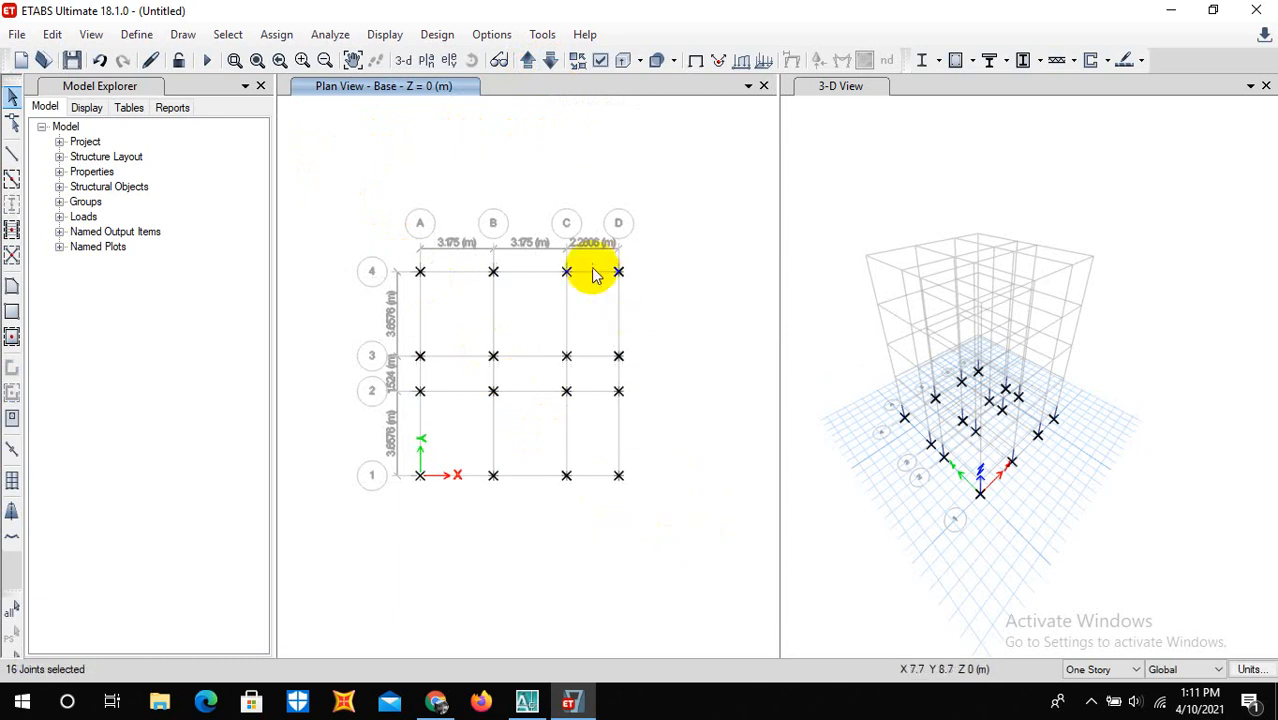
left_click(272, 35)
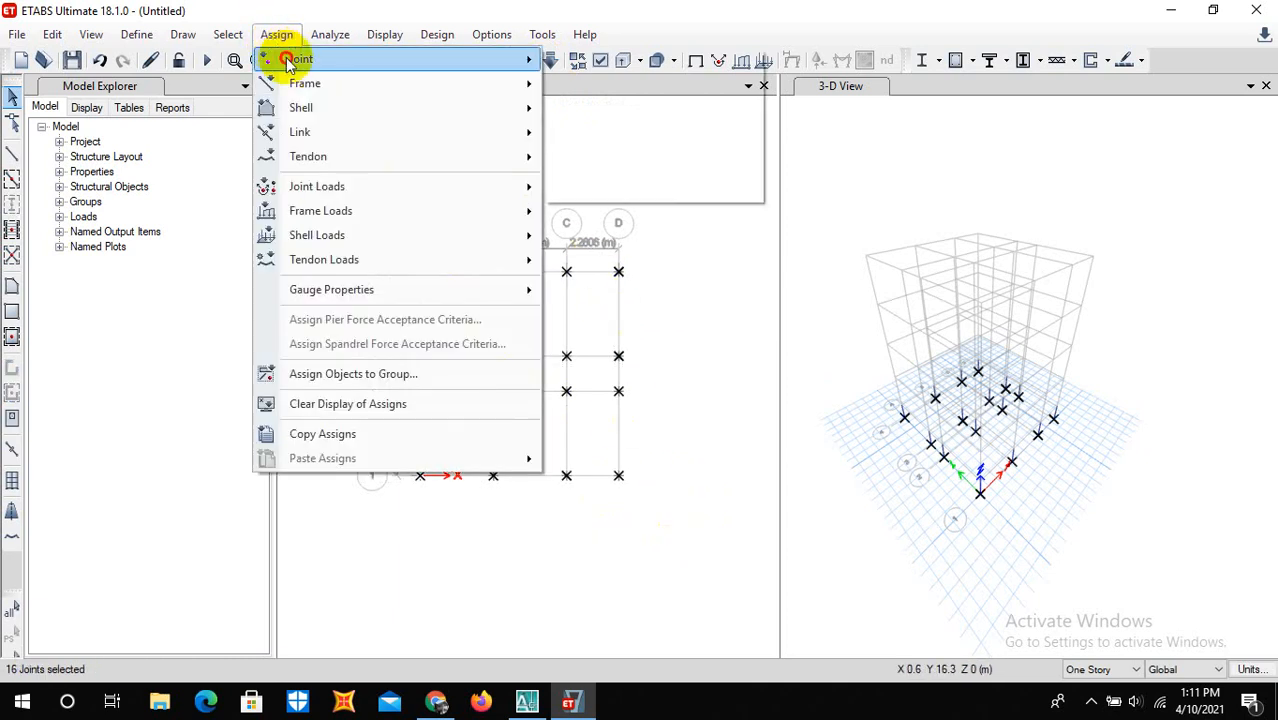
mouse_move(290, 59)
left_click(606, 61)
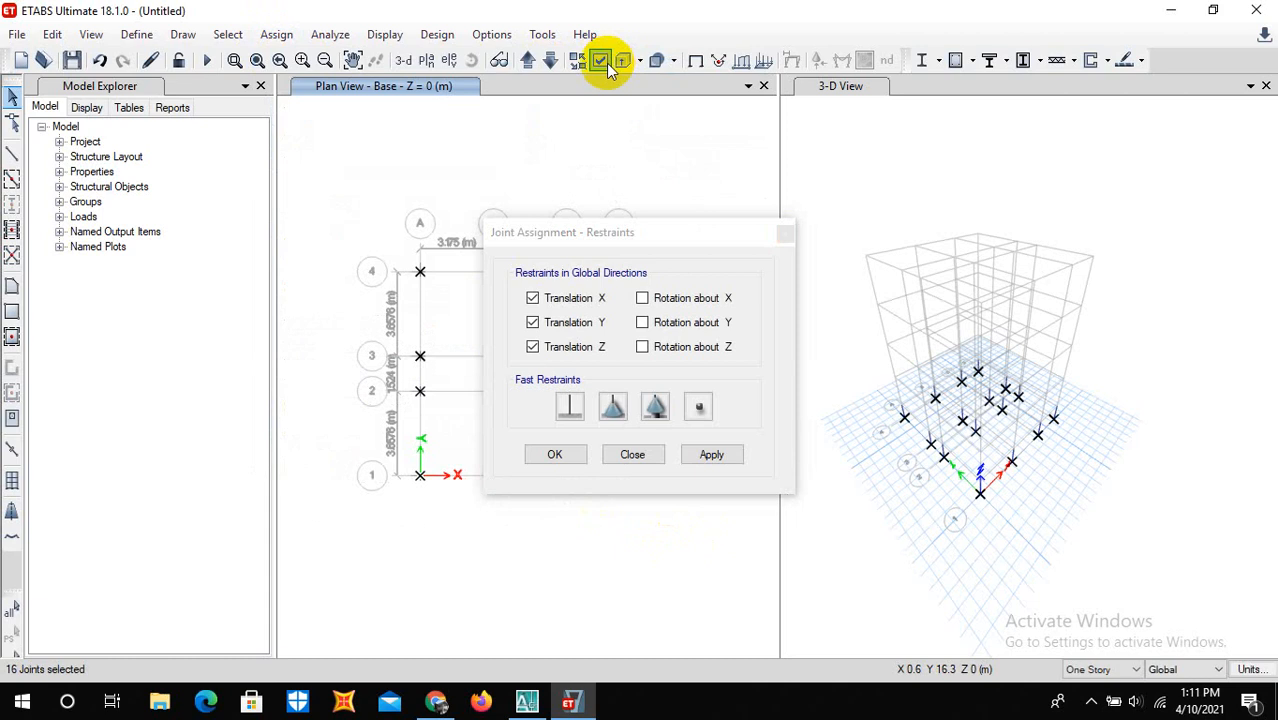
left_click(569, 408)
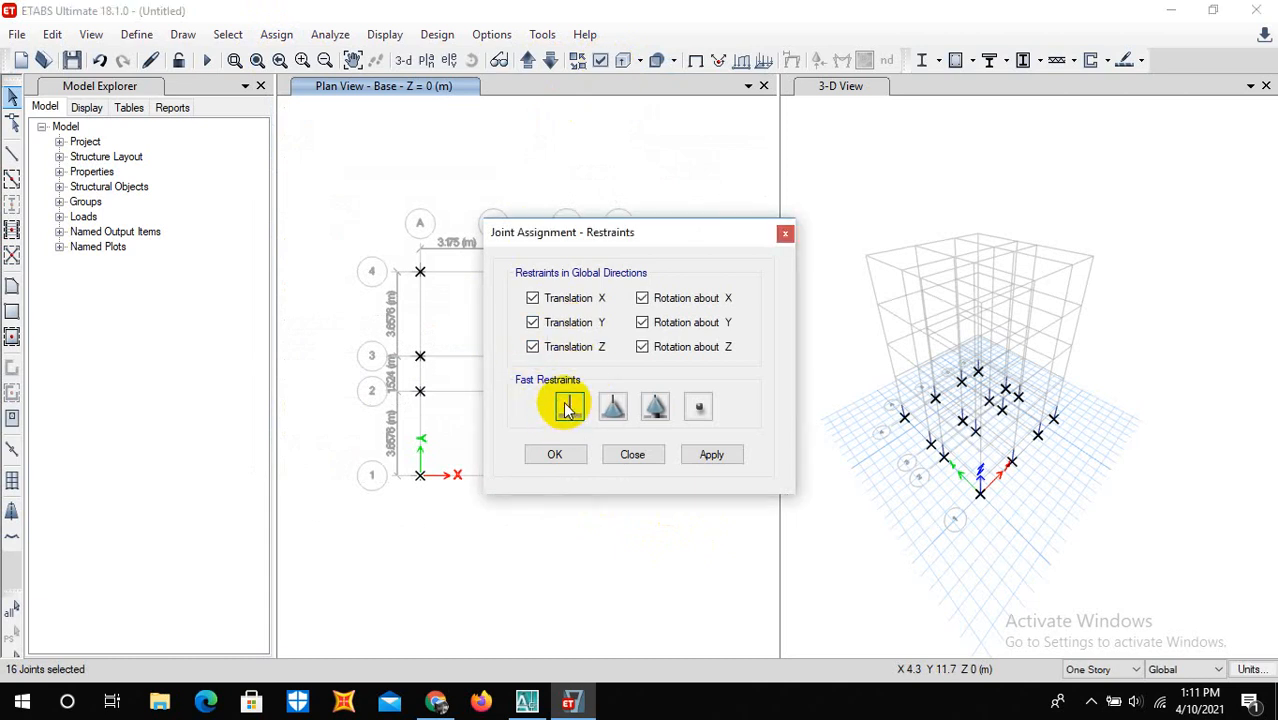
left_click(552, 457)
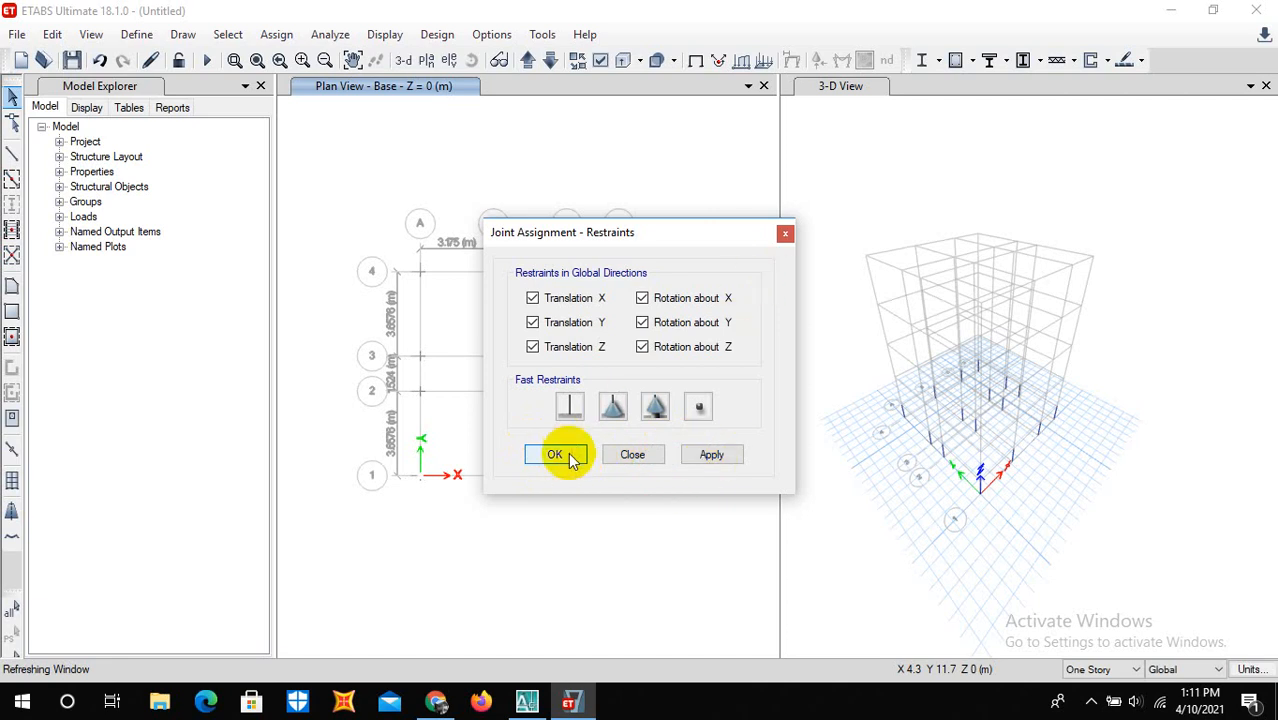
left_click(785, 236)
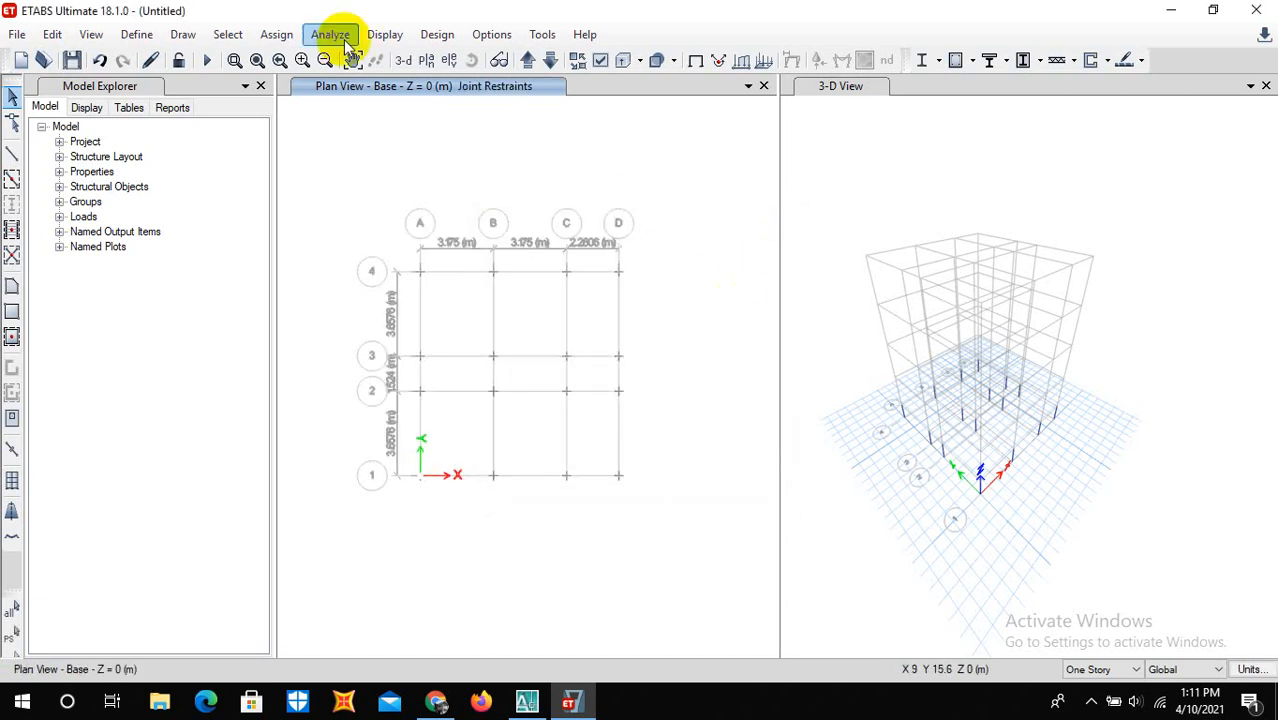
Move the plan view up from Base to story ff, and return it to story gf
left_click(524, 62)
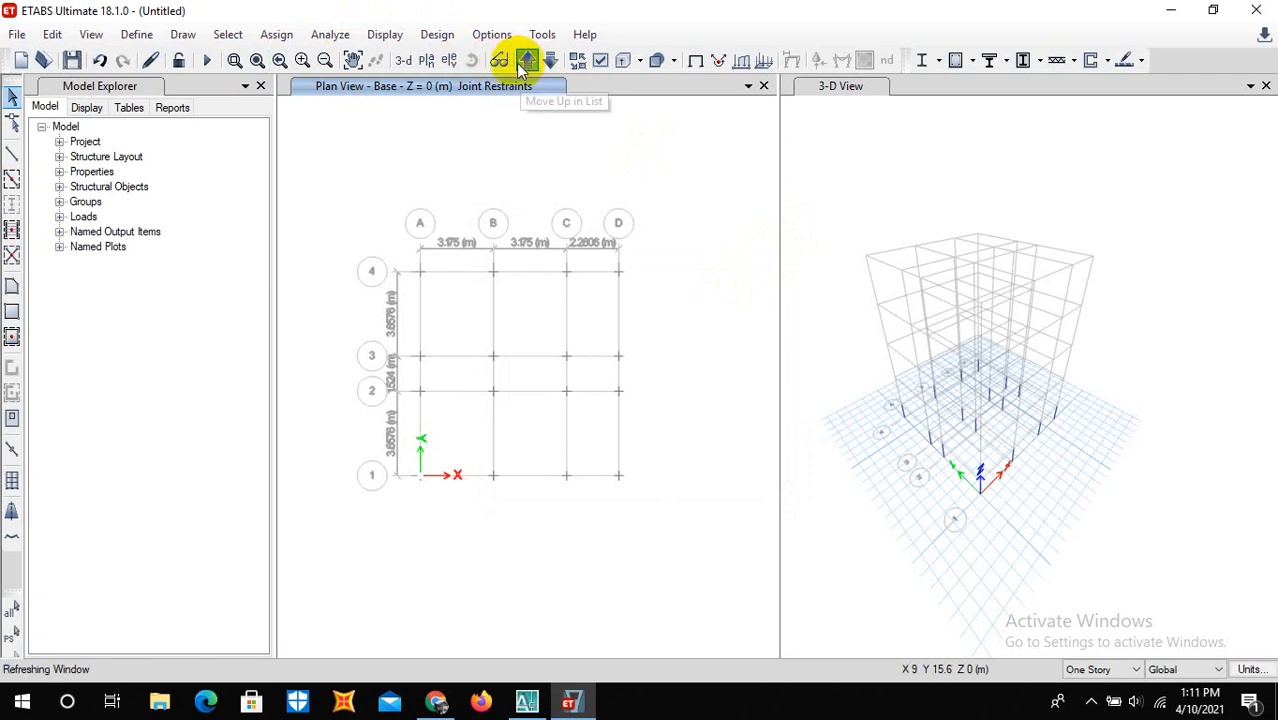
left_click(524, 62)
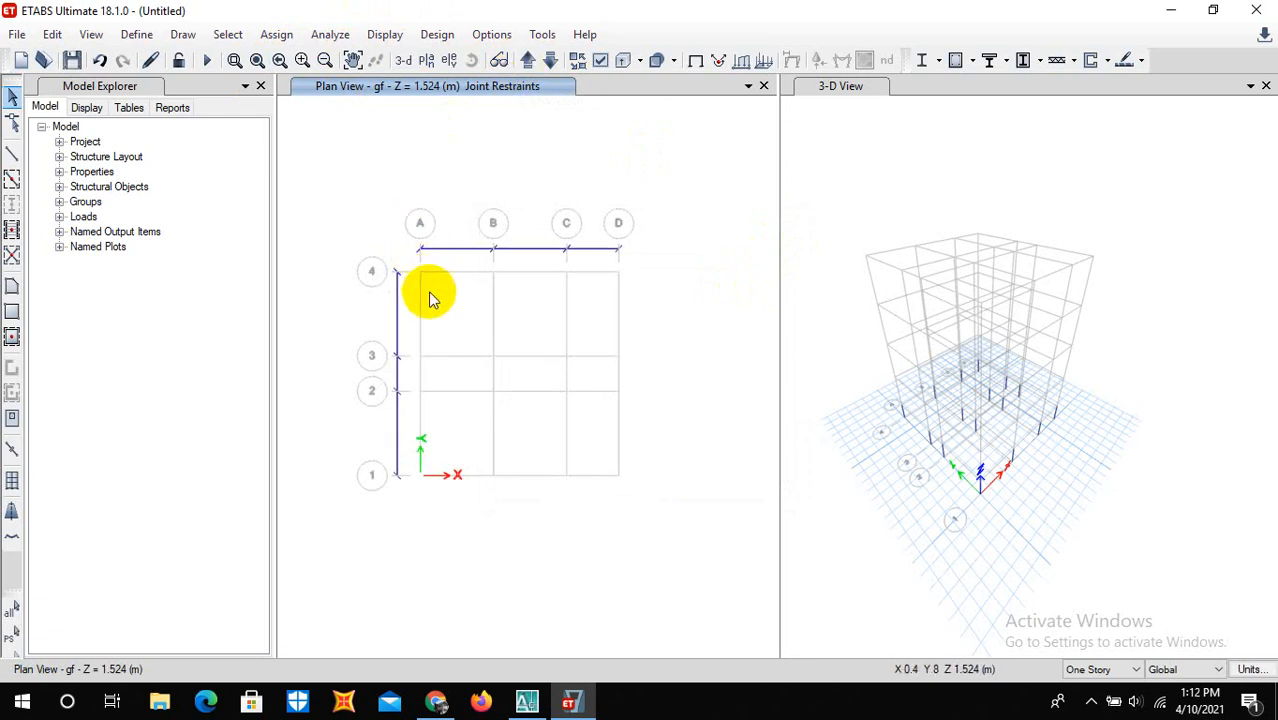
scroll(432, 292, "up", 2)
scroll(444, 274, "down", 2)
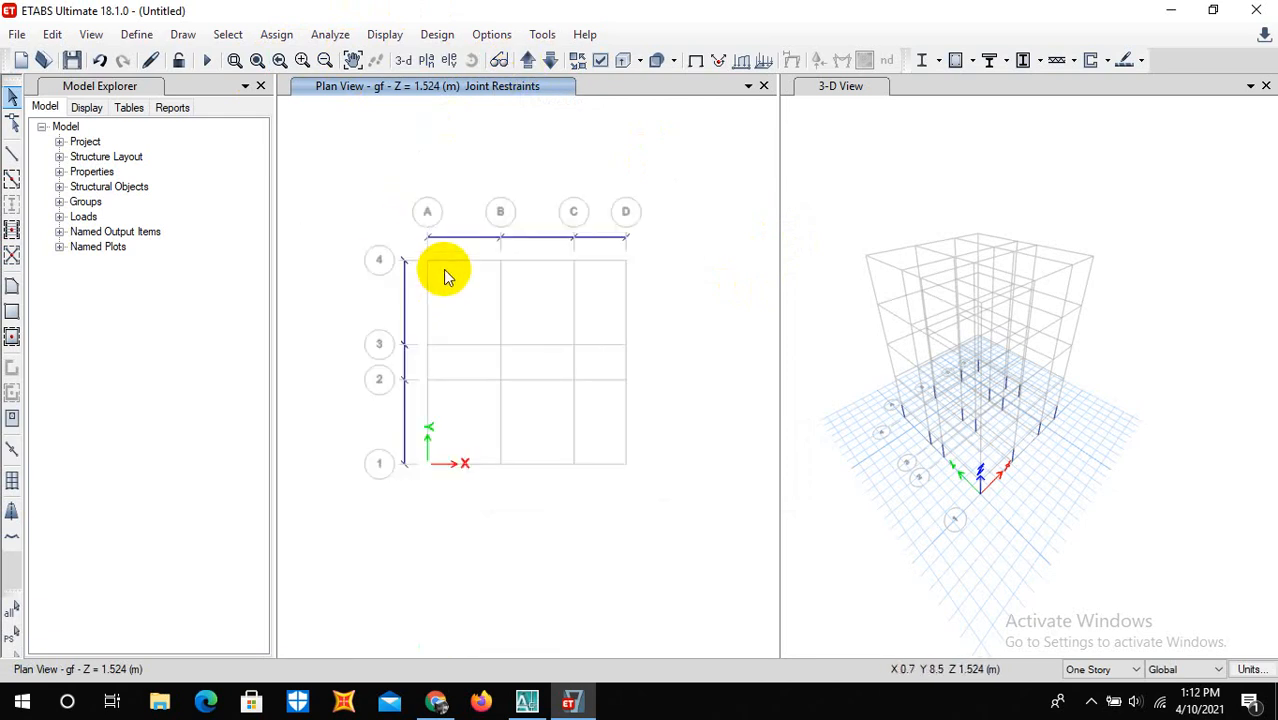
left_click(528, 62)
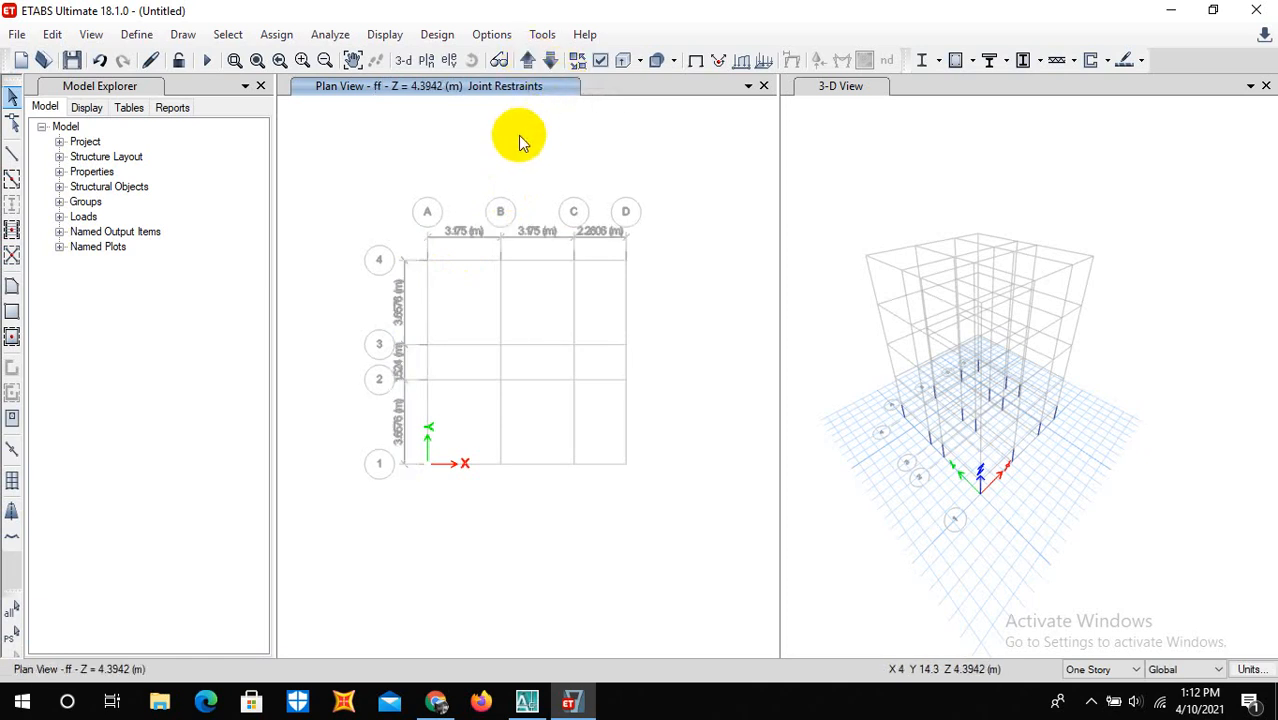
left_click(550, 64)
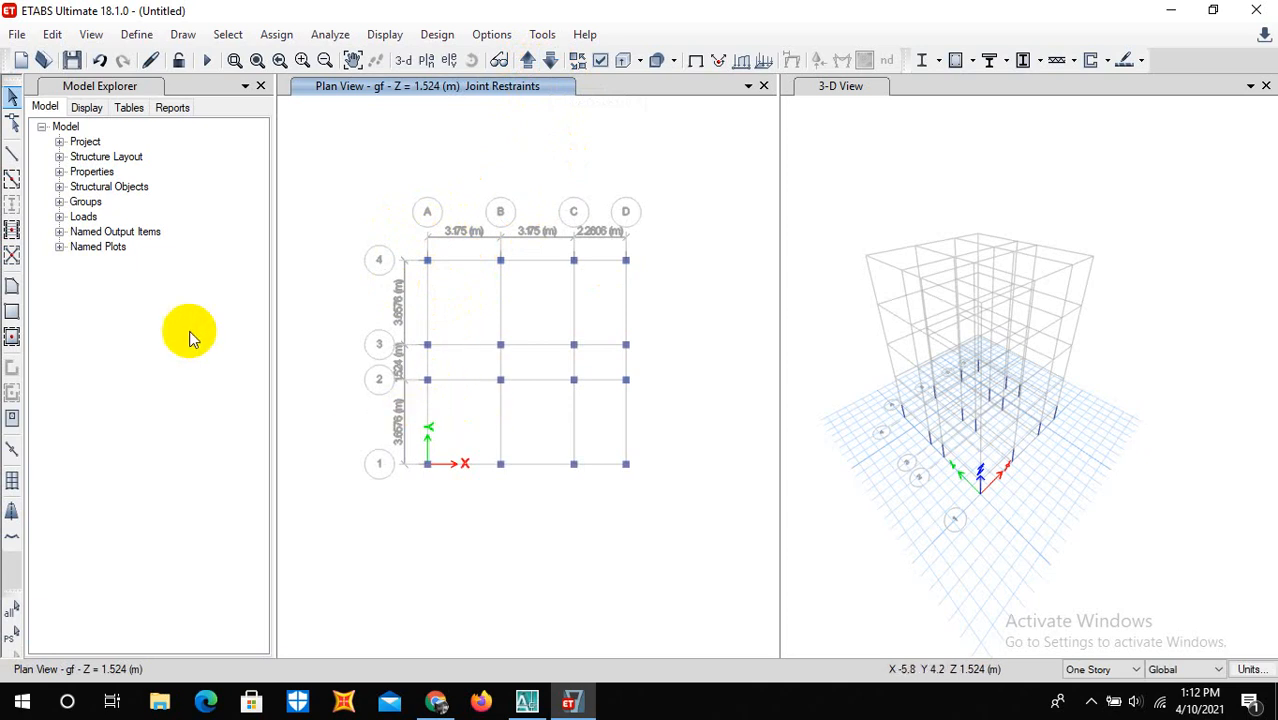
Start Quick Draw Beams on story gf with the line type Frame and the section property tie beam
left_click(12, 180)
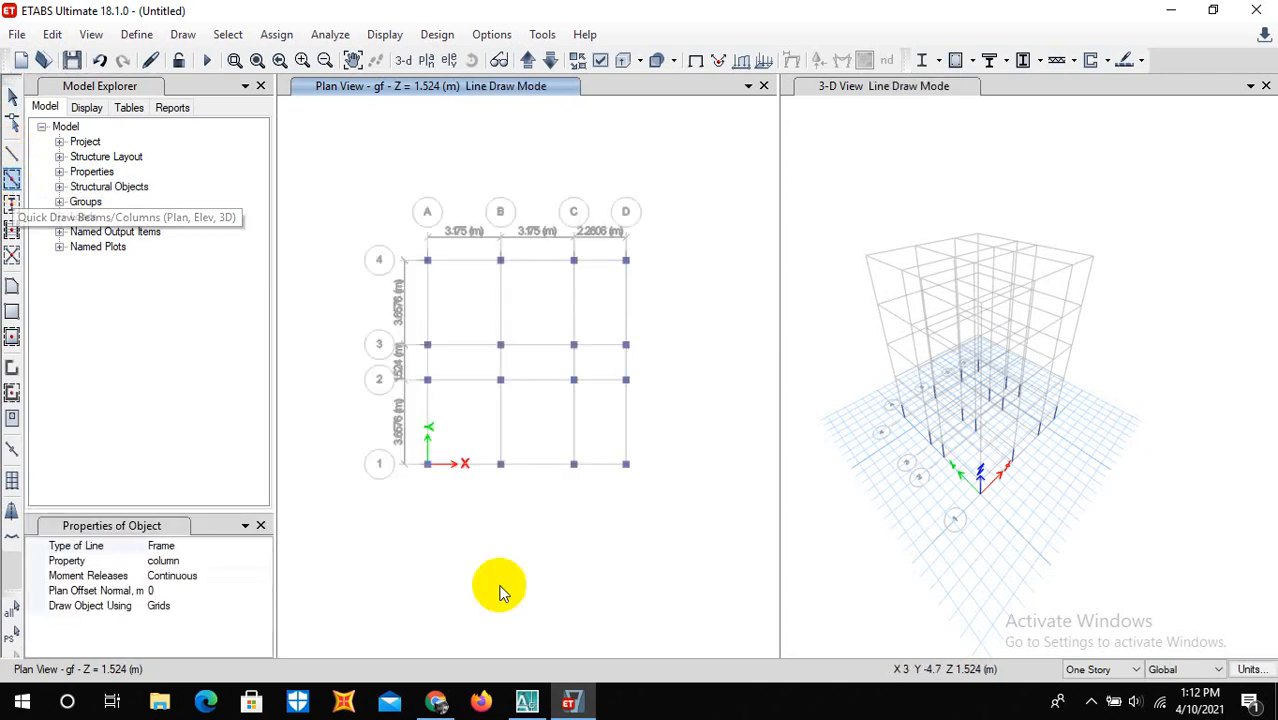
left_click(176, 545)
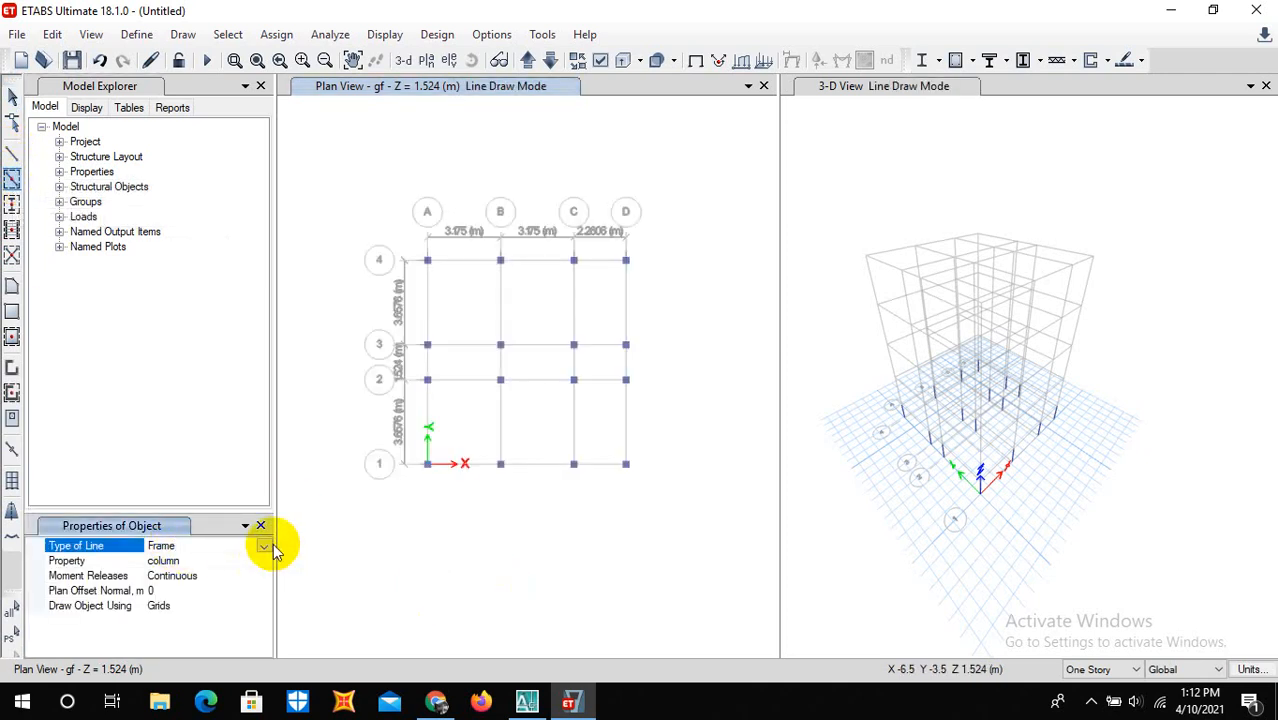
left_click(264, 546)
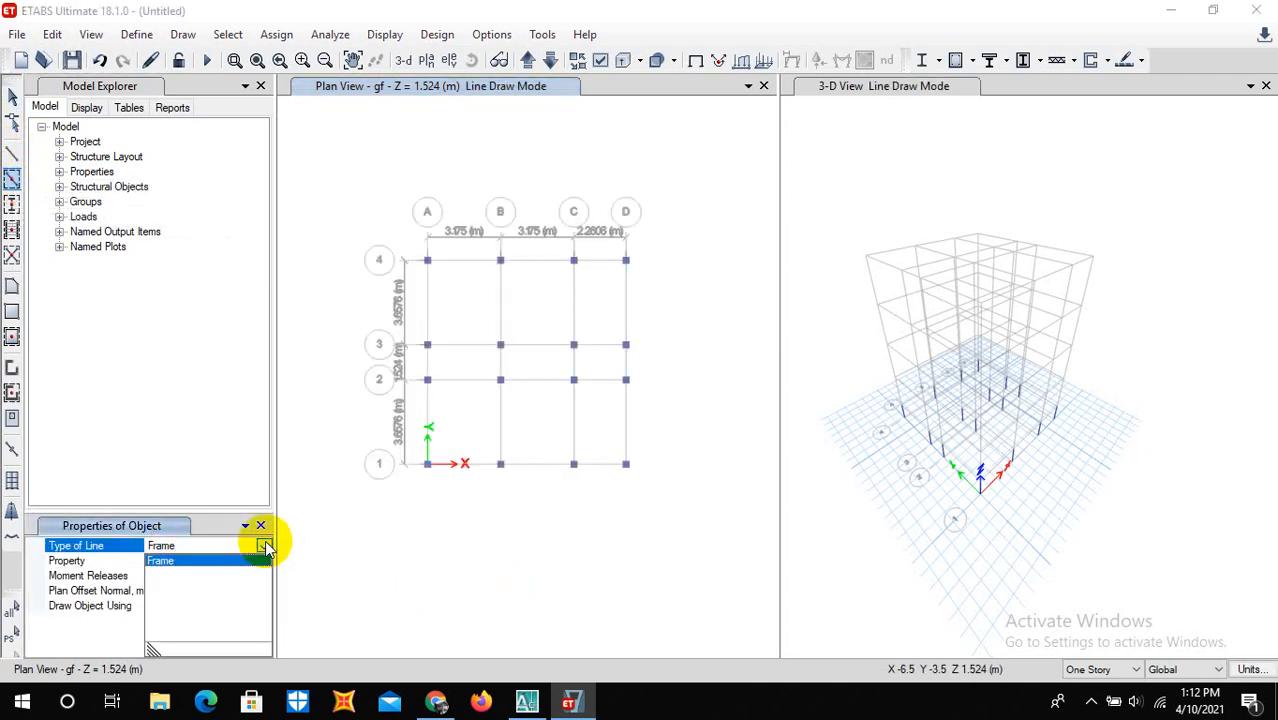
left_click(335, 533)
left_click(194, 562)
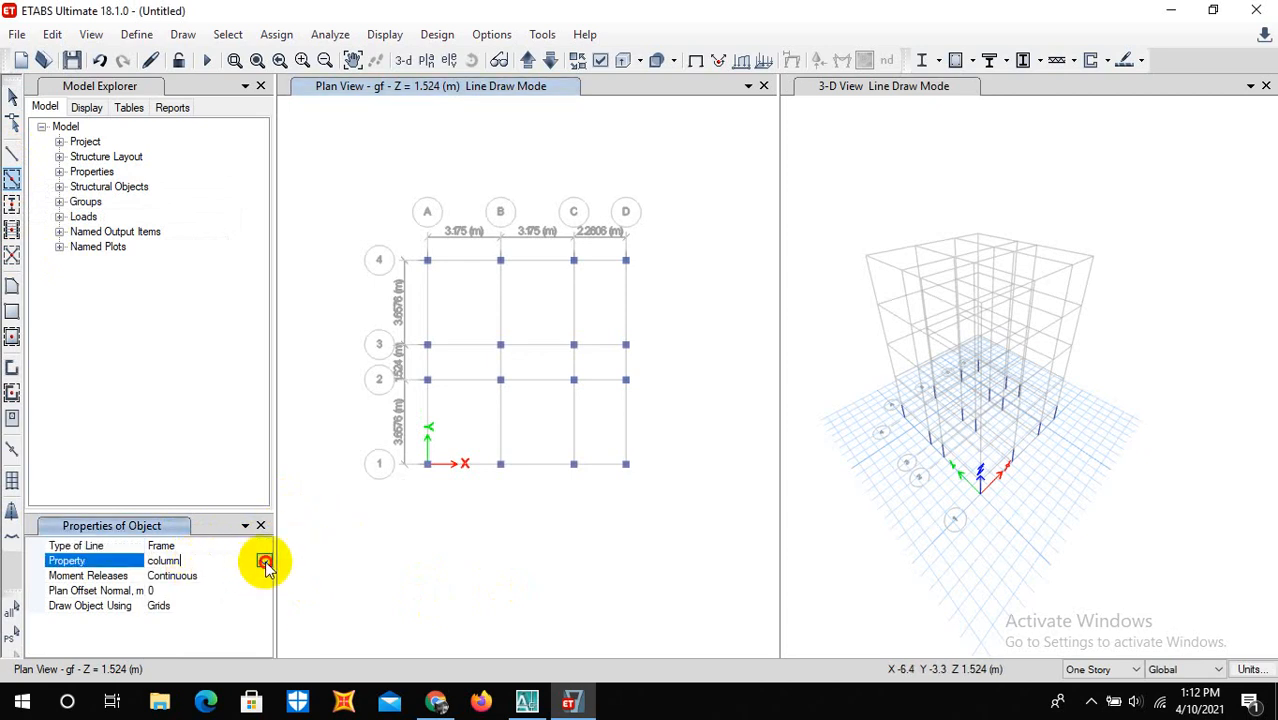
left_click(263, 560)
left_click(180, 607)
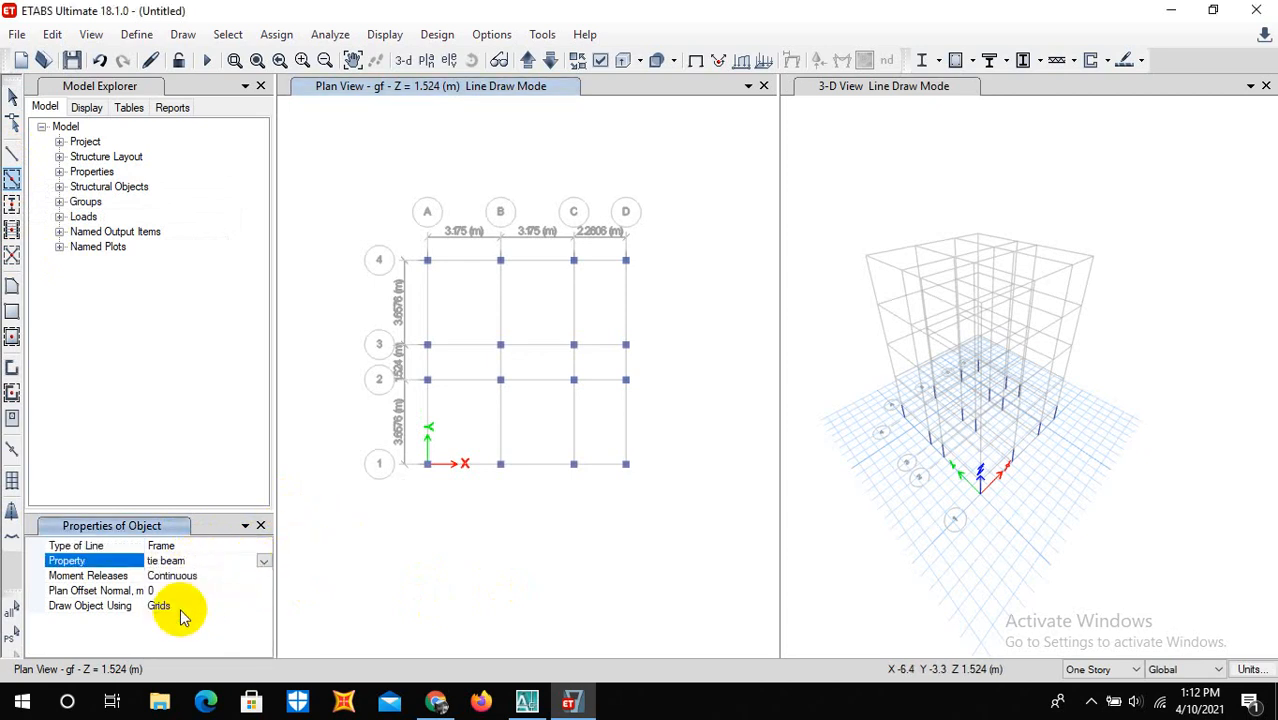
Draw tie beams on story gf along grid line 1 from A to D and on grid lines A to D between 1 and 2
left_click(466, 464)
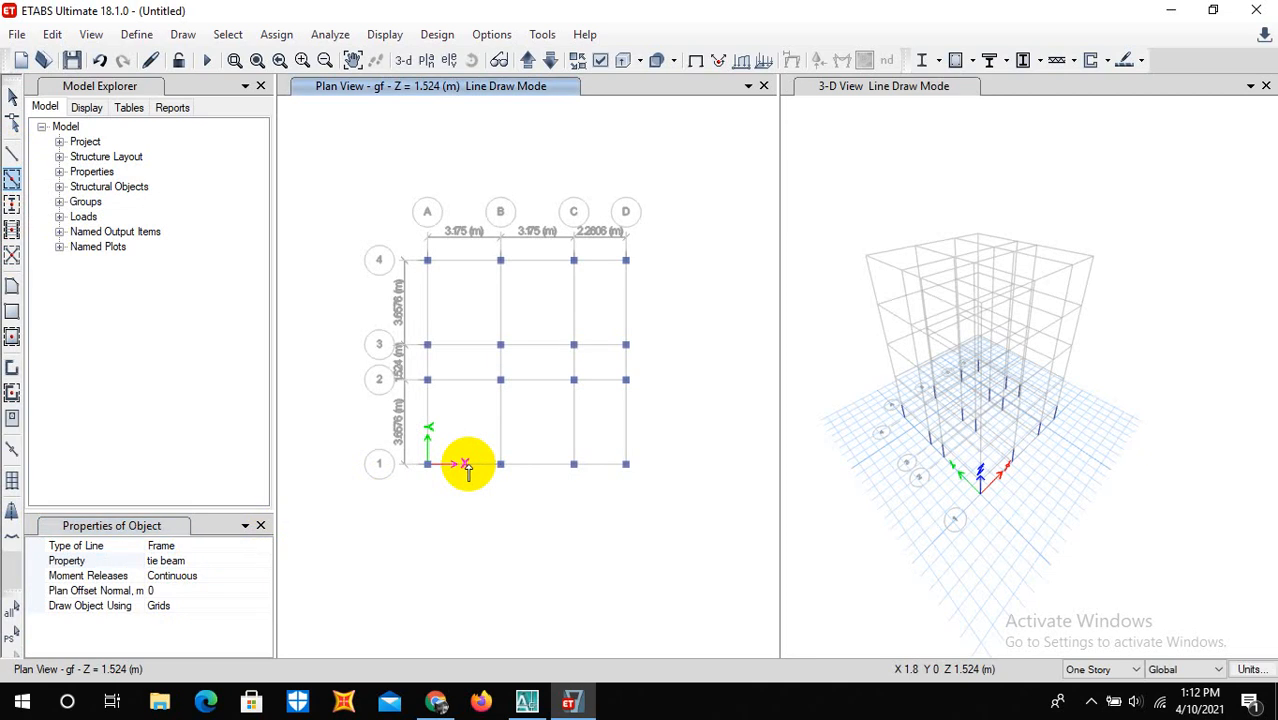
left_click(528, 468)
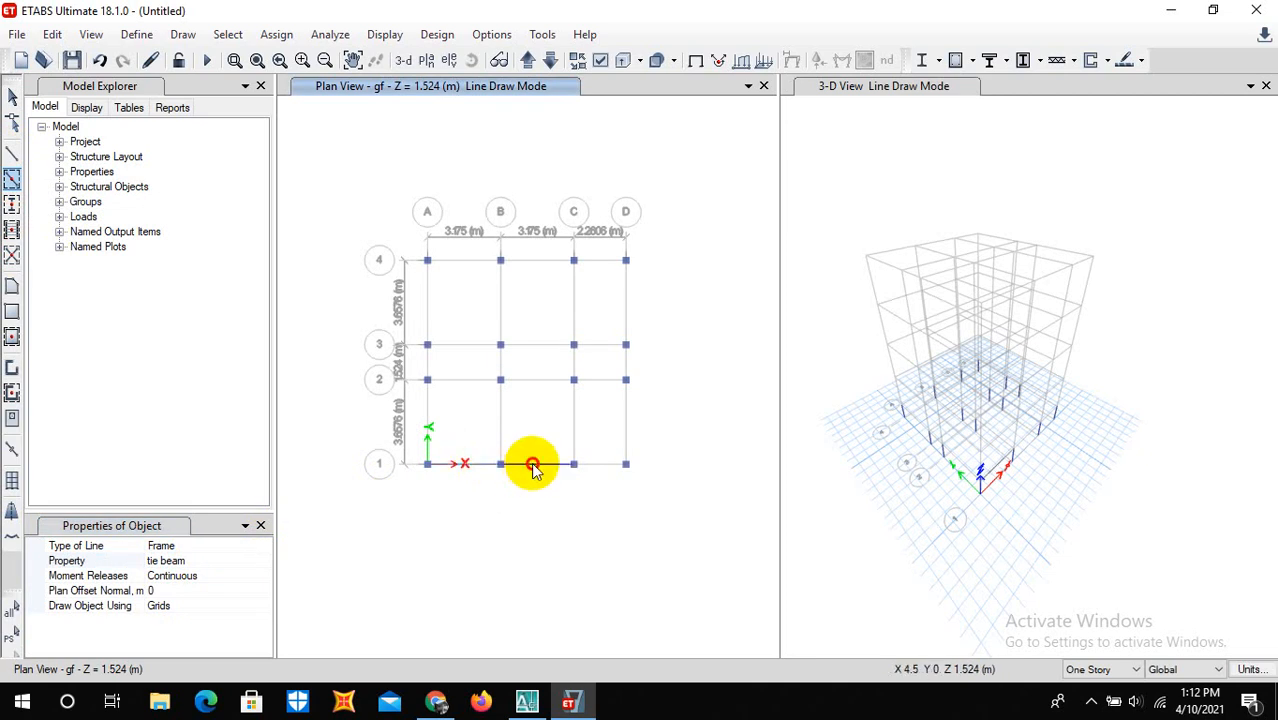
left_click(603, 475)
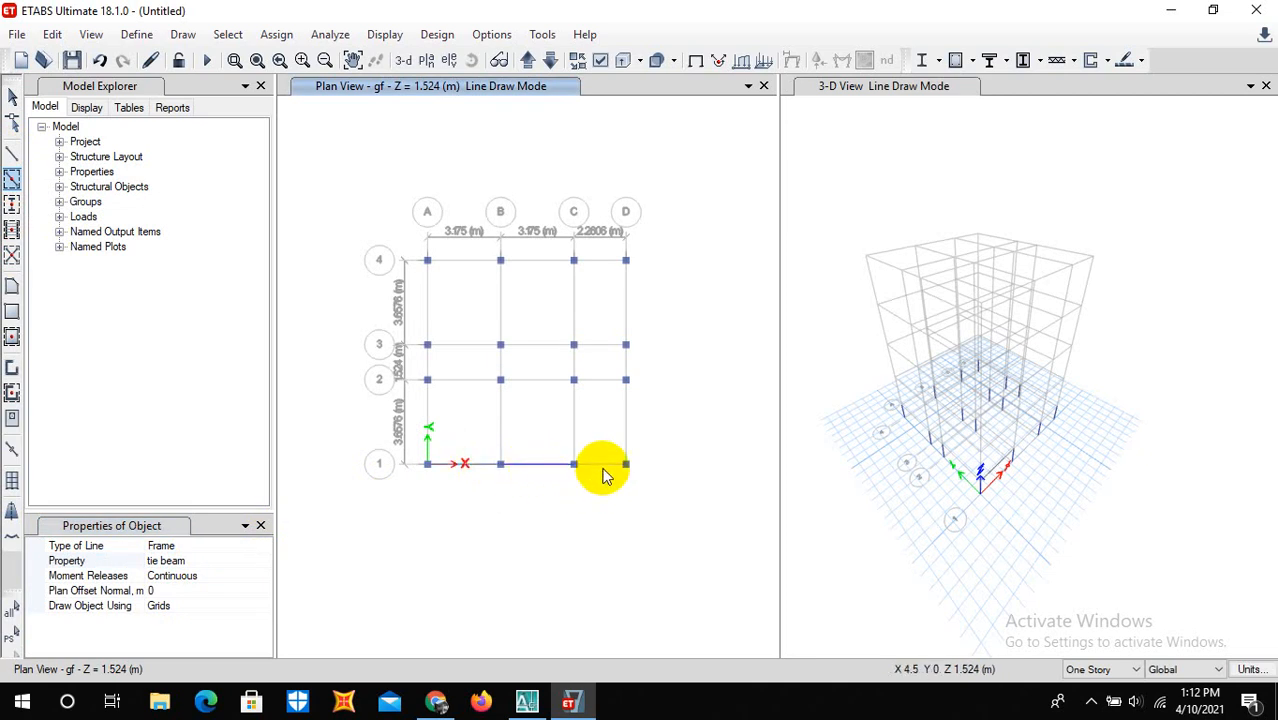
left_click(627, 425)
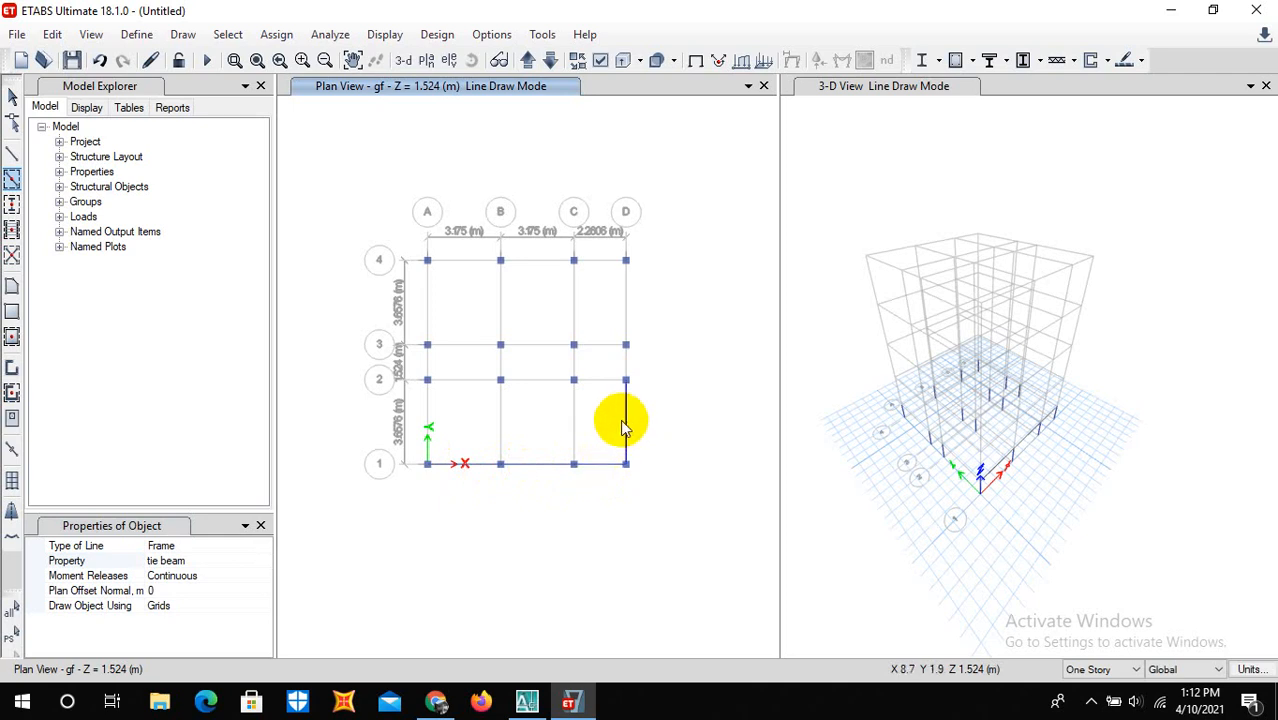
left_click(574, 425)
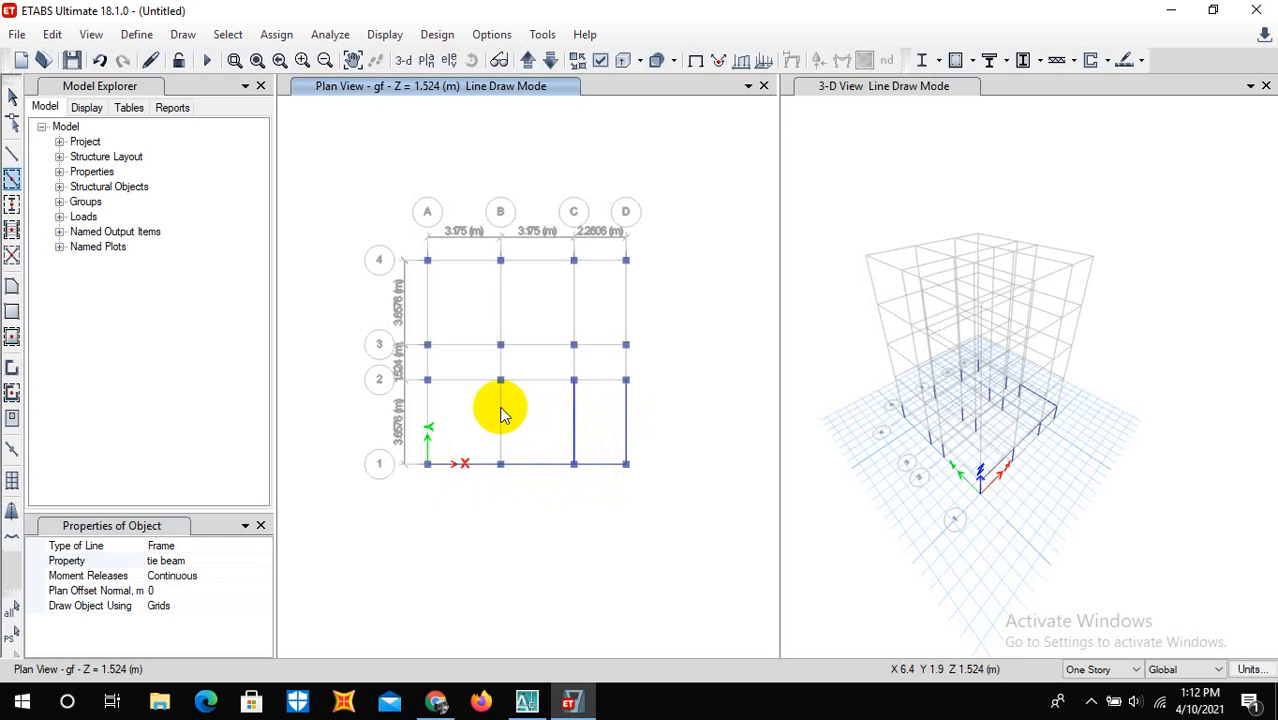
left_click(428, 408)
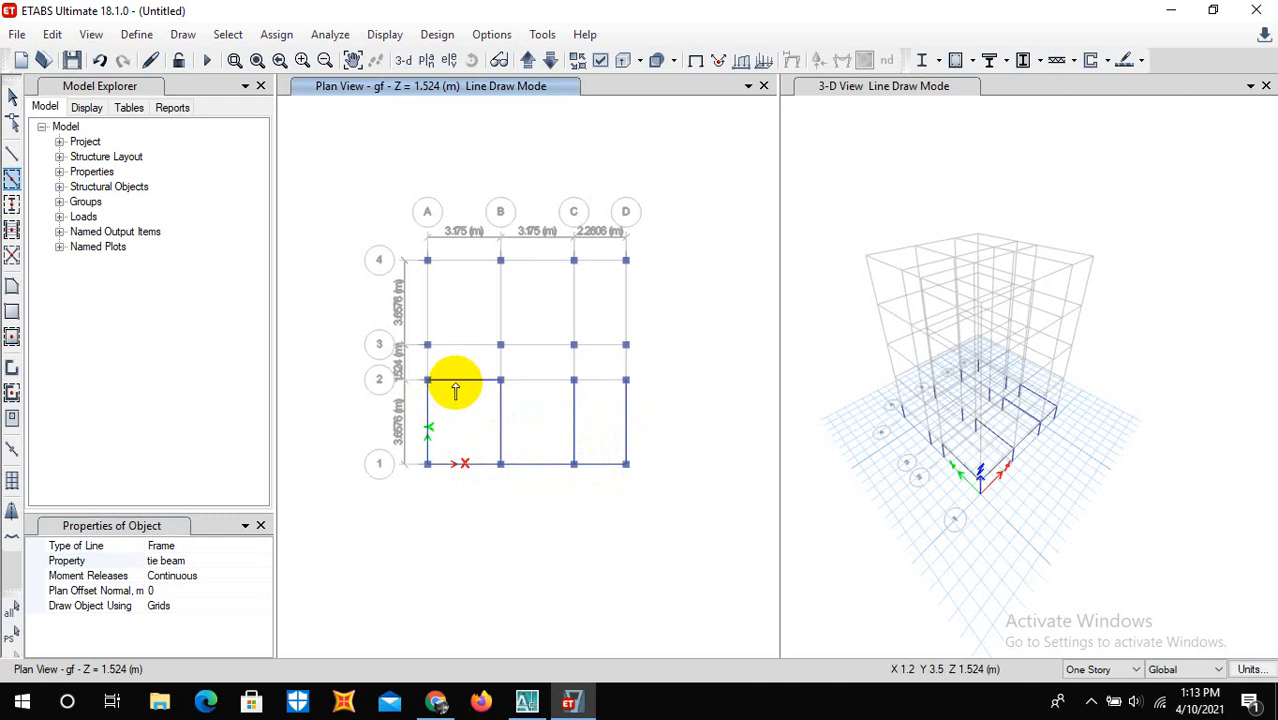
Draw tie beams on story gf along grid line 2 from A to D and on grid lines B, C and D between 2 and 3
left_click(455, 383)
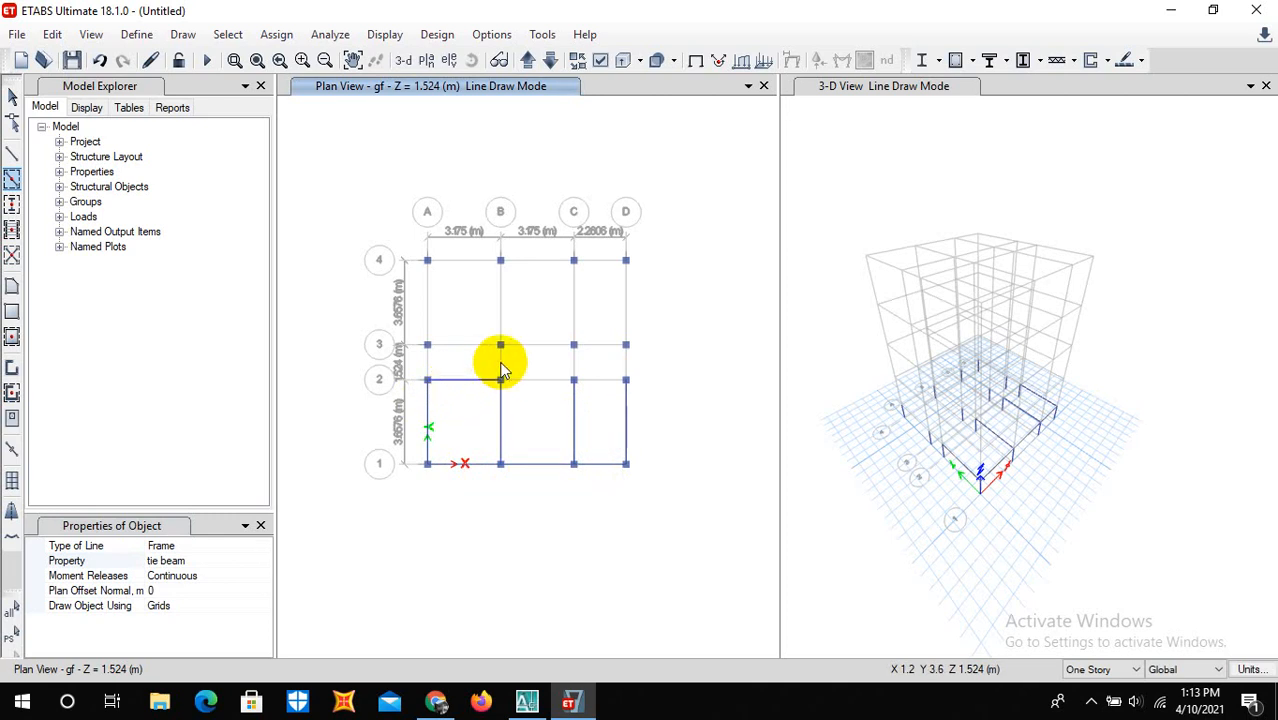
left_click(500, 368)
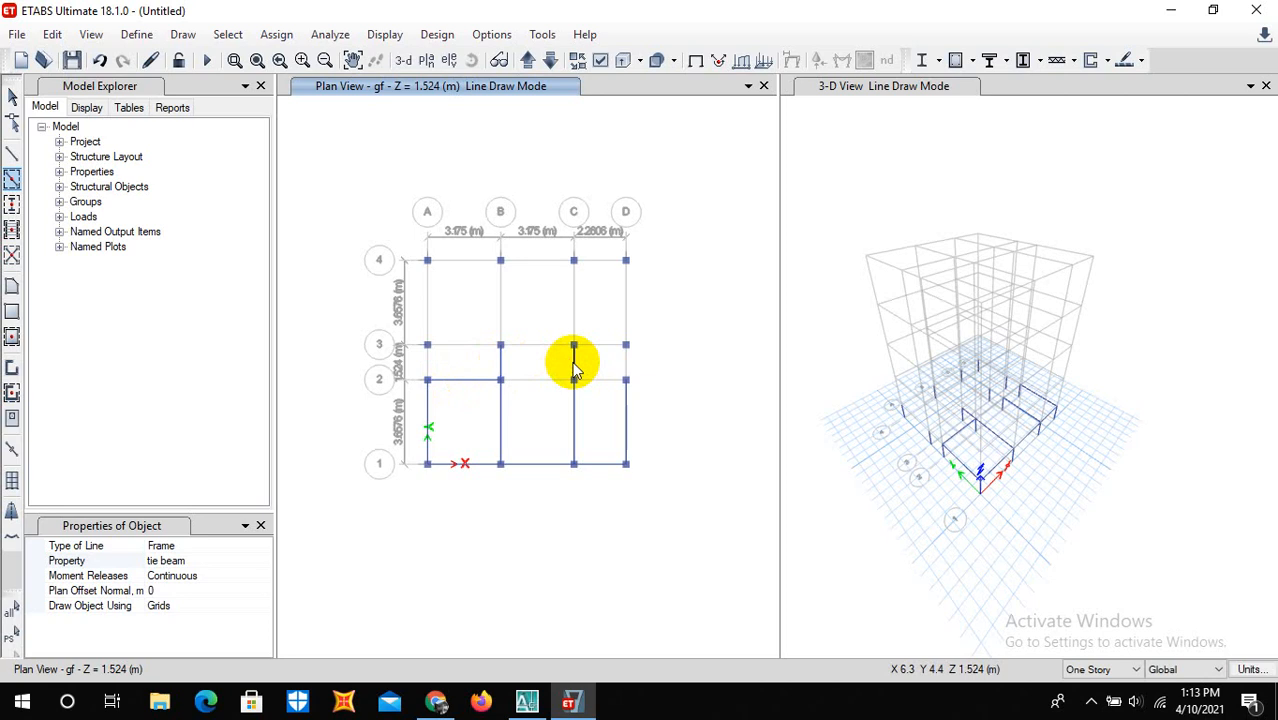
left_click(573, 368)
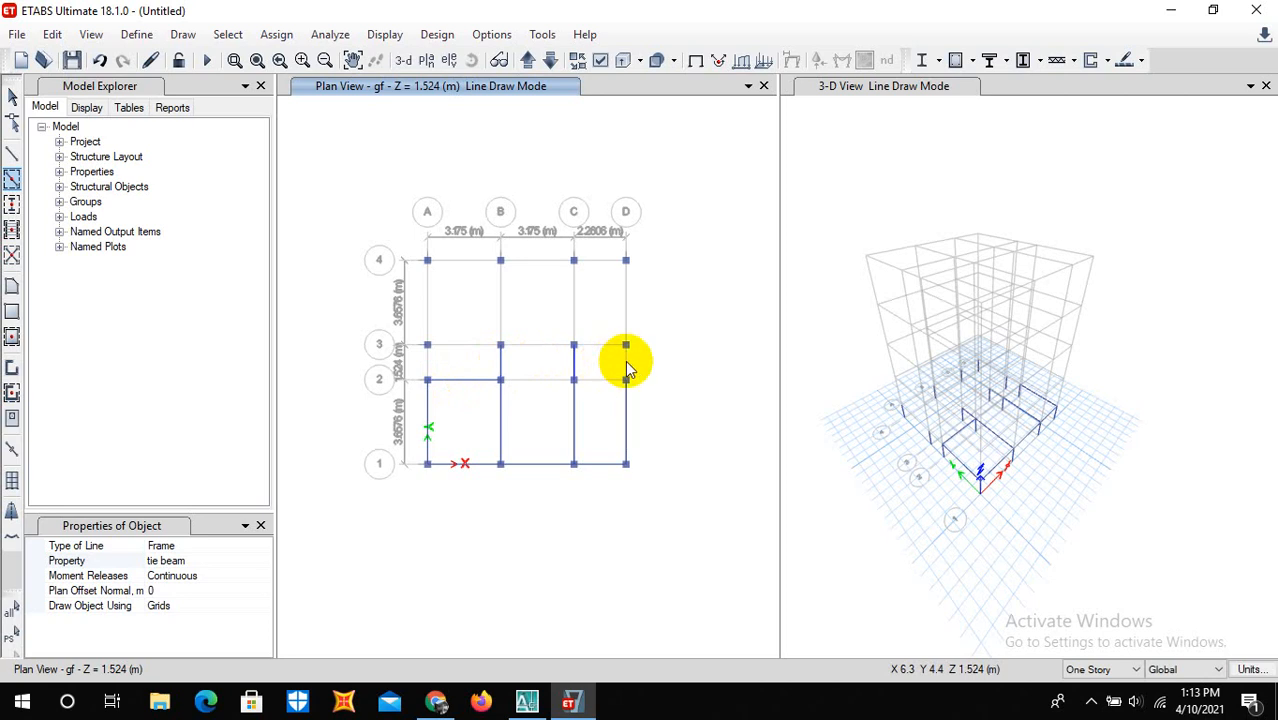
left_click(626, 366)
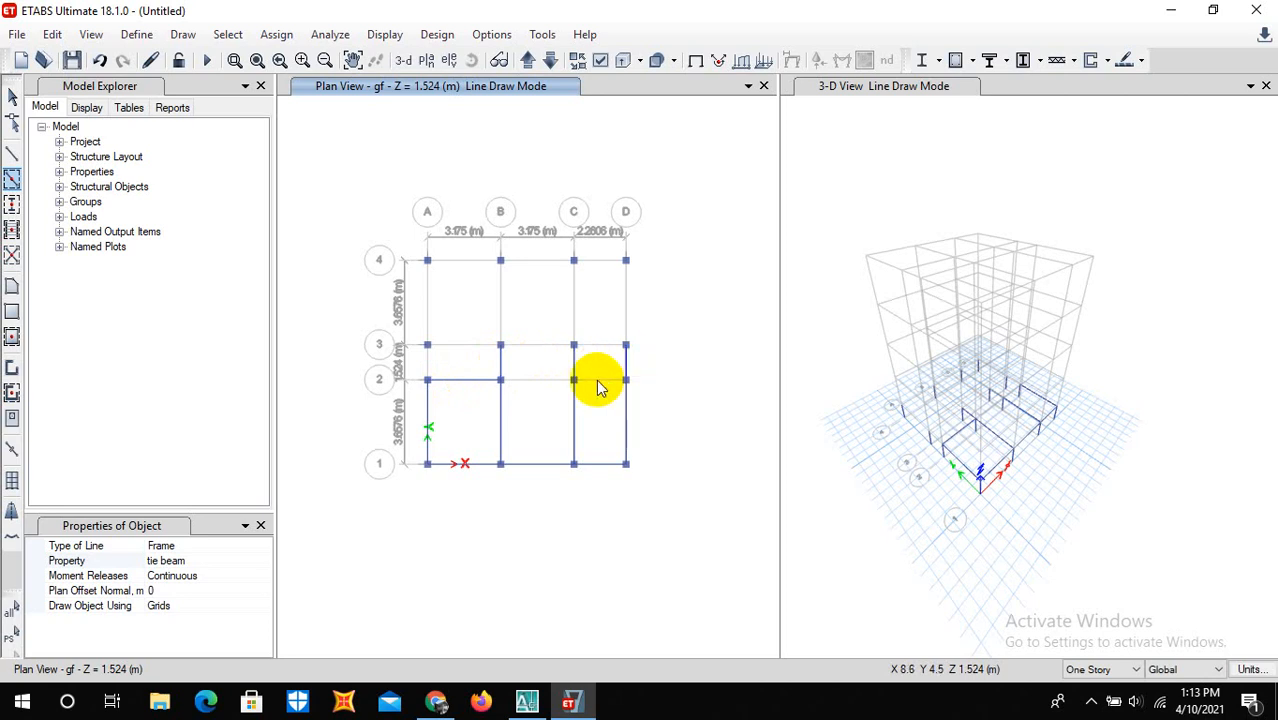
left_click(597, 381)
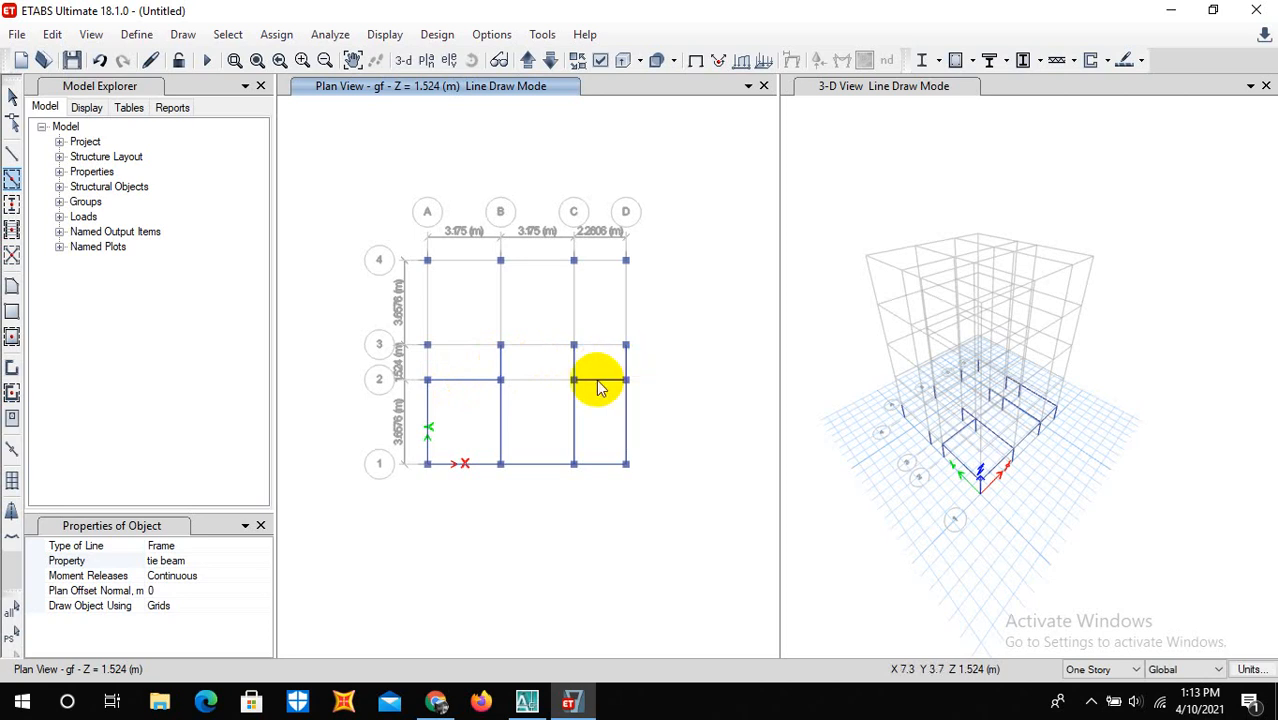
left_click(542, 389)
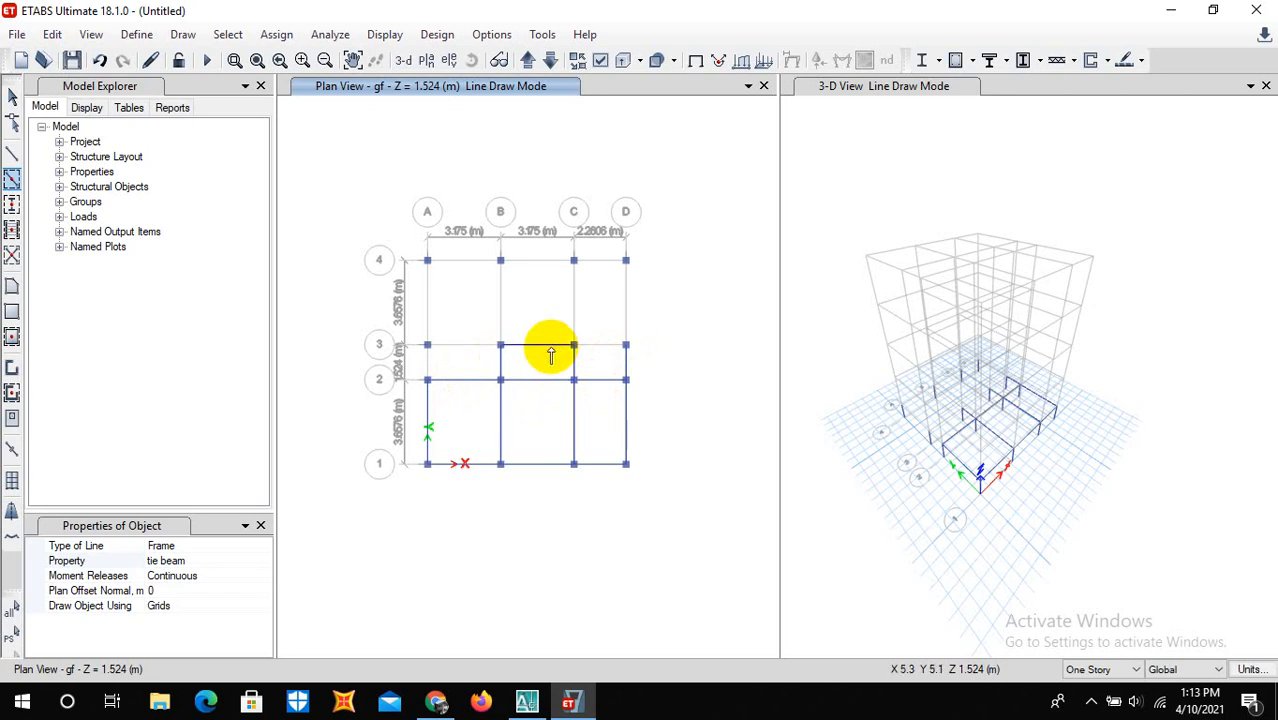
Draw tie beams on story gf along grid line 3 from A to D and on grid line A between 2 and 3
left_click(552, 349)
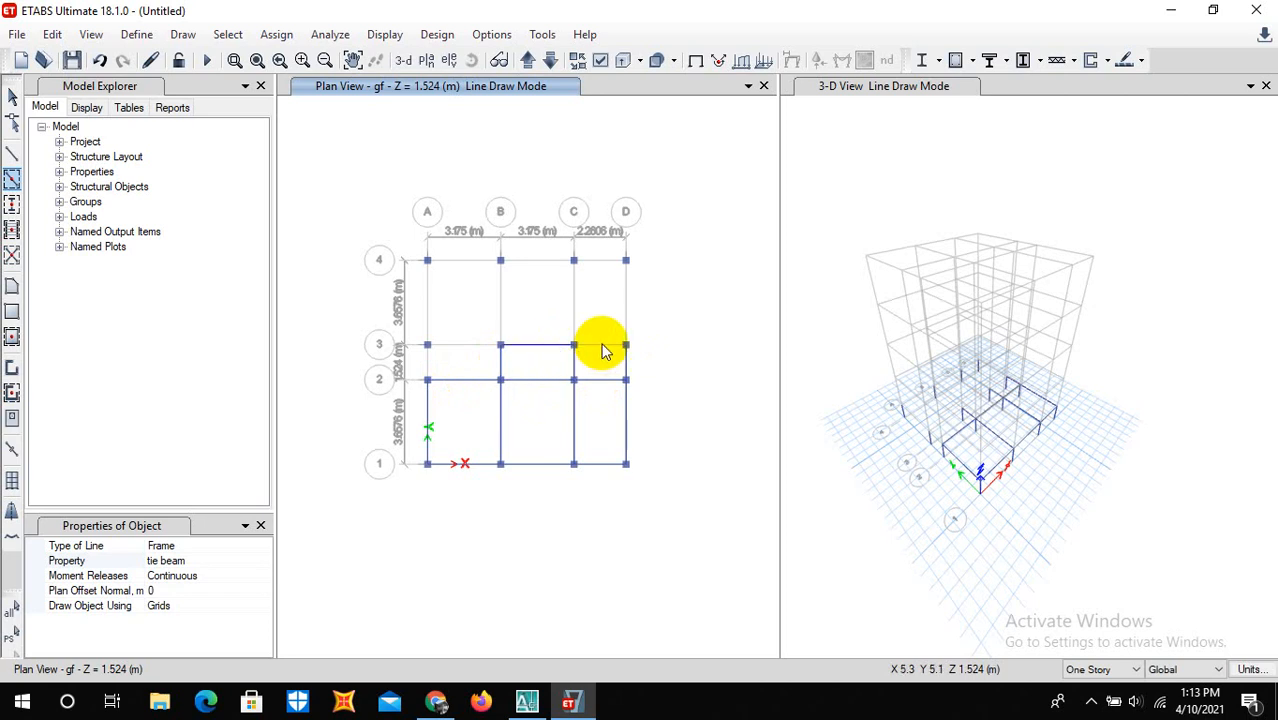
left_click(603, 347)
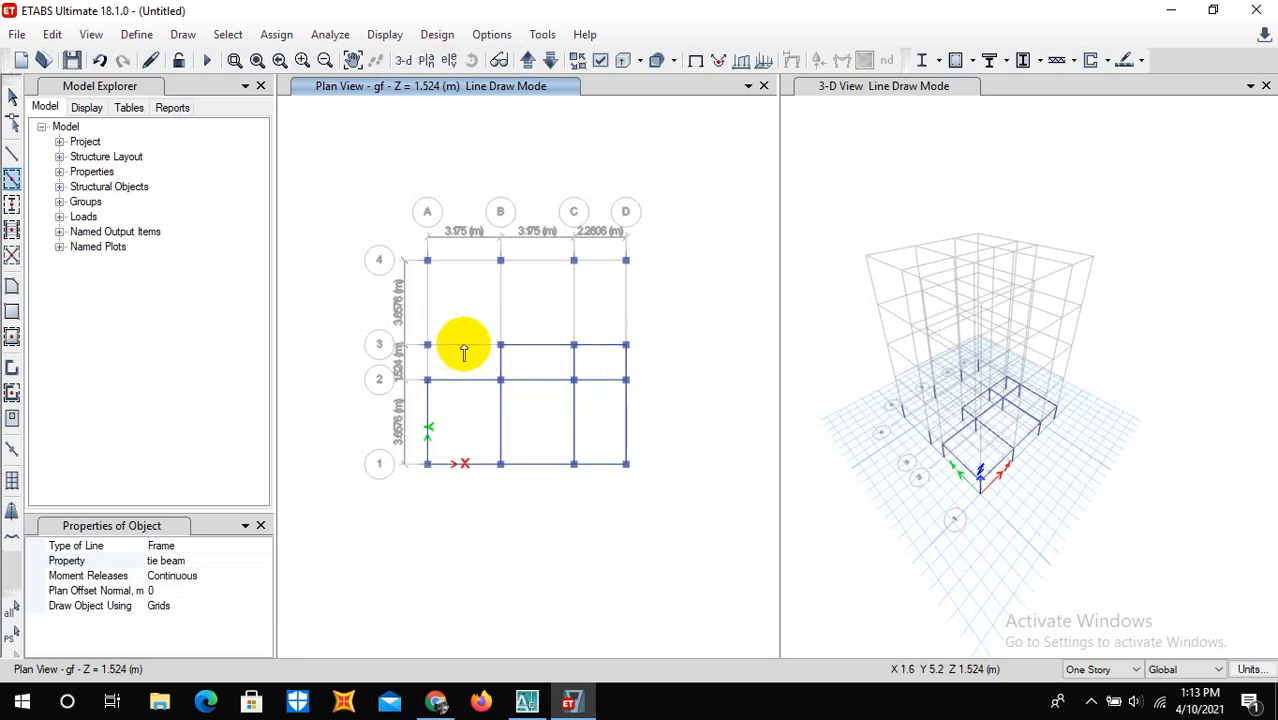
left_click(428, 353)
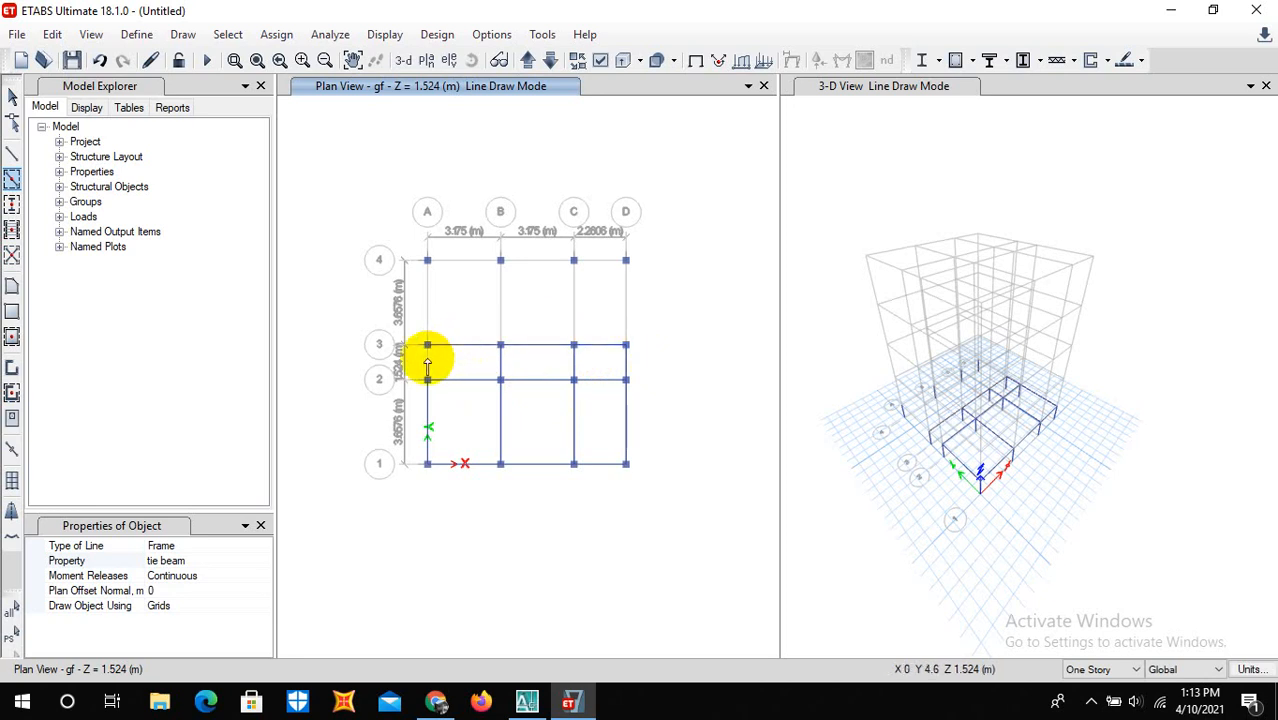
Draw tie beams on grid lines A to D between 3 and 4 and along grid line 4, and leave the drawing mode
left_click(491, 312)
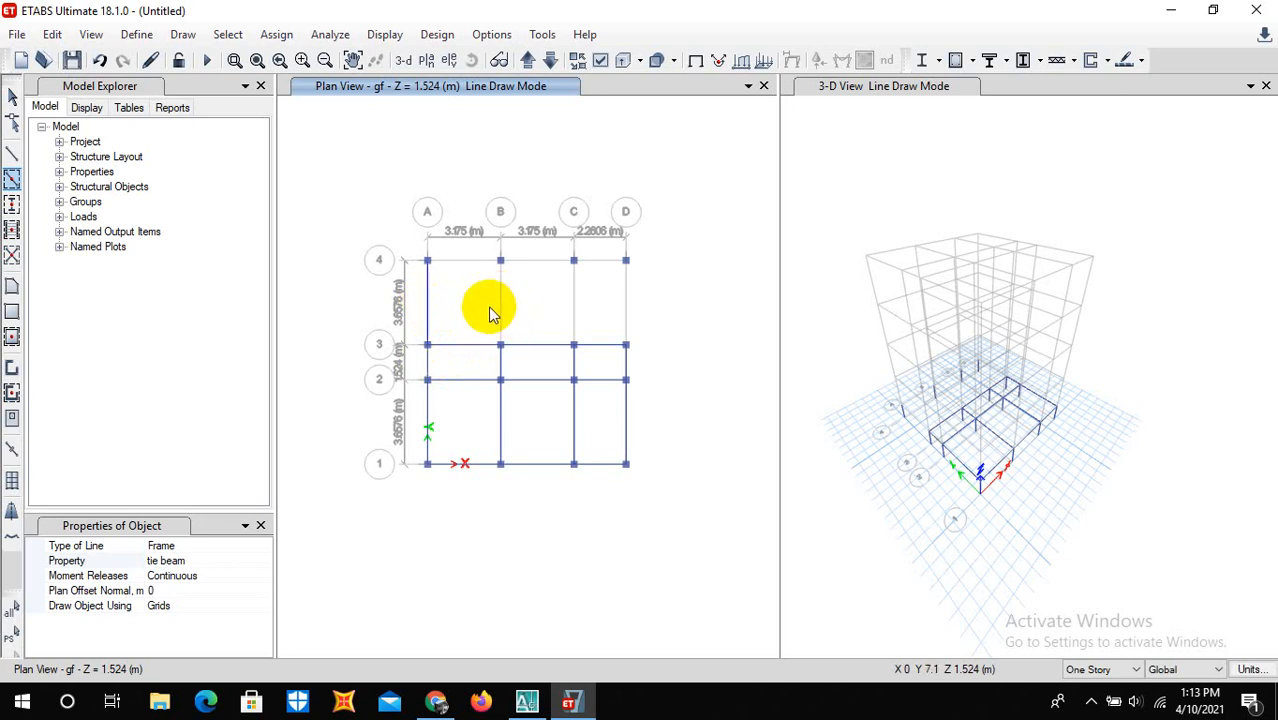
left_click(500, 310)
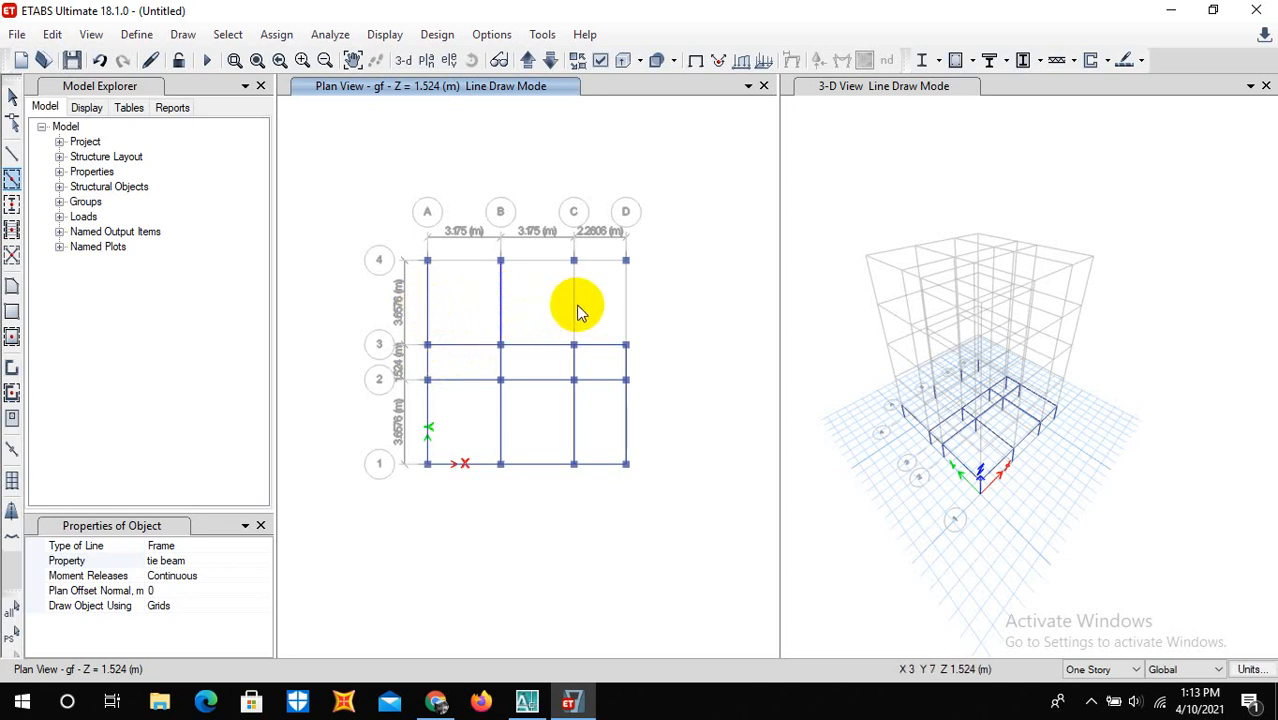
left_click(572, 312)
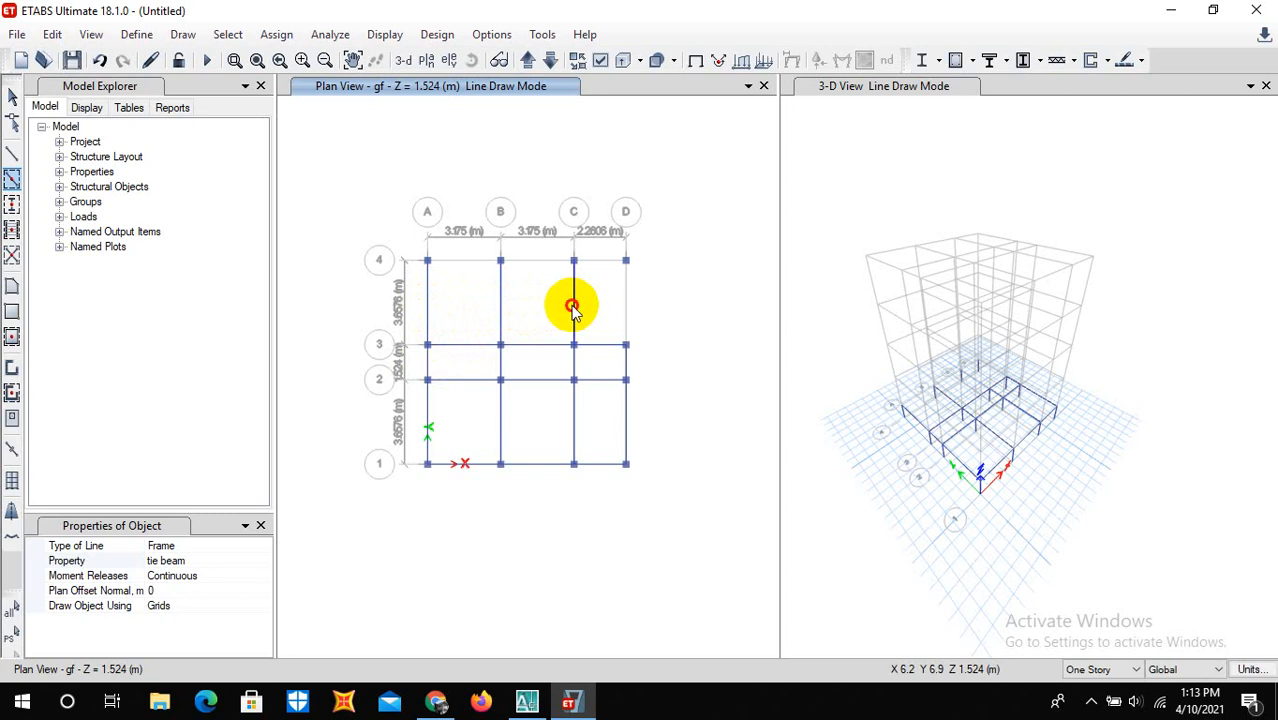
left_click(628, 305)
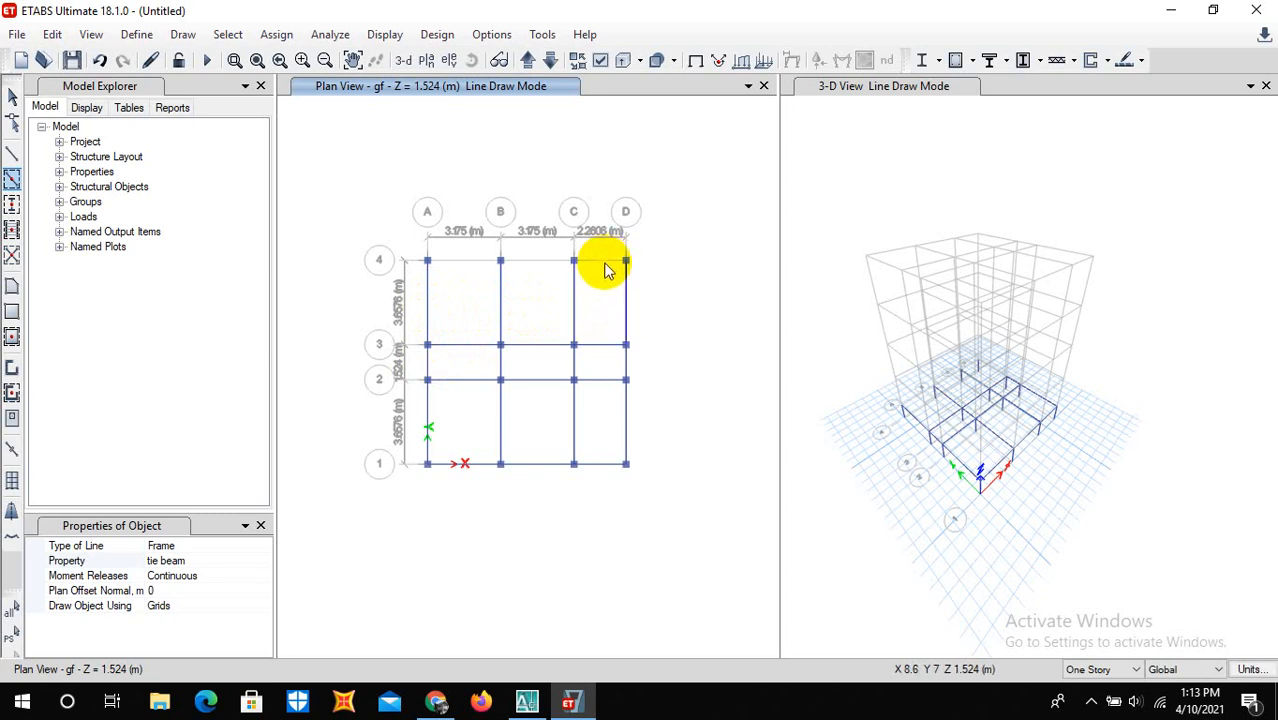
left_click(605, 271)
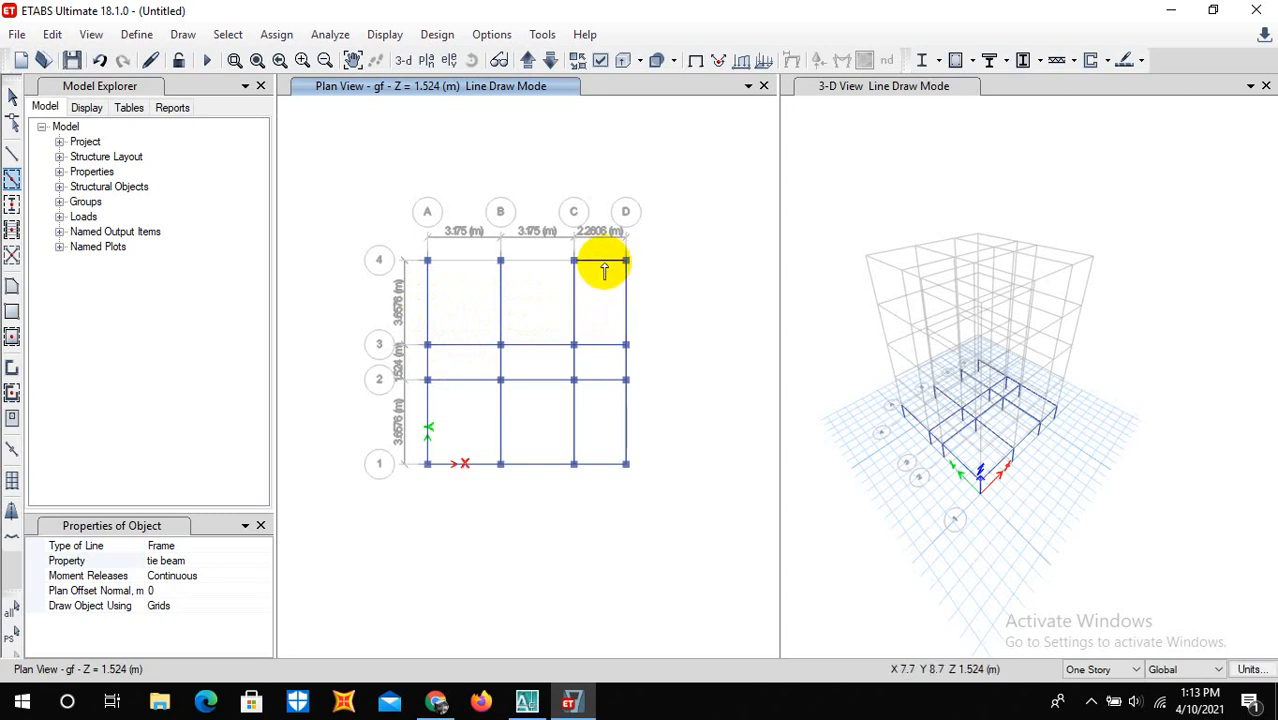
left_click(538, 268)
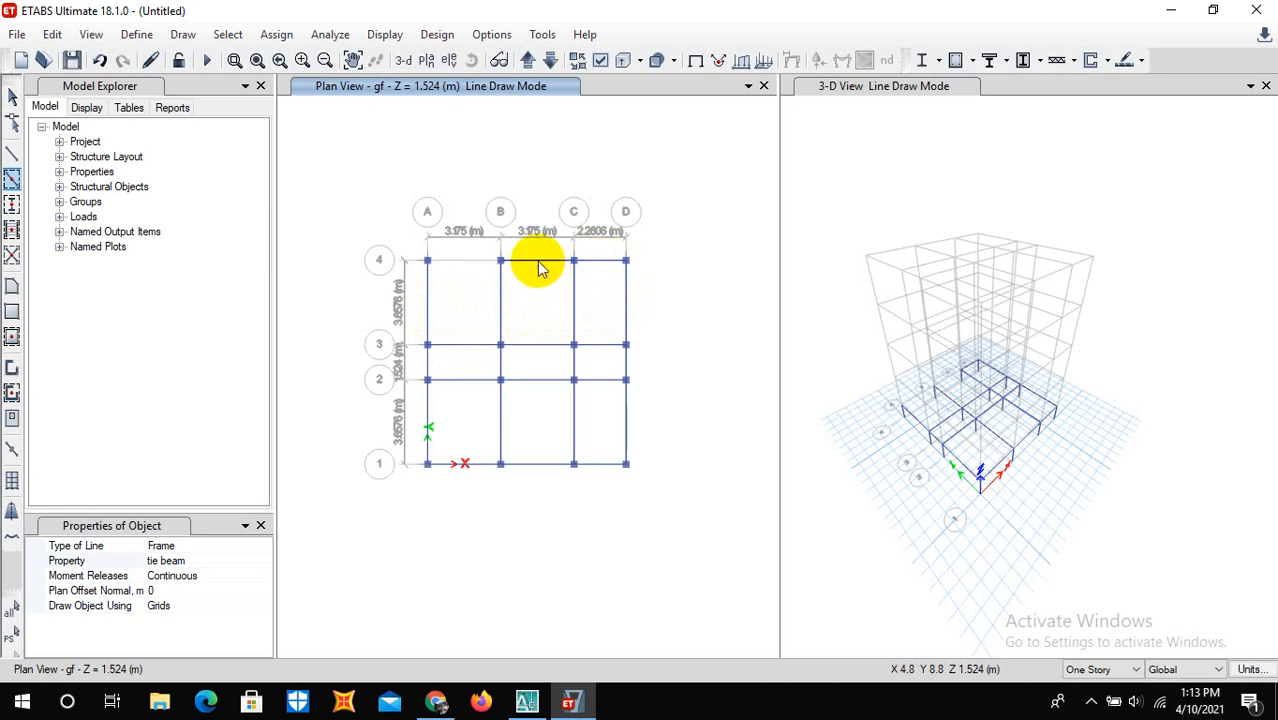
left_click(470, 263)
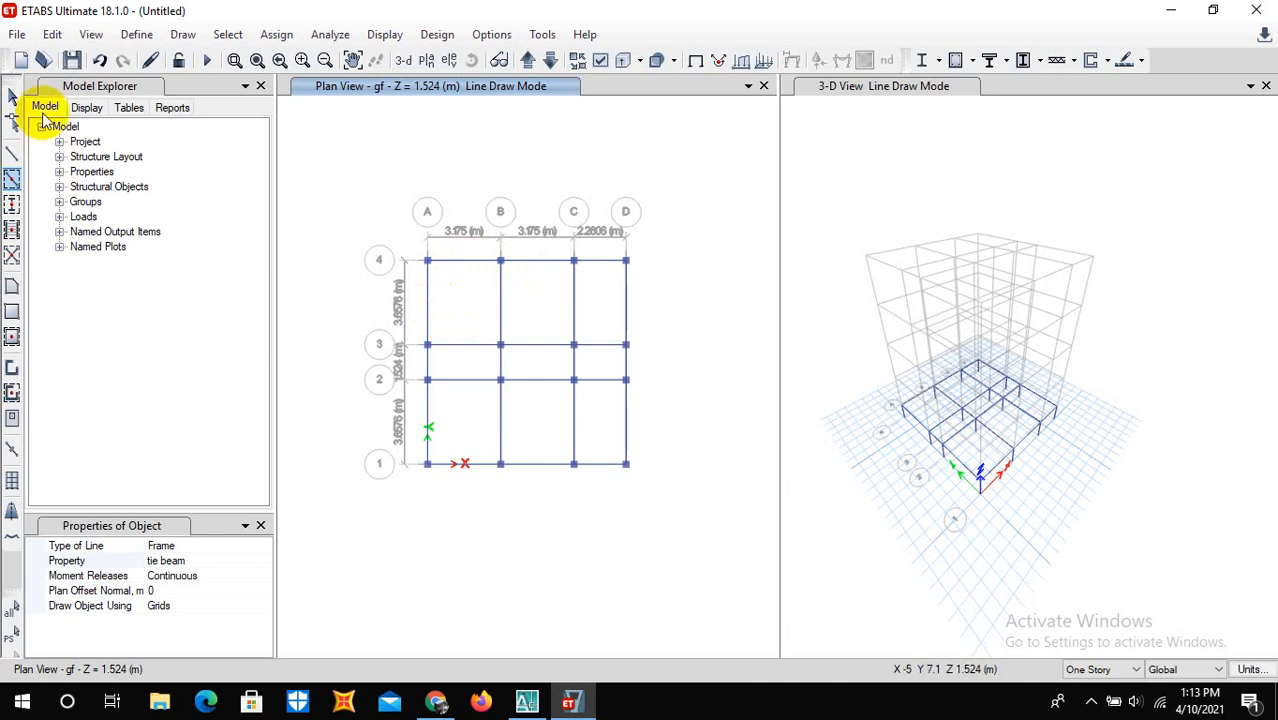
left_click(12, 96)
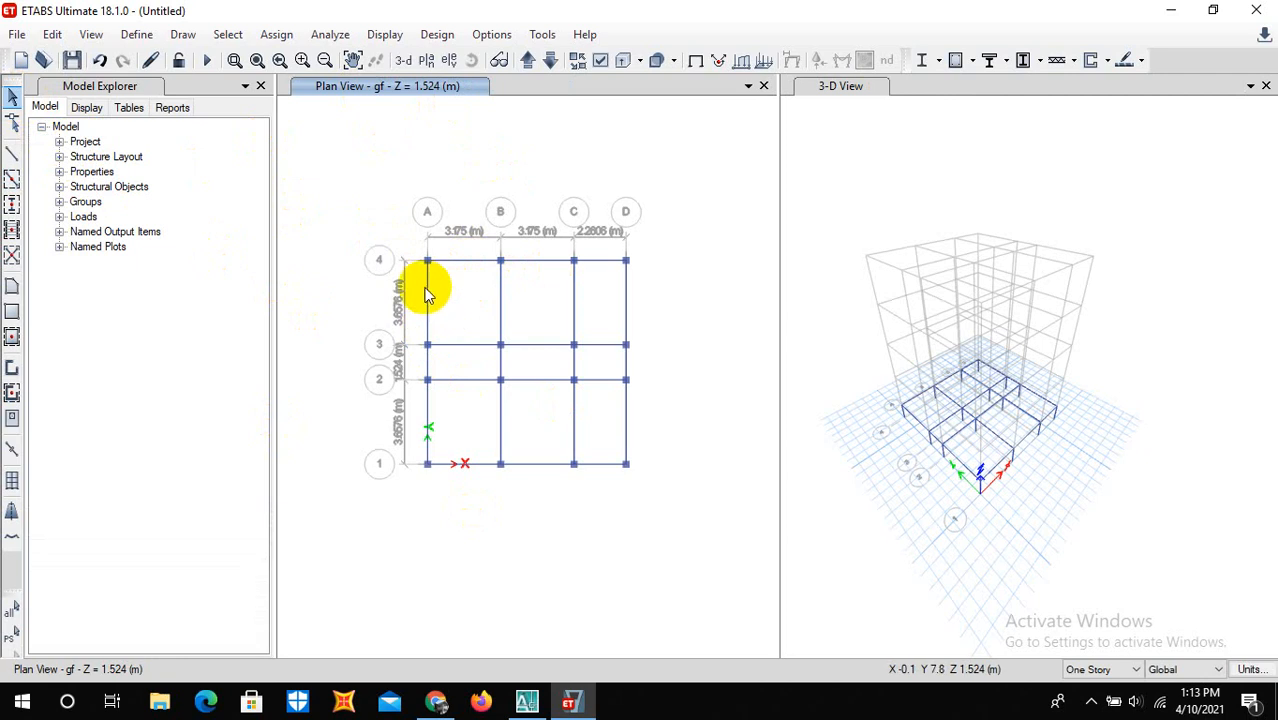
Clear any window selection and select all frames that have the column section property
left_click_drag(390, 187, 674, 522)
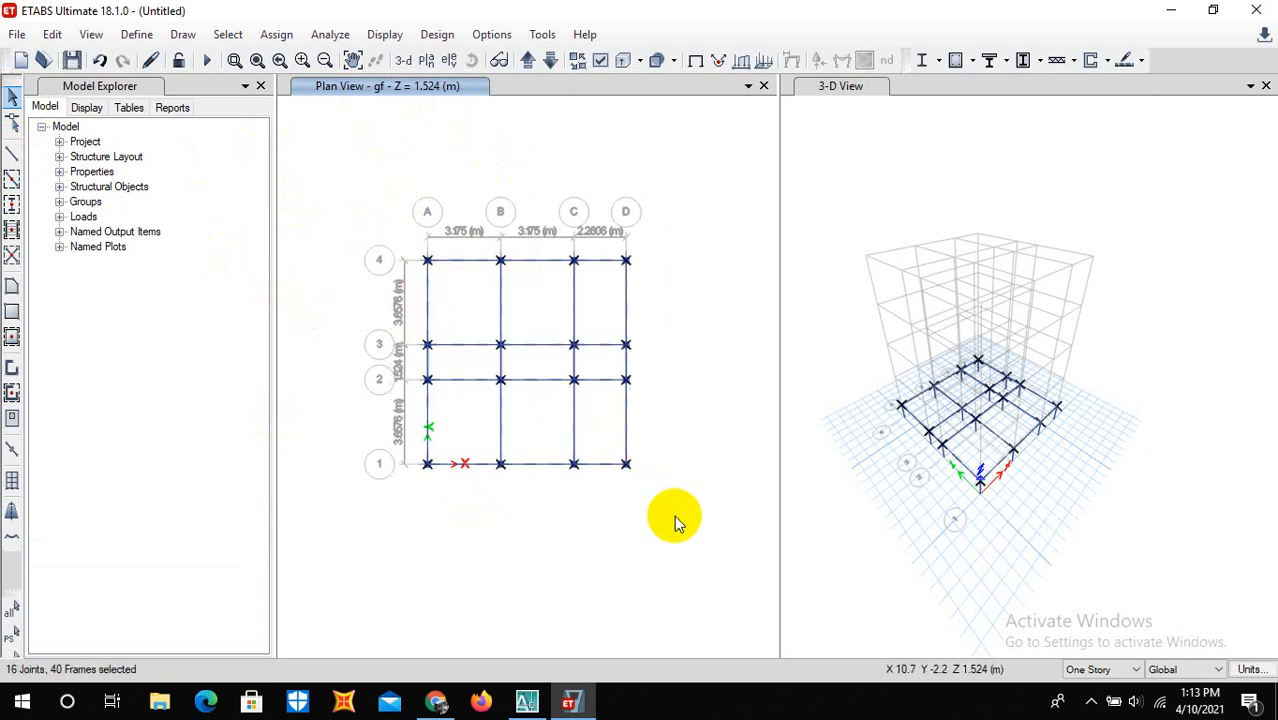
key("ctrl+q")
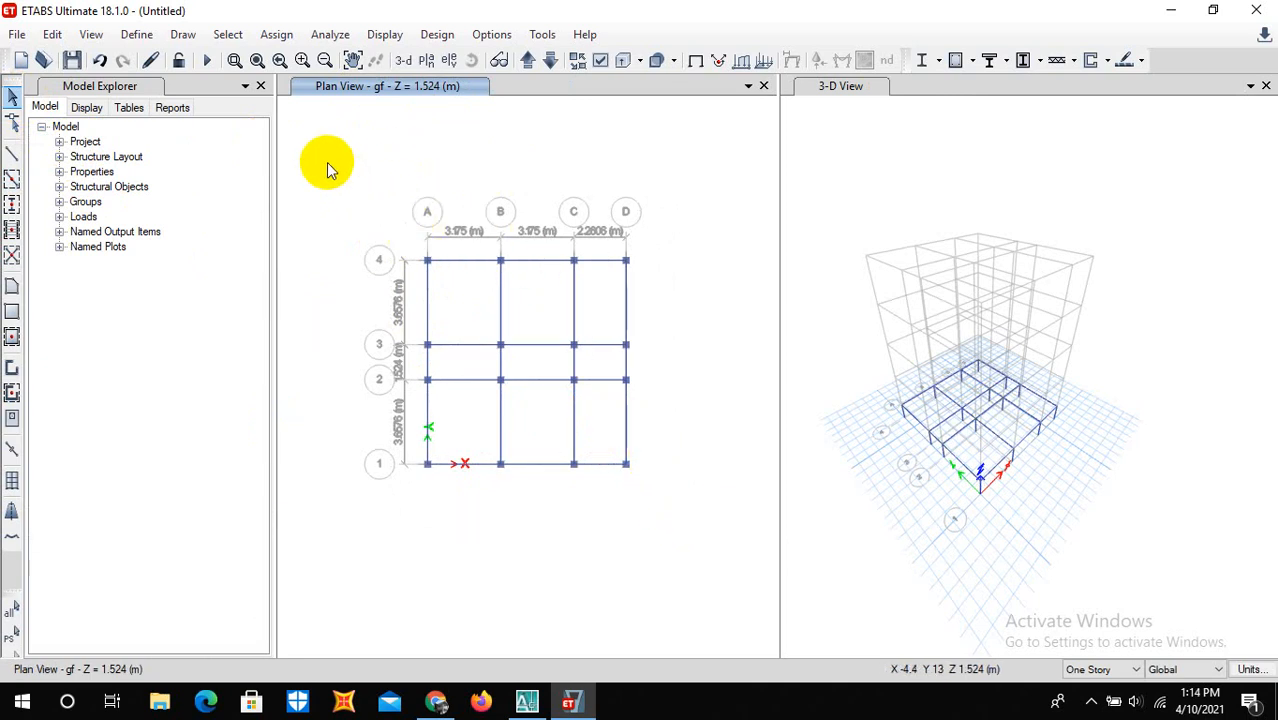
left_click(238, 34)
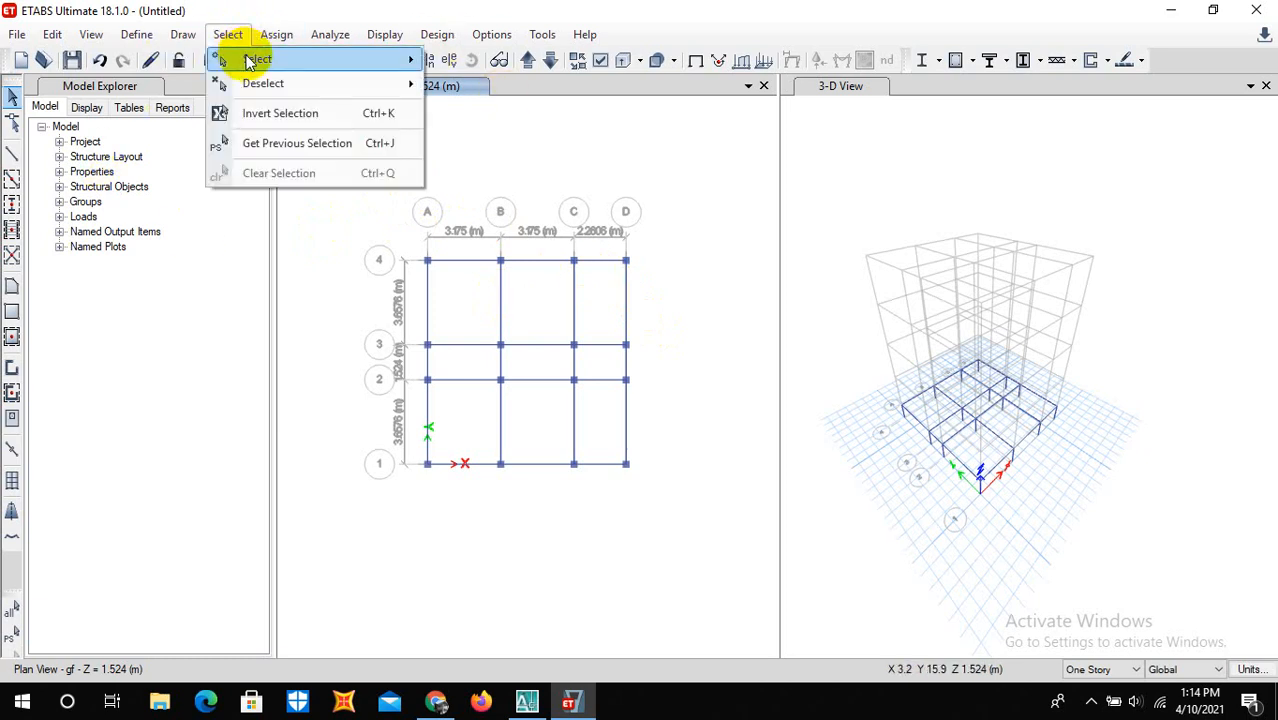
mouse_move(249, 66)
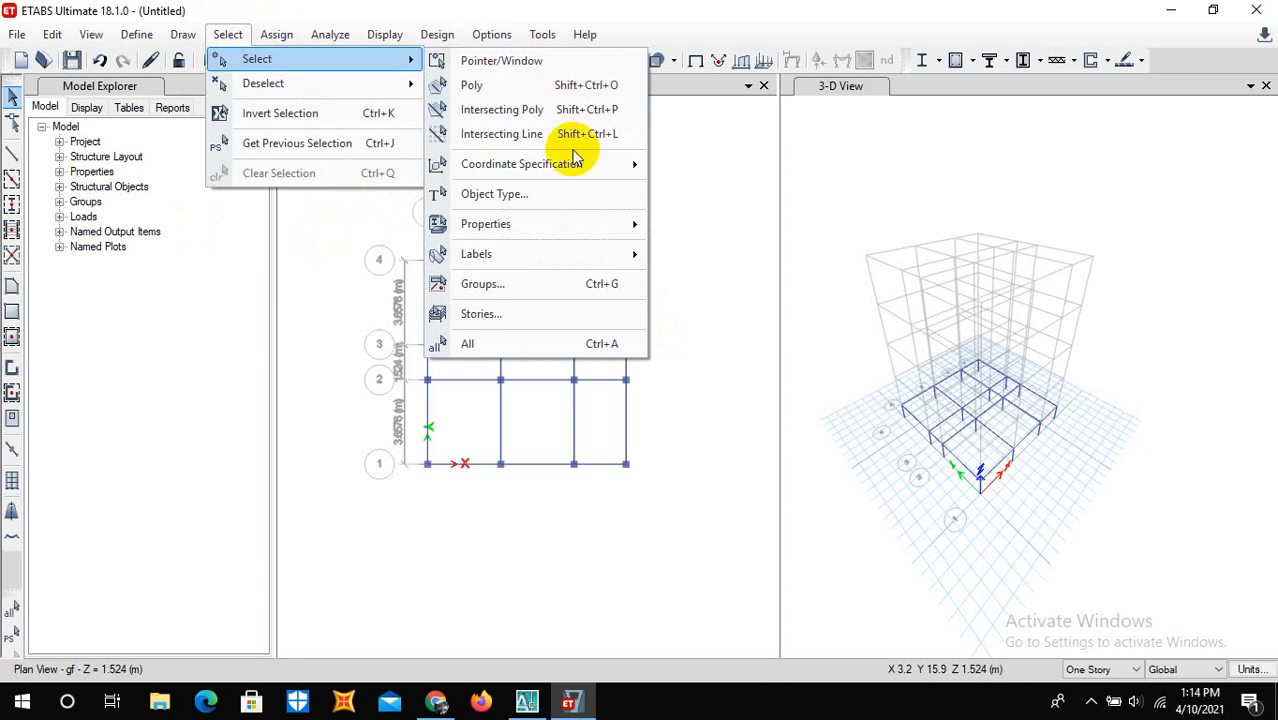
mouse_move(546, 226)
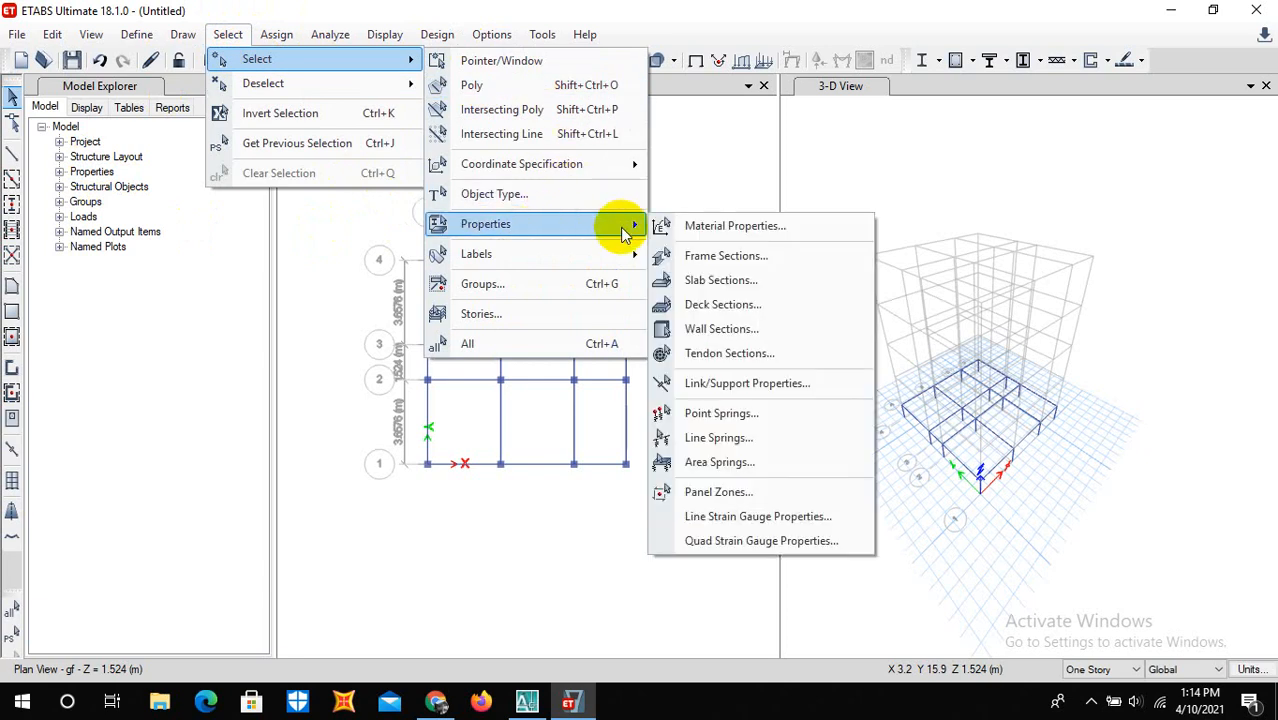
left_click(726, 255)
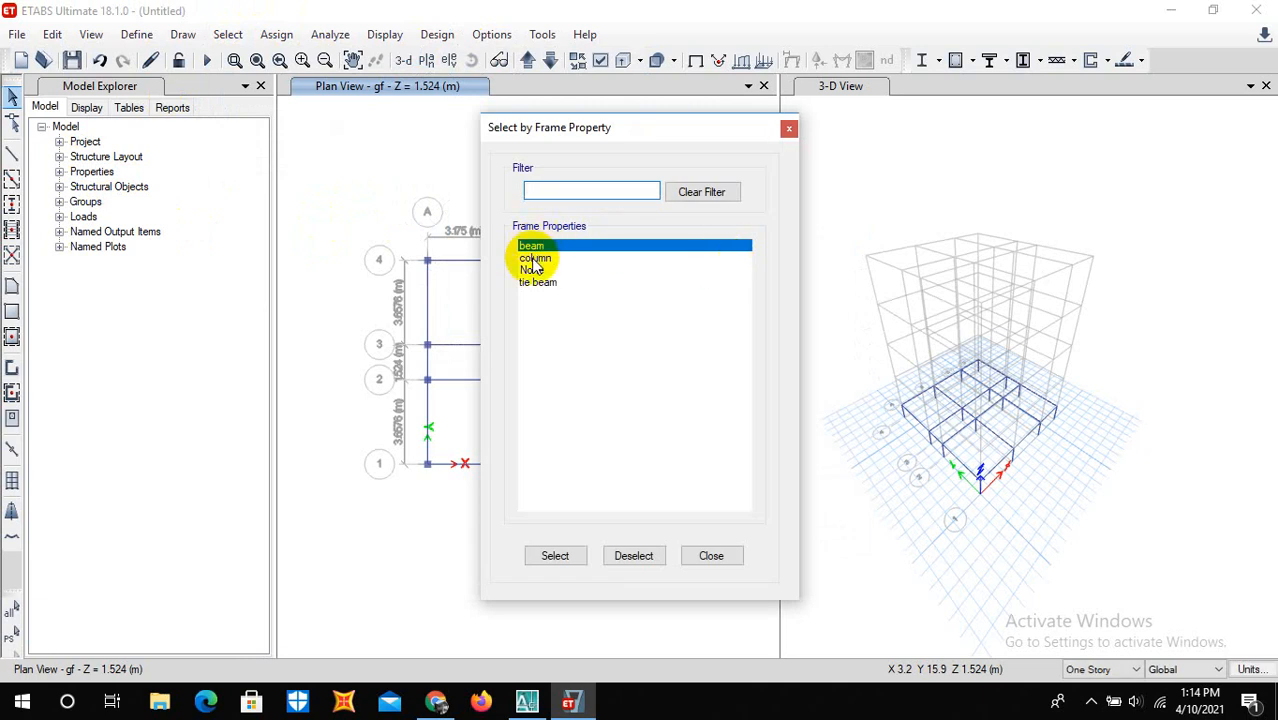
left_click(535, 259)
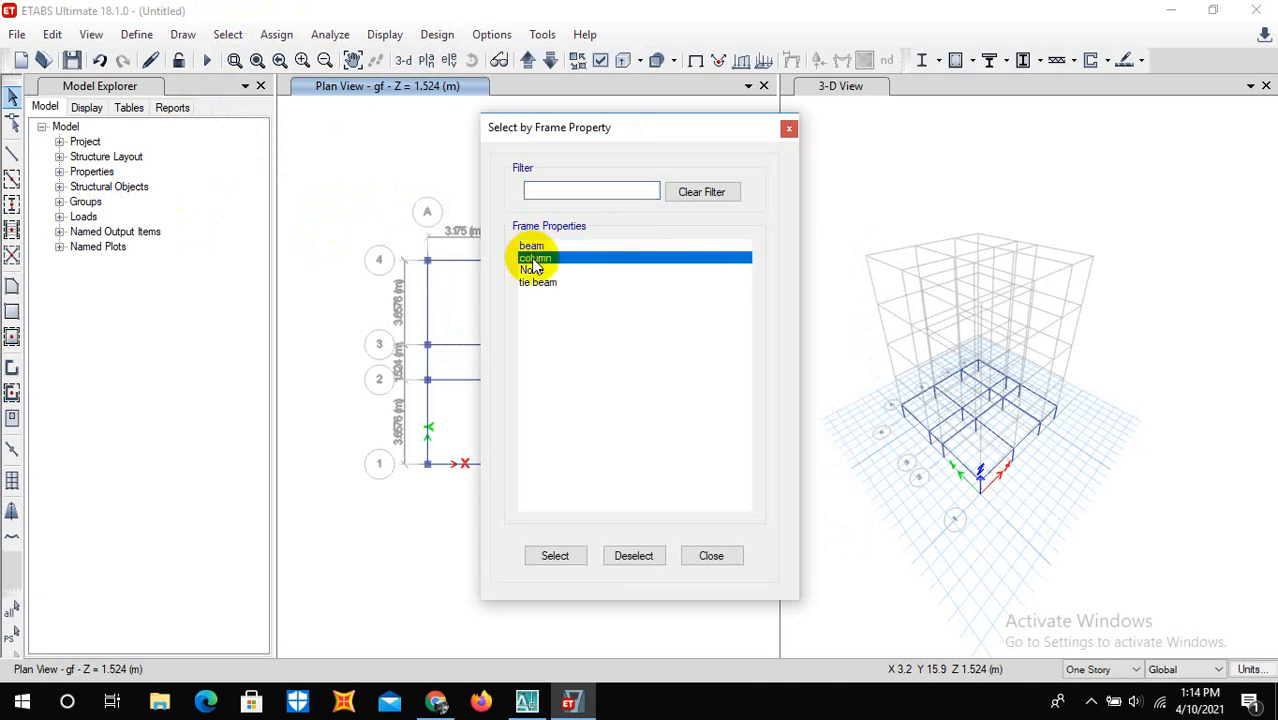
left_click(556, 556)
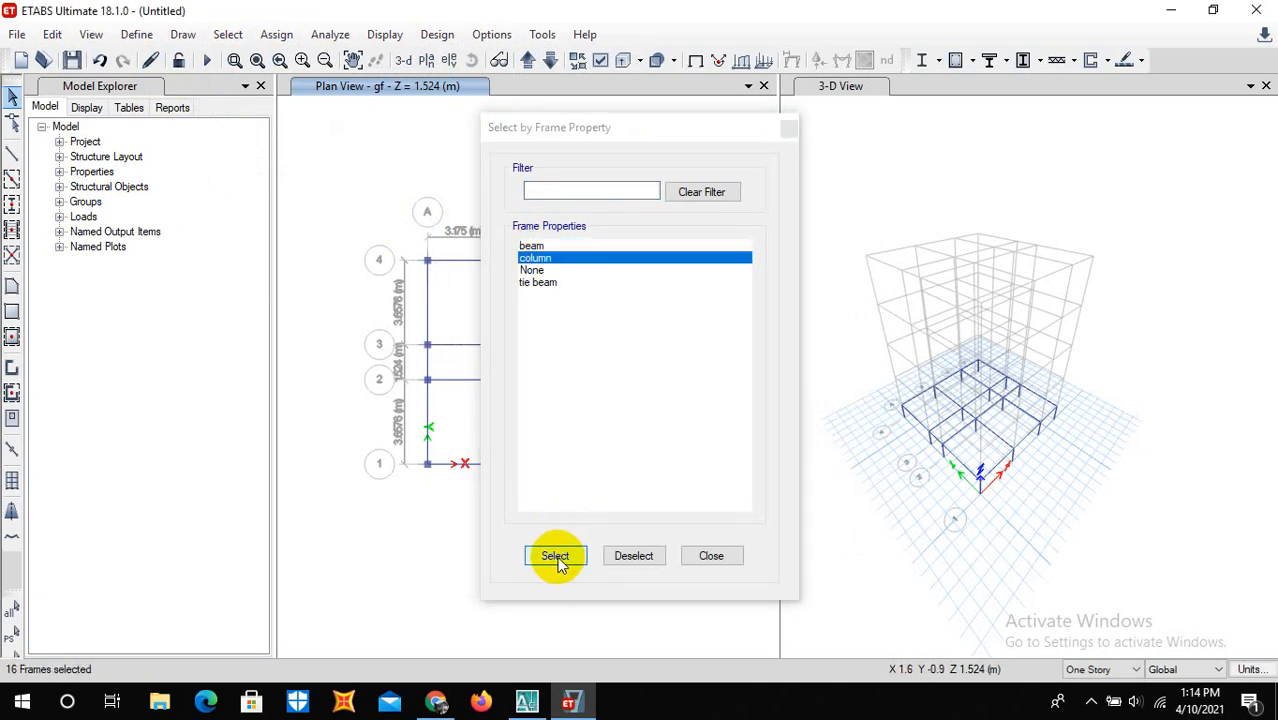
left_click(718, 558)
Replicate the selected columns by story onto ff, 2f, 3f and tf, keeping the original objects
scroll(427, 265, "up", 4)
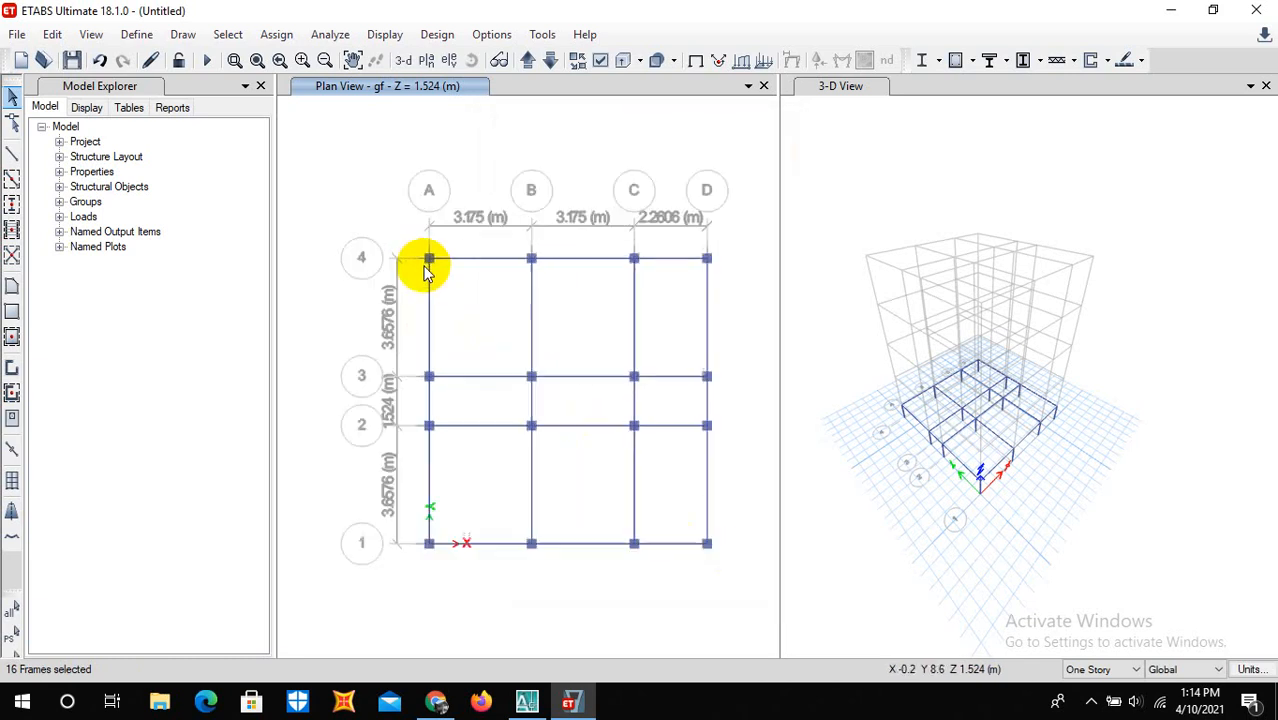
scroll(428, 262, "down", 2)
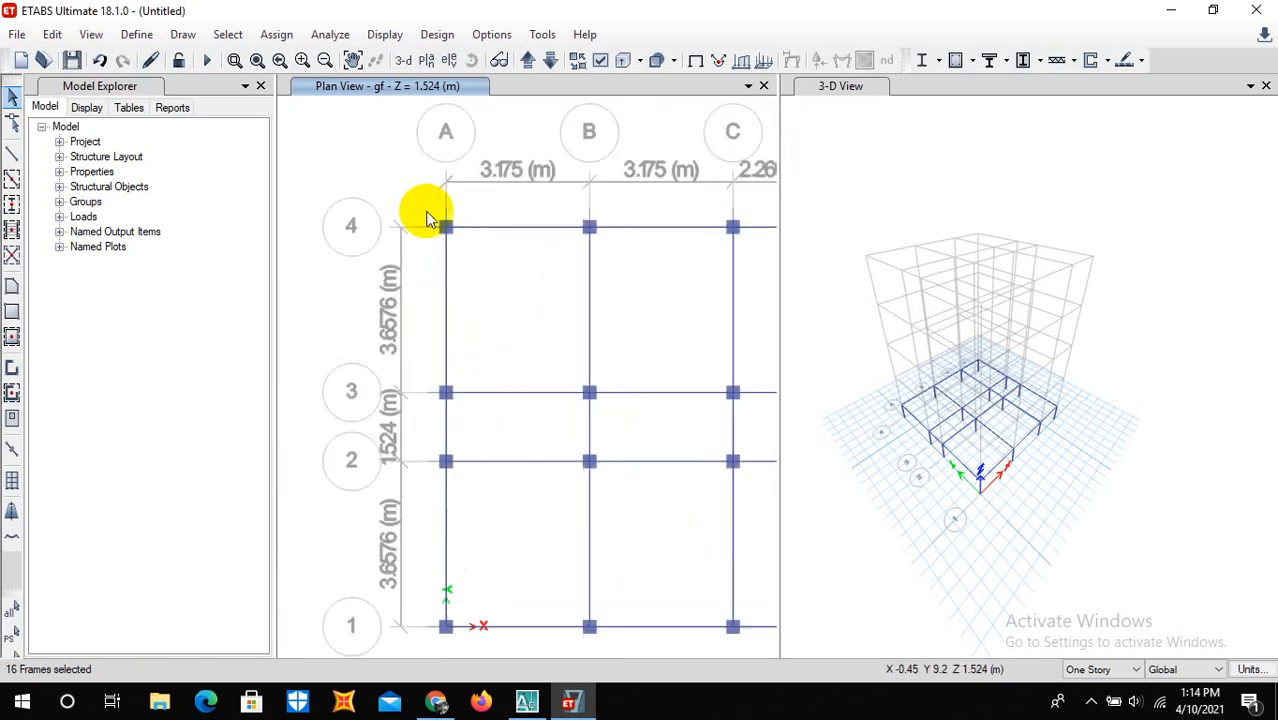
scroll(440, 290, "down", 2)
scroll(456, 290, "down", 1)
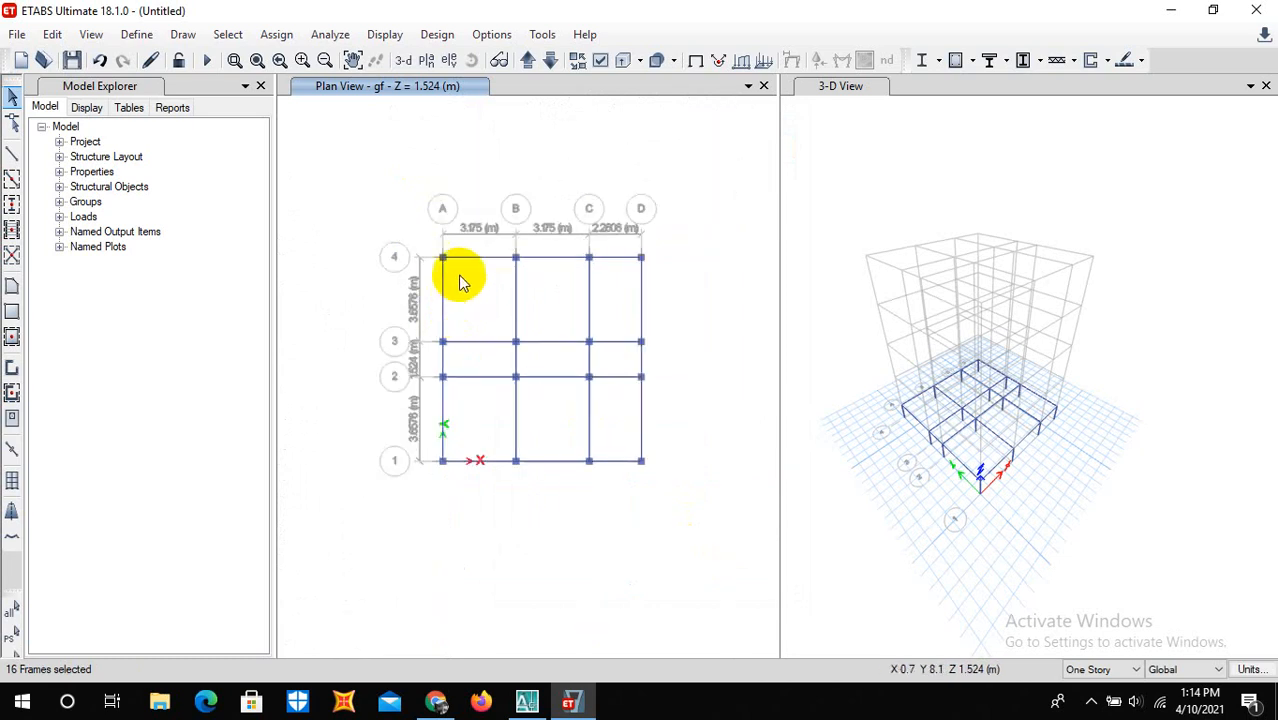
scroll(458, 276, "up", 2)
scroll(460, 283, "down", 2)
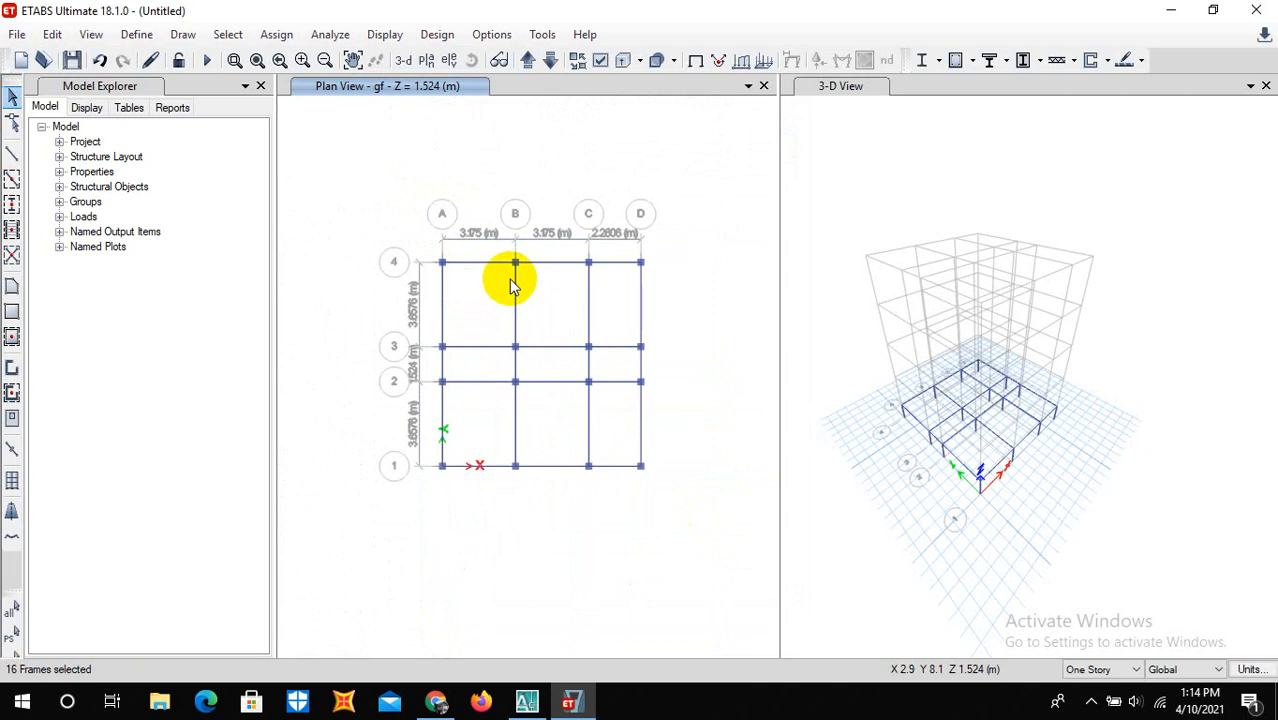
key("ctrl+r")
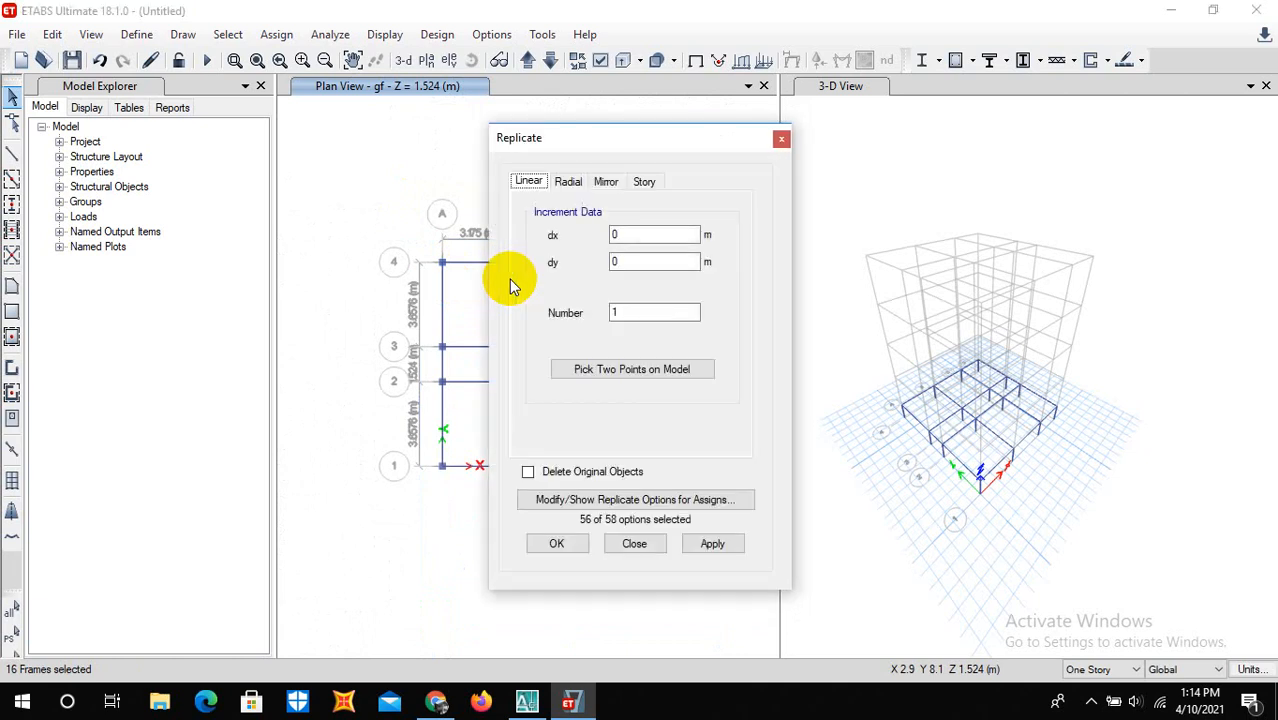
left_click(644, 188)
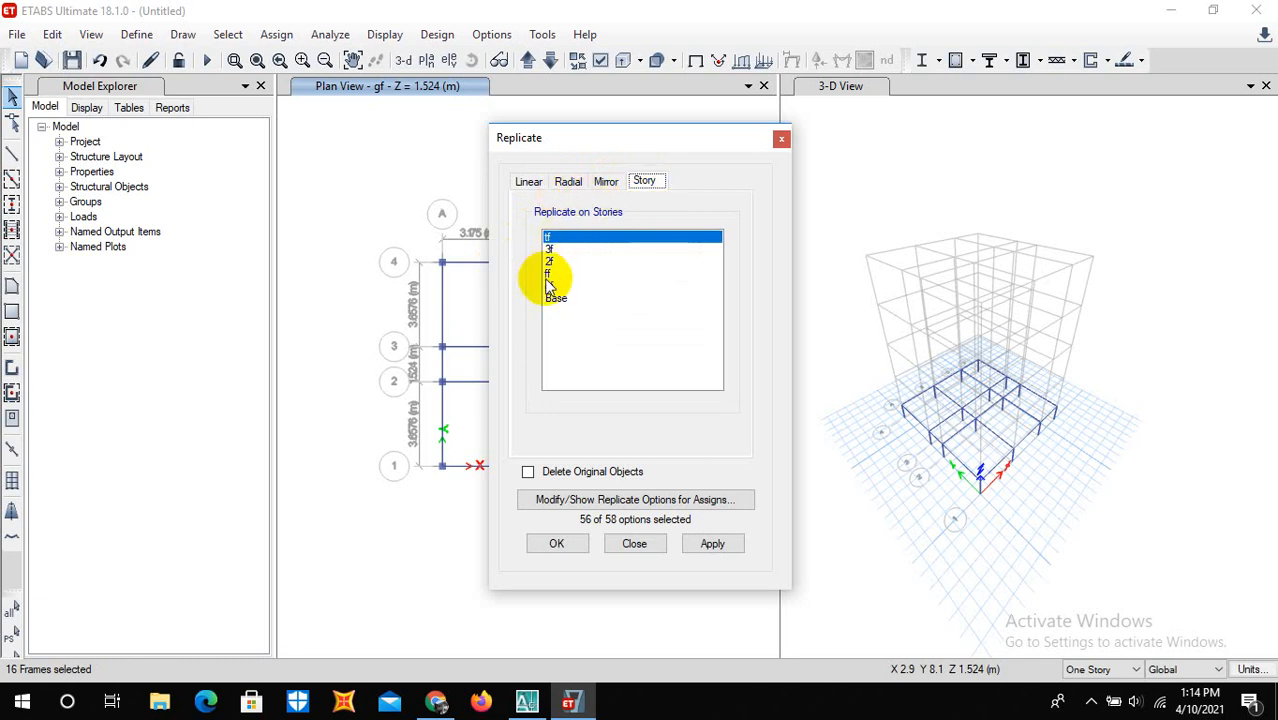
left_click_drag(549, 273, 554, 243)
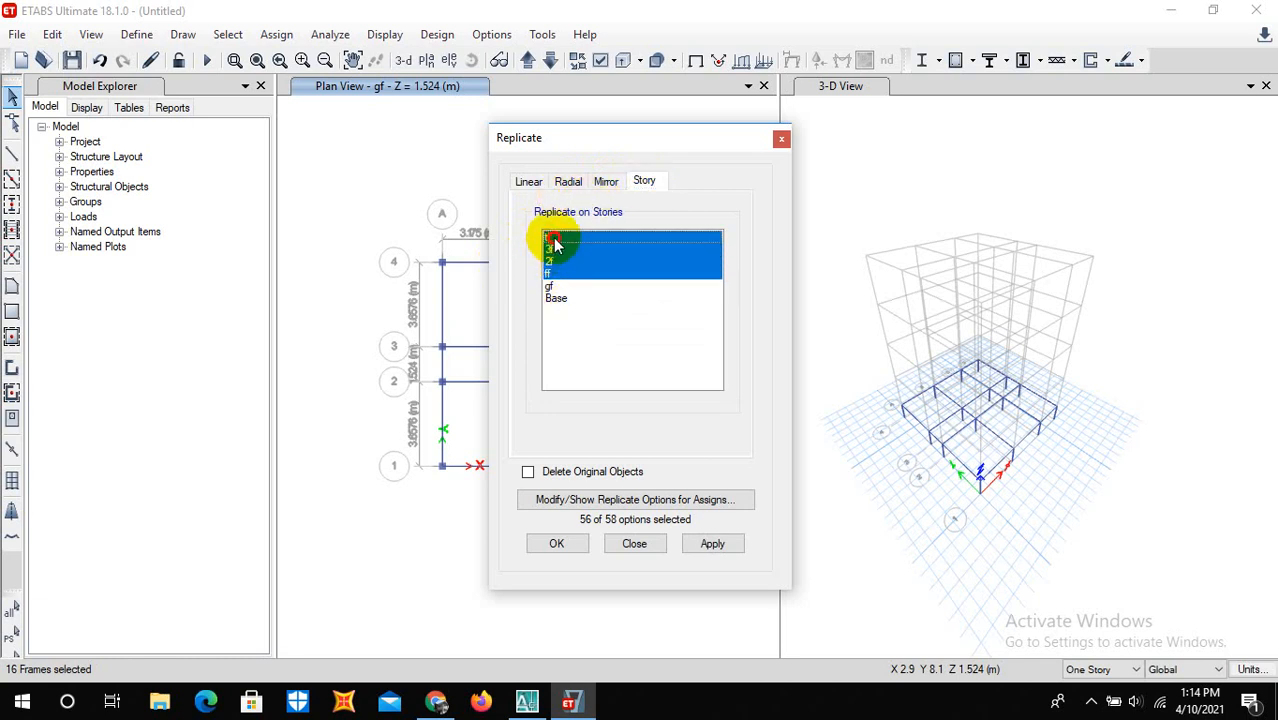
left_click(580, 543)
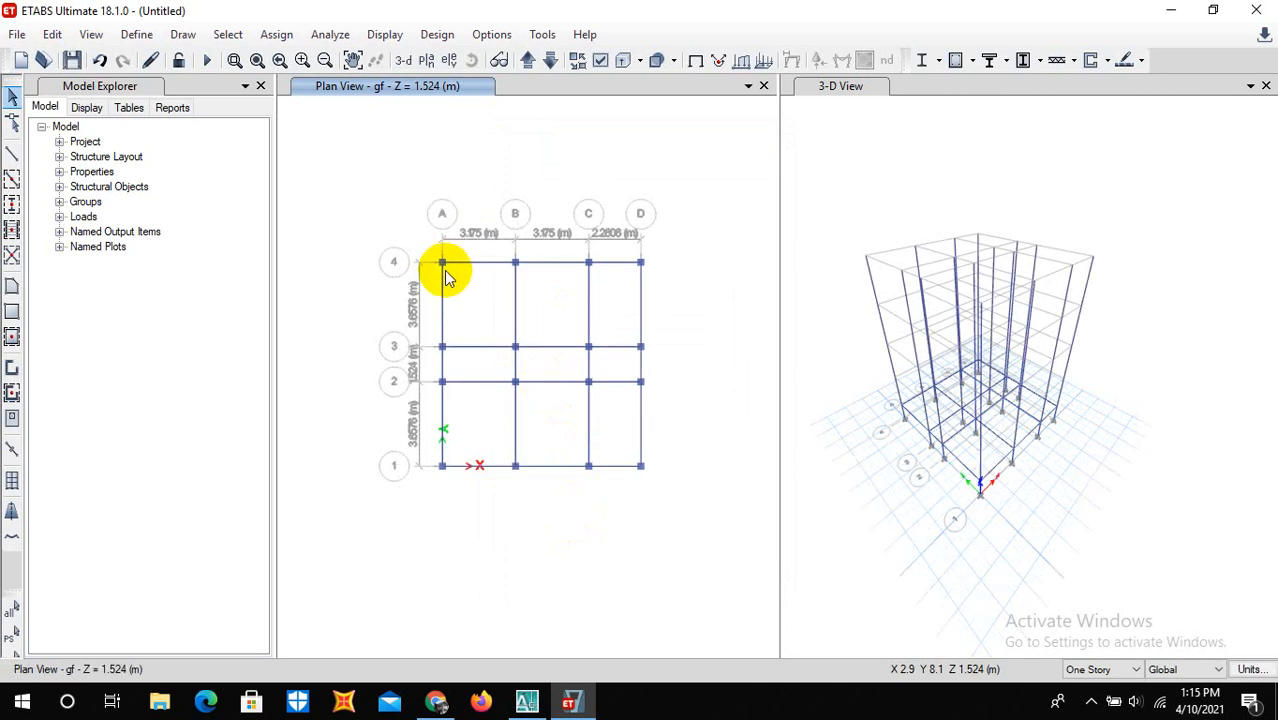
scroll(456, 284, "down", 3)
scroll(372, 168, "up", 3)
scroll(601, 334, "down", 3)
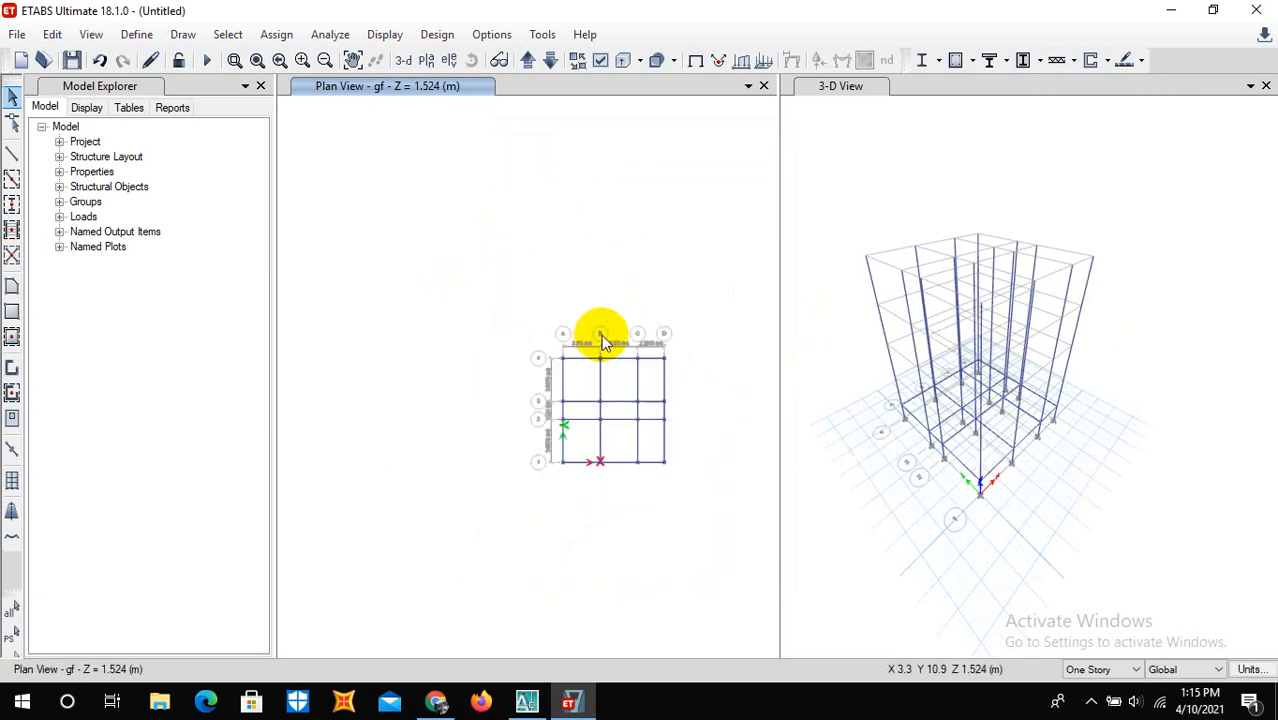
scroll(725, 412, "up", 3)
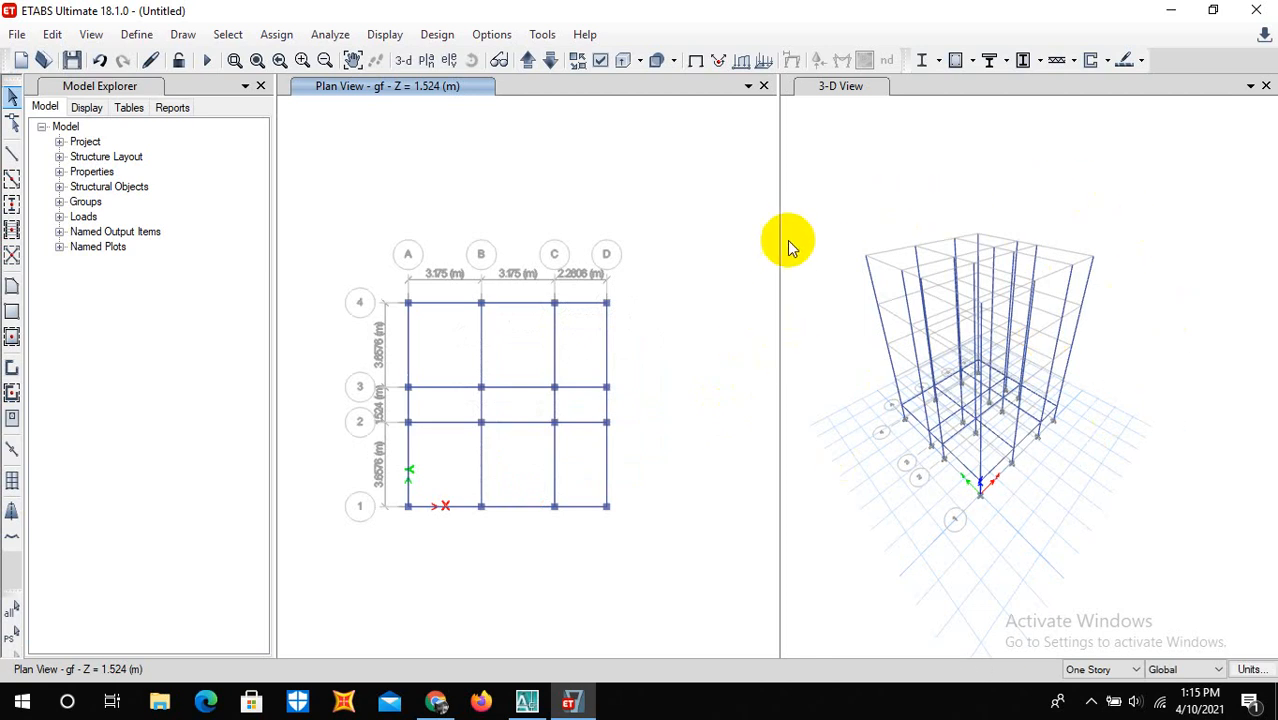
On story ff, draw frames with the beam property along grid line 4 and on grid lines A to D between 3 and 4
left_click(526, 63)
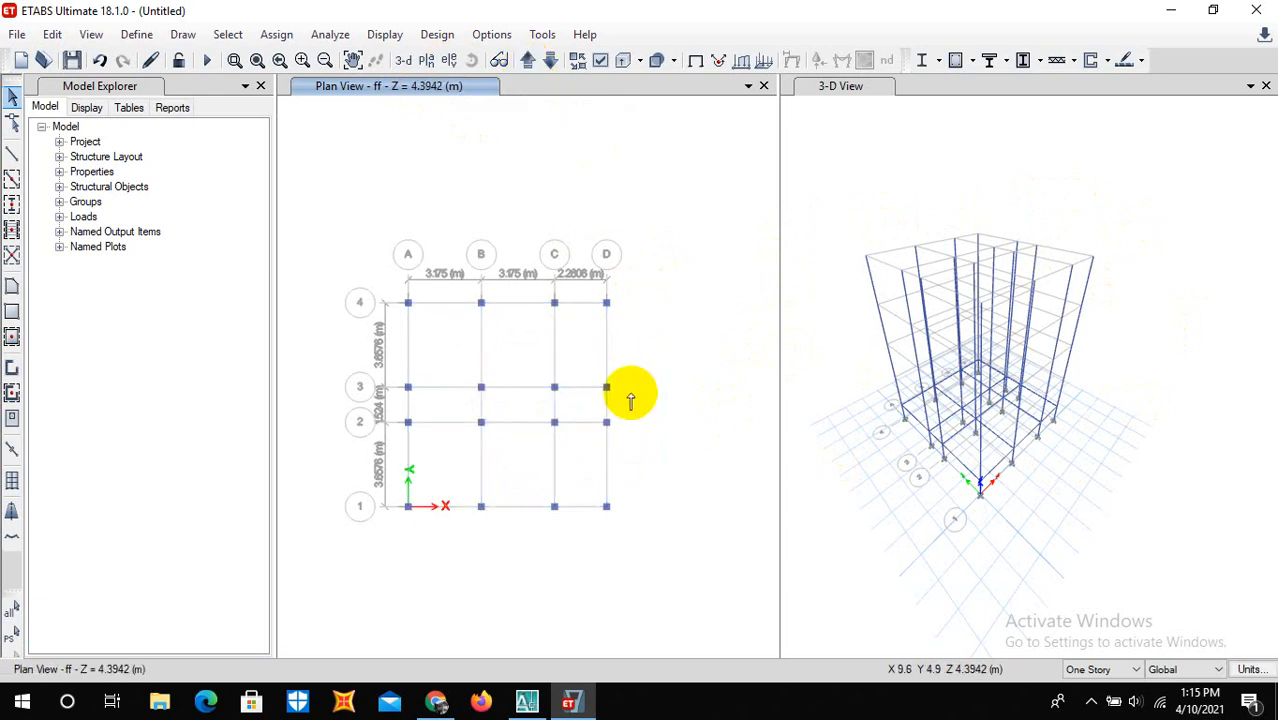
left_click(12, 180)
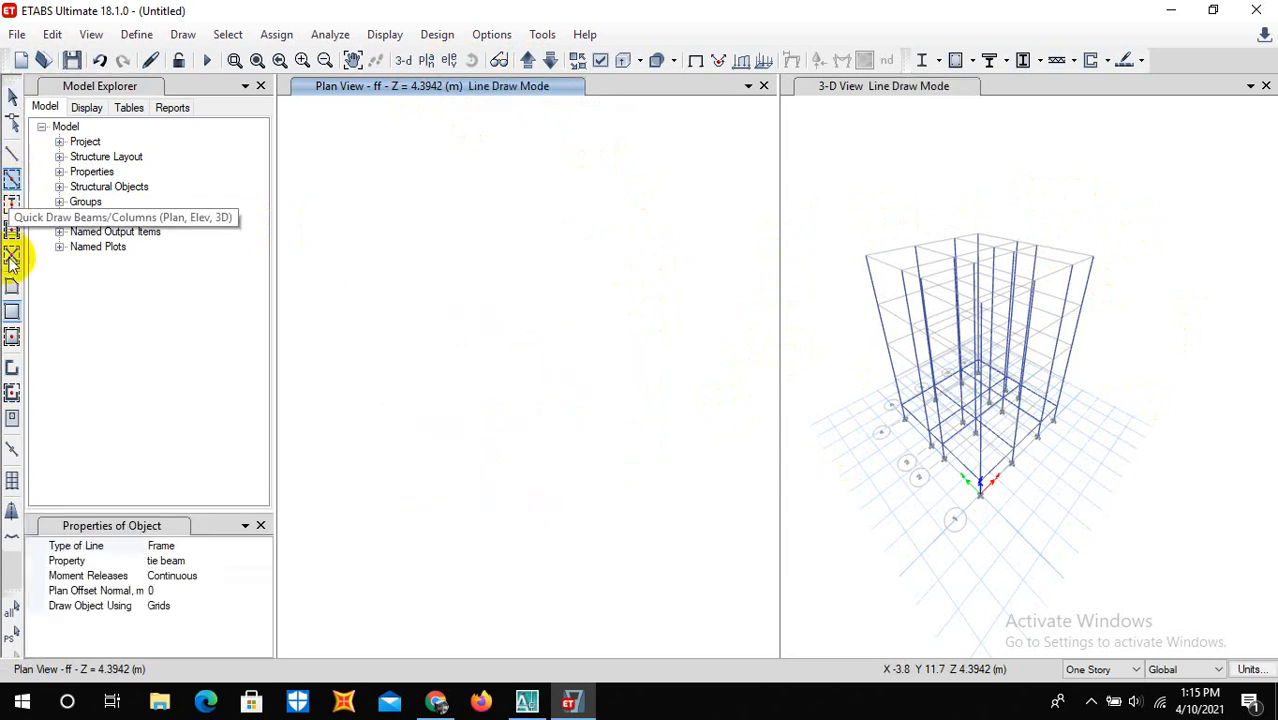
left_click(180, 560)
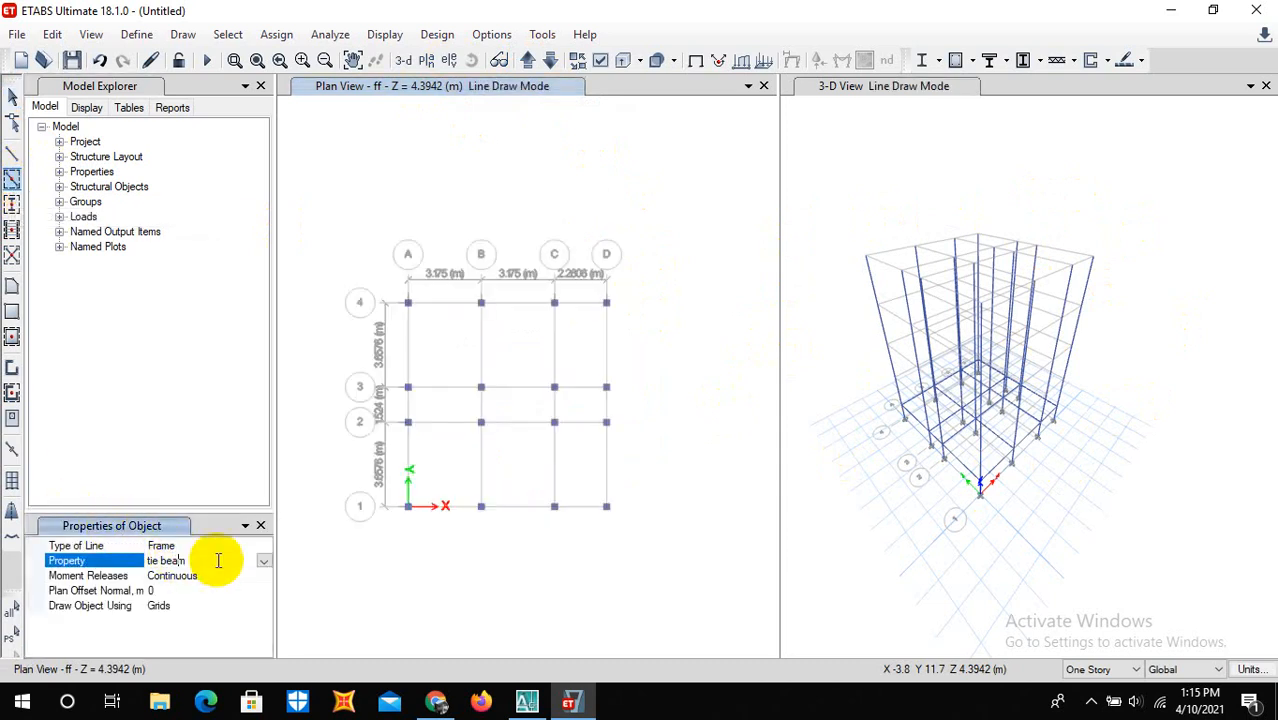
left_click(263, 561)
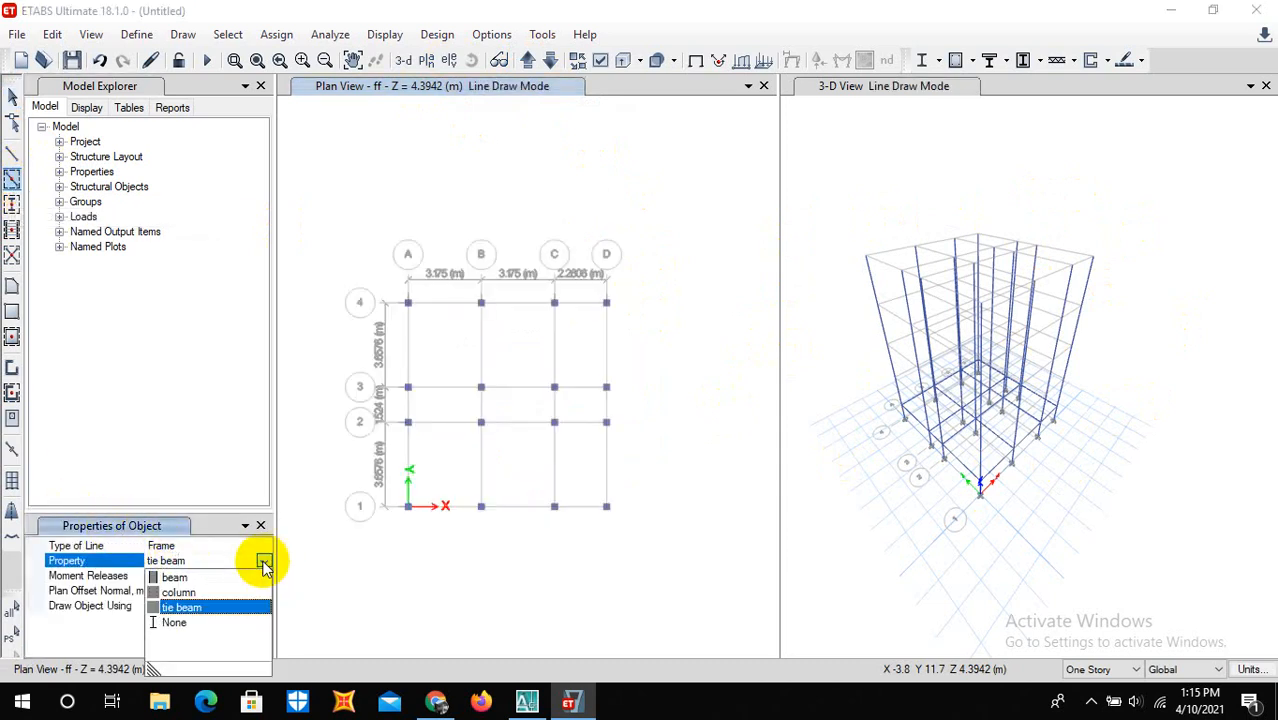
left_click(173, 578)
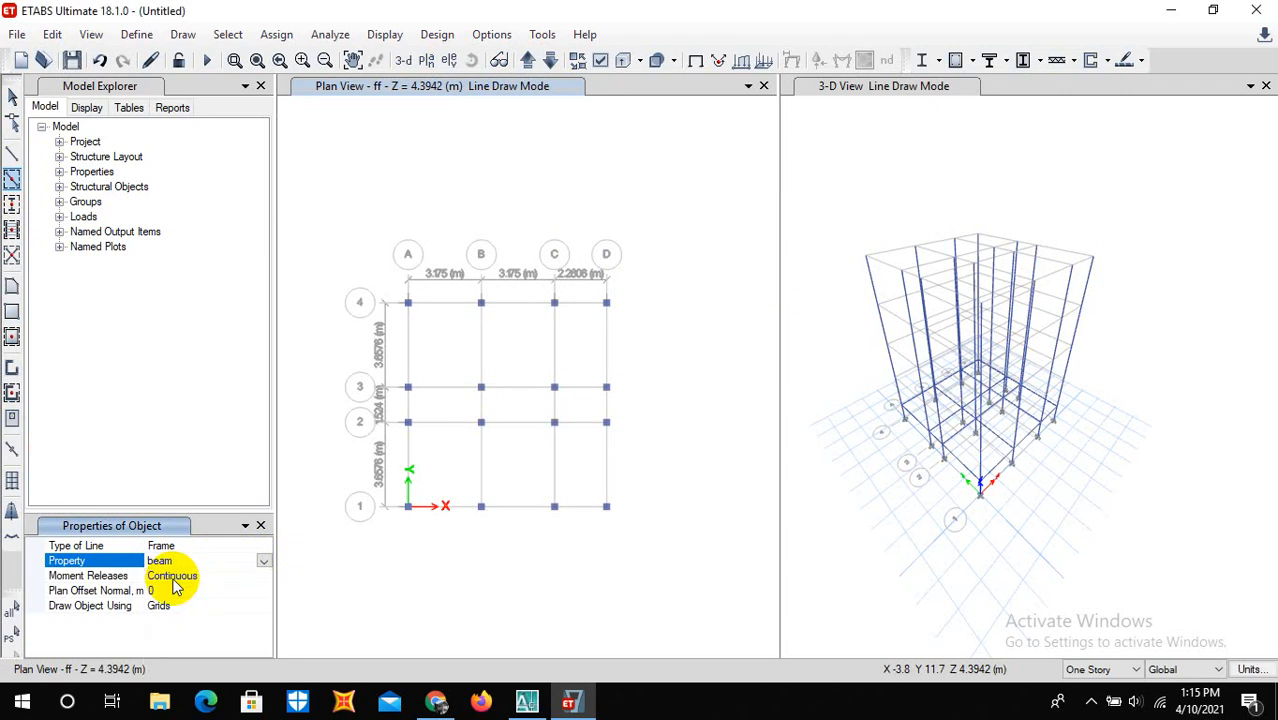
left_click(406, 347)
left_click(406, 345)
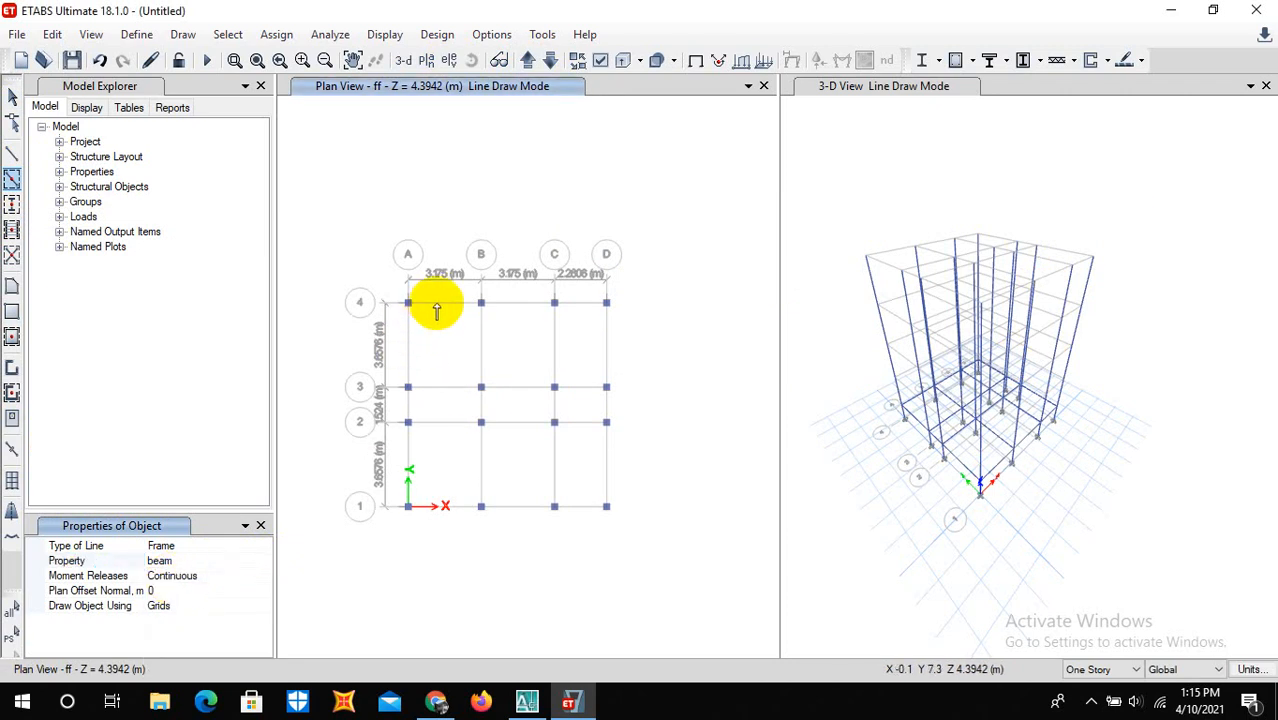
left_click(501, 318)
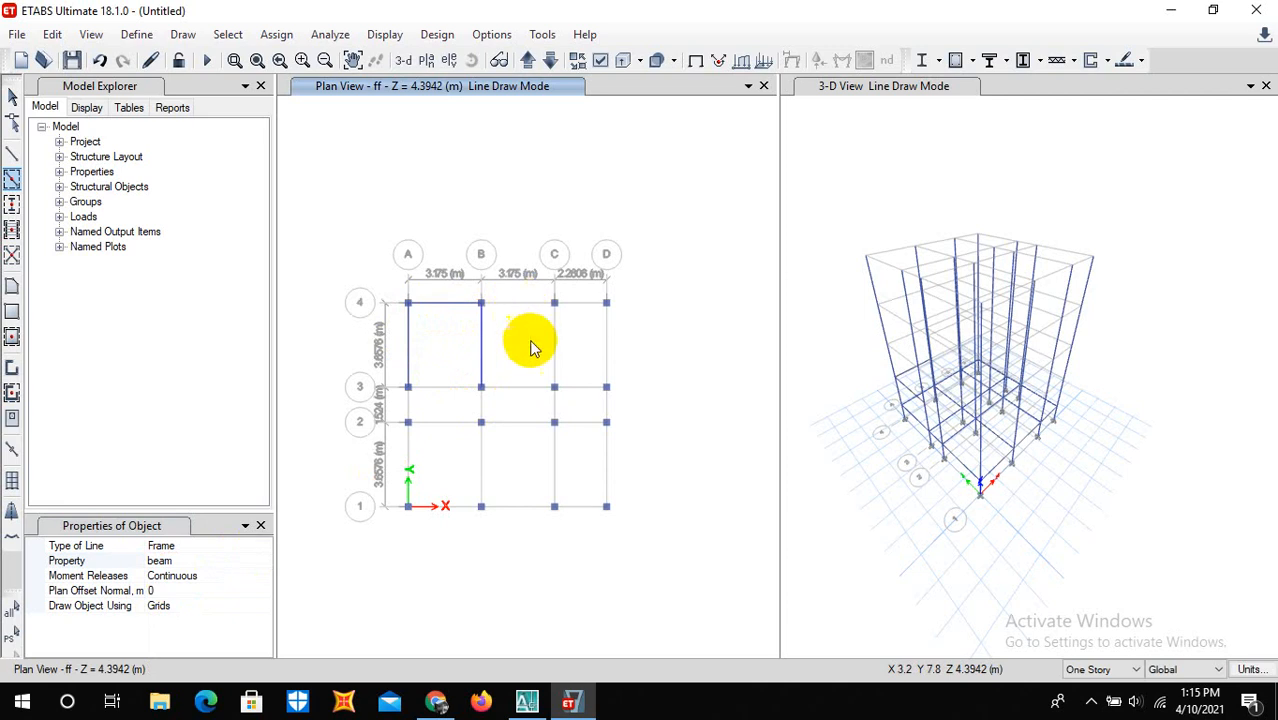
left_click(580, 347)
left_click(548, 337)
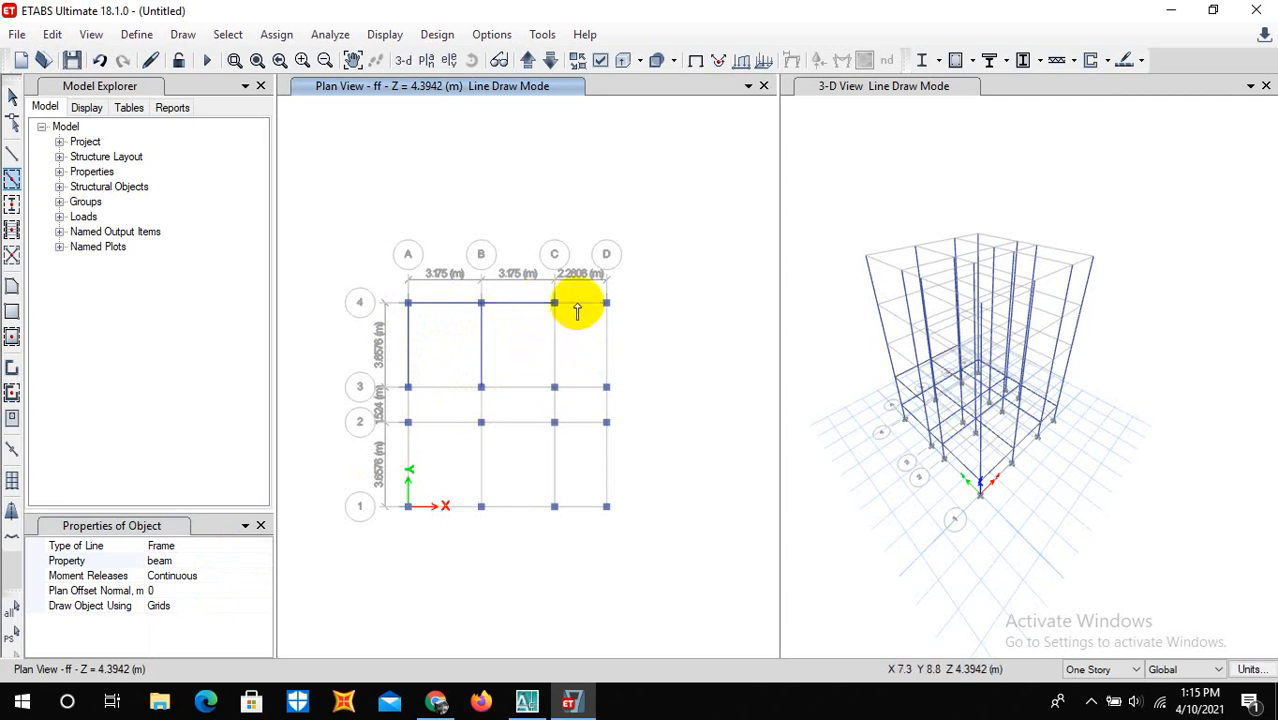
left_click(555, 344)
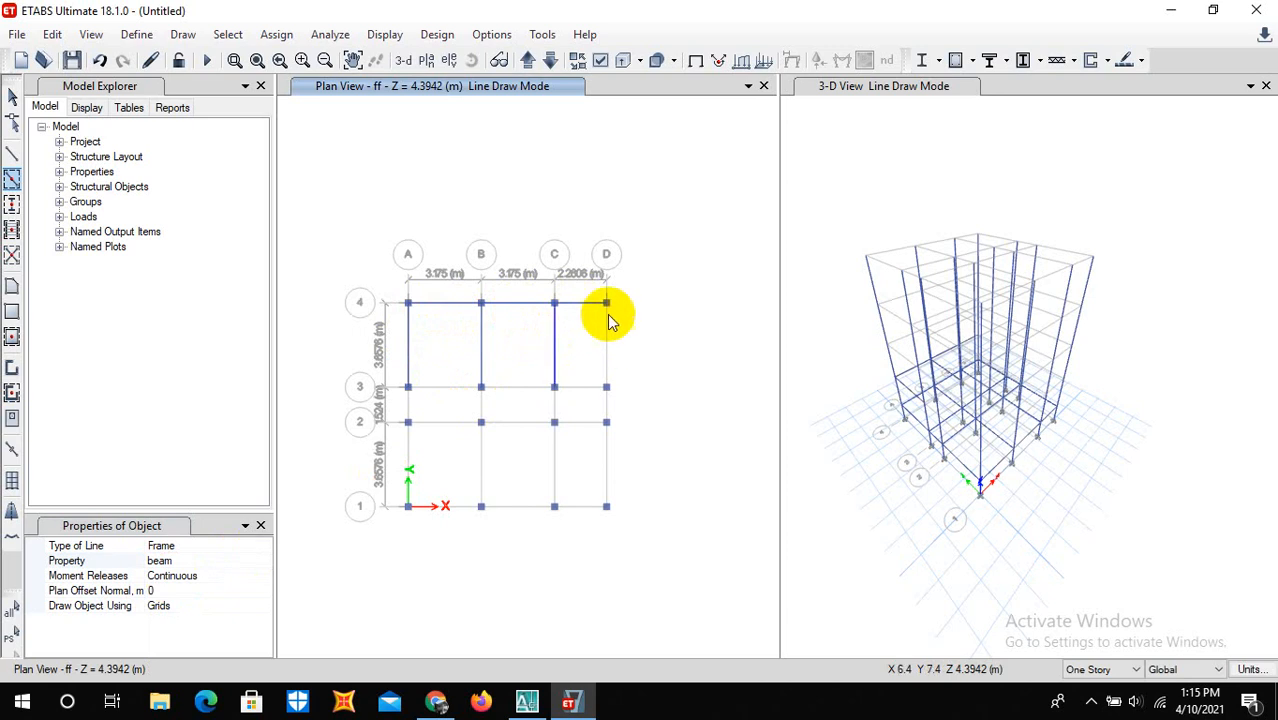
Draw beams on story ff along grid lines 2 and 3 from A to D and on grid lines A to D between 2 and 3
left_click(575, 423)
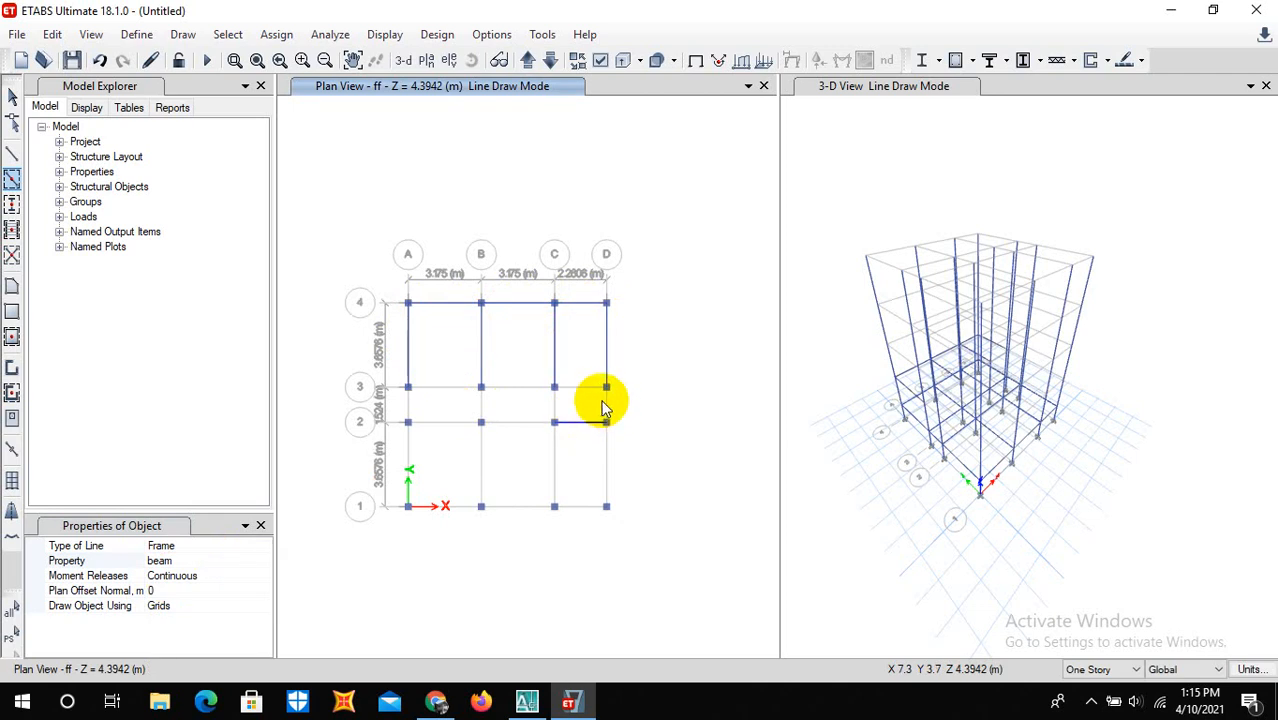
left_click(606, 420)
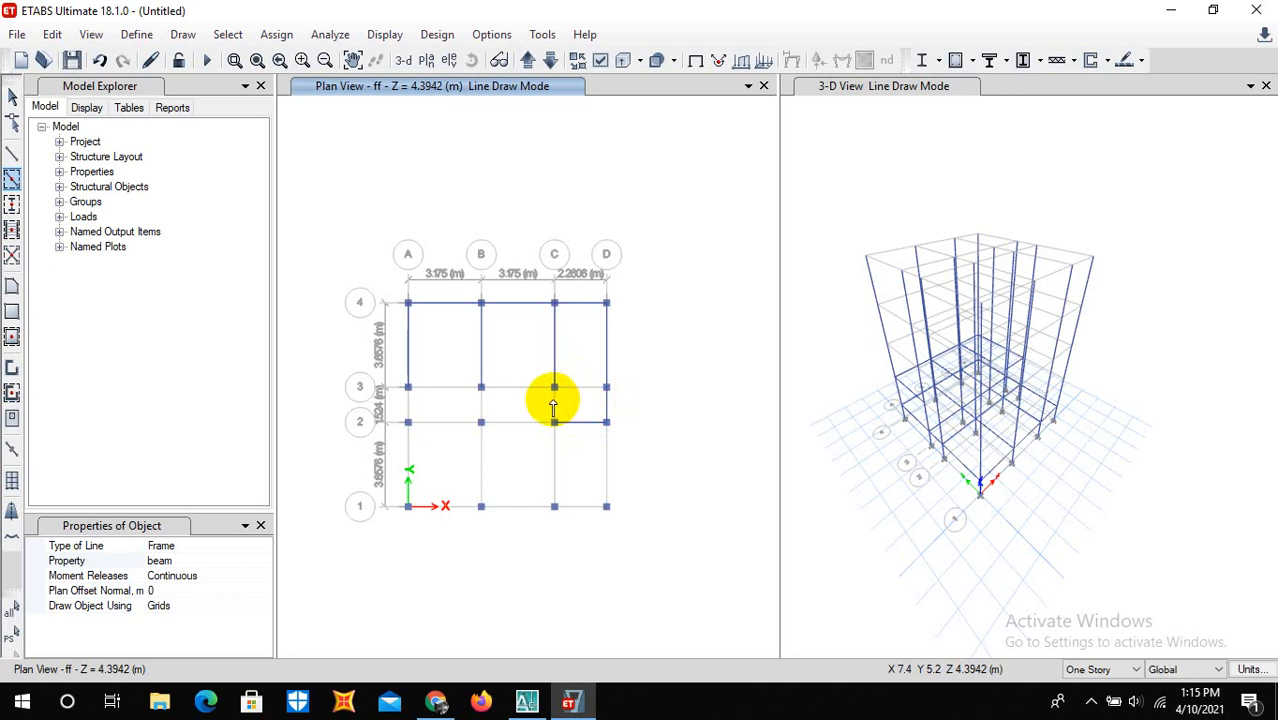
left_click(556, 405)
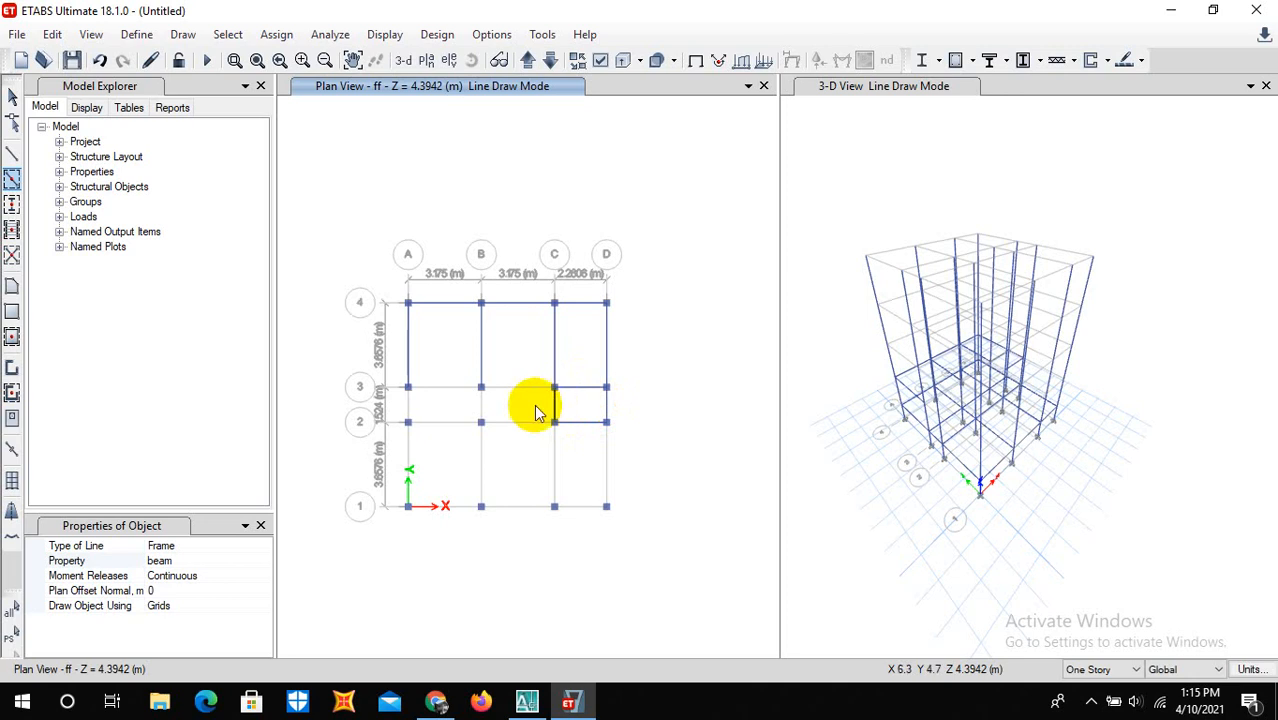
left_click(481, 405)
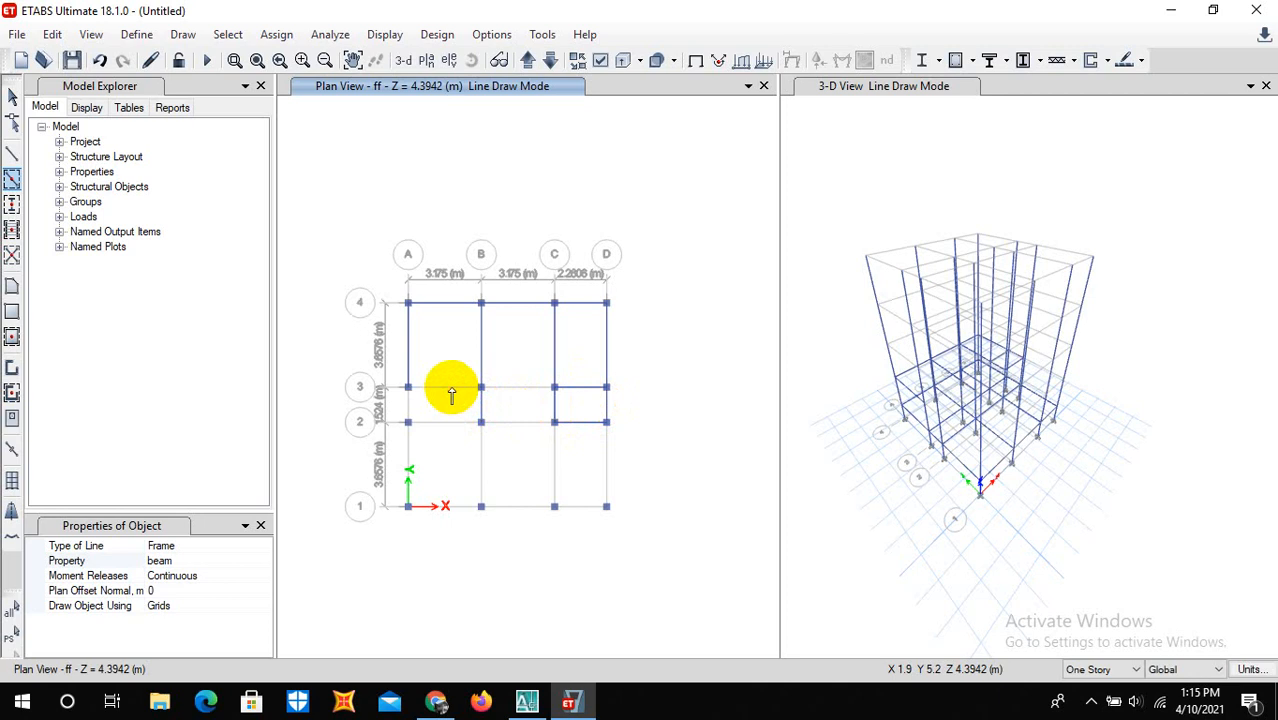
left_click(408, 408)
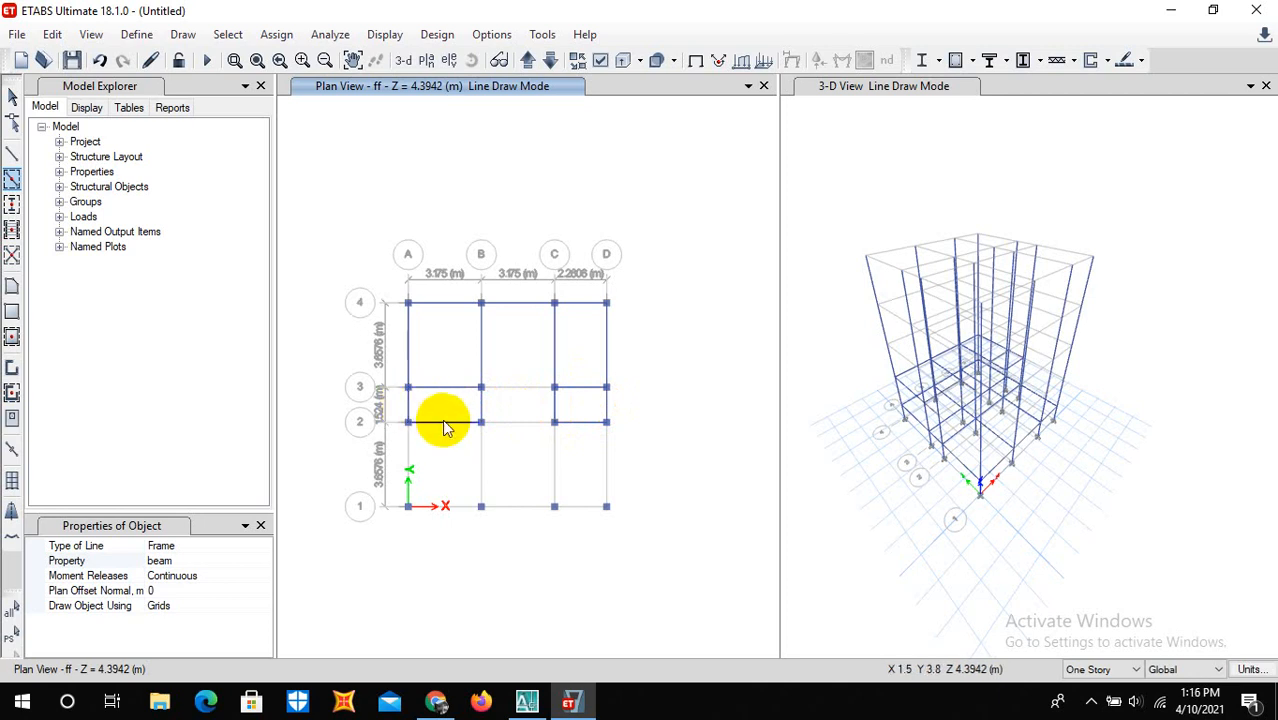
left_click(511, 430)
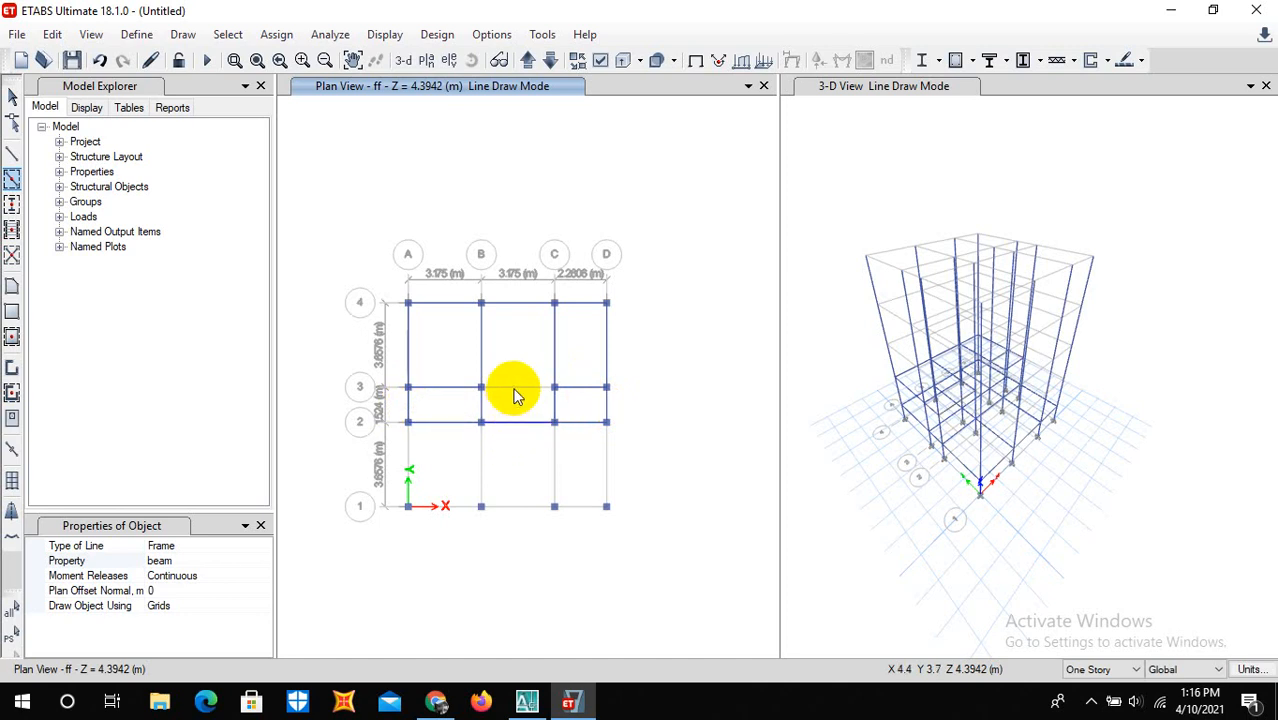
left_click(513, 395)
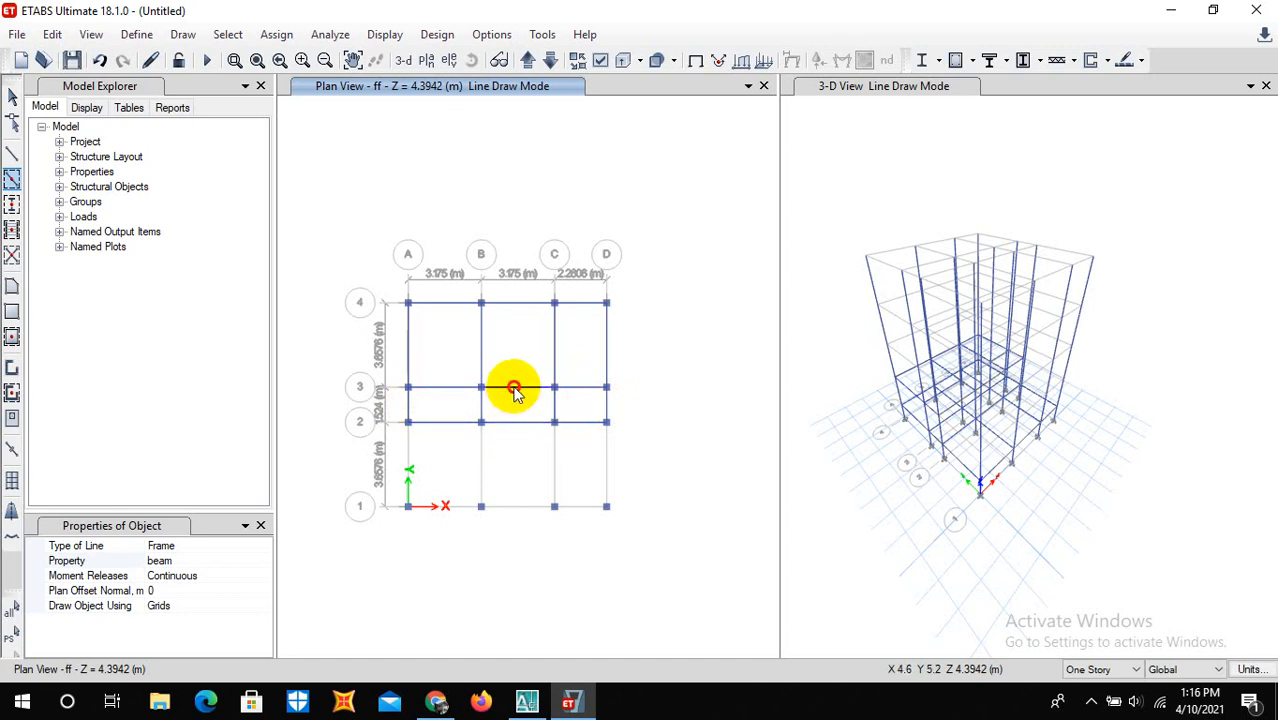
Draw beams on story ff along grid line 1 and on grid lines A to D between 1 and 2, and leave the drawing mode
left_click(410, 452)
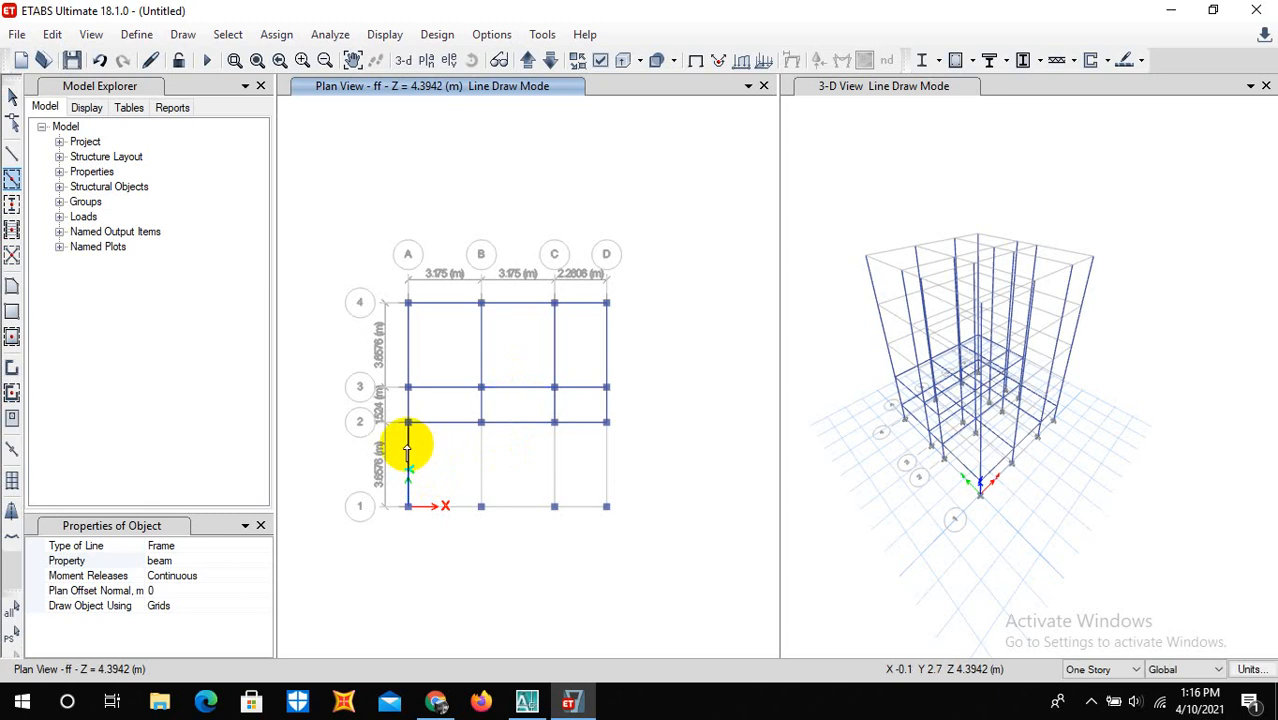
left_click(454, 509)
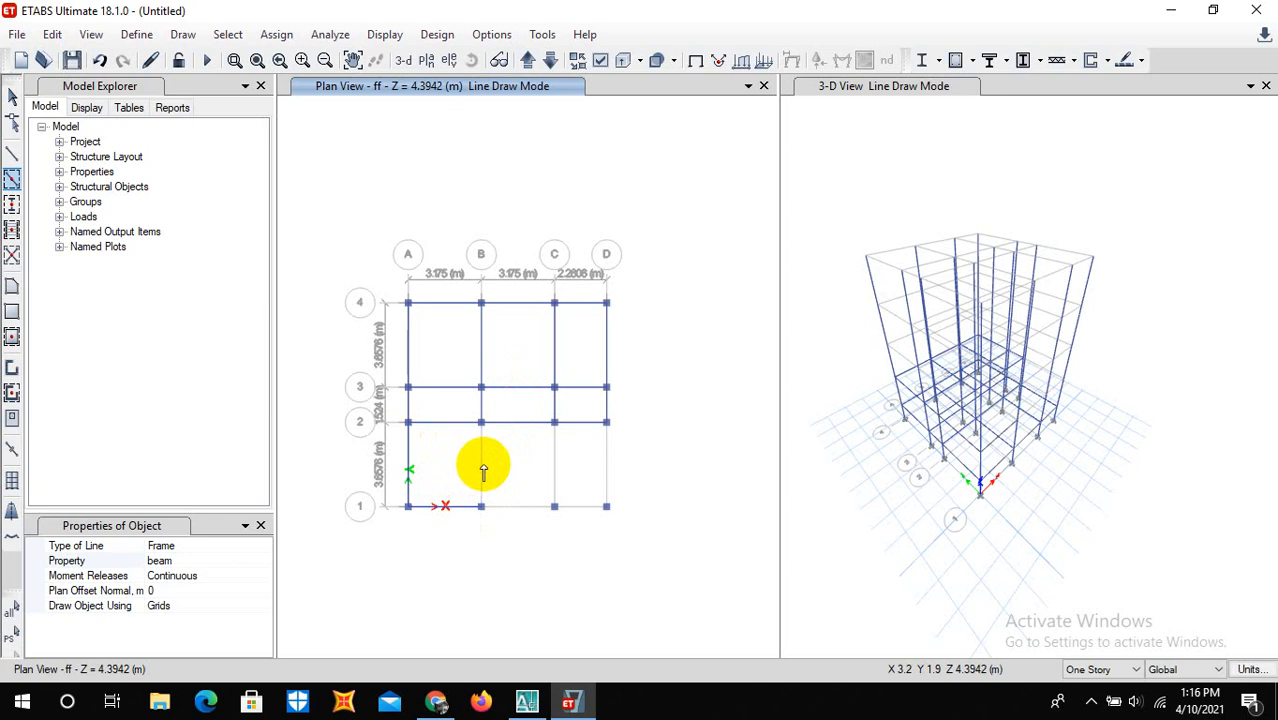
left_click(507, 512)
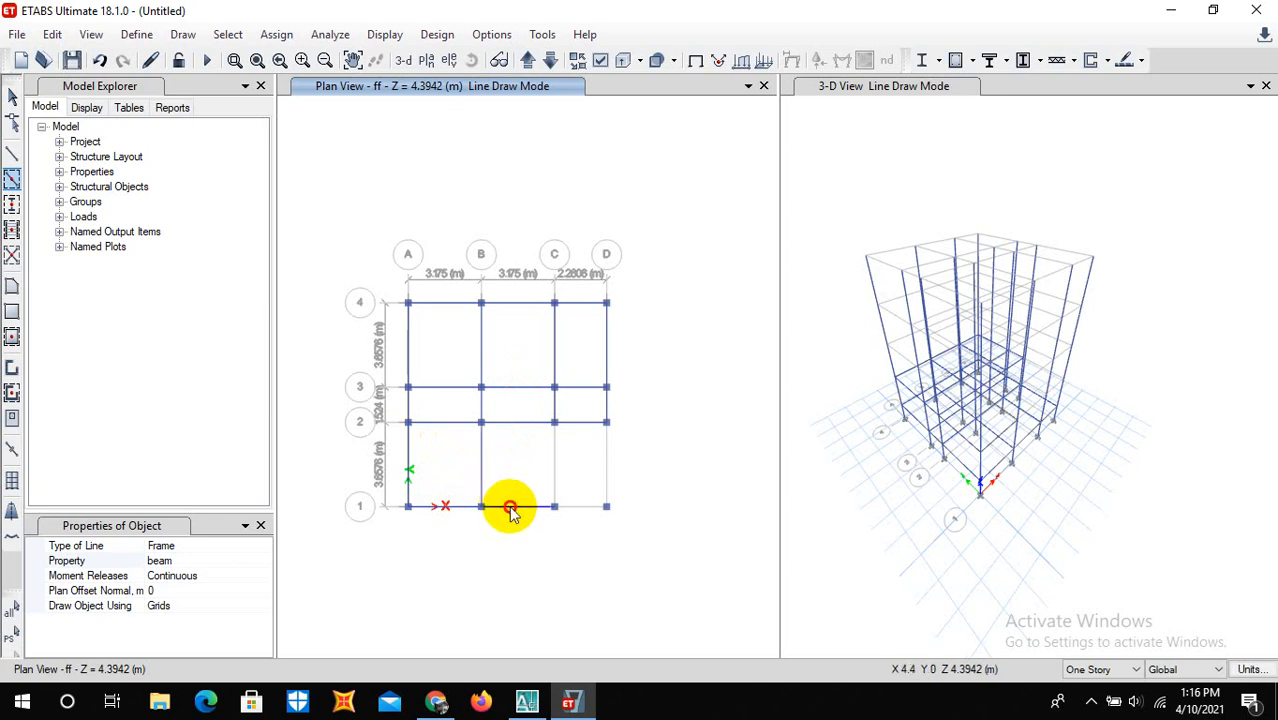
left_click(556, 458)
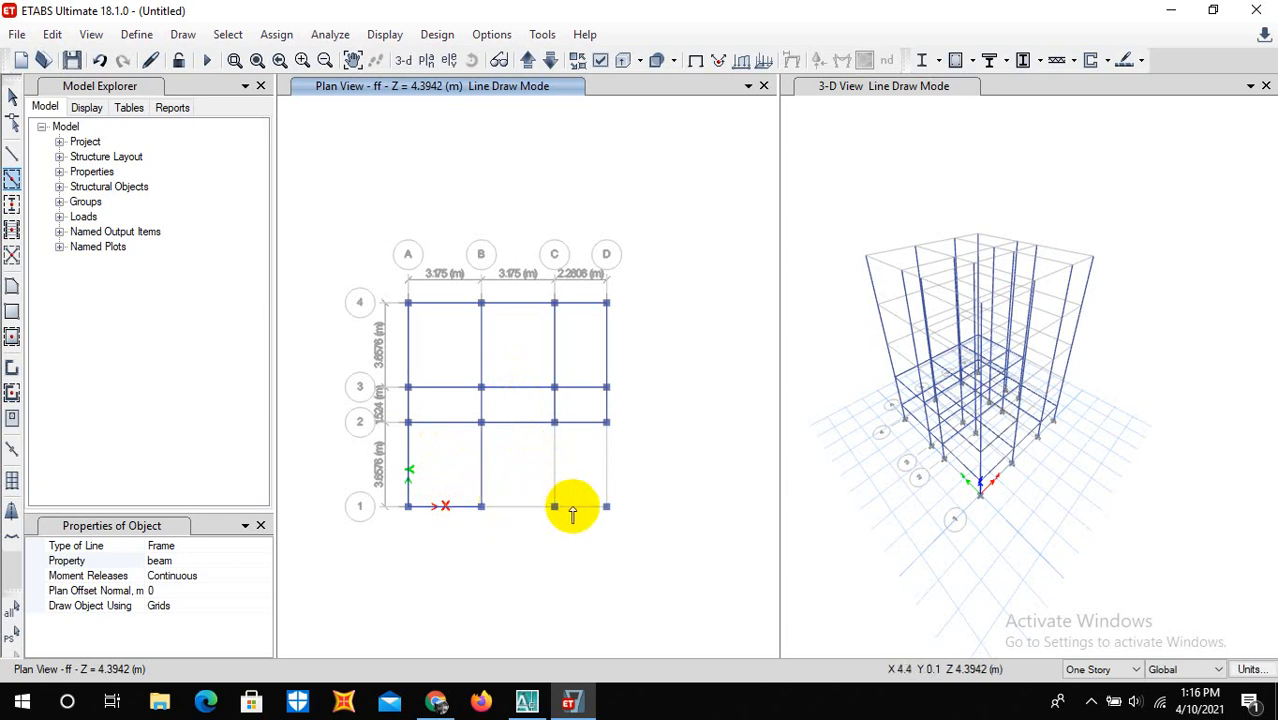
left_click(583, 508)
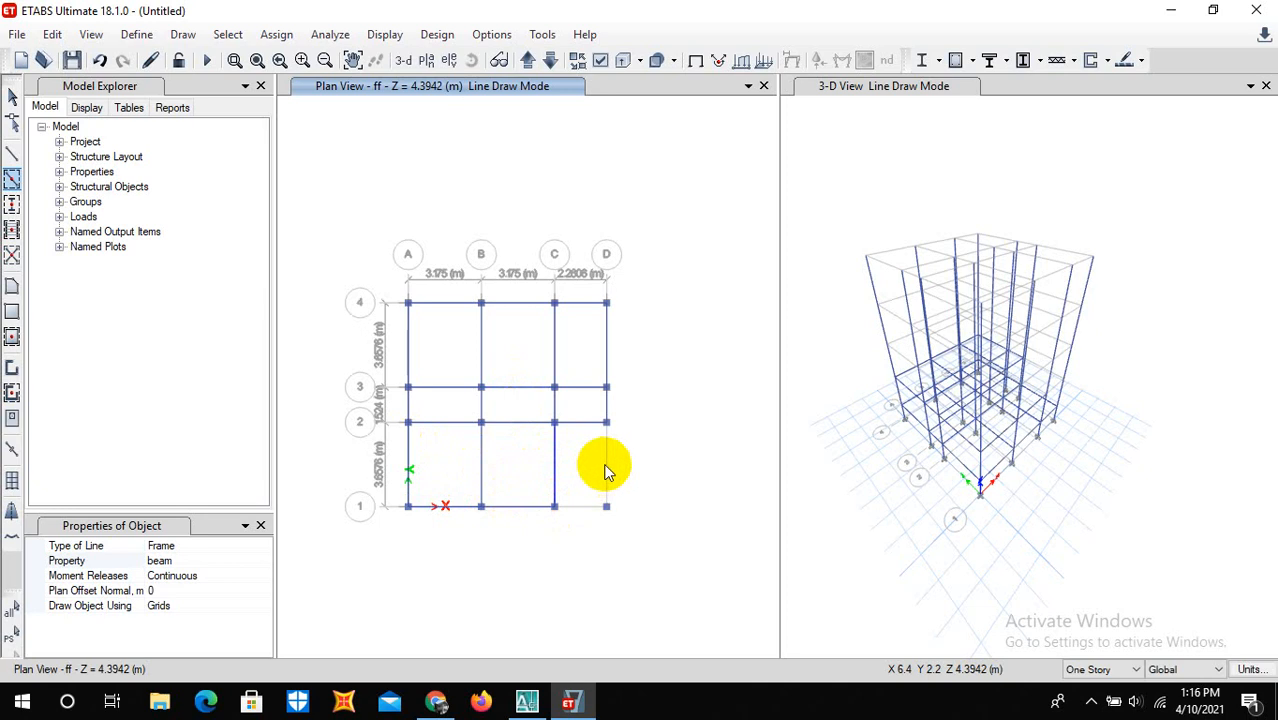
left_click(607, 466)
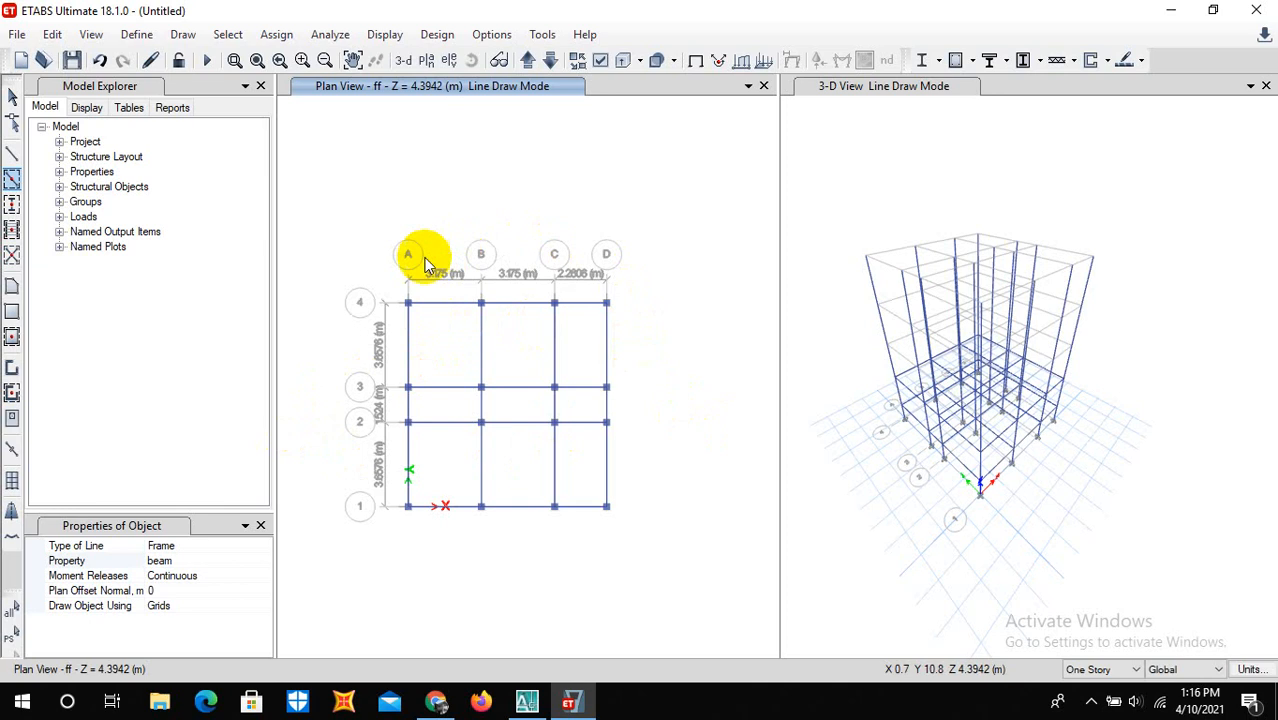
left_click(12, 96)
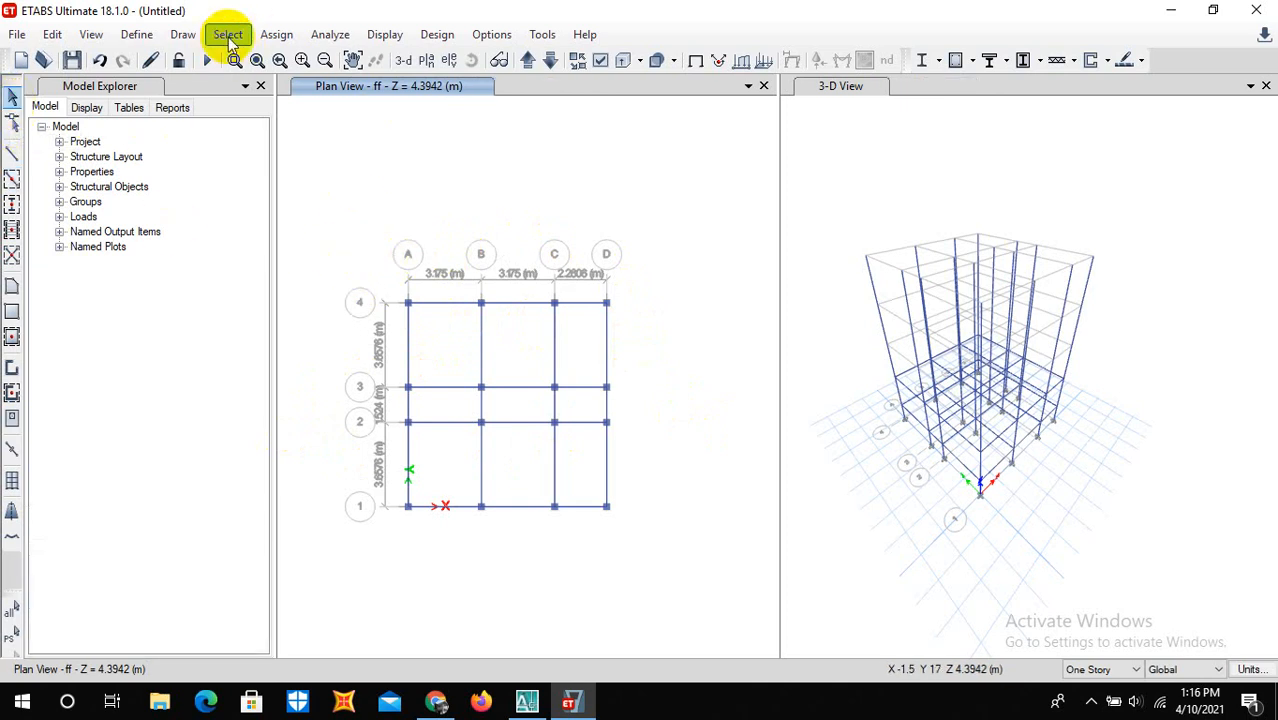
left_click(228, 40)
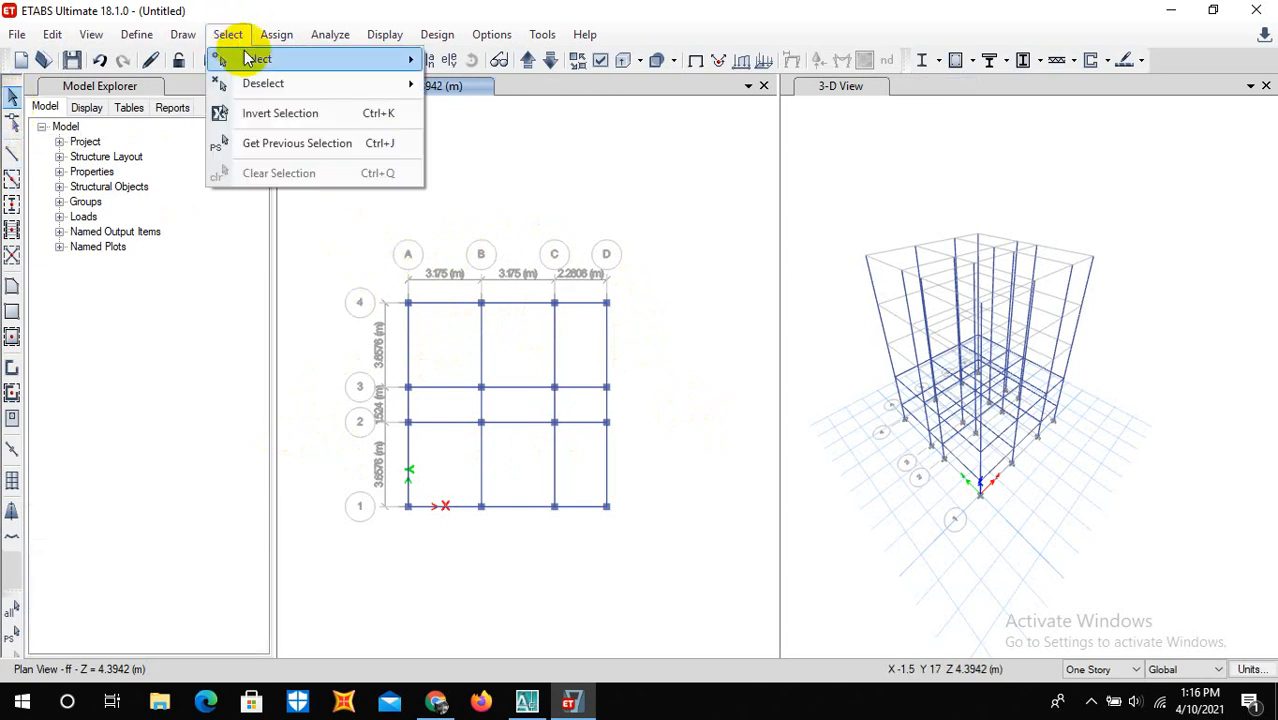
left_click(248, 60)
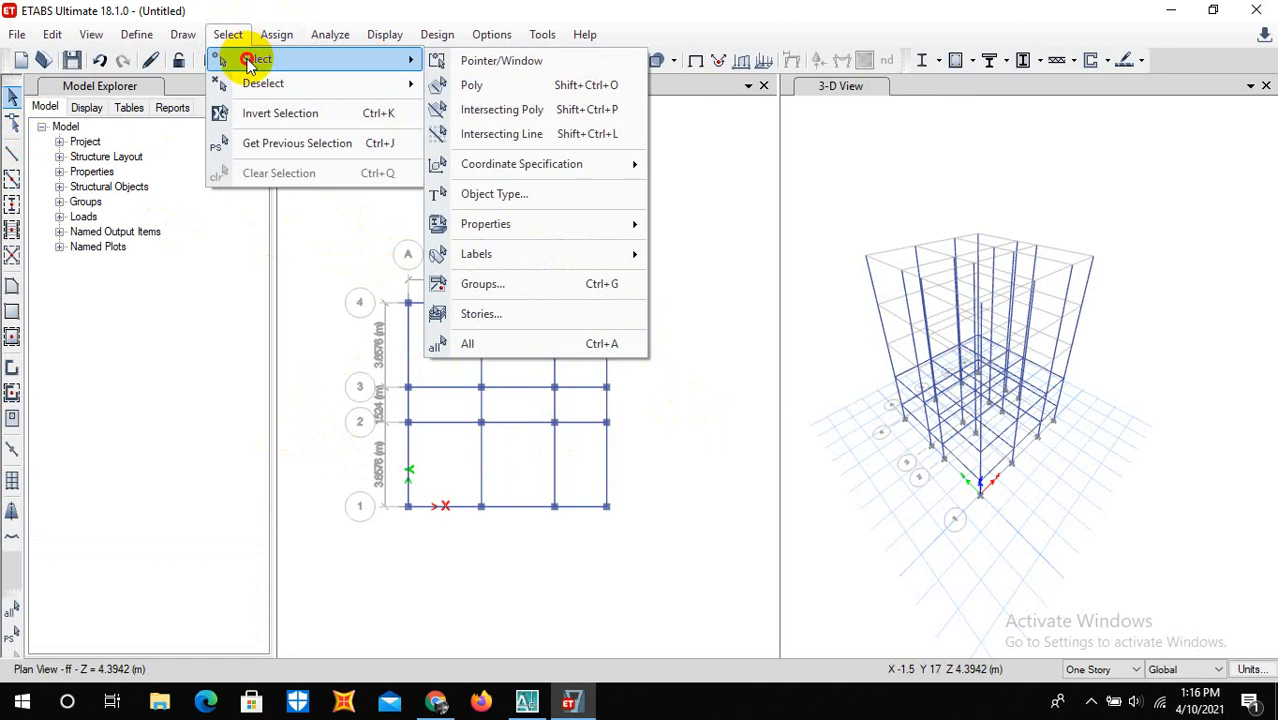
left_click(485, 194)
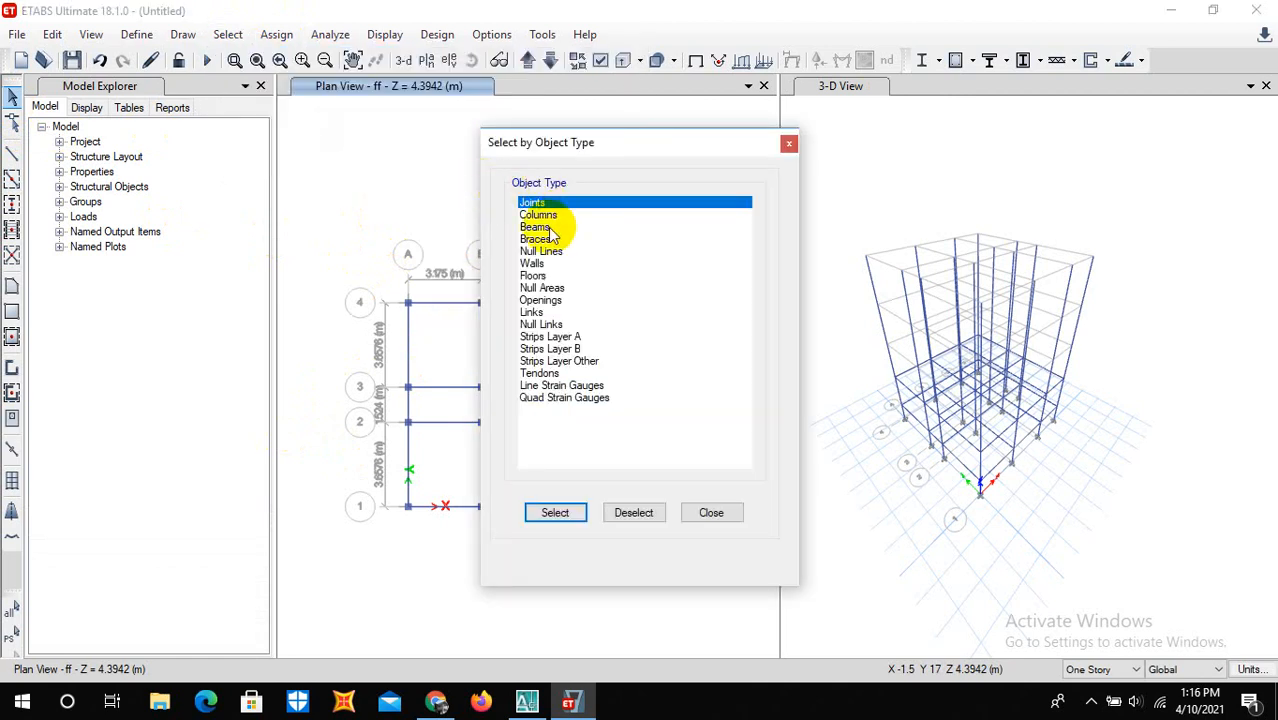
left_click(789, 143)
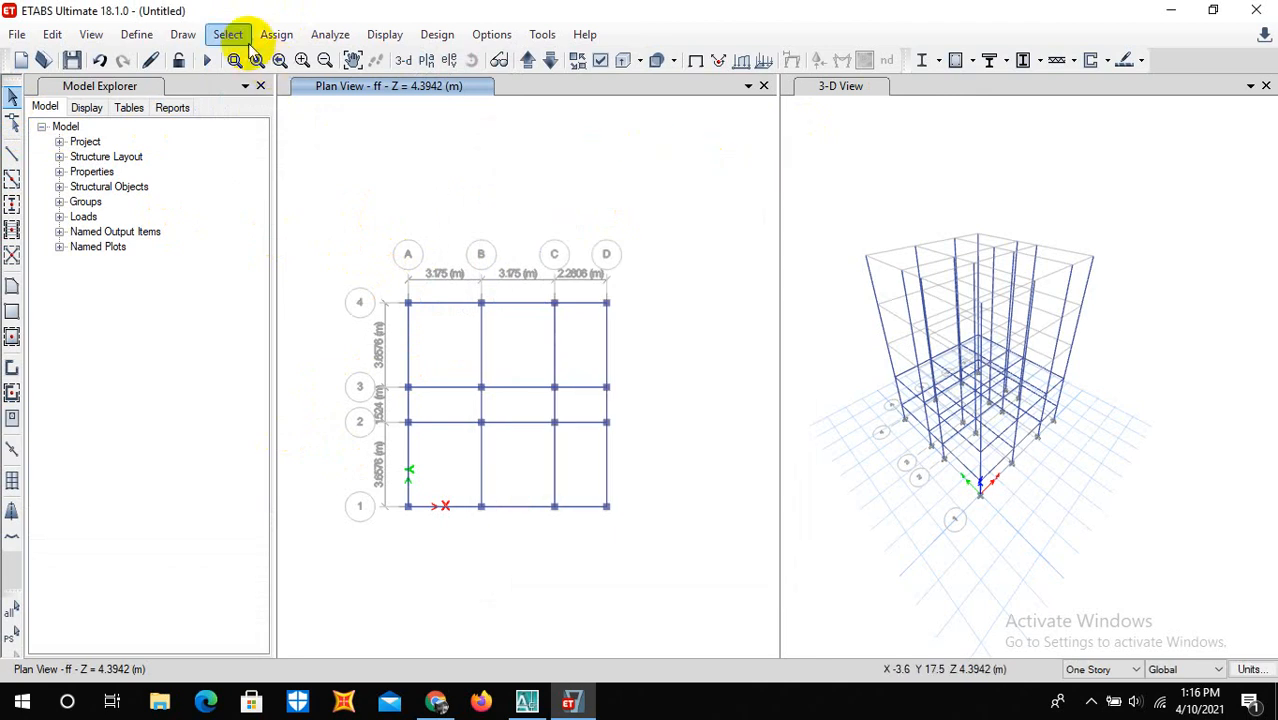
Select all frames that have the beam section property
left_click(232, 35)
mouse_move(258, 58)
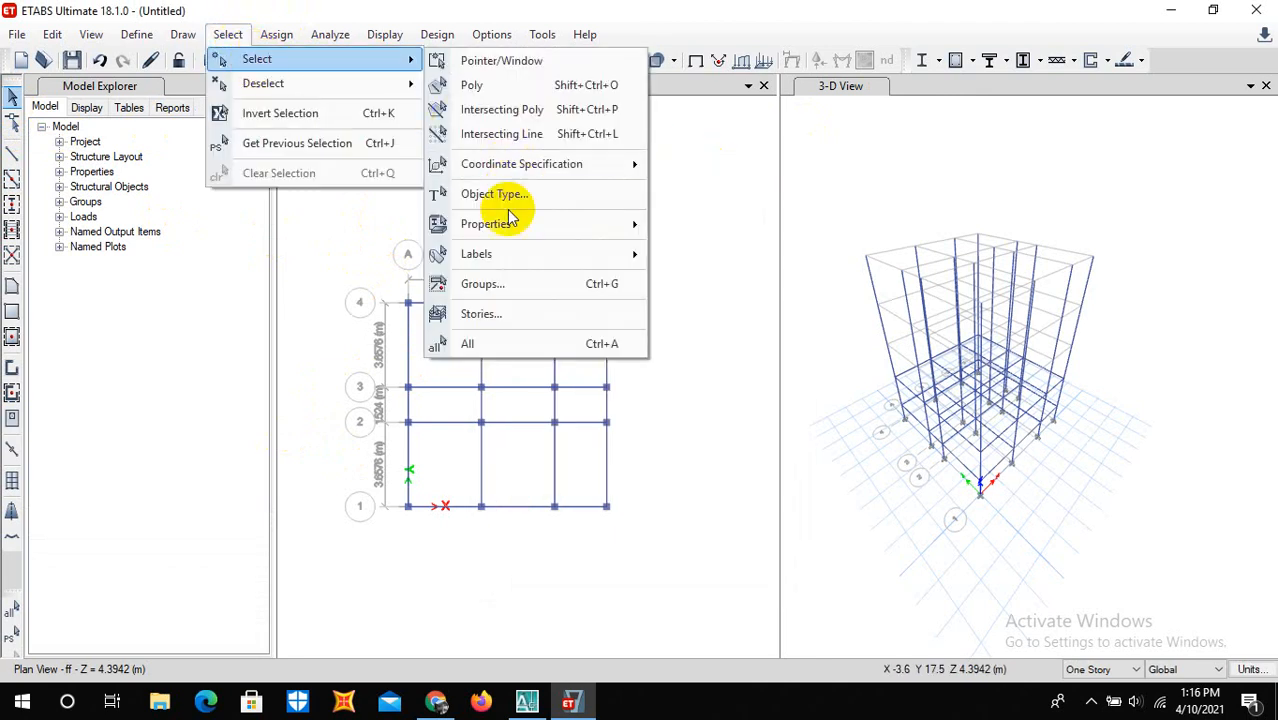
mouse_move(511, 222)
left_click(722, 257)
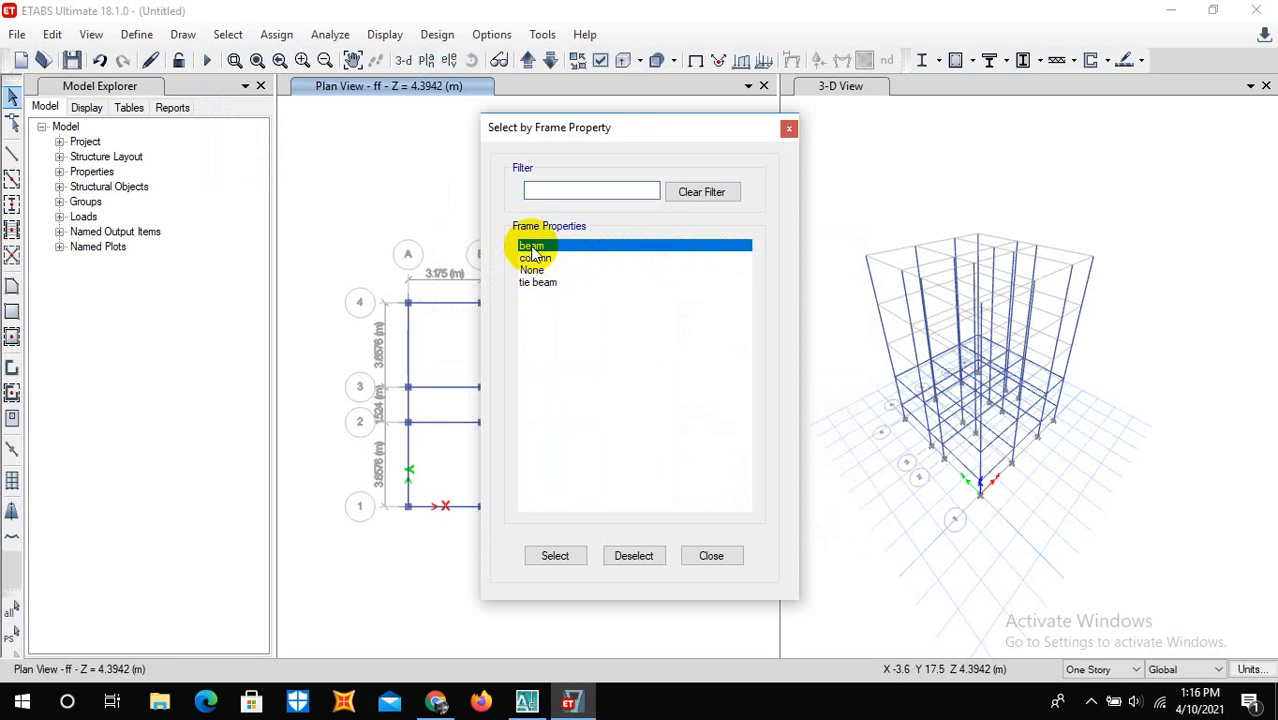
left_click(553, 557)
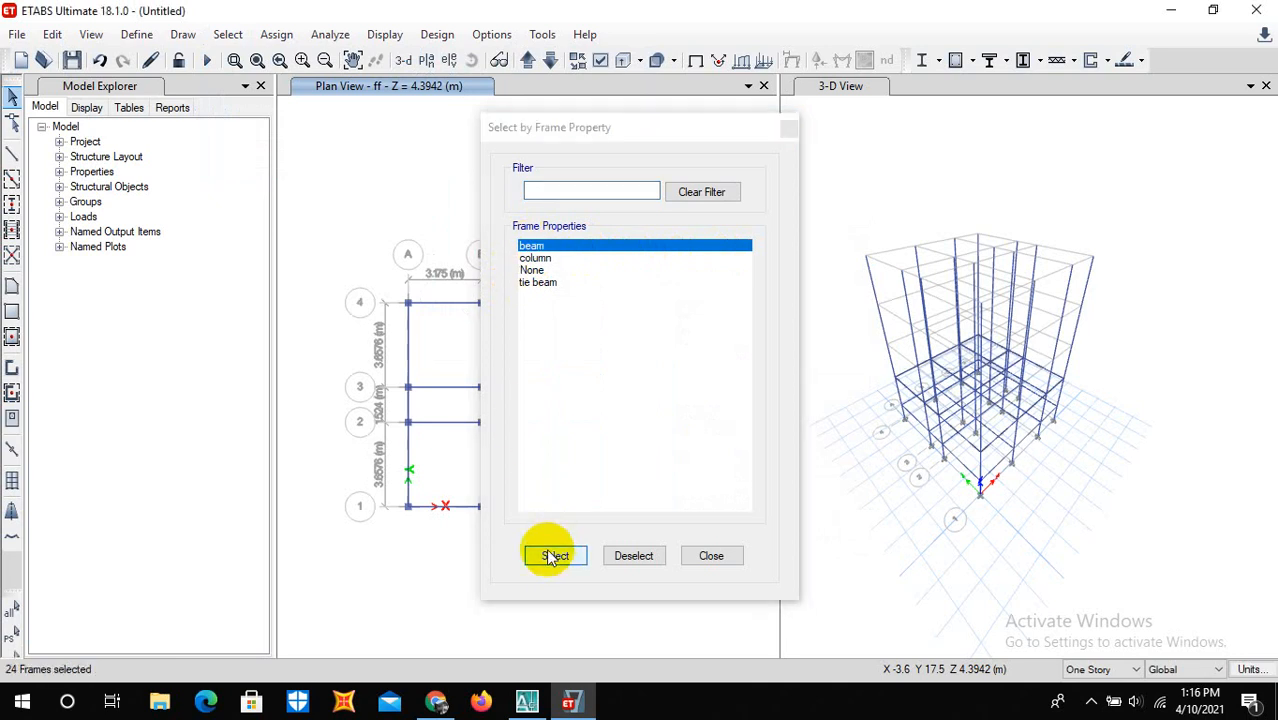
left_click(712, 557)
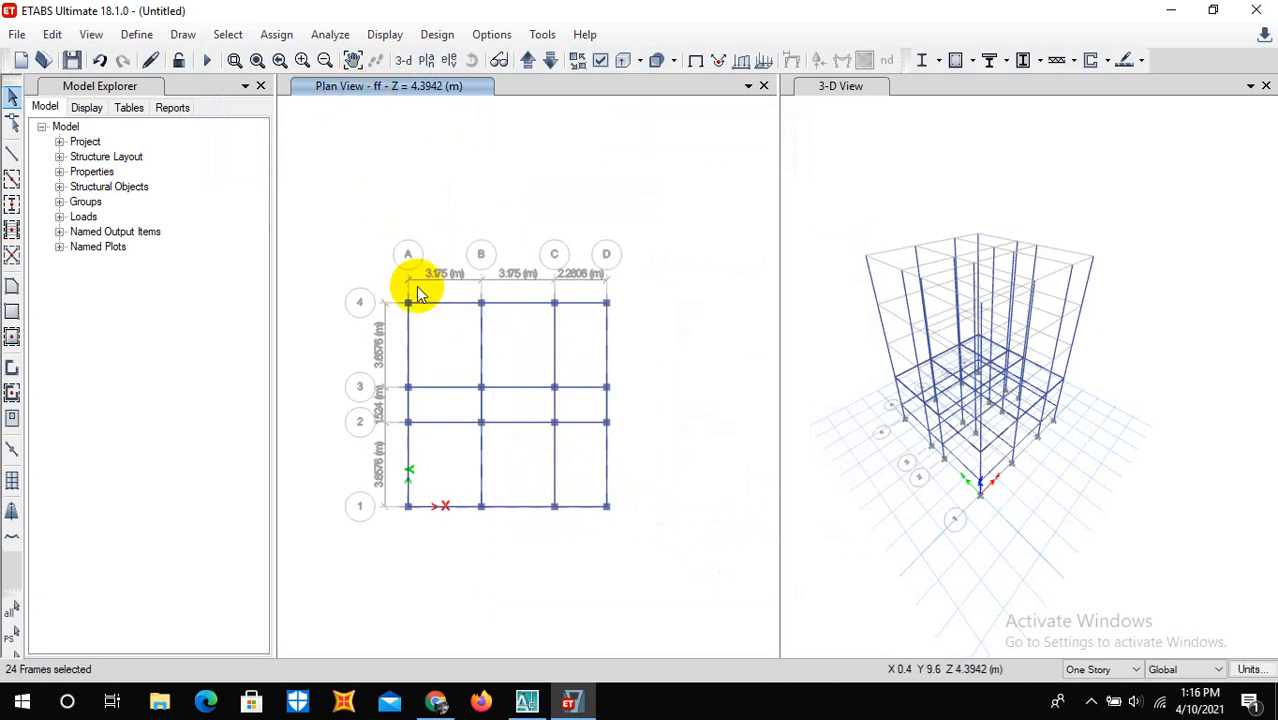
Replicate the selected beams by story onto 2f, 3f and tf, keeping the original objects
key("ctrl+r")
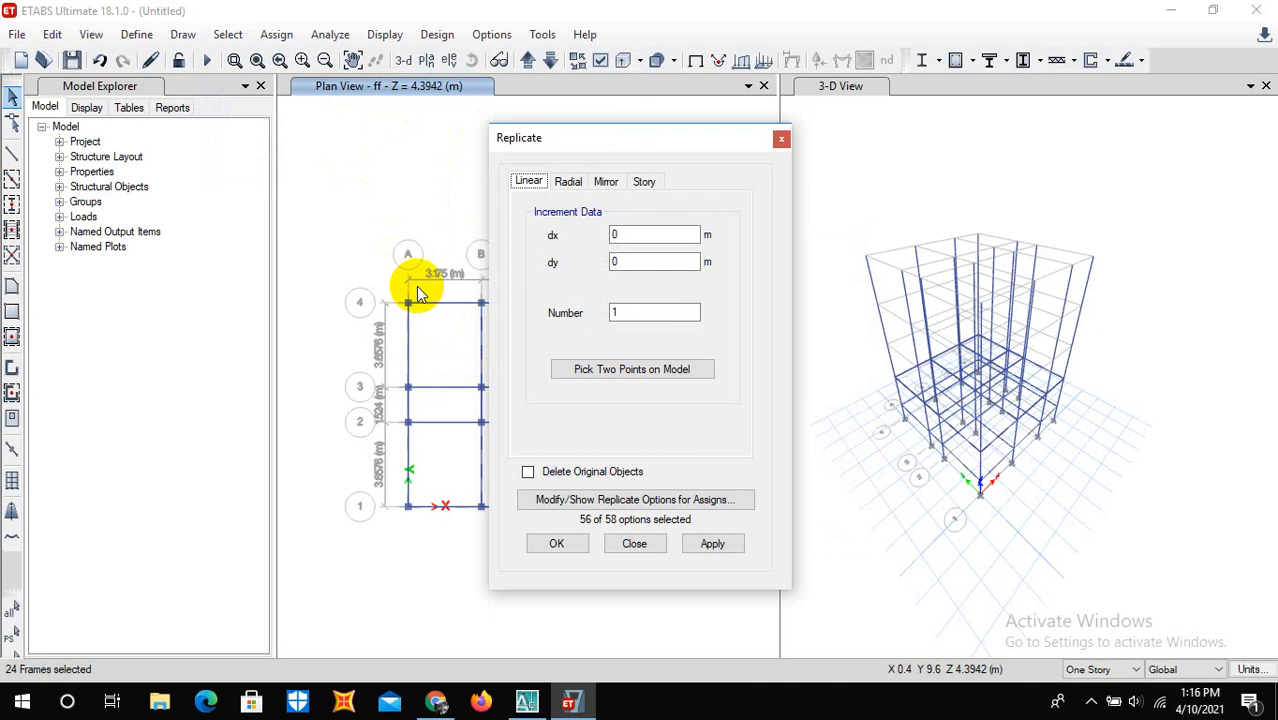
left_click(646, 182)
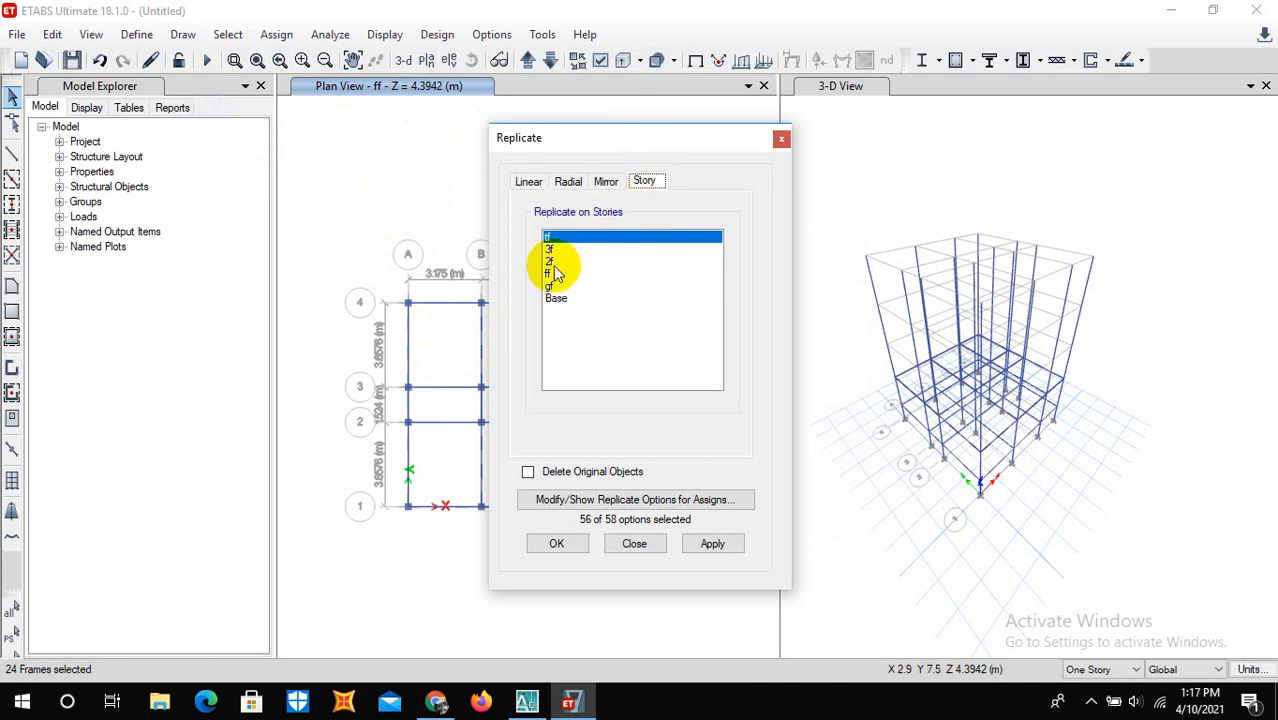
left_click_drag(553, 266, 551, 240)
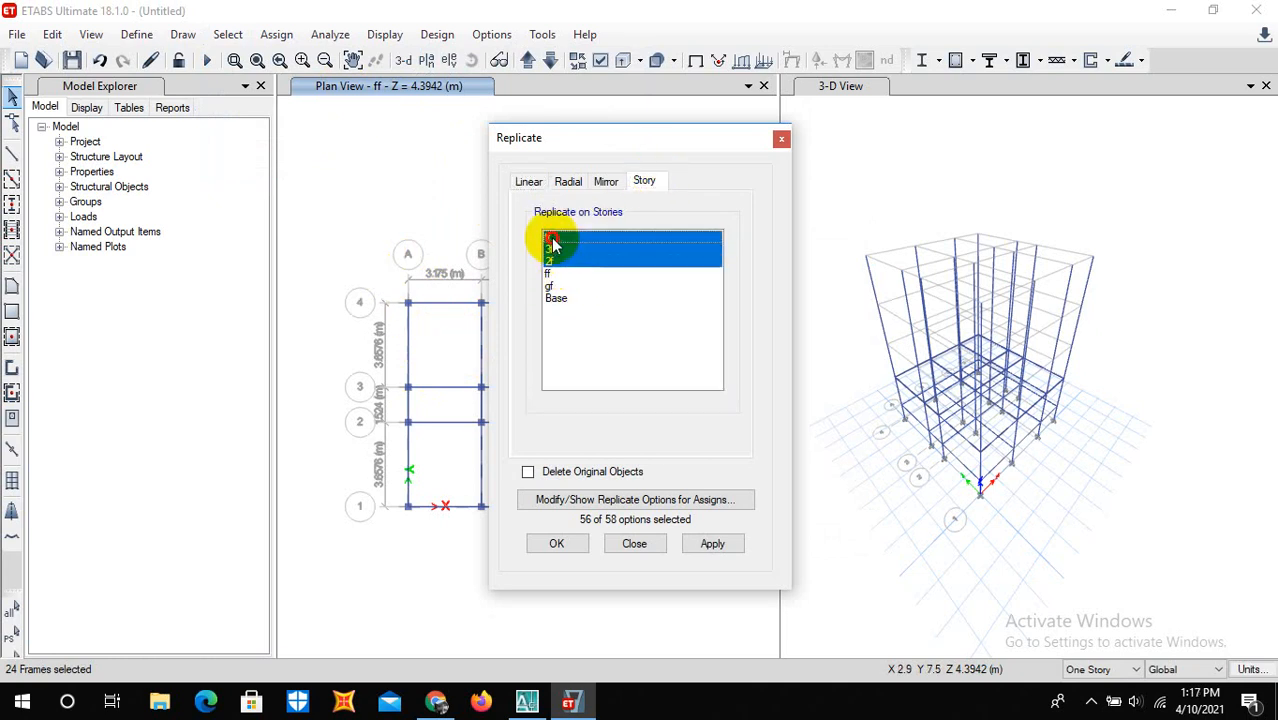
left_click(710, 544)
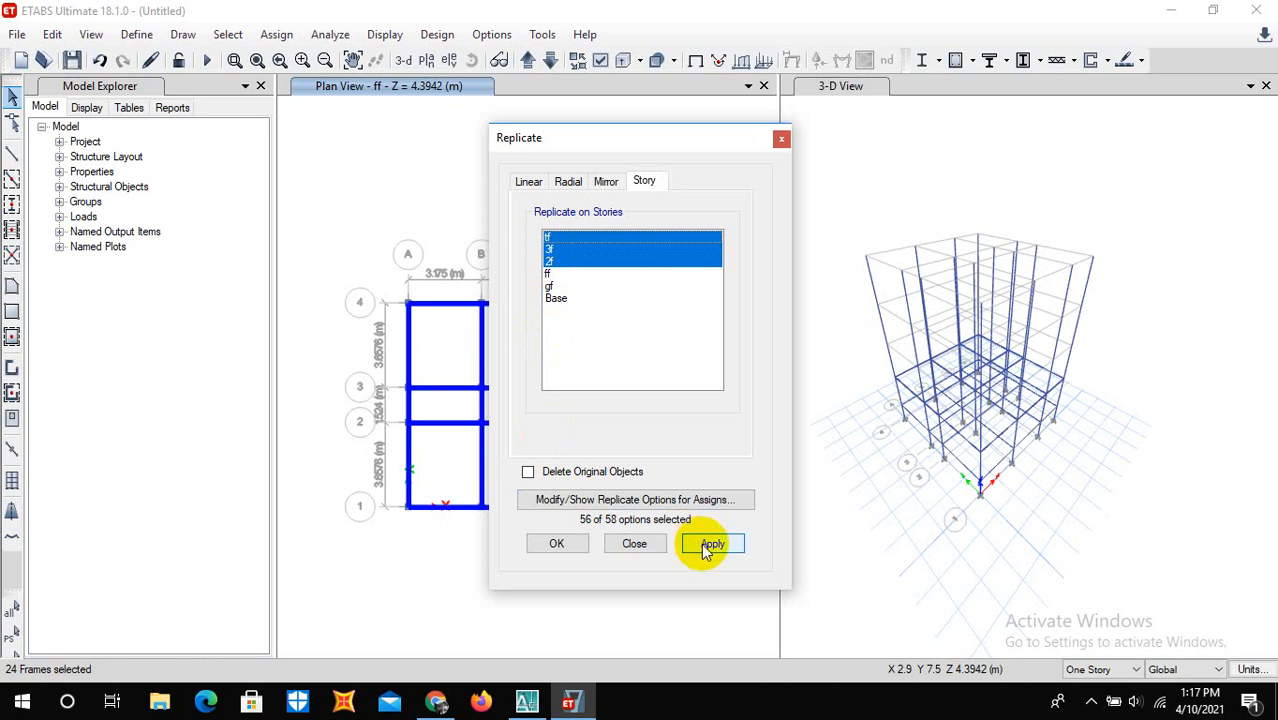
Complete the replication of the beams onto stories 2f, 3f and tf and close the dialog
left_click(556, 544)
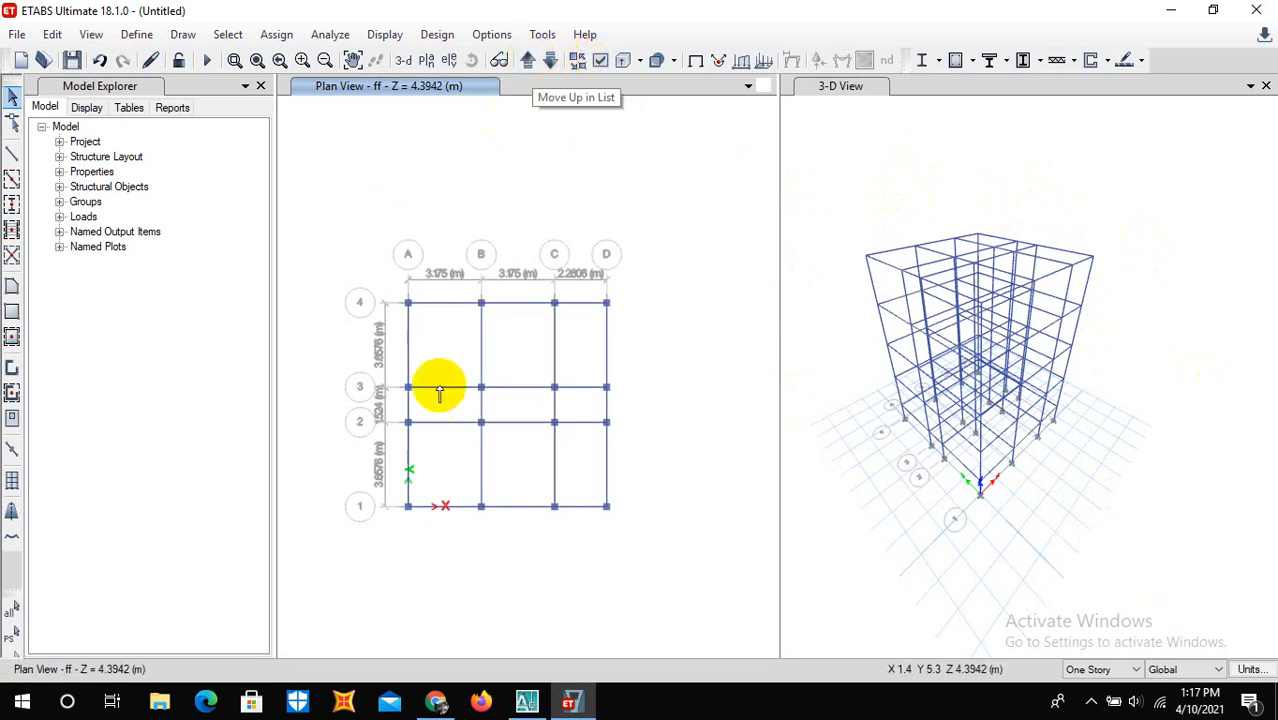
Switch to AutoCAD, examine the staircase bay between grids C and D on the floor plans, and return to ETABS
left_click(526, 703)
scroll(592, 375, "down", 5)
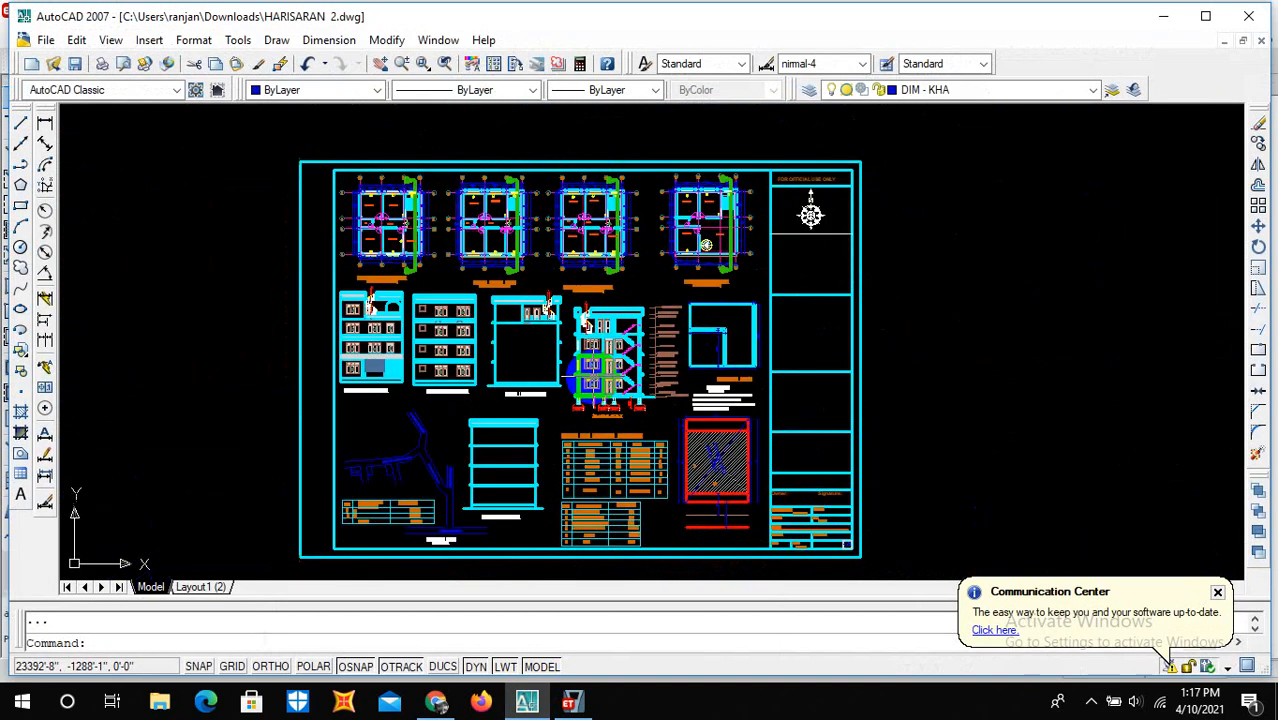
scroll(350, 212, "up", 4)
scroll(350, 212, "up", 2)
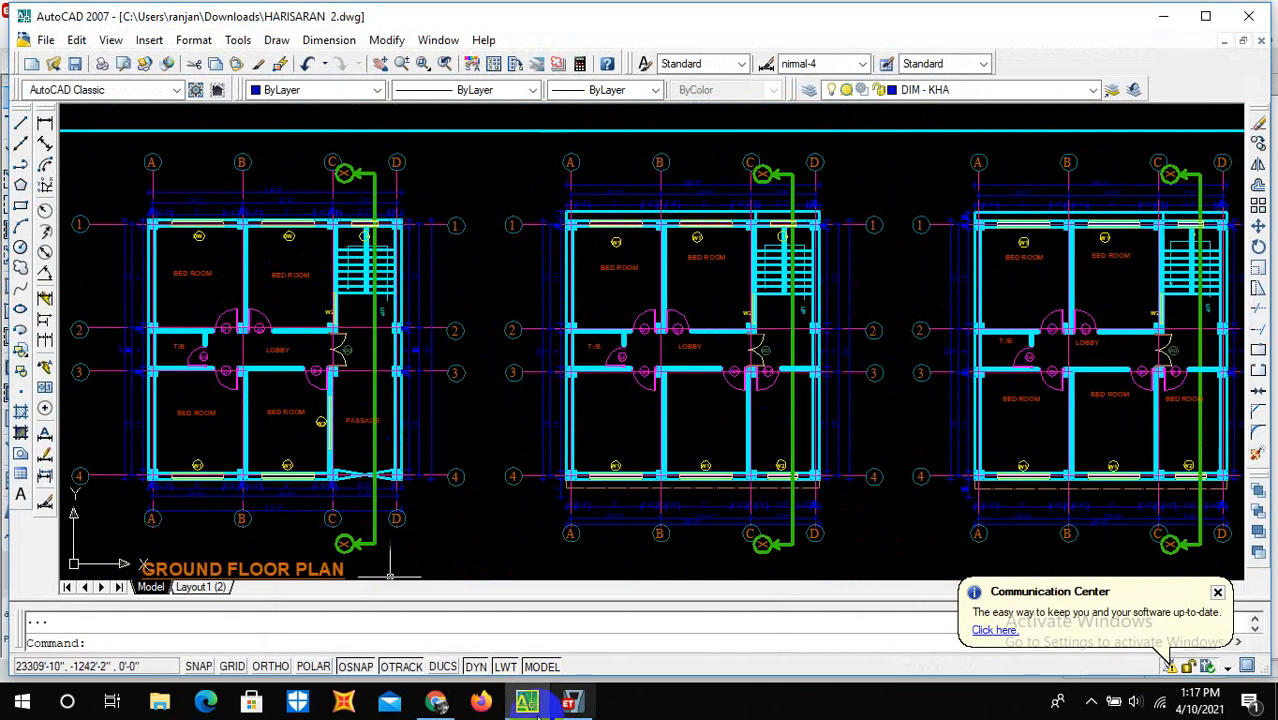
mouse_move(572, 703)
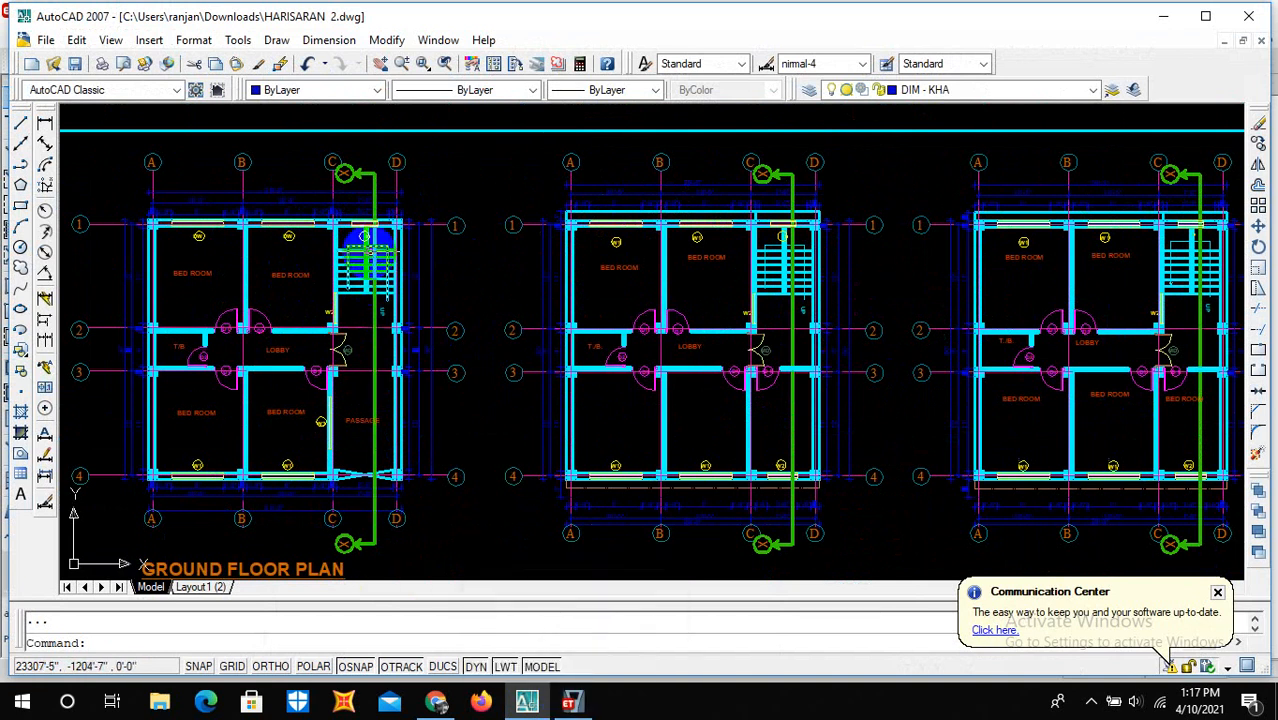
left_click(572, 703)
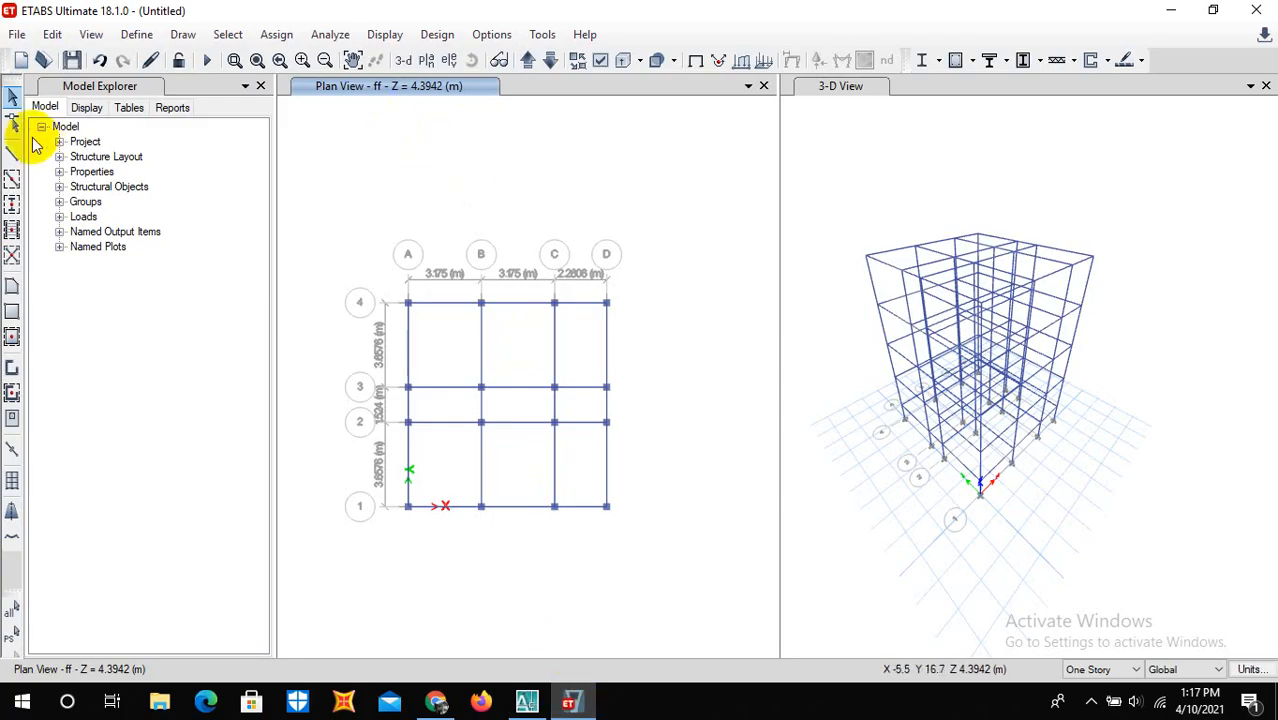
Try to draw a rectangular floor area with the Slab property in bay A–B between grids 3 and 4, and undo it
left_click(12, 315)
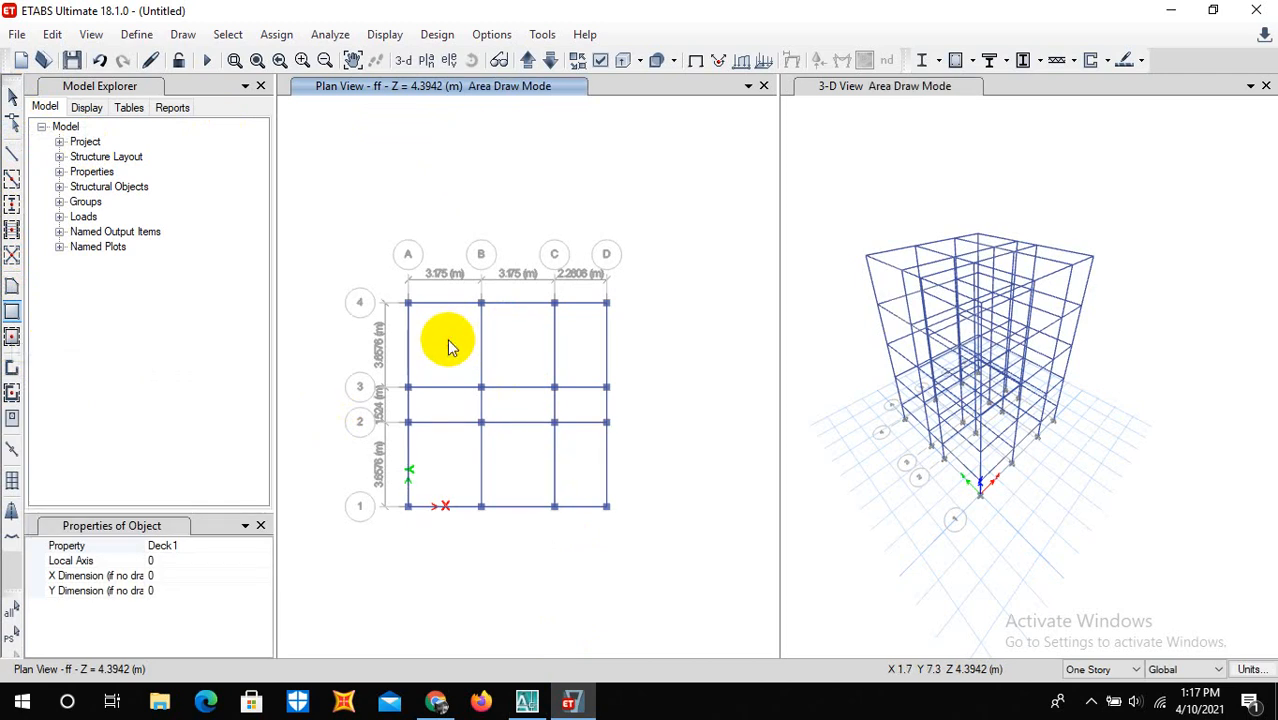
left_click(190, 544)
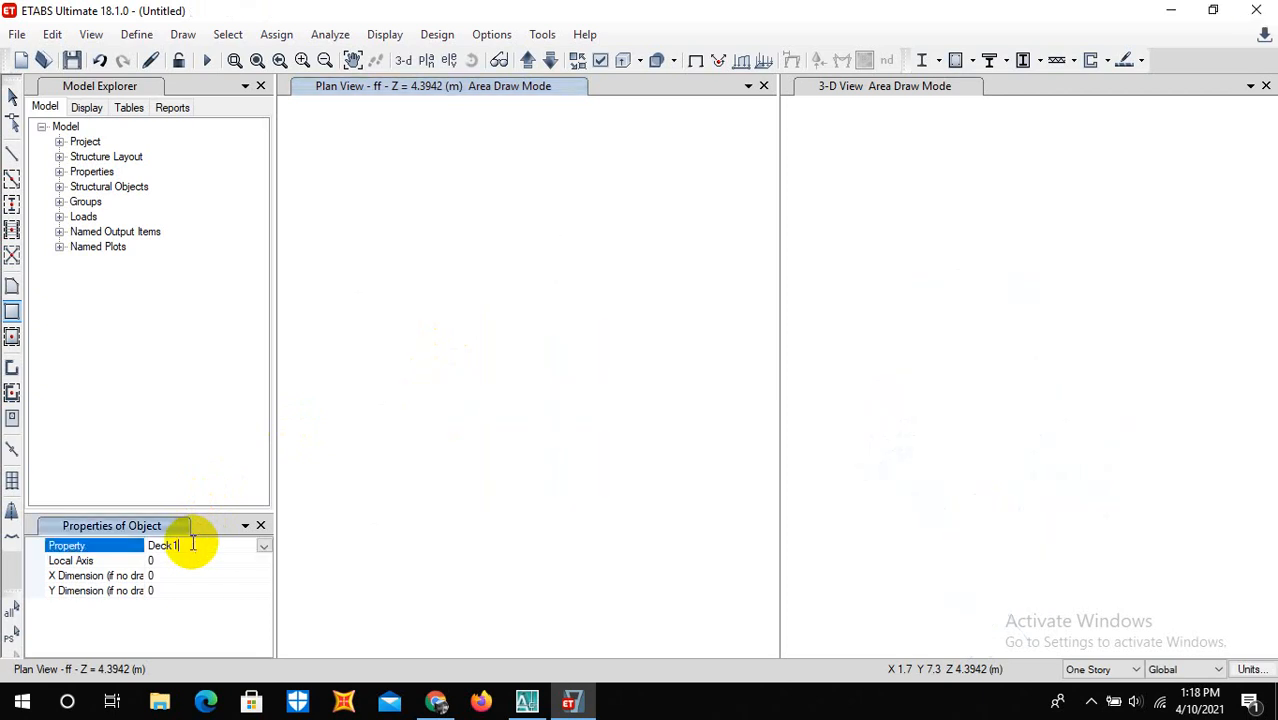
left_click(264, 546)
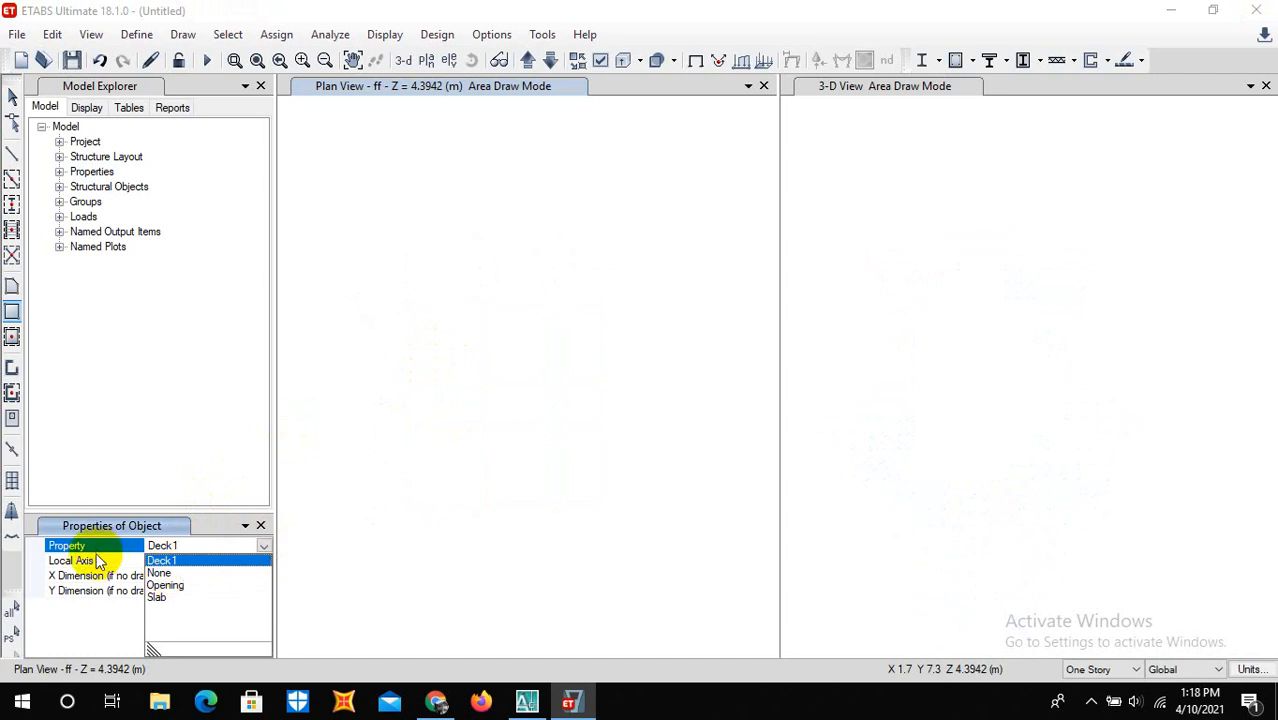
left_click(161, 598)
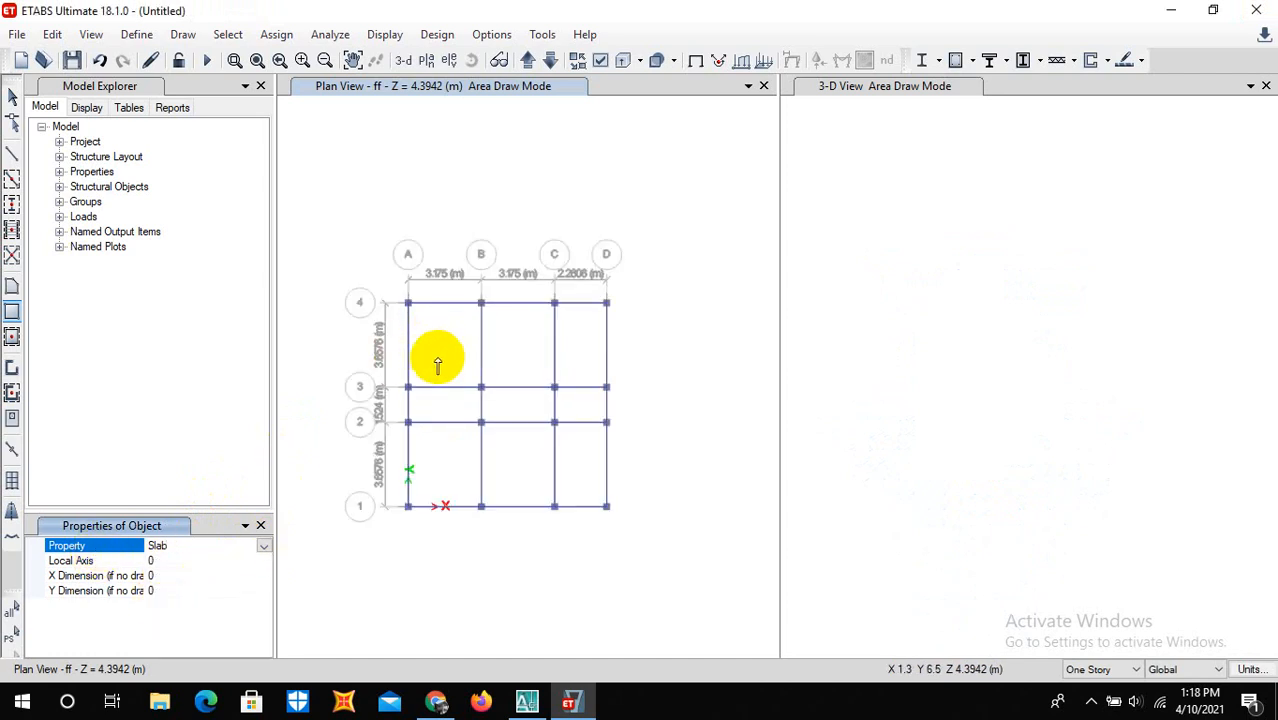
left_click(439, 342)
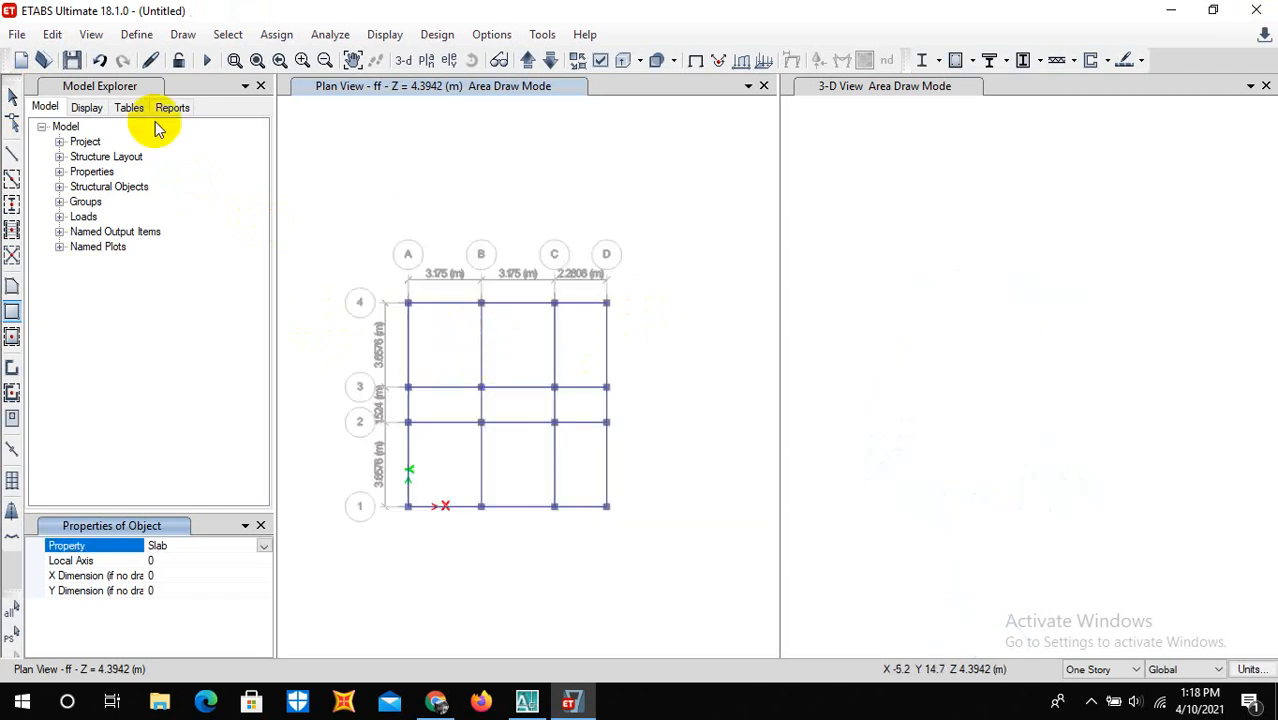
left_click(101, 60)
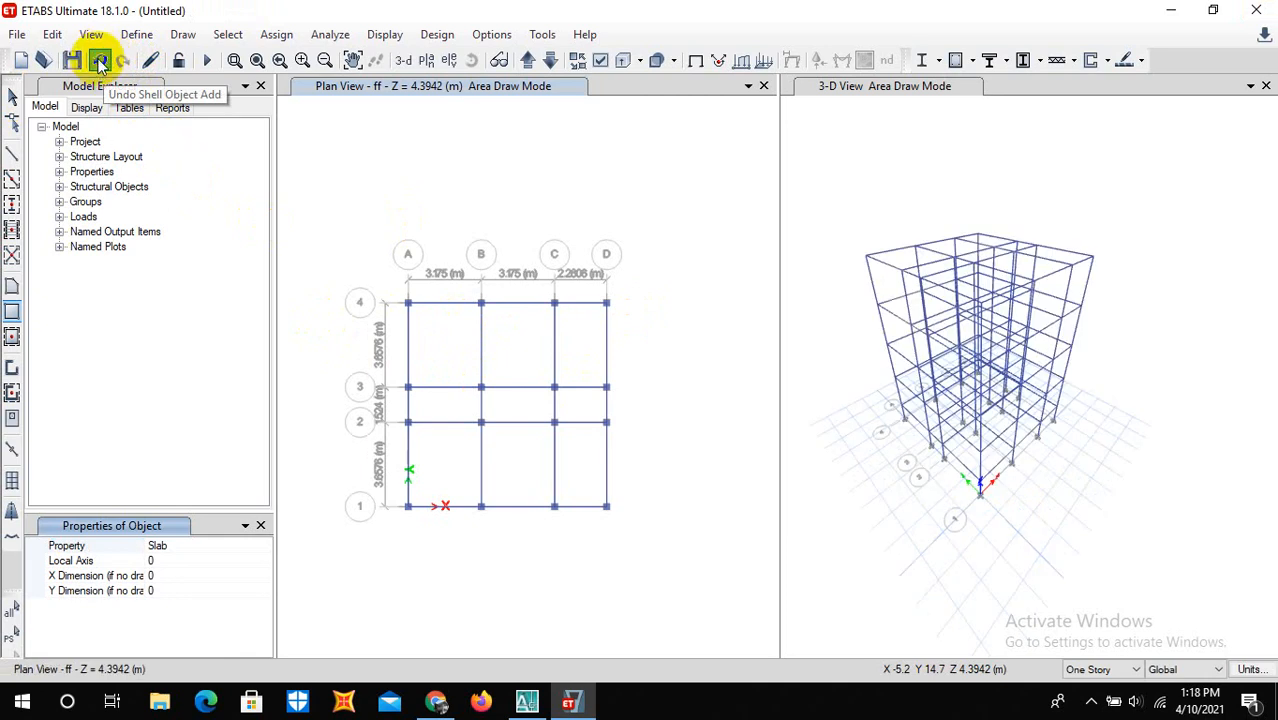
left_click(334, 153)
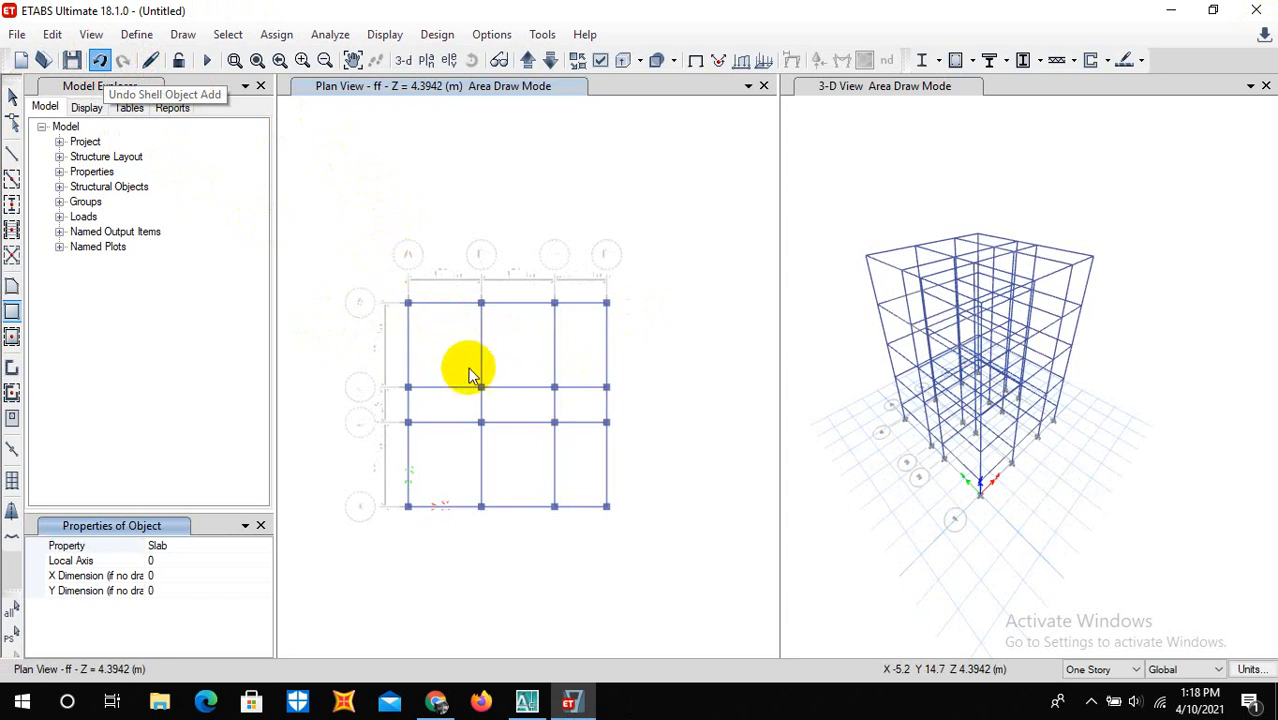
key("ctrl+z")
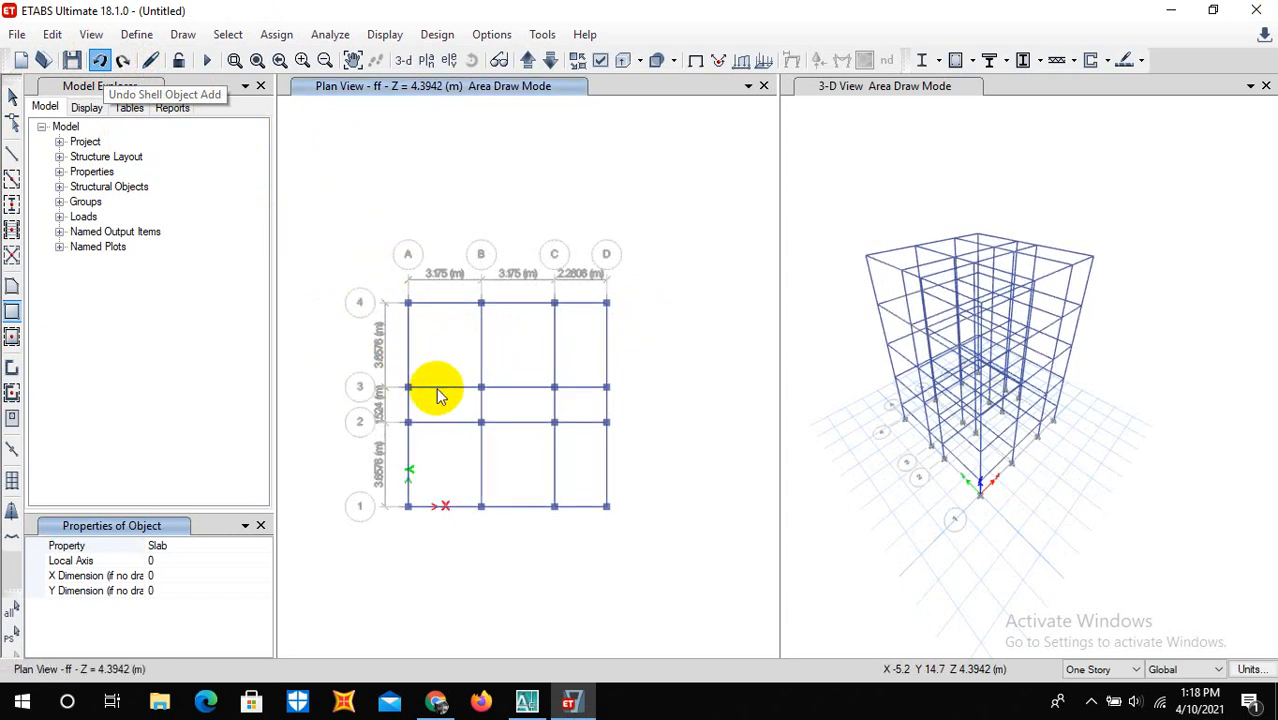
left_click(444, 328)
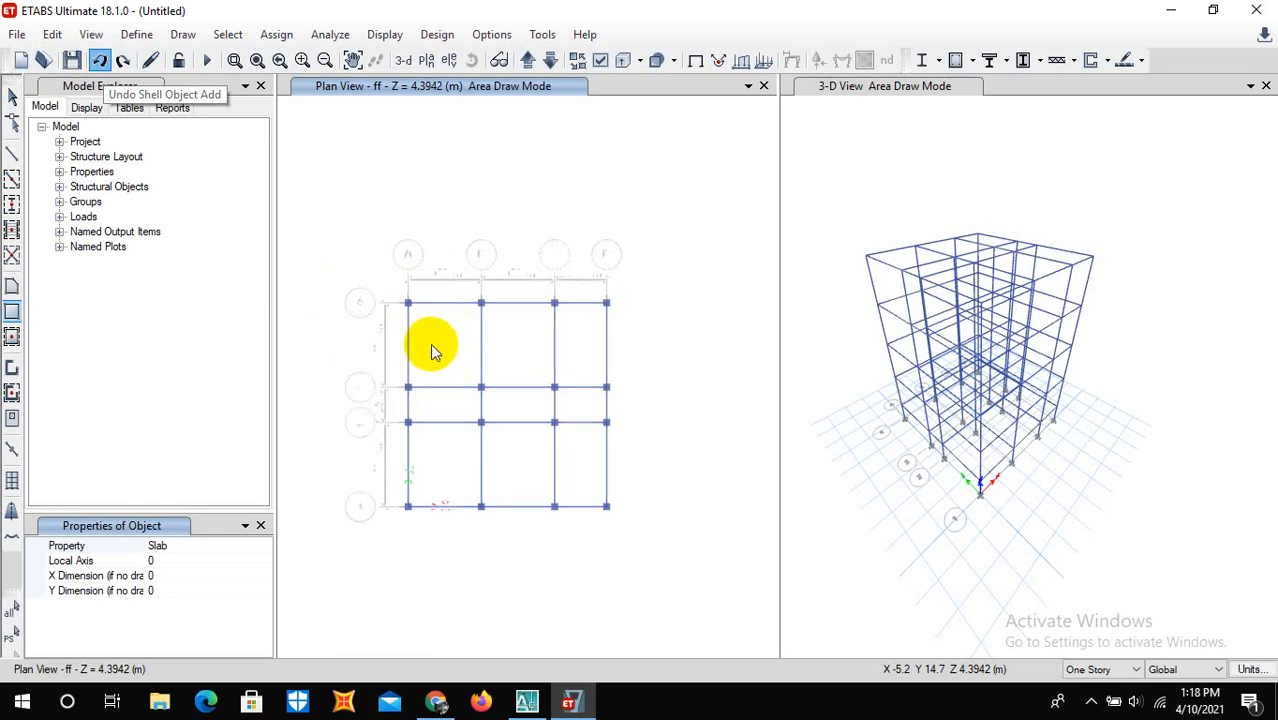
scroll(430, 346, "down", 2)
scroll(386, 368, "up", 2)
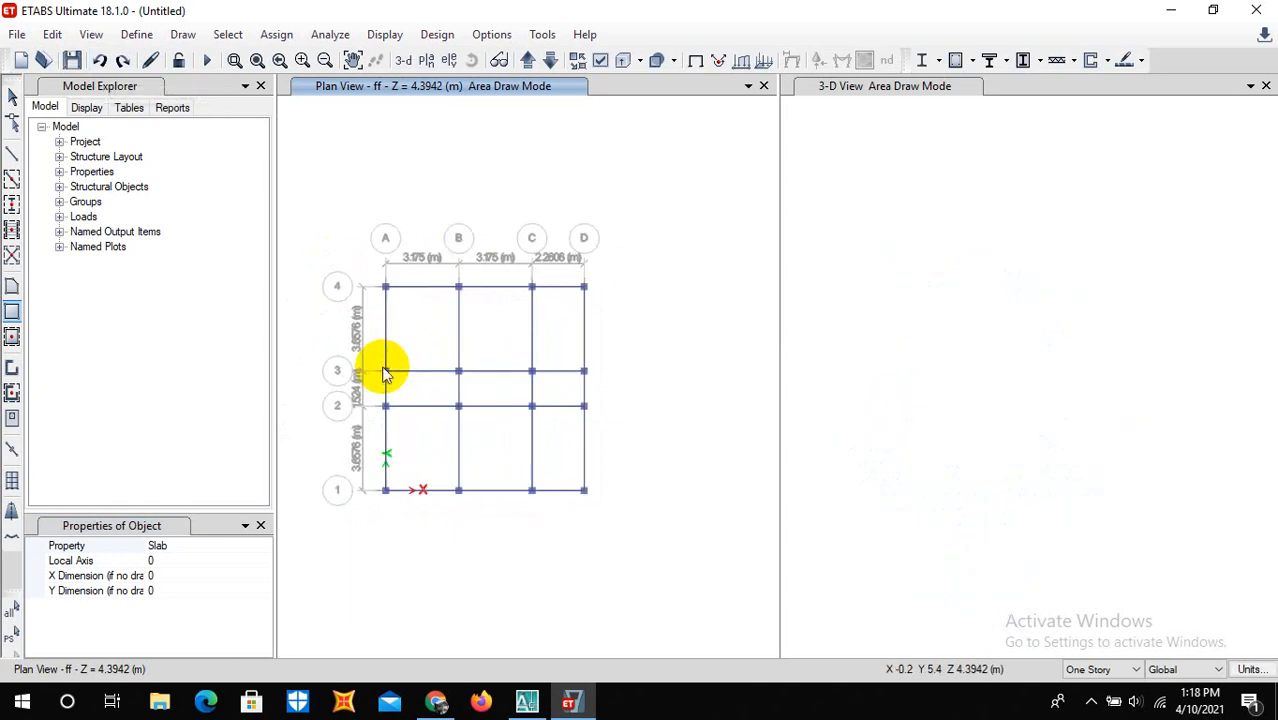
scroll(388, 368, "up", 2)
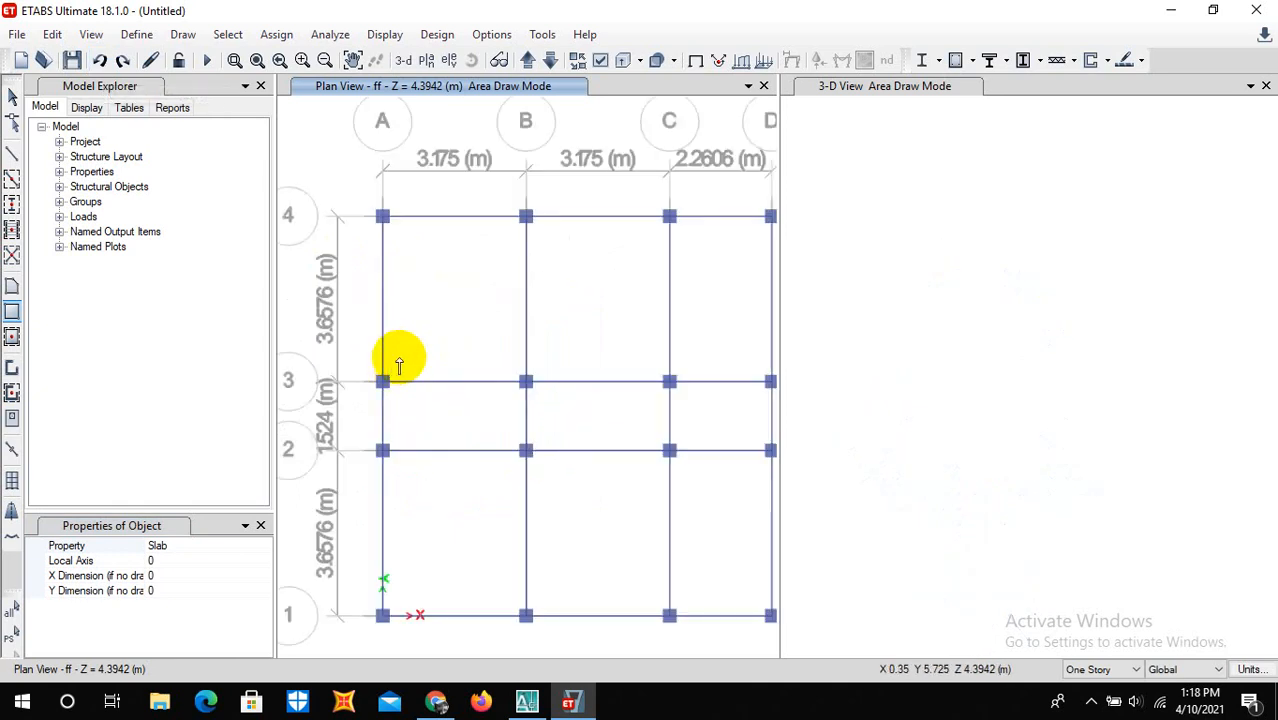
scroll(398, 356, "down", 2)
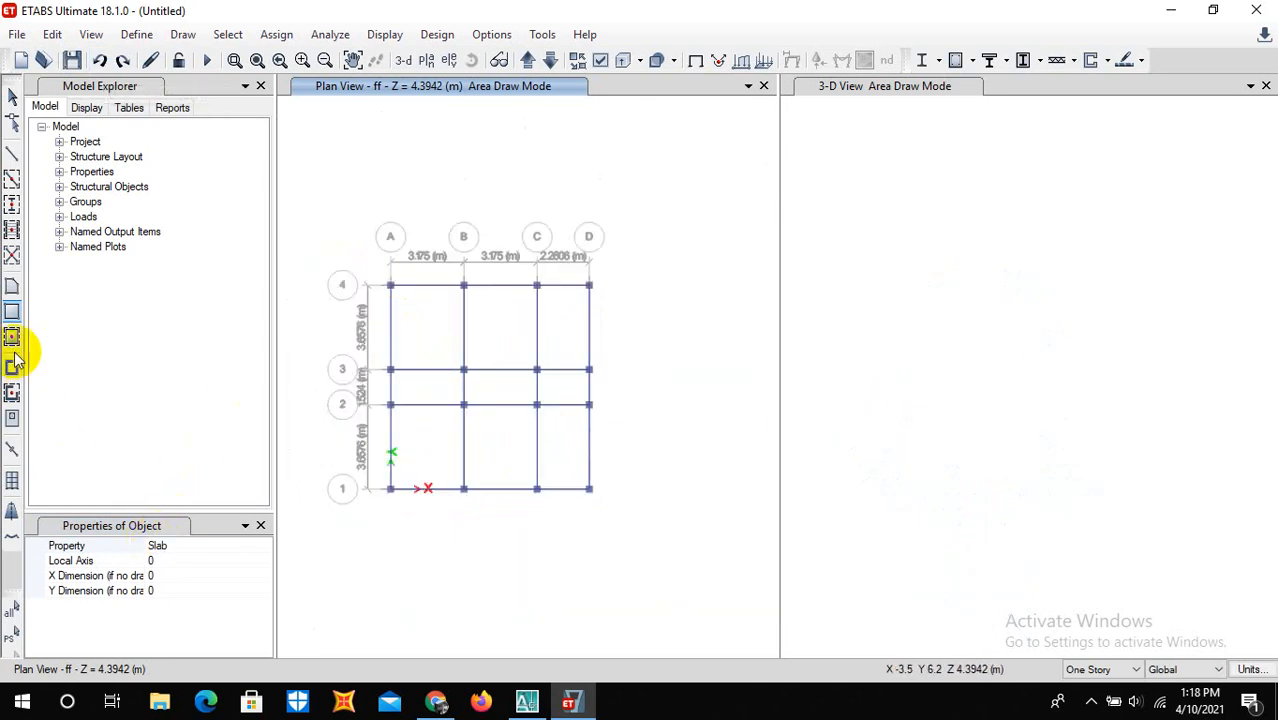
Quick-draw floors with the Slab property on story ff in every grid bay except C–D between 3 and 4, and leave the drawing mode
left_click(163, 545)
left_click(263, 545)
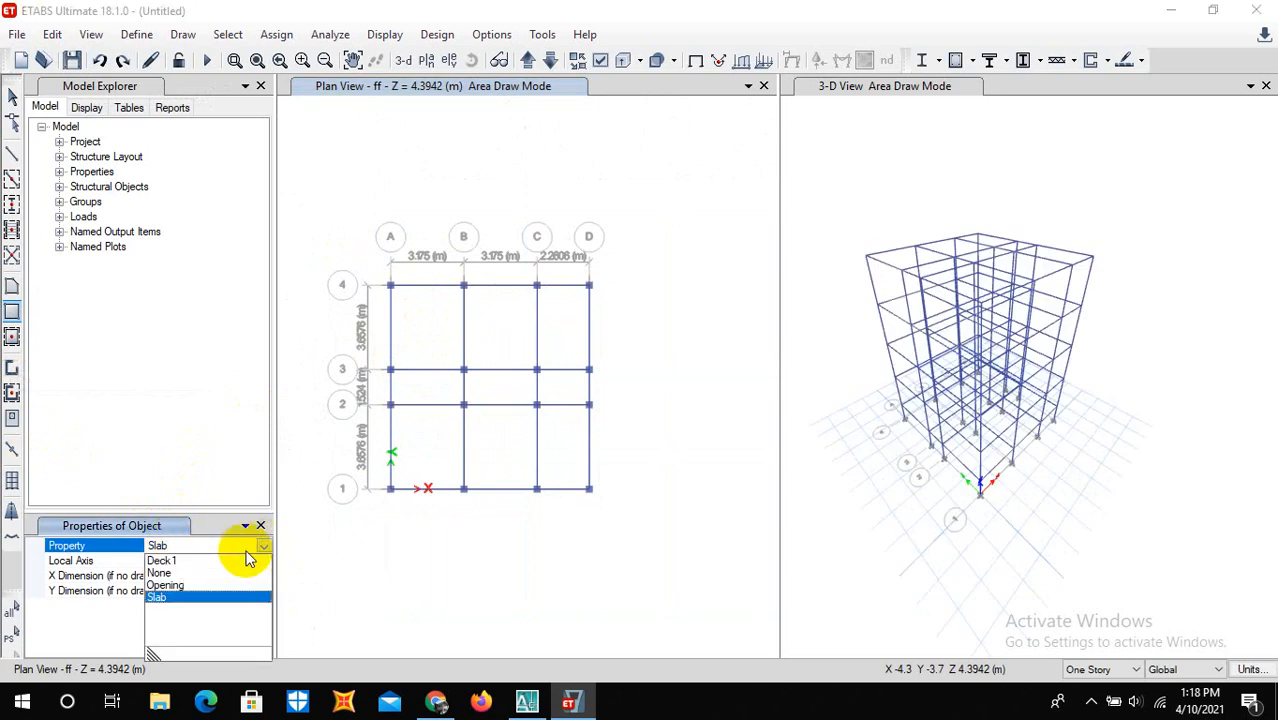
left_click(170, 600)
left_click(12, 337)
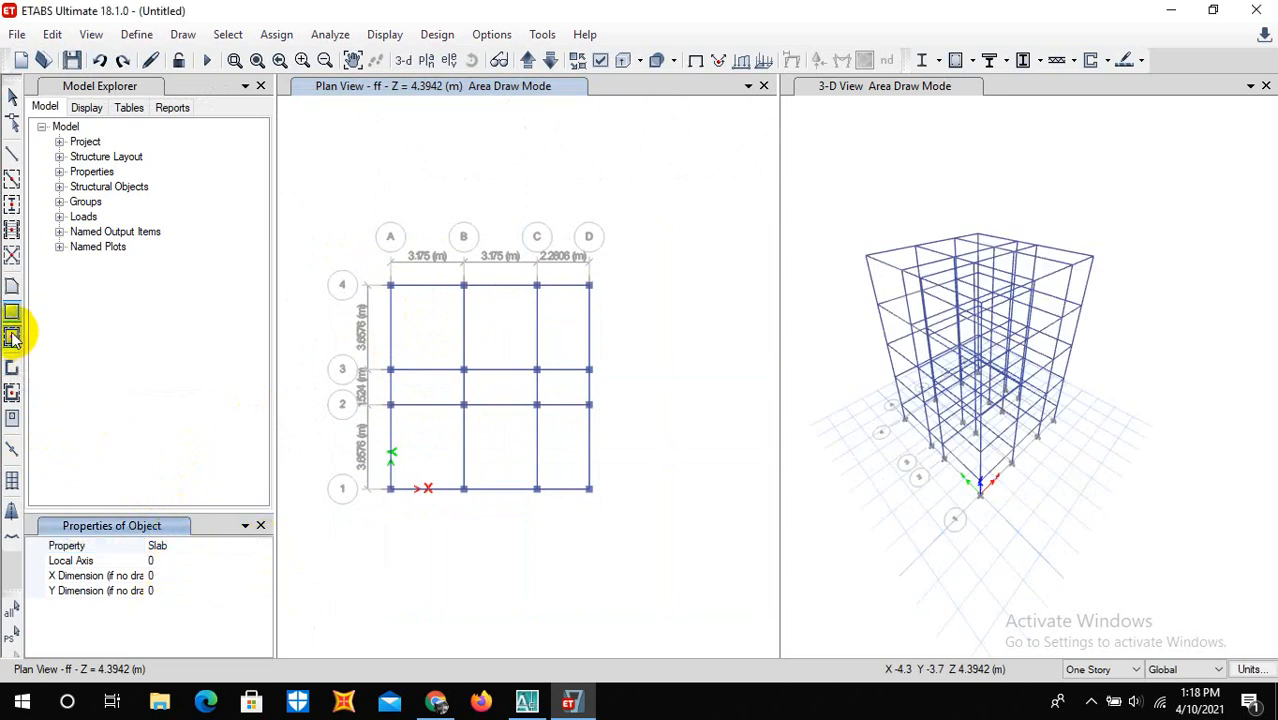
left_click(416, 324)
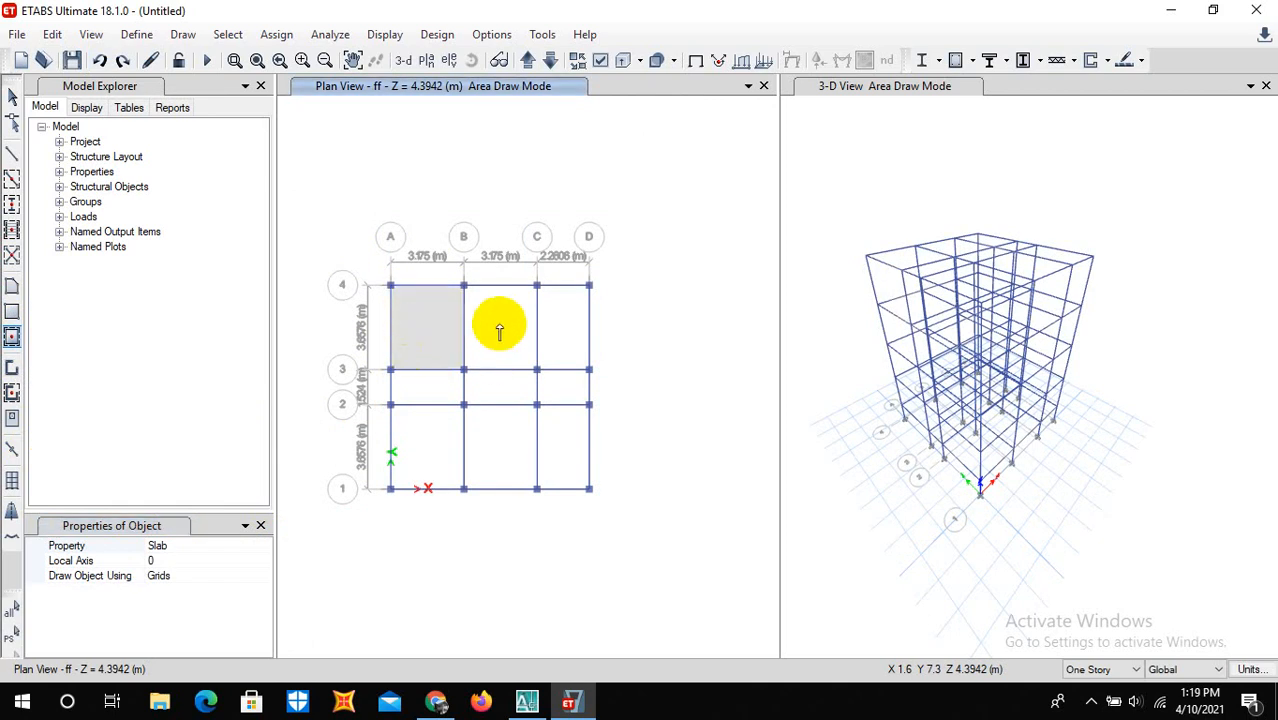
left_click(504, 328)
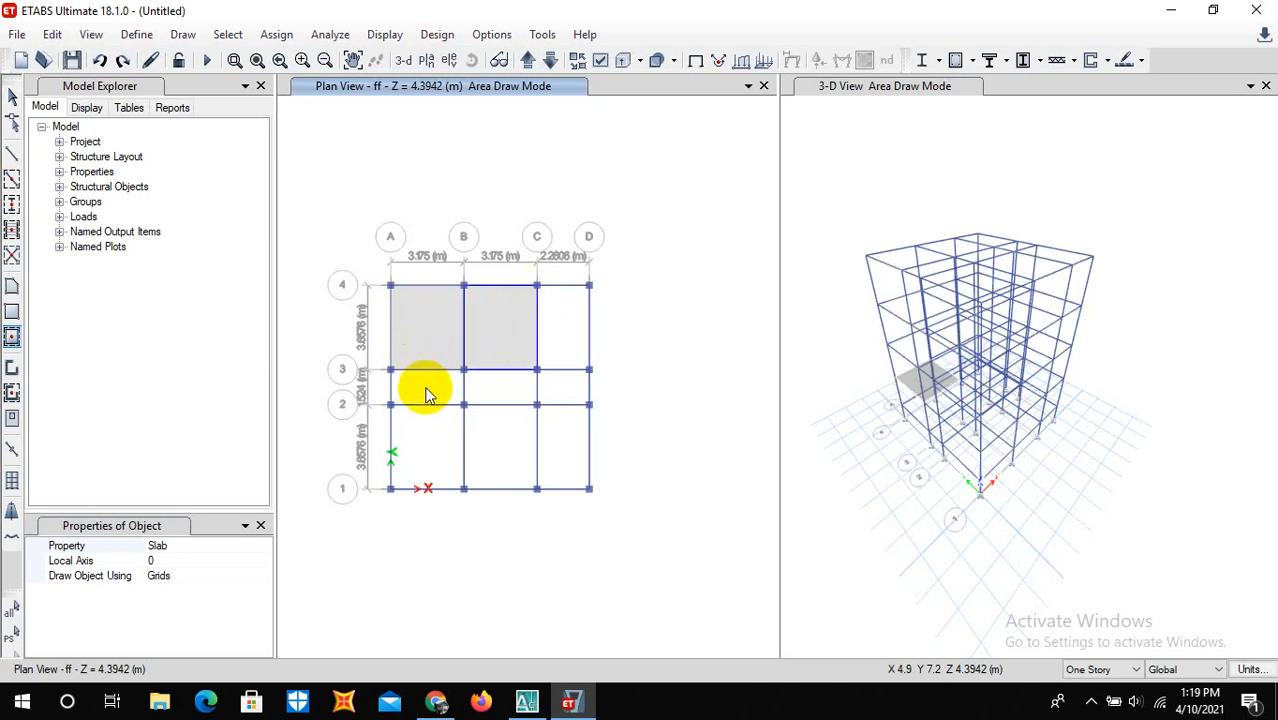
left_click(422, 442)
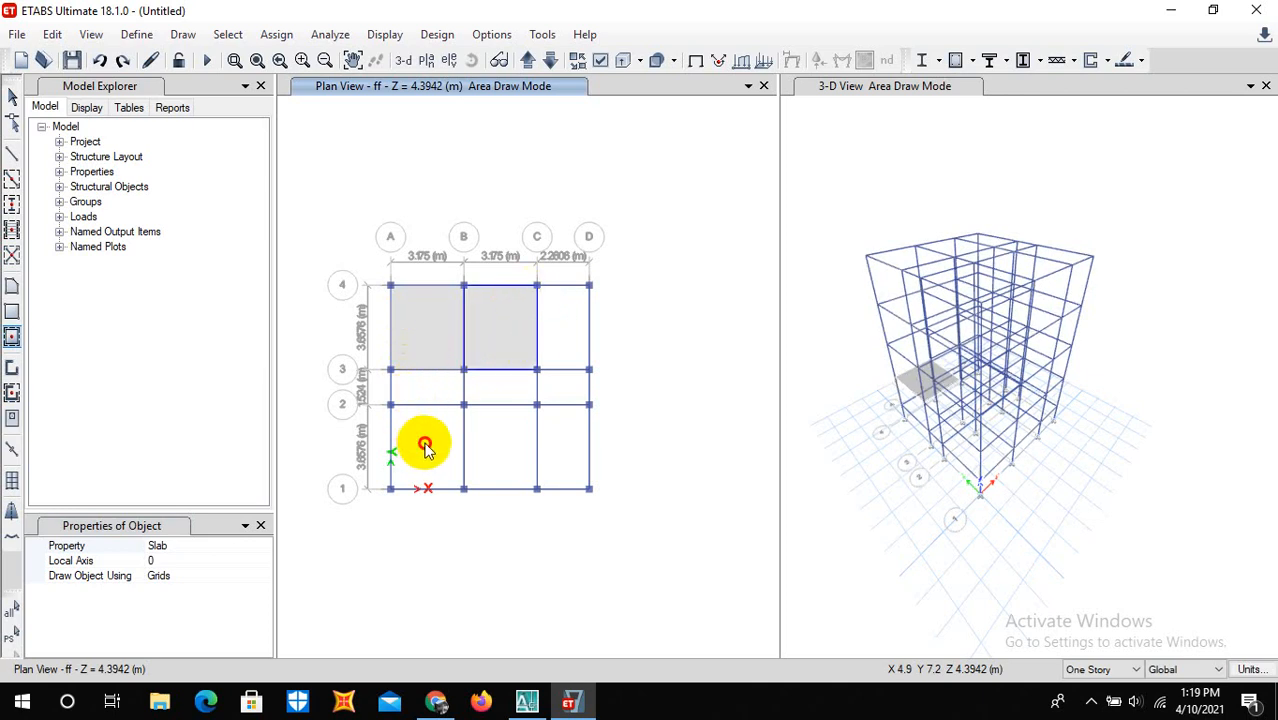
left_click(563, 447)
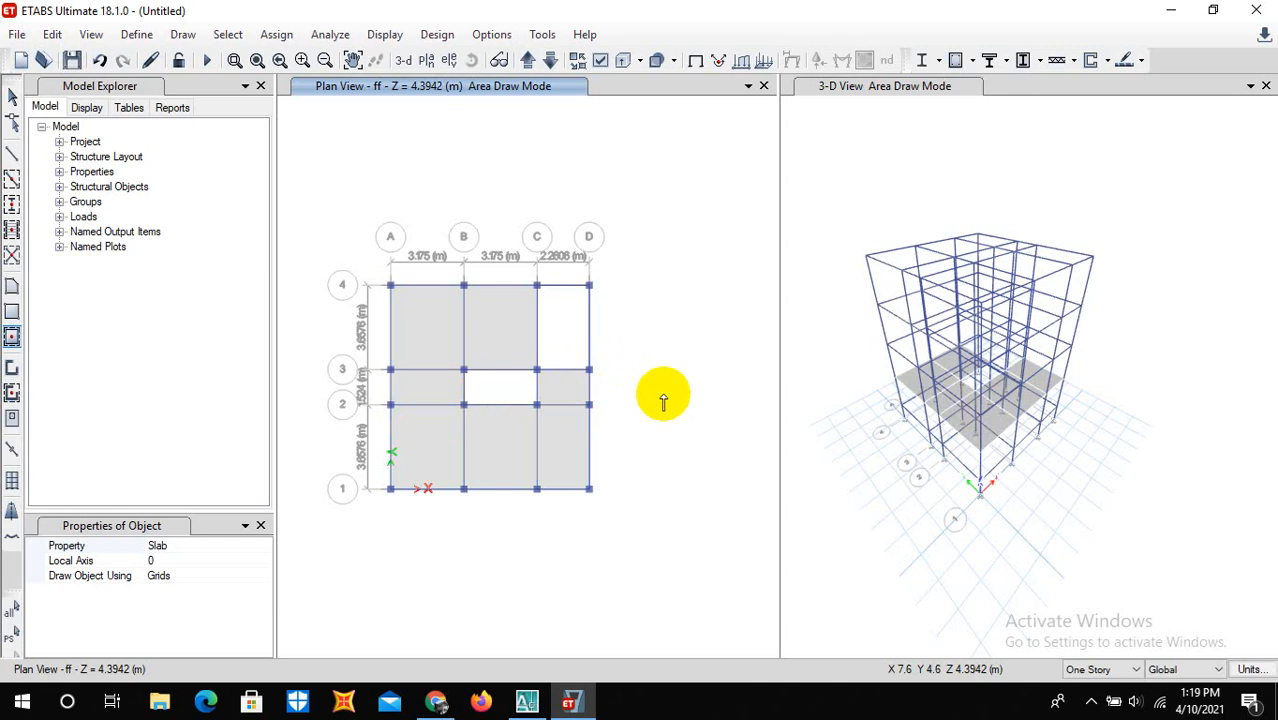
left_click(478, 381)
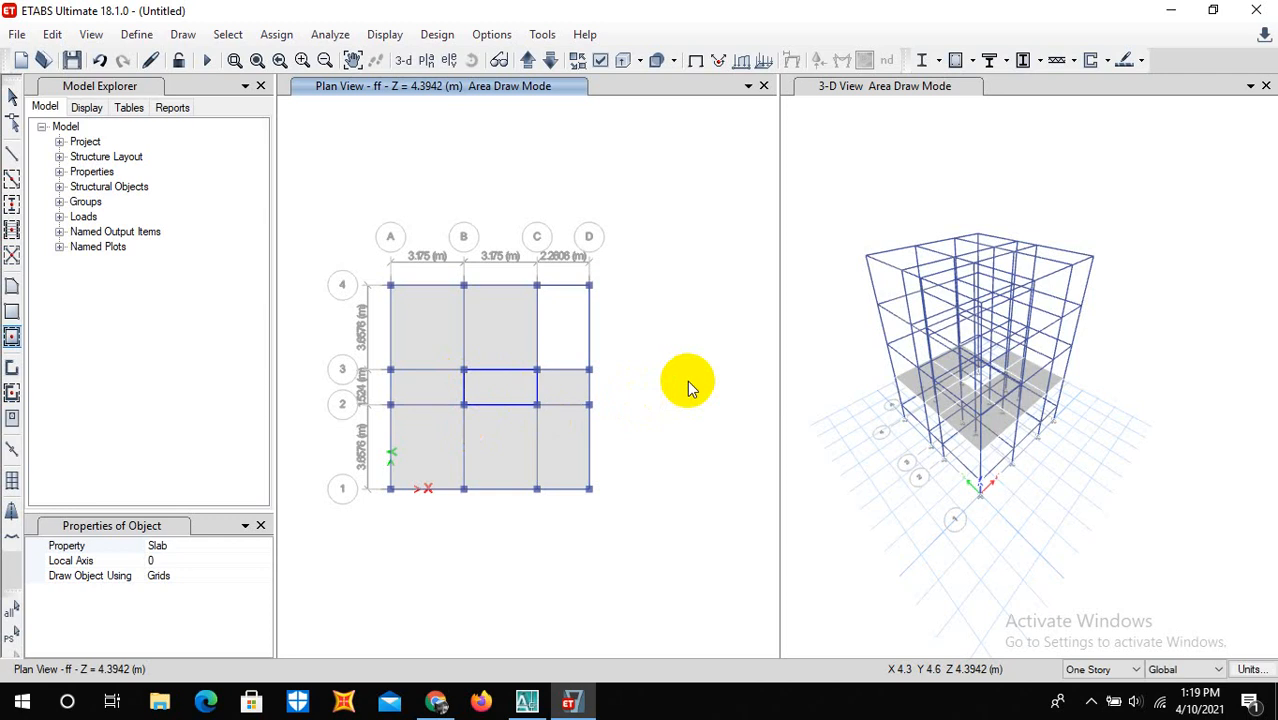
left_click(12, 96)
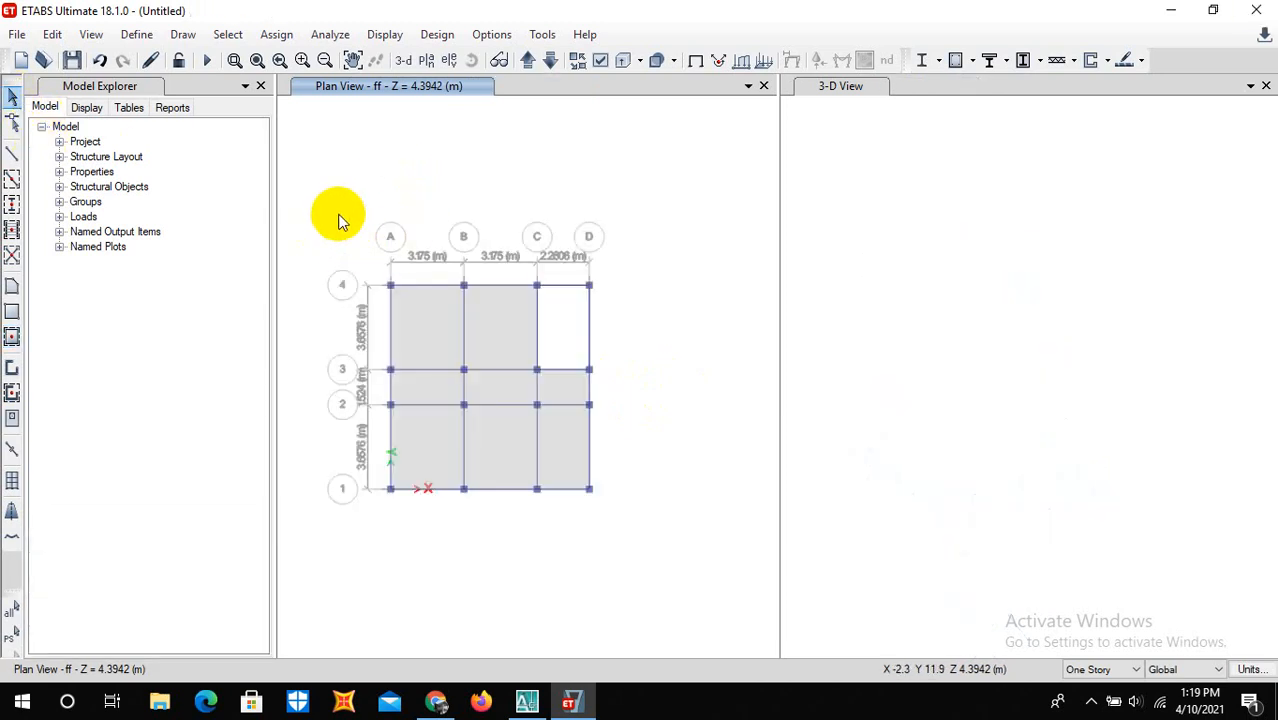
Select all eight slab panels on story ff
left_click(228, 35)
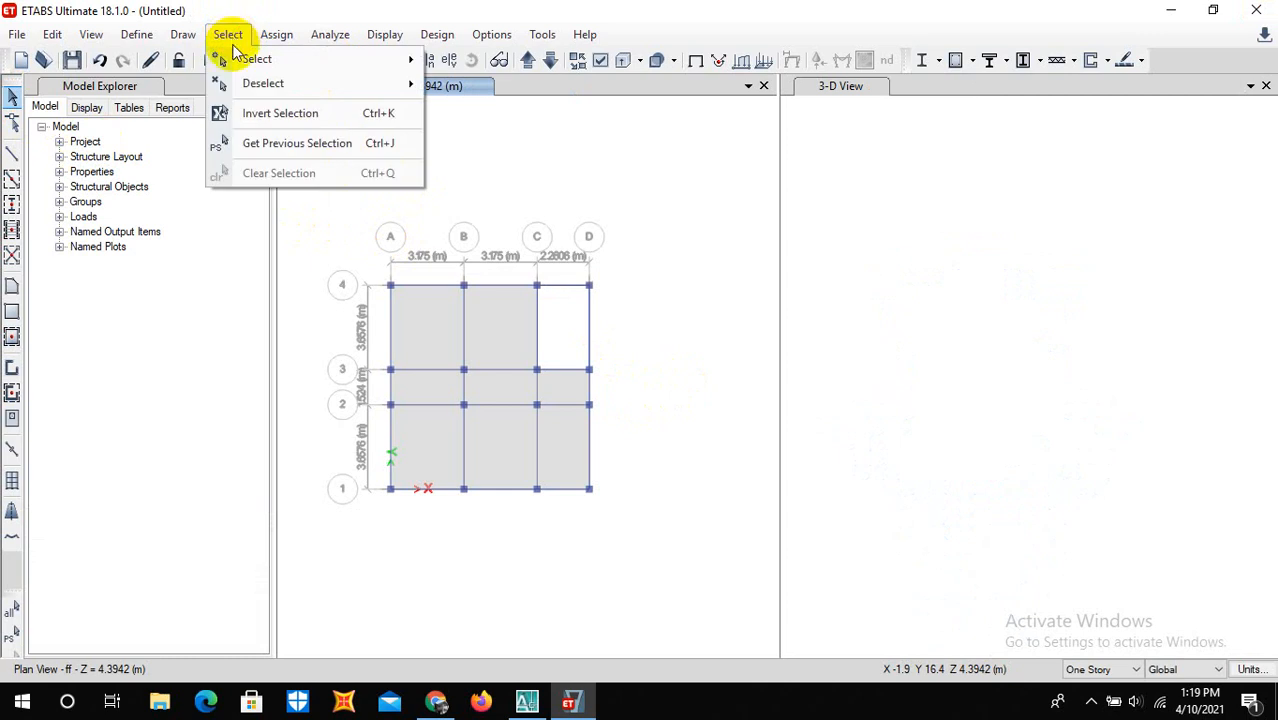
left_click(228, 35)
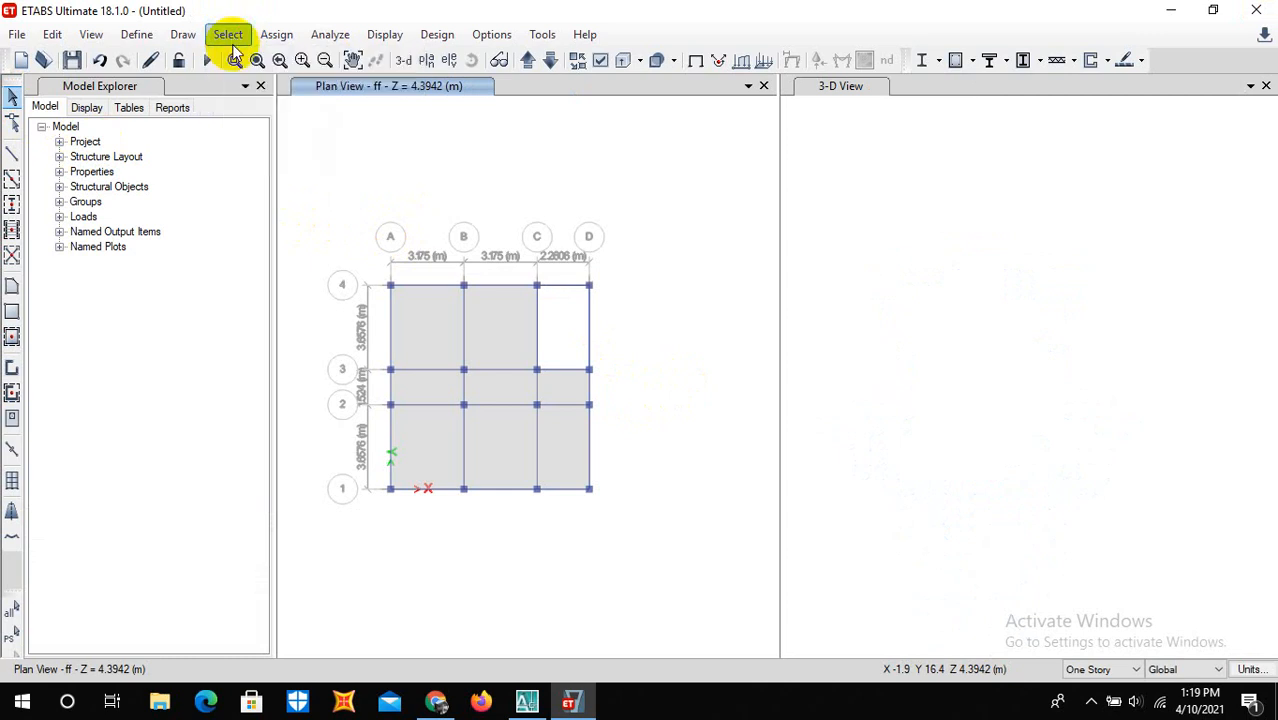
left_click(437, 320)
left_click(513, 334)
left_click(433, 382)
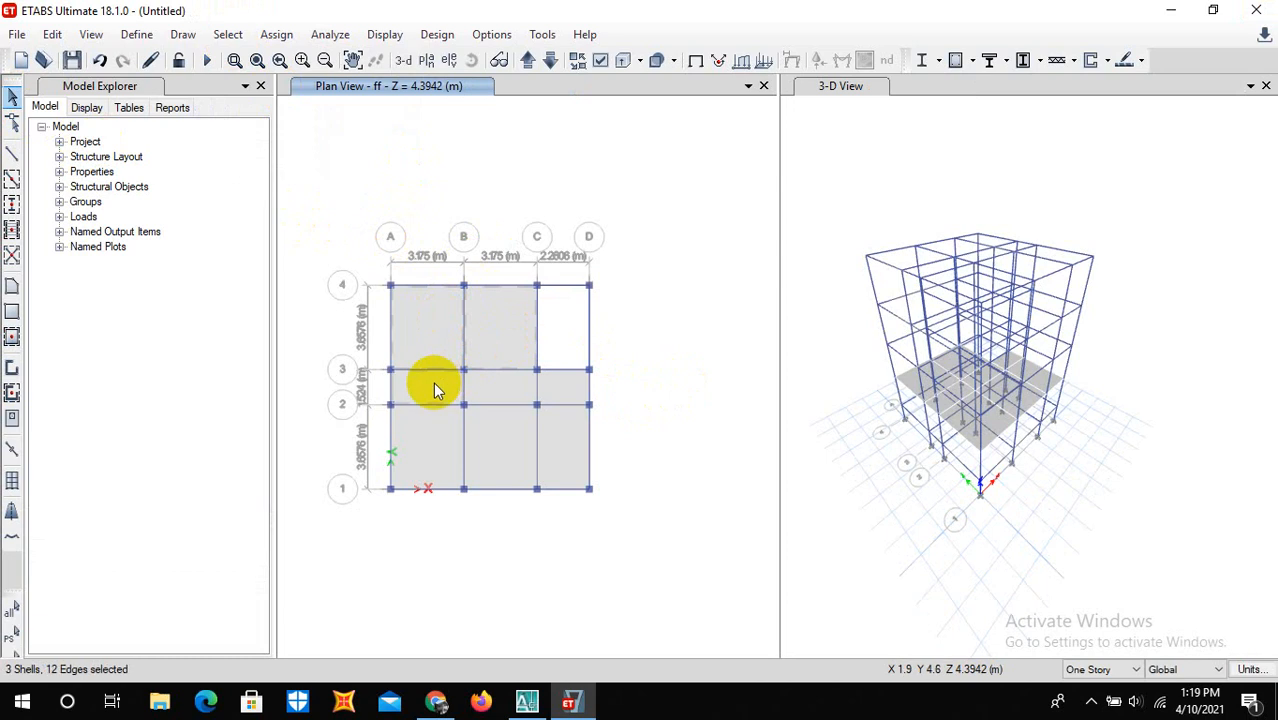
left_click(506, 386)
left_click(575, 390)
left_click(550, 425)
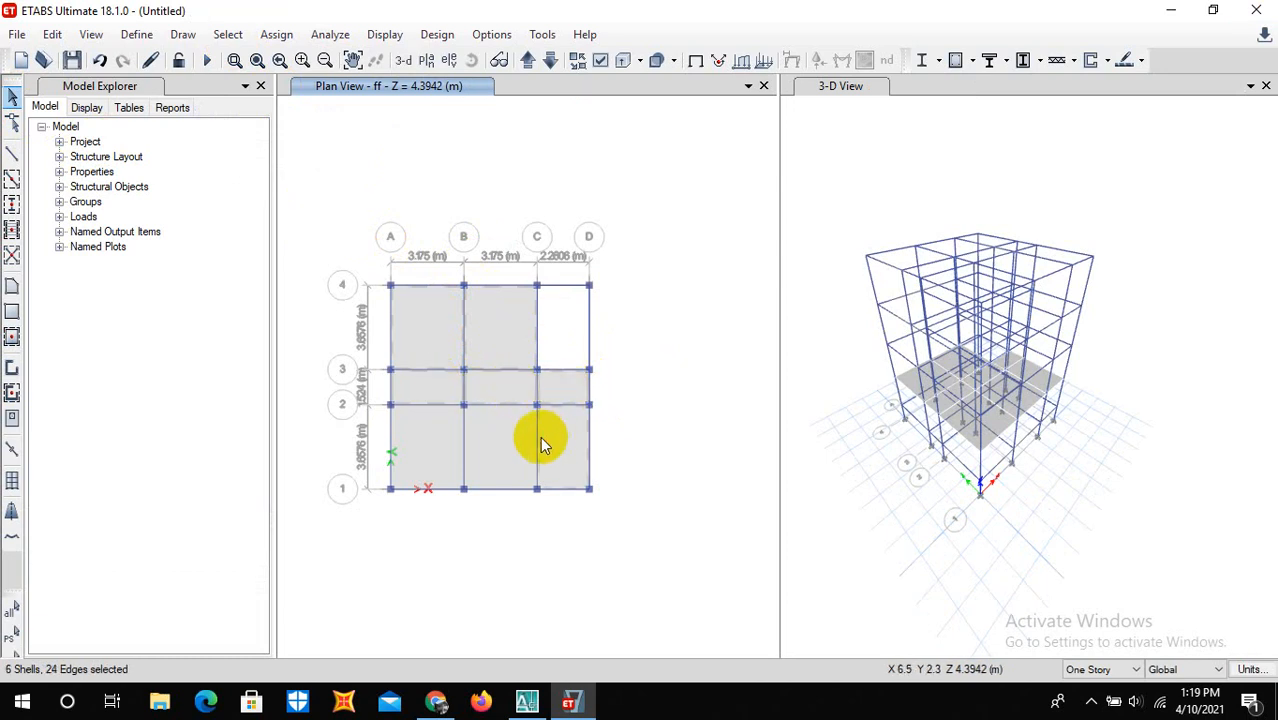
left_click(505, 437)
left_click(403, 427)
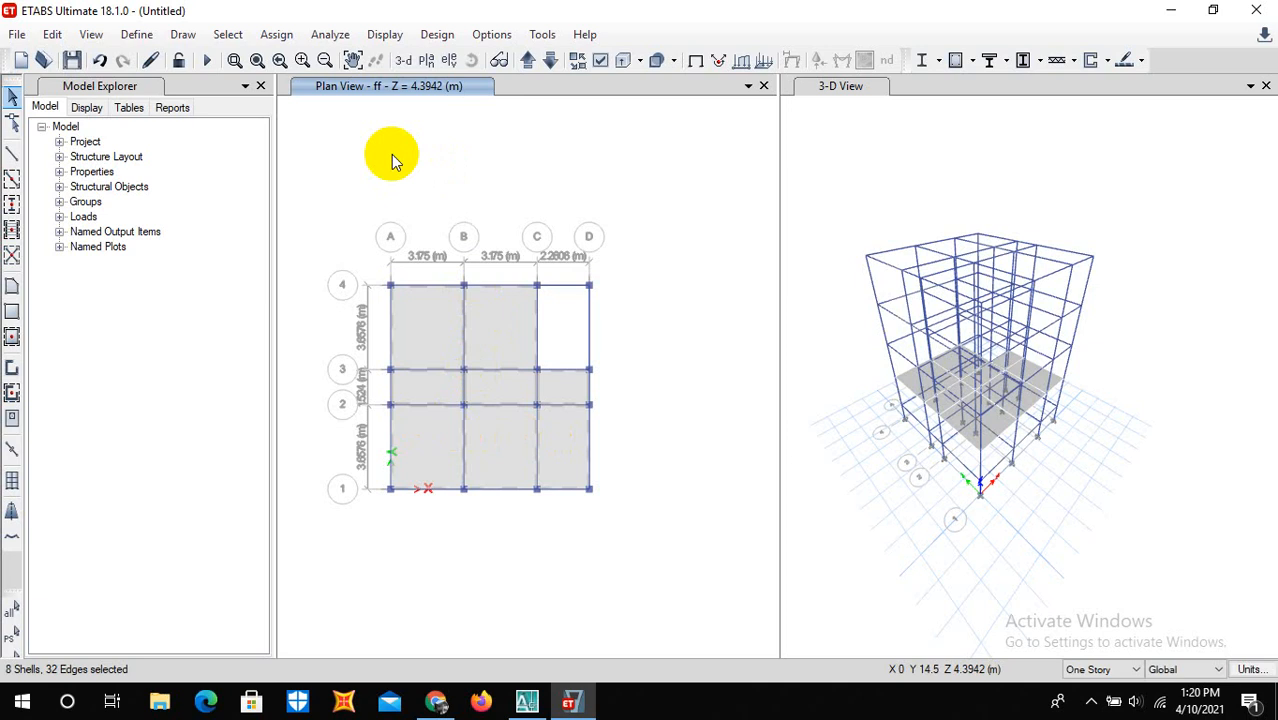
Replicate the selected slabs by story onto 2f, 3f and tf, keeping the original objects
key("ctrl+r")
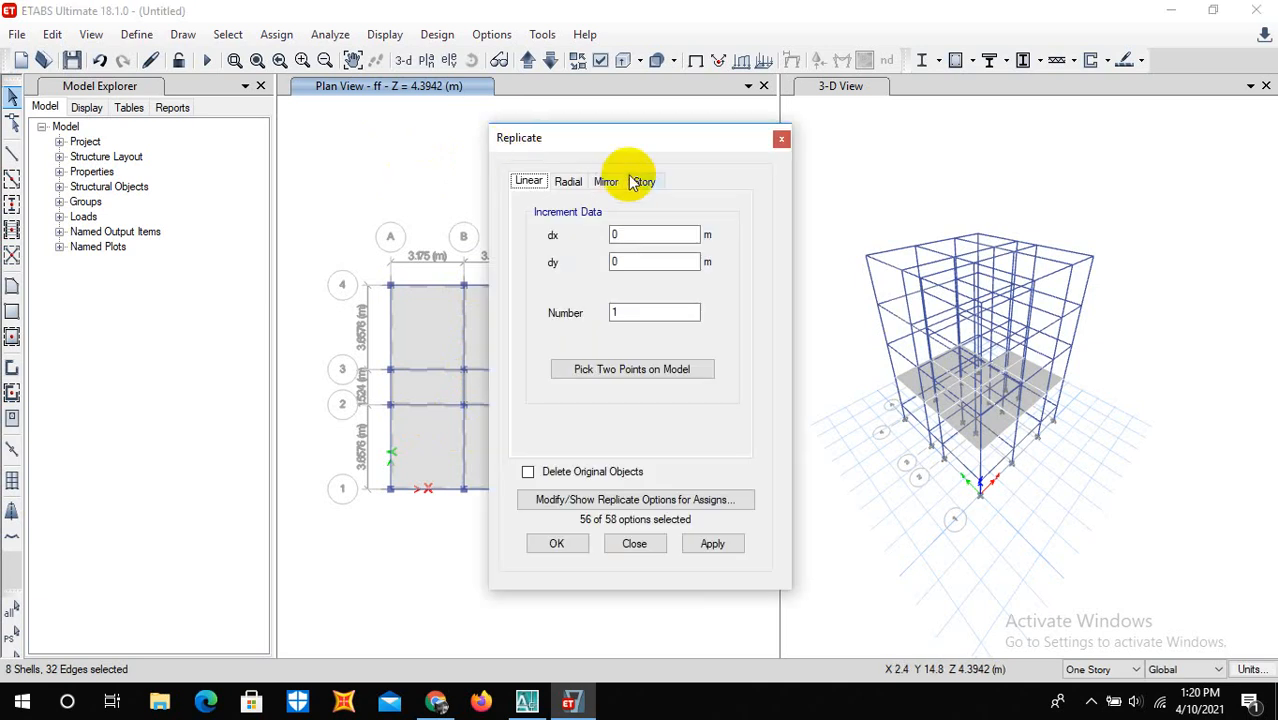
left_click(638, 181)
left_click(554, 263)
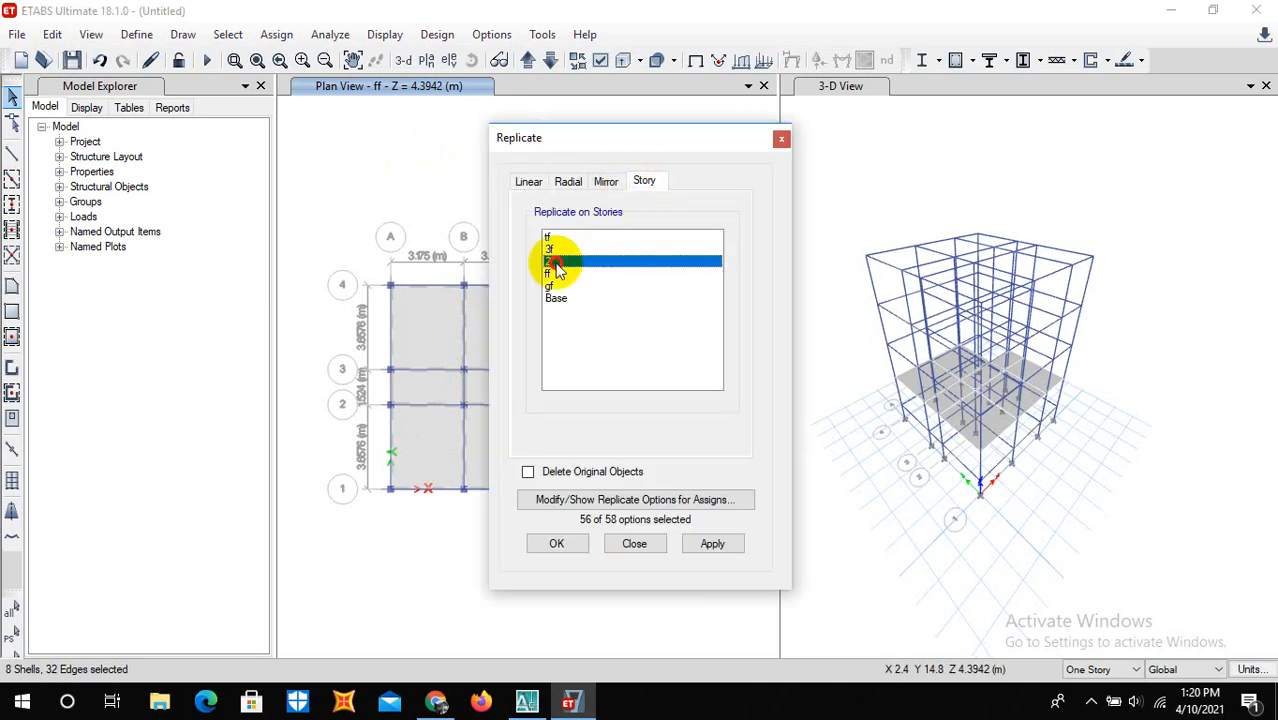
left_click_drag(556, 268, 556, 242)
left_click(712, 543)
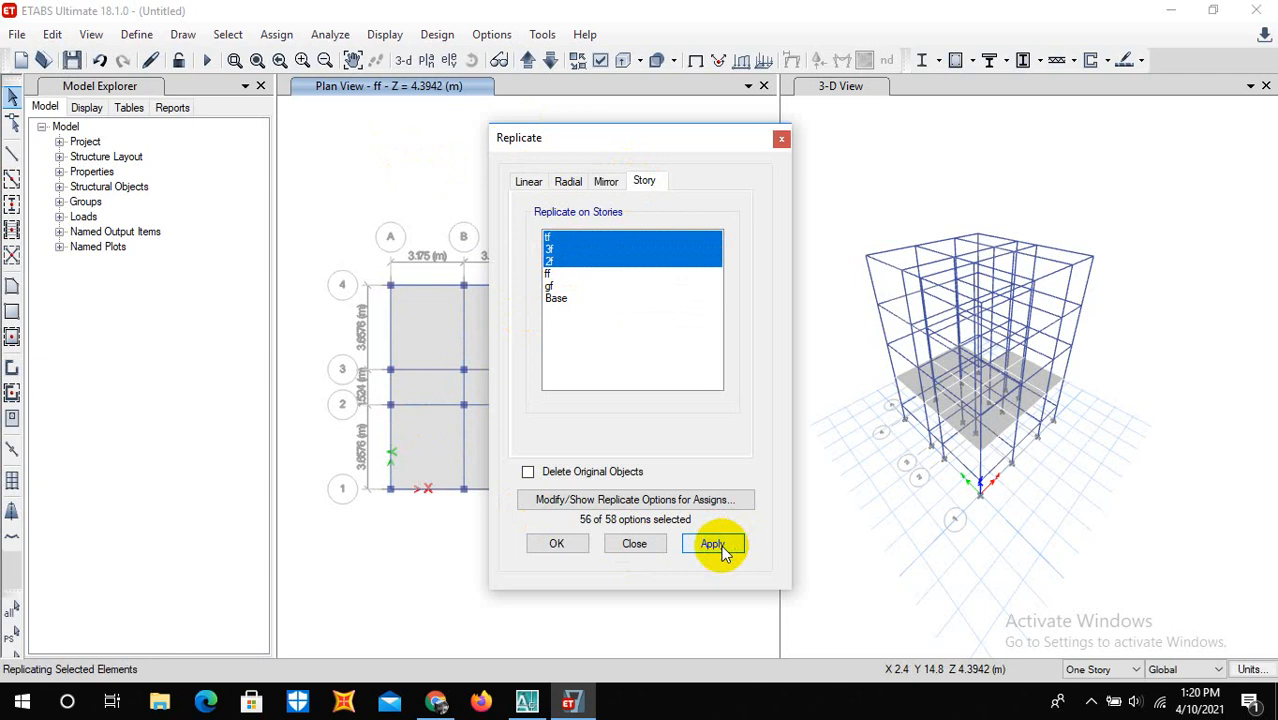
left_click(558, 543)
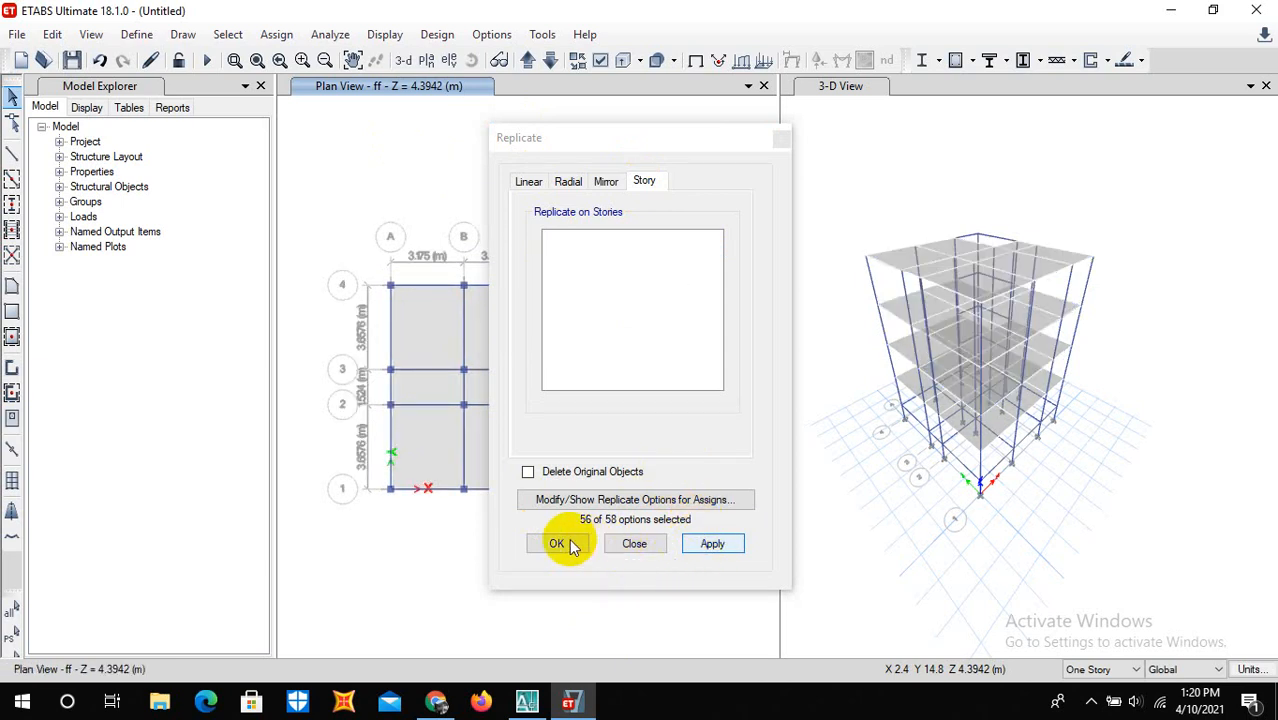
left_click(557, 543)
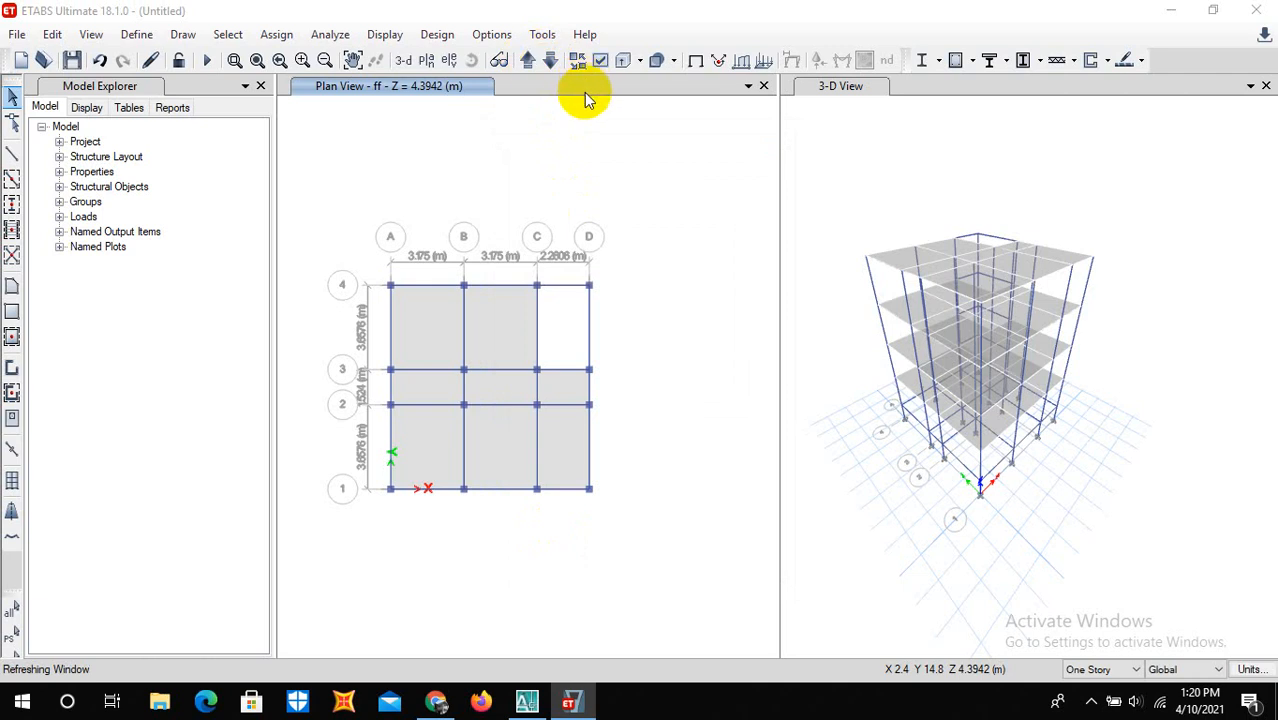
Quick-draw a floor with the Slab property on story tf in bay C–D between grids 3 and 4
left_click(528, 62)
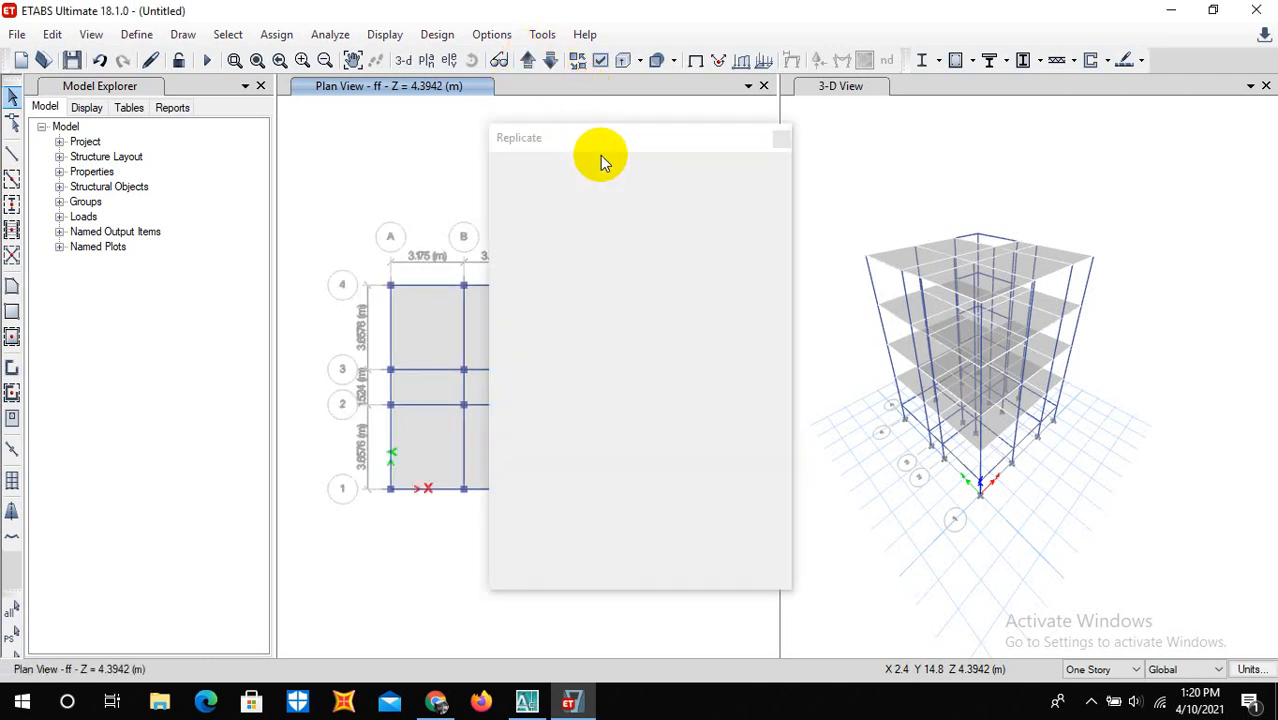
left_click(527, 62)
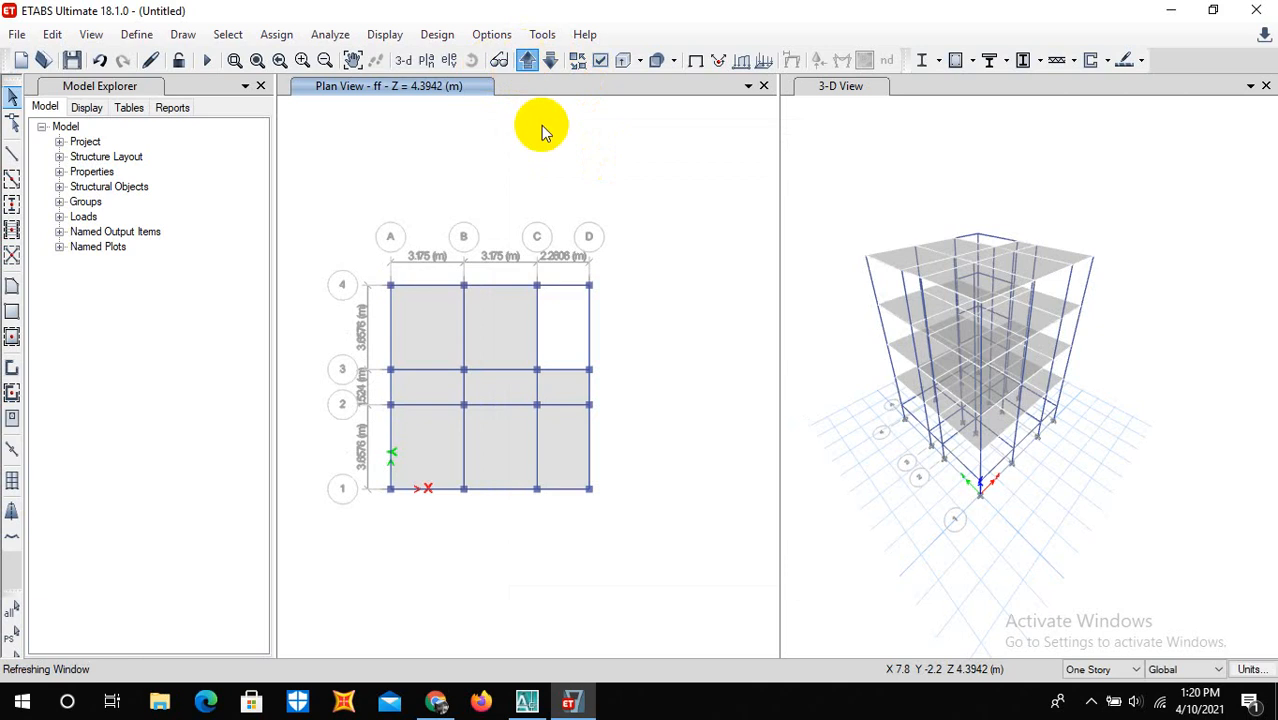
left_click(524, 62)
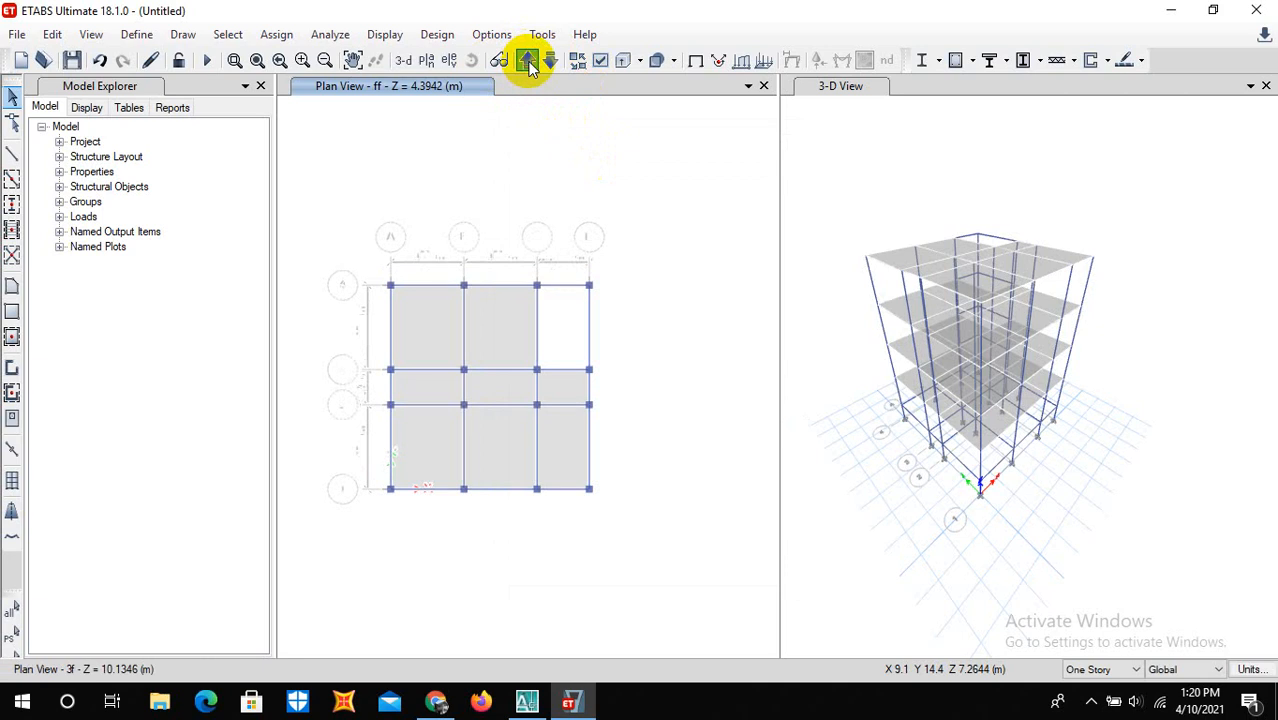
left_click(527, 62)
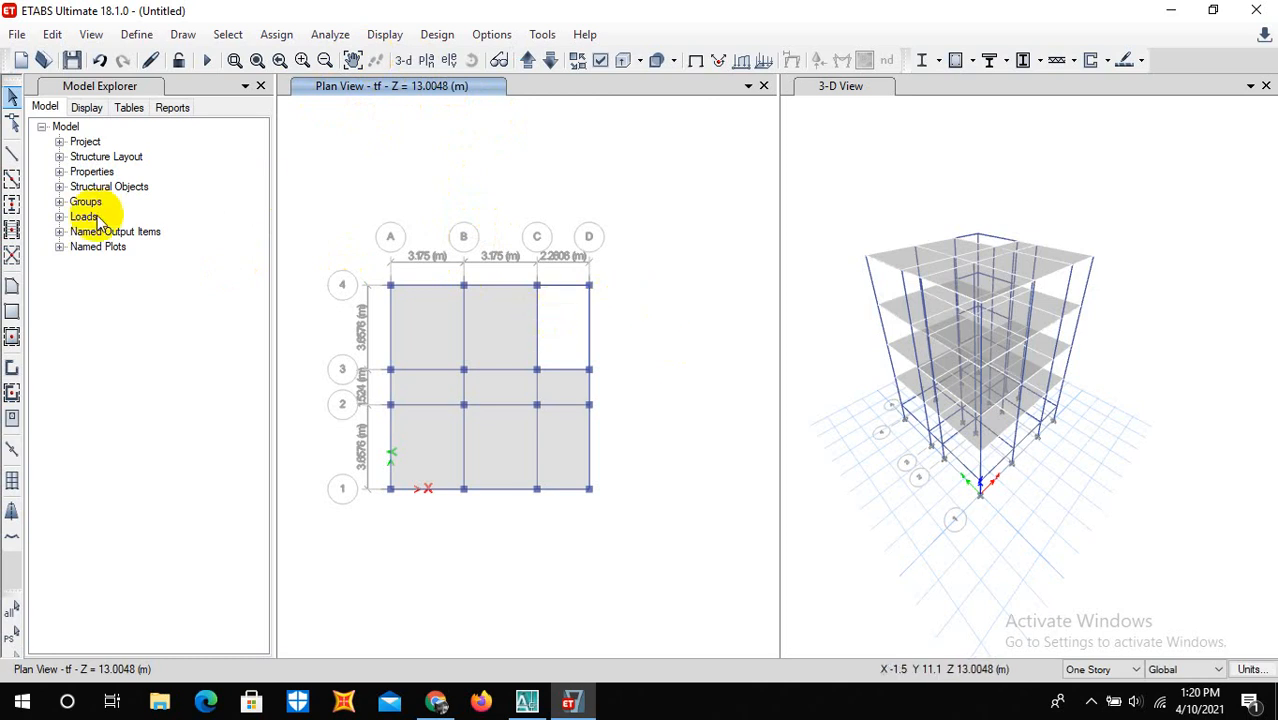
left_click(12, 338)
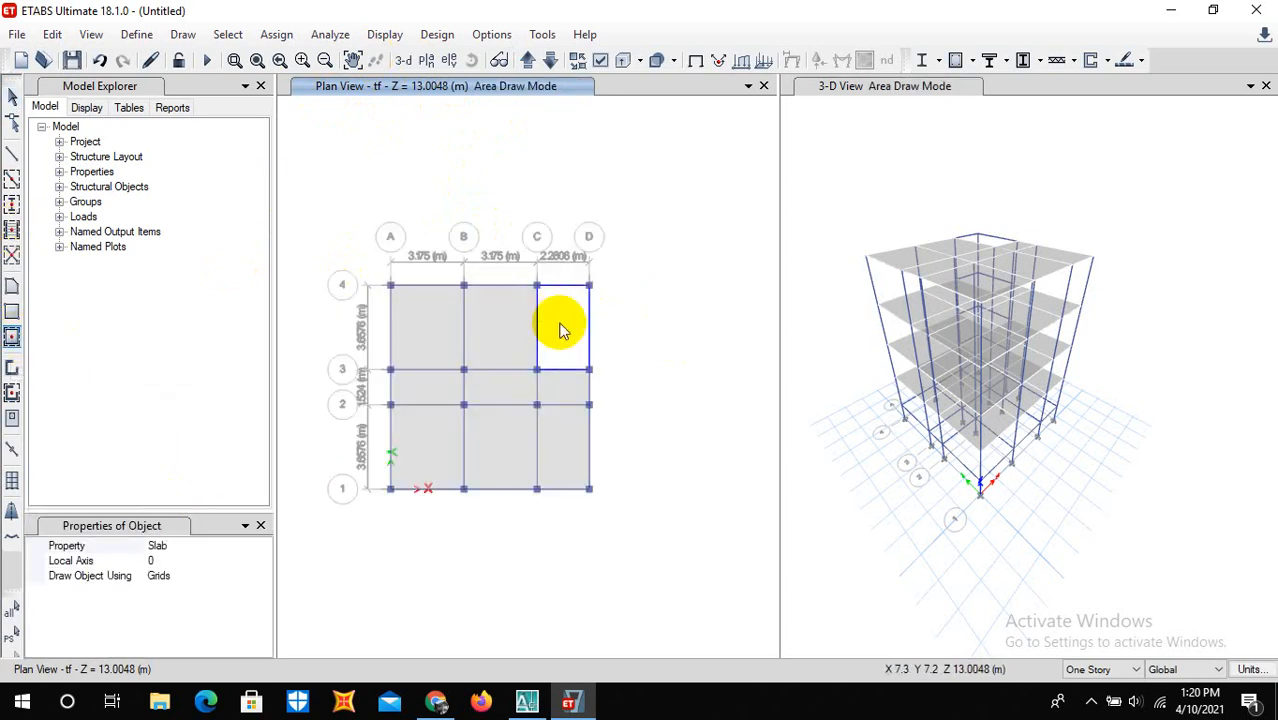
left_click(559, 324)
Switch to AutoCAD and compare the floor plans, examining the extent of the rooms and terrace on the third floor plan
left_click(527, 702)
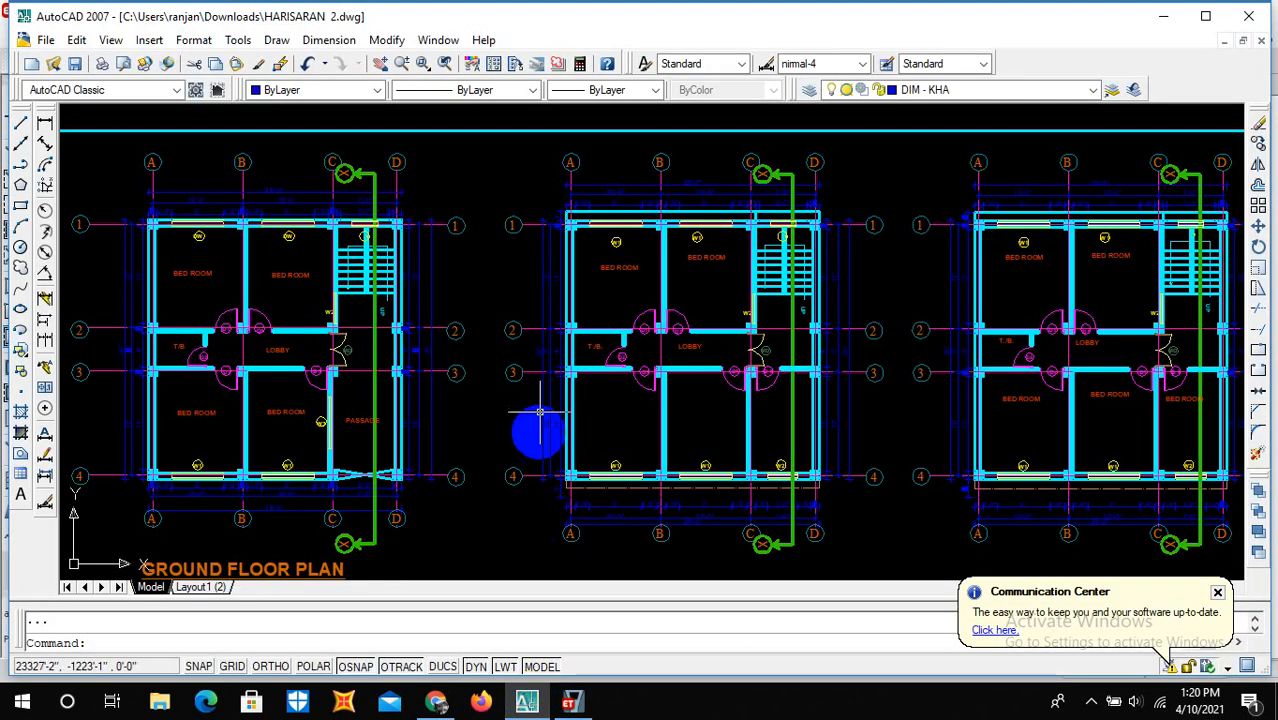
scroll(540, 412, "down", 3)
scroll(662, 285, "down", 2)
scroll(643, 374, "up", 3)
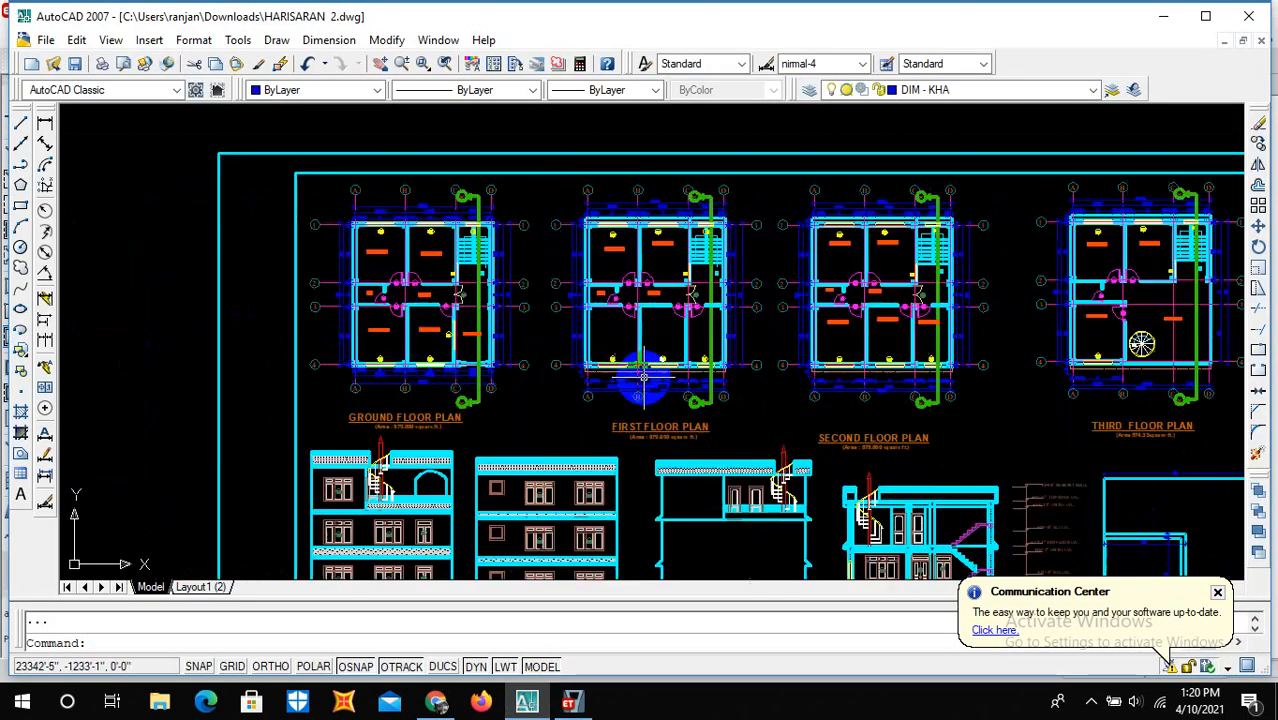
scroll(643, 374, "down", 1)
scroll(918, 315, "up", 2)
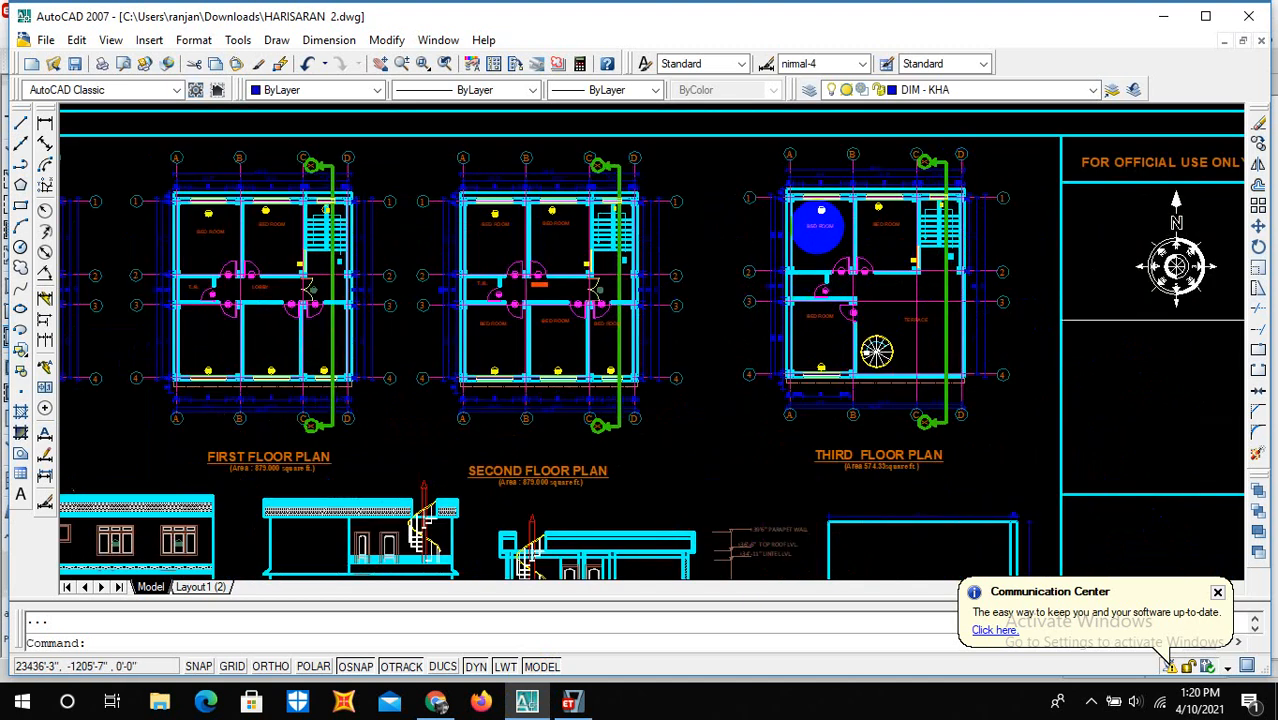
scroll(820, 222, "down", 2)
scroll(920, 250, "up", 1)
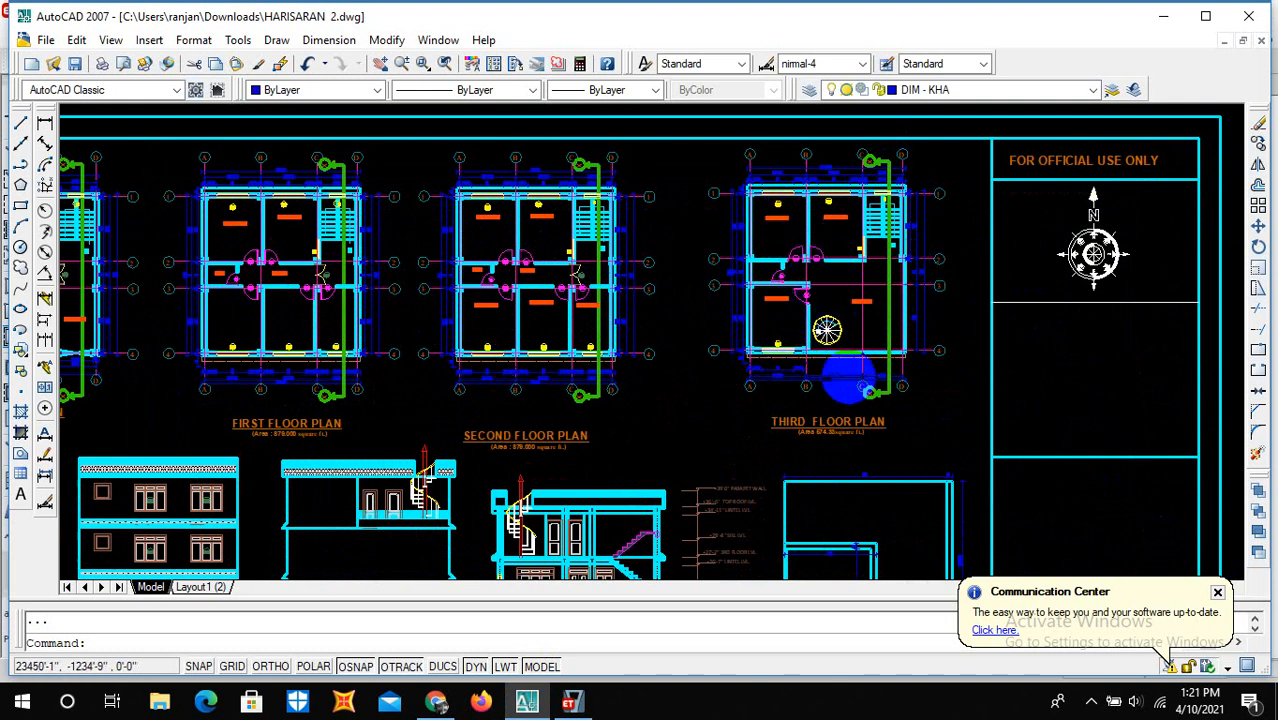
scroll(855, 376, "up", 2)
scroll(712, 393, "down", 2)
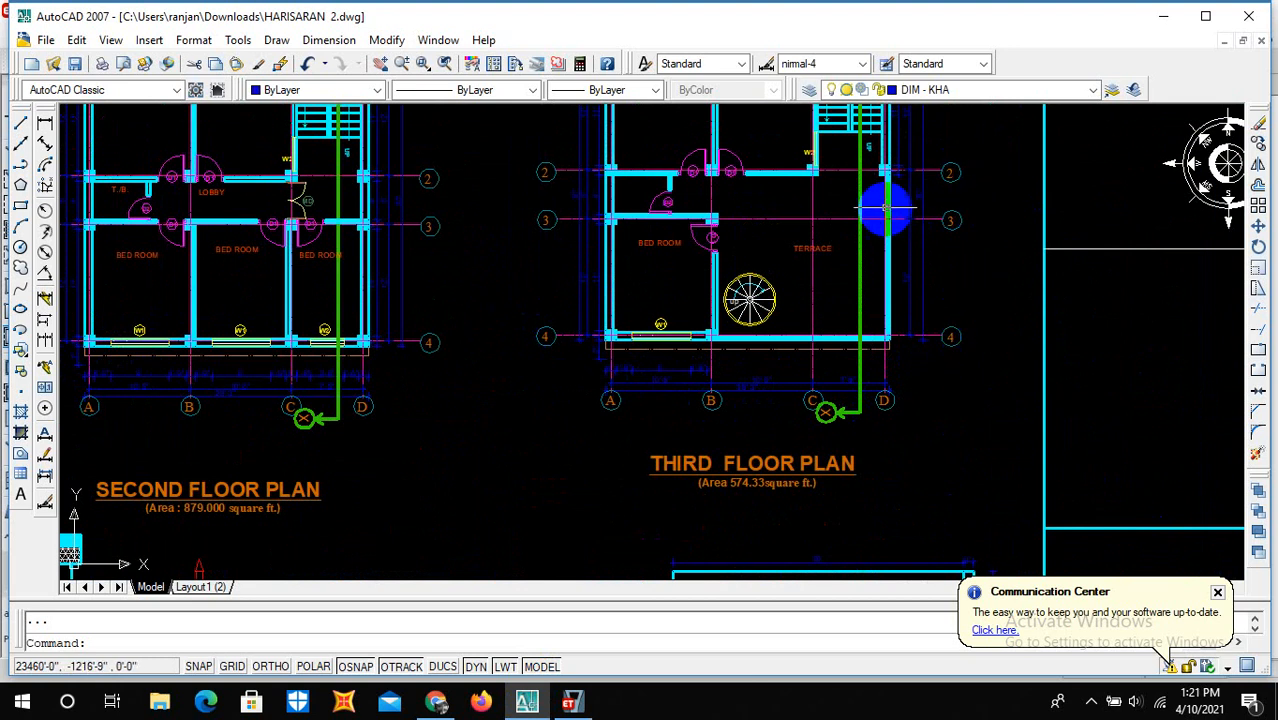
scroll(879, 201, "down", 2)
scroll(757, 243, "down", 2)
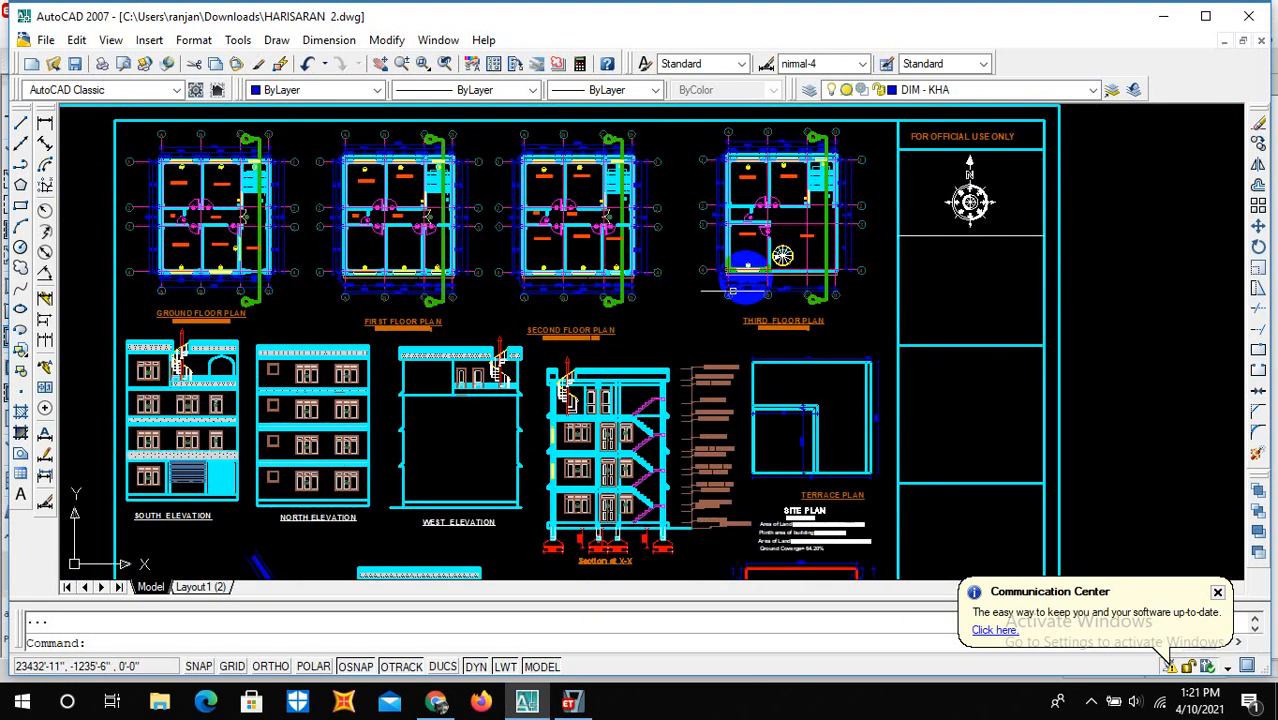
Switch back to ETABS, leave the drawing mode and delete the four slab panels between grids B–D and 1–3 on story tf
left_click(584, 702)
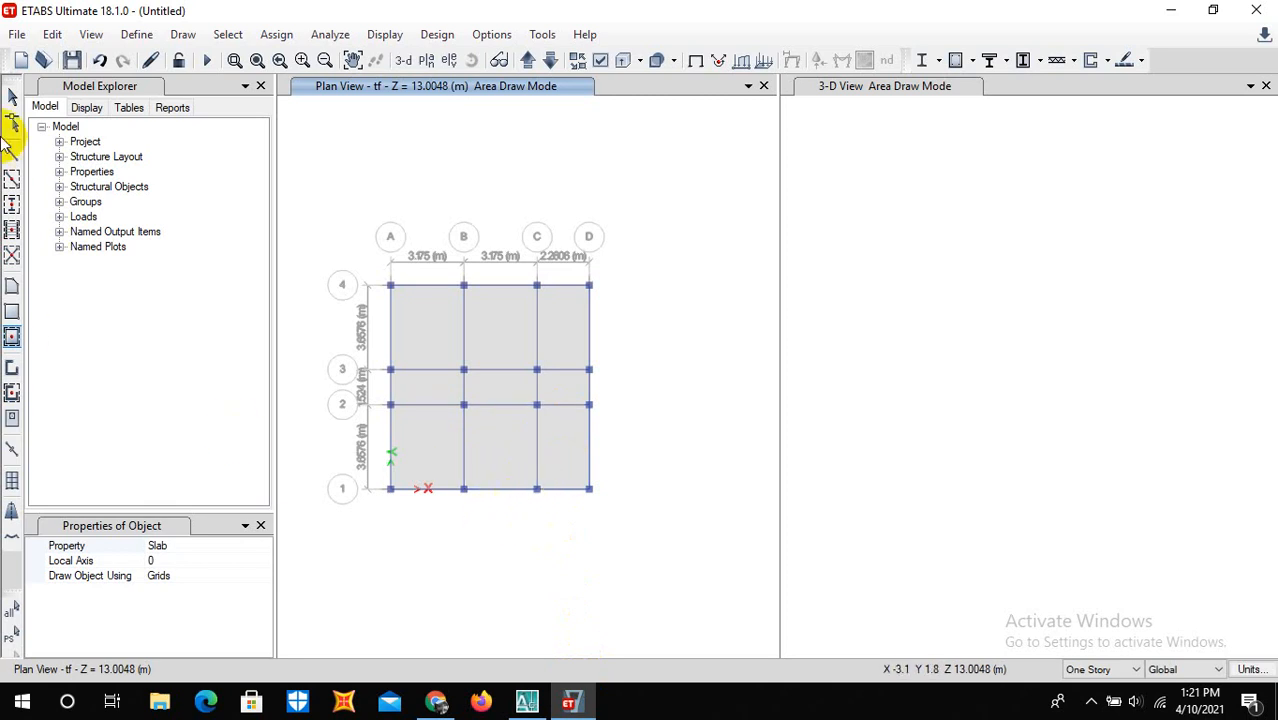
left_click(12, 96)
left_click(487, 445)
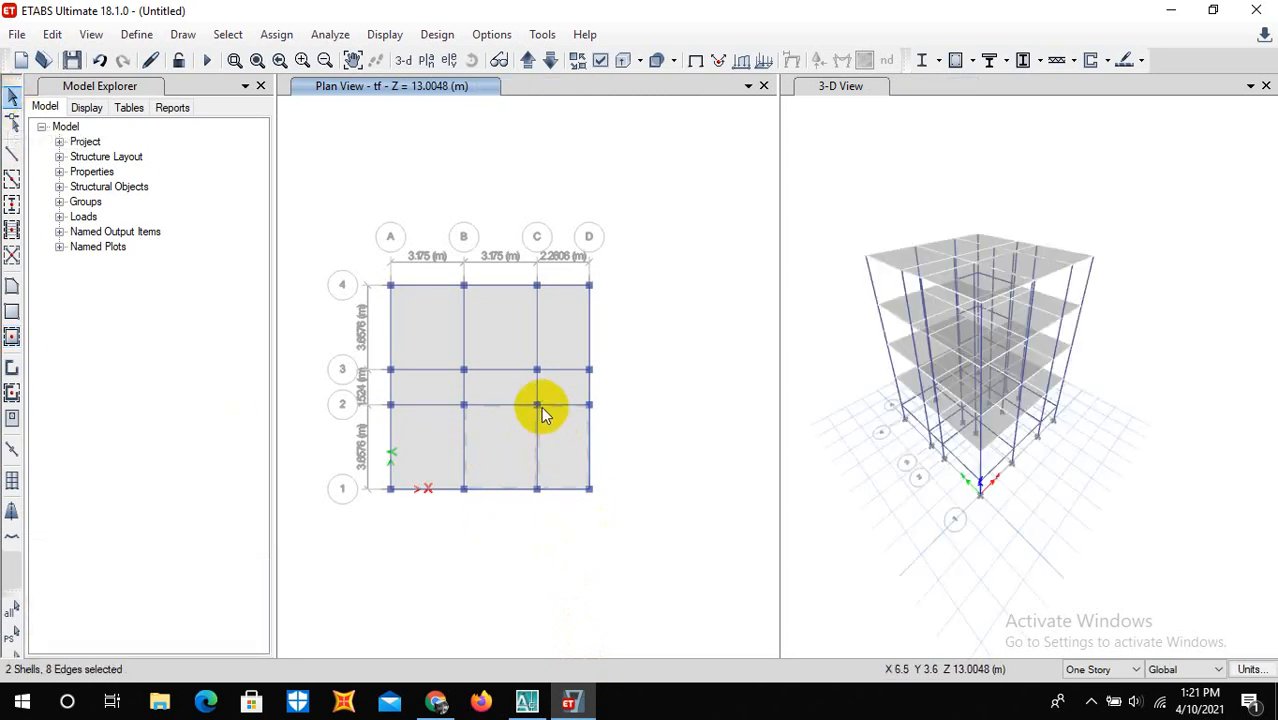
left_click(518, 392)
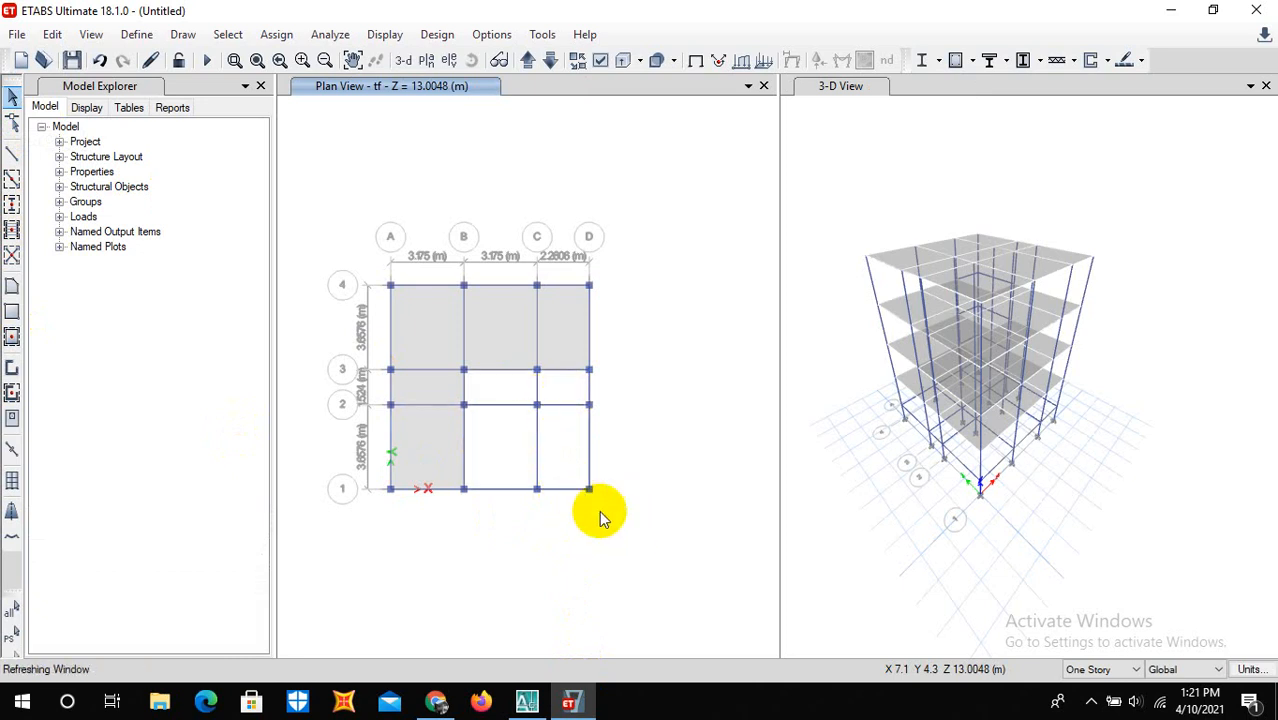
Delete the columns and beams of story tf between grids B–D and 1–3, keeping the members on grids B and 3
scroll(571, 493, "up", 3)
scroll(572, 497, "down", 3)
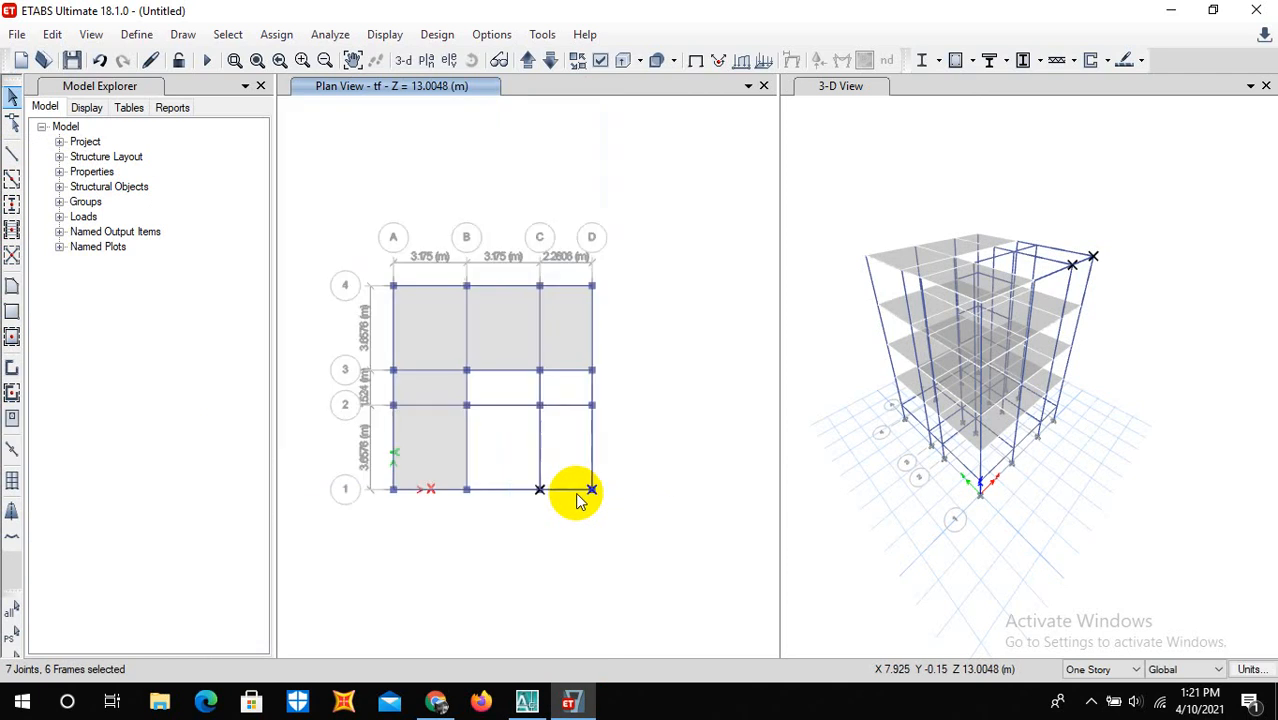
scroll(515, 508, "up", 3)
left_click_drag(609, 510, 541, 465)
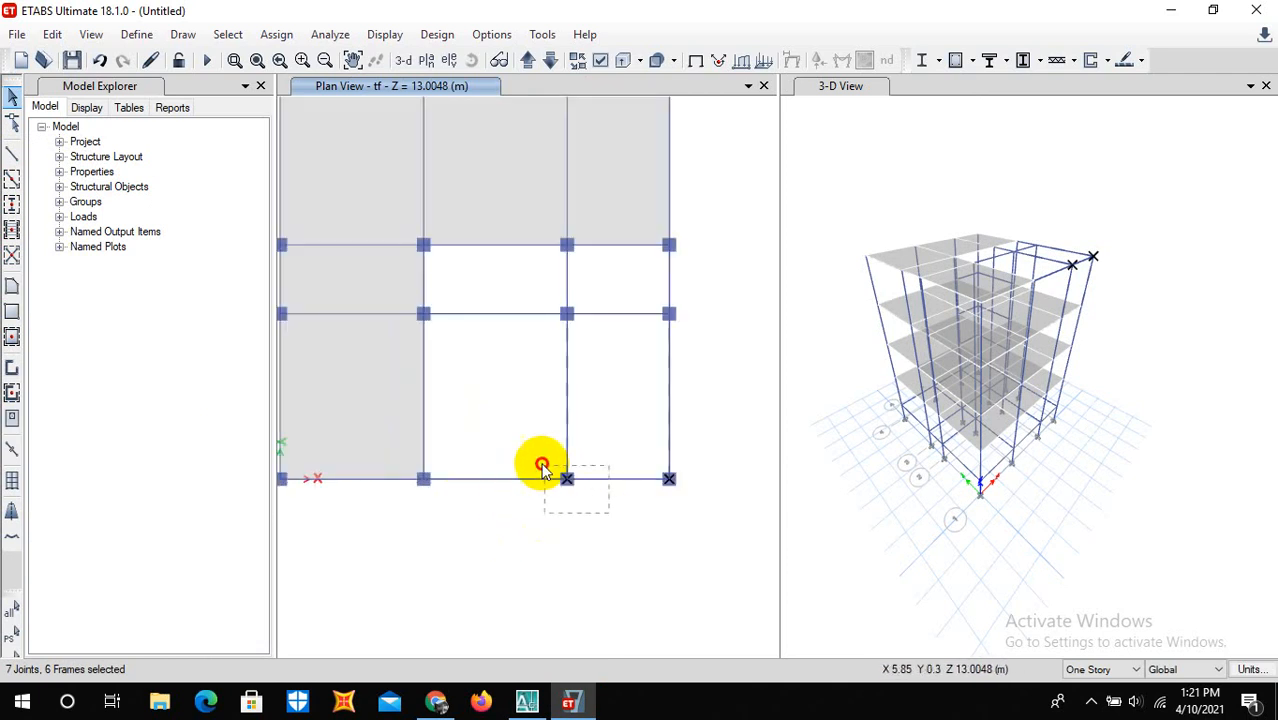
left_click_drag(719, 353, 505, 289)
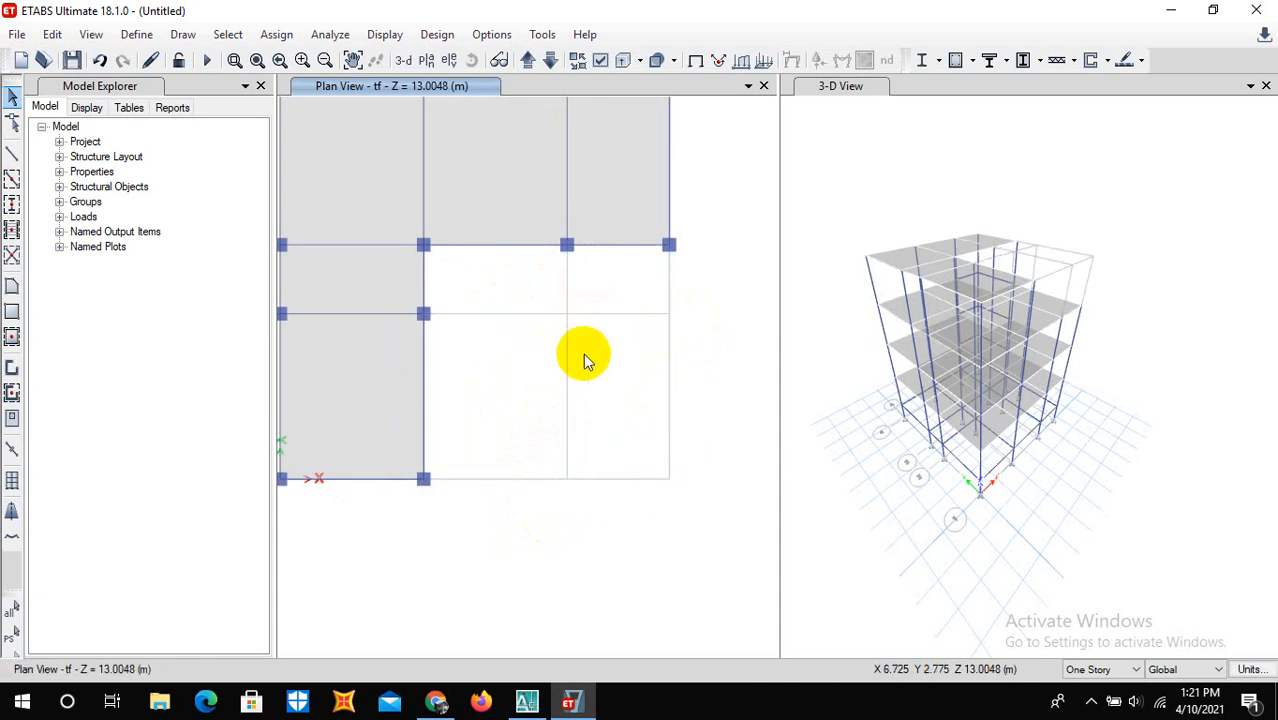
Display the building in 3-D and rotate it to inspect the cut-back top story
left_click(424, 59)
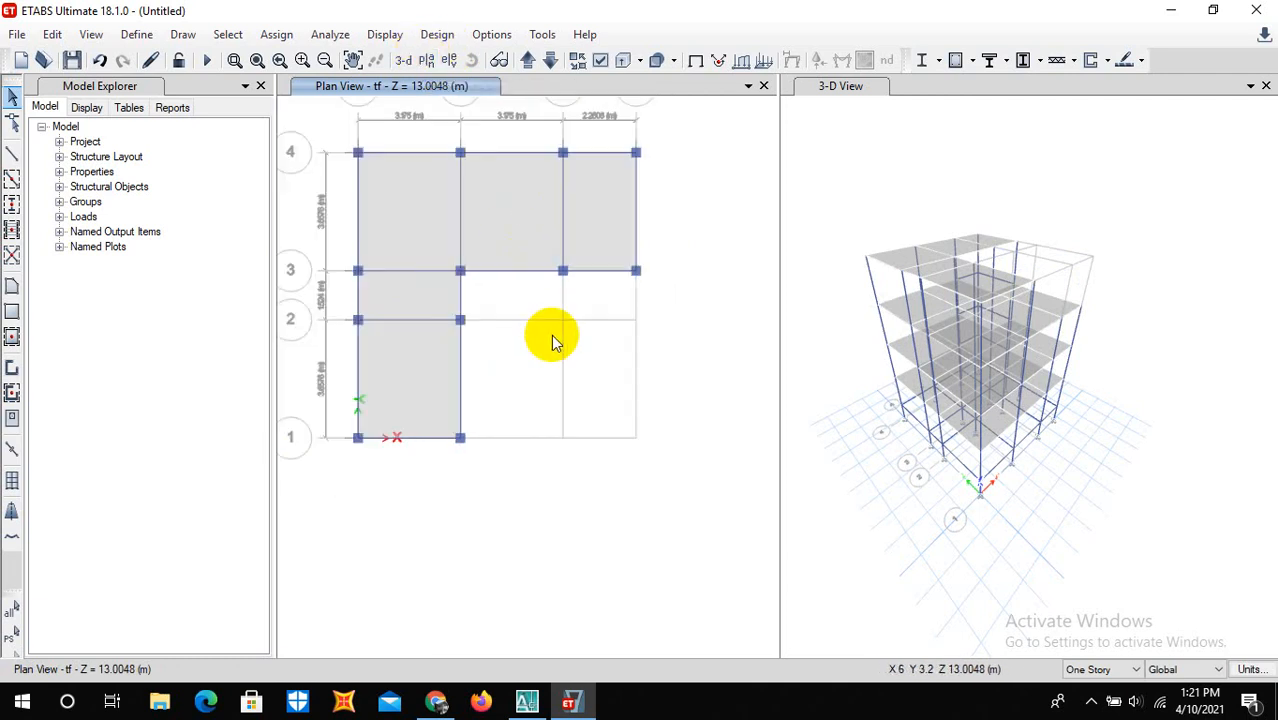
scroll(560, 348, "down", 2)
scroll(502, 285, "up", 3)
scroll(502, 289, "down", 2)
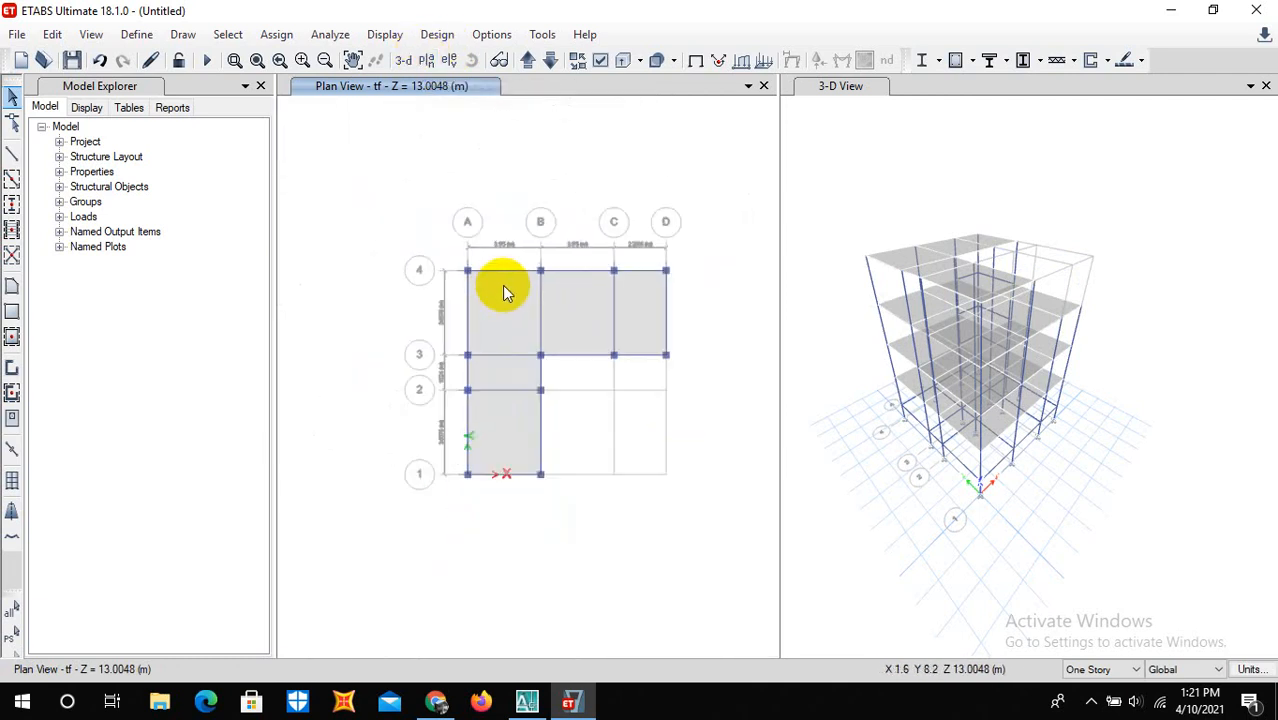
left_click(401, 62)
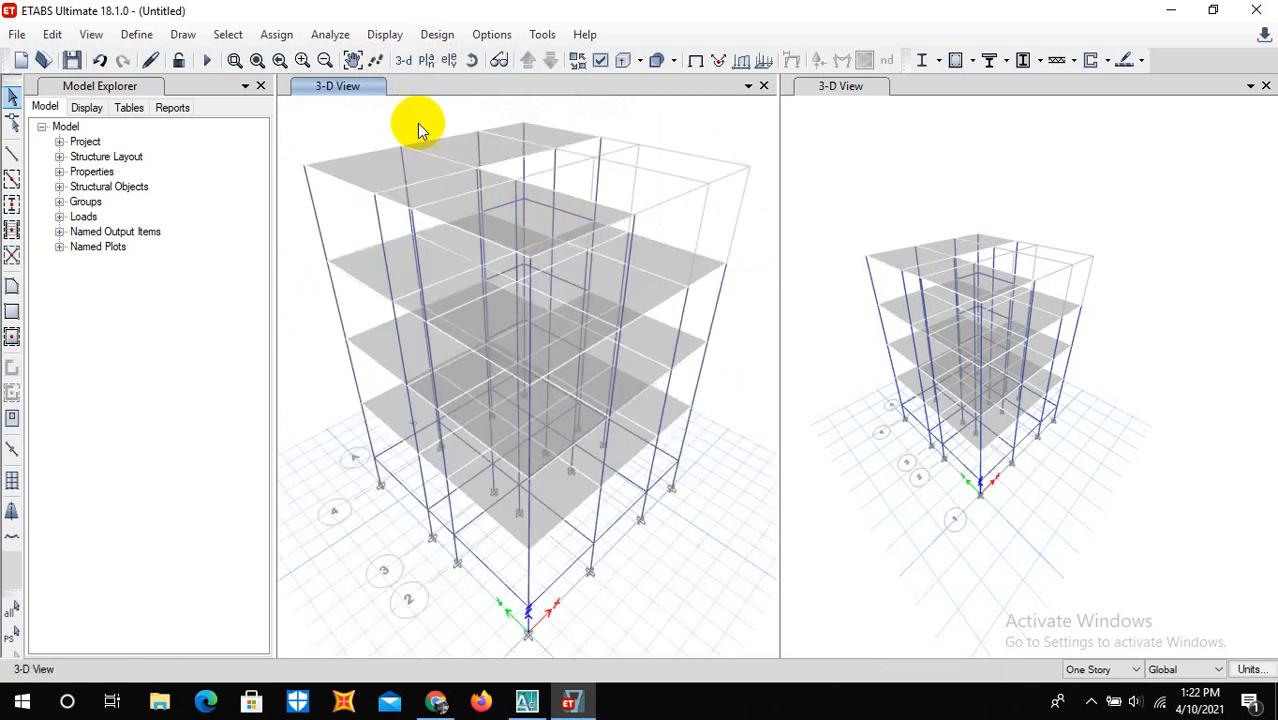
left_click(472, 60)
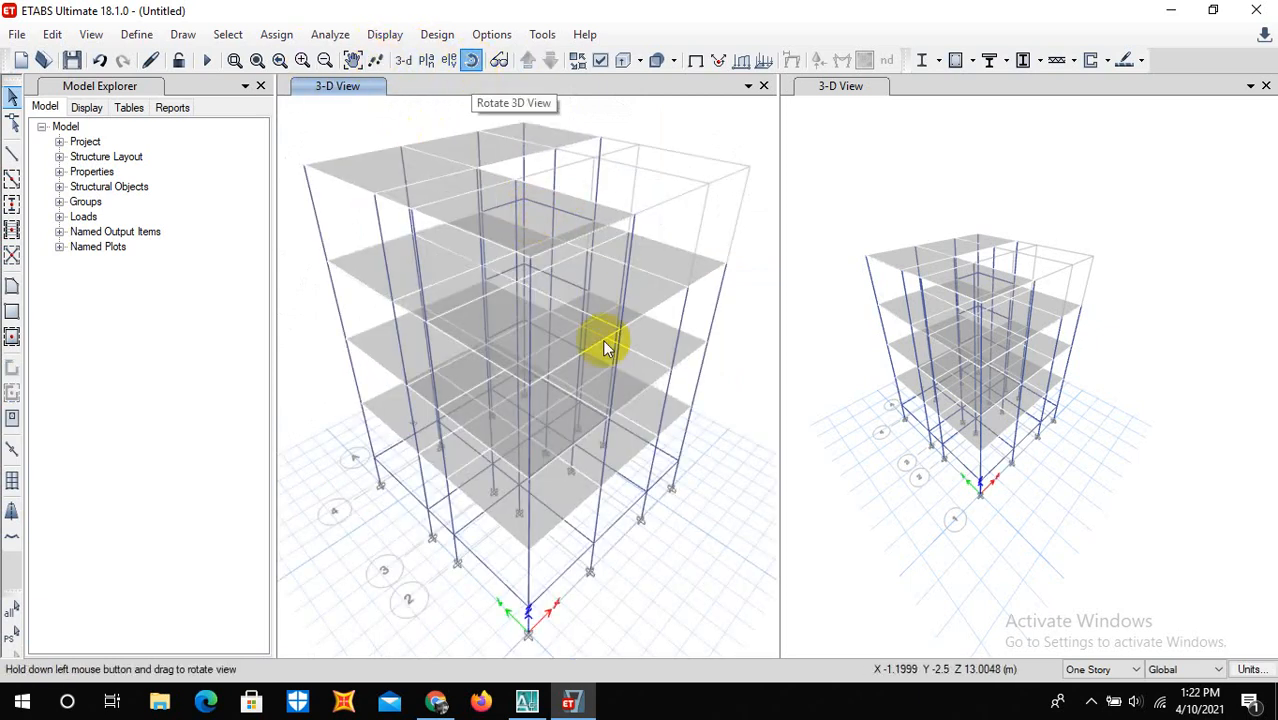
left_click_drag(605, 345, 518, 350)
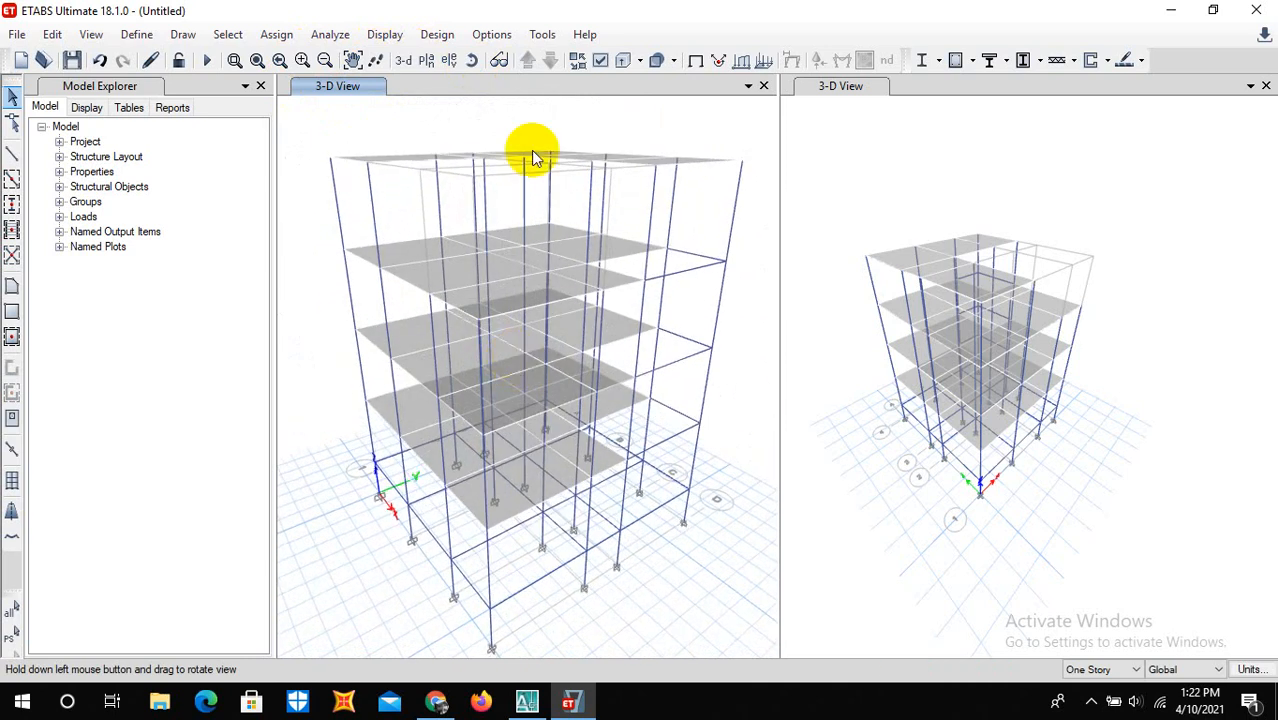
Display the plan view of story ff
left_click(424, 62)
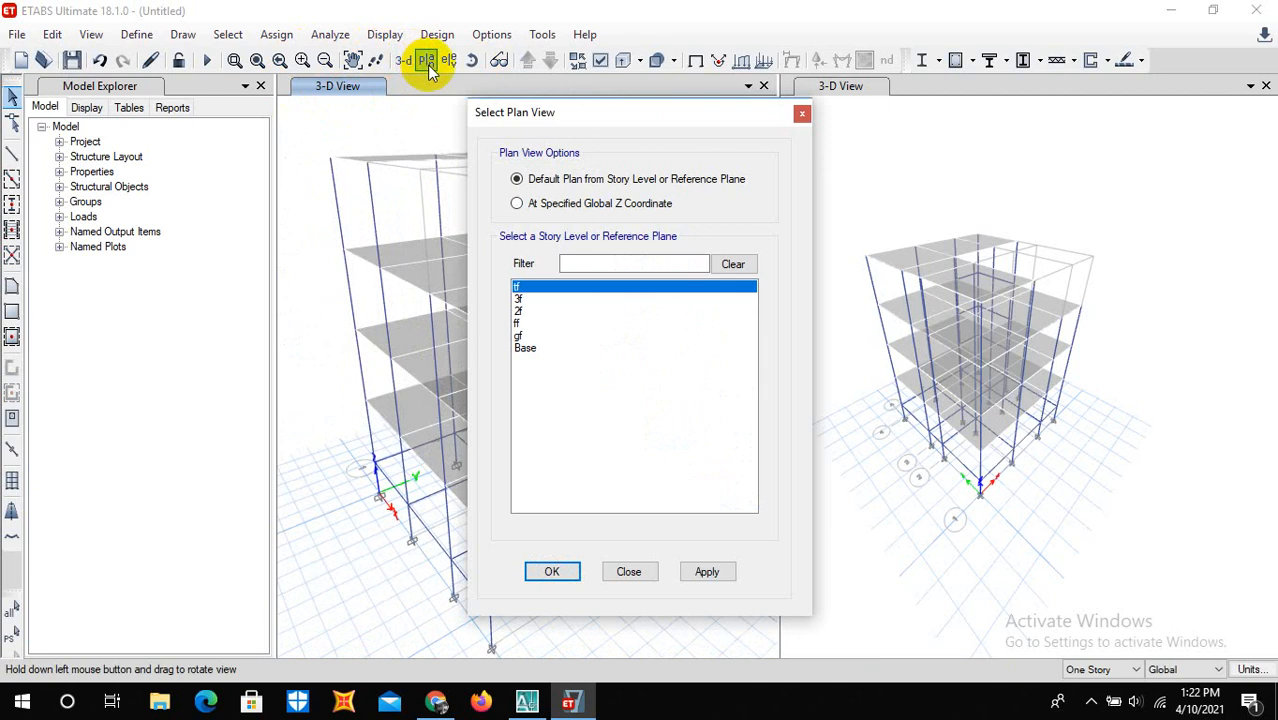
left_click(520, 323)
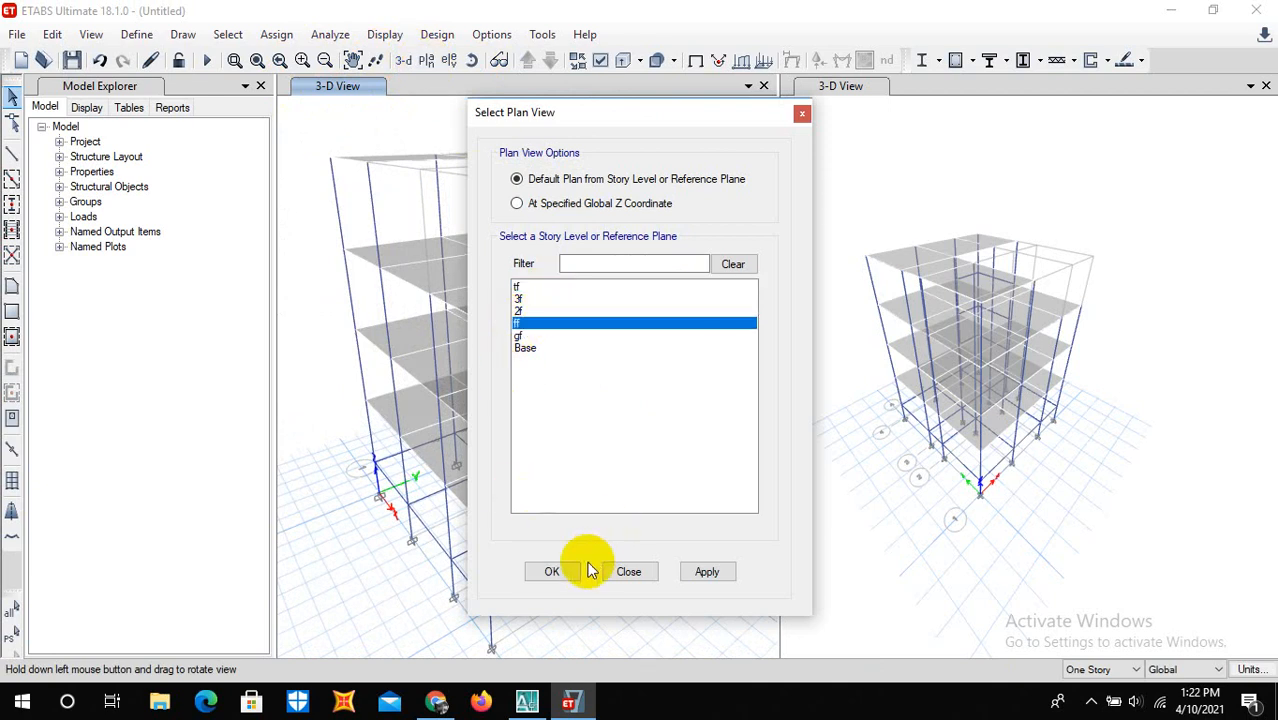
left_click(705, 572)
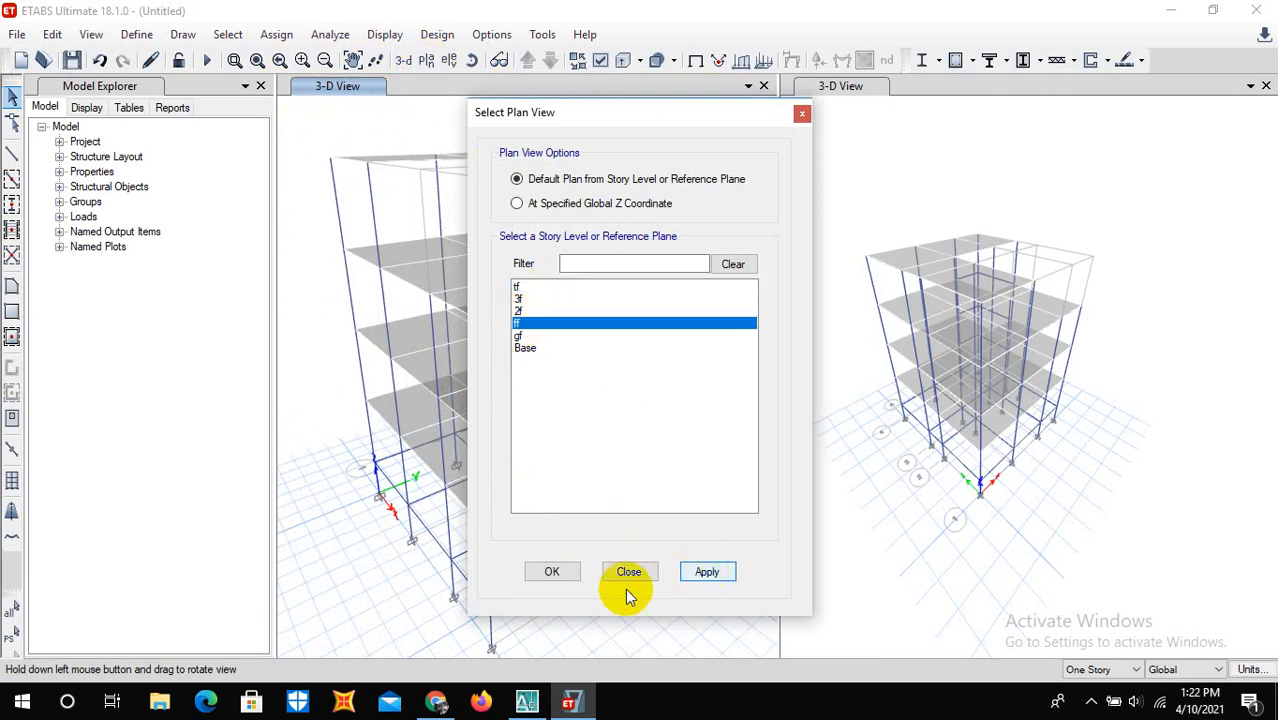
left_click(551, 572)
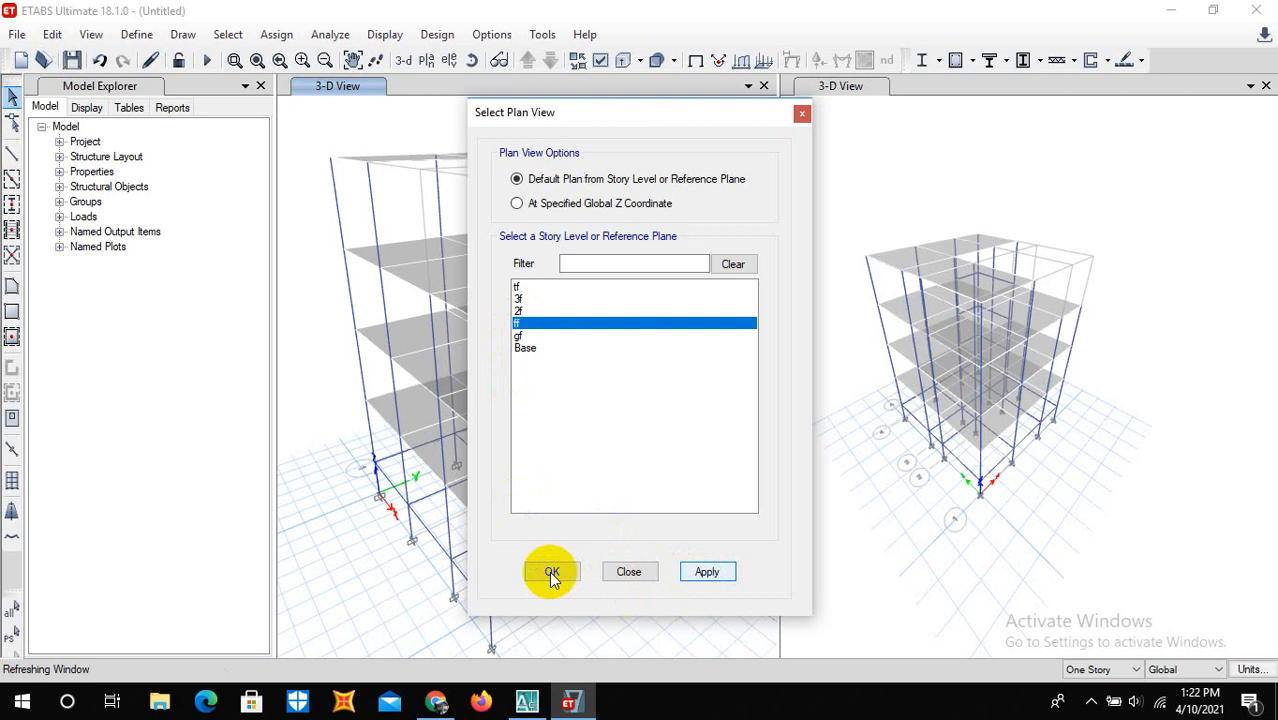
Switch to AutoCAD and examine the projections beyond grids 1 and 4 on the first and second floor plans
left_click(526, 705)
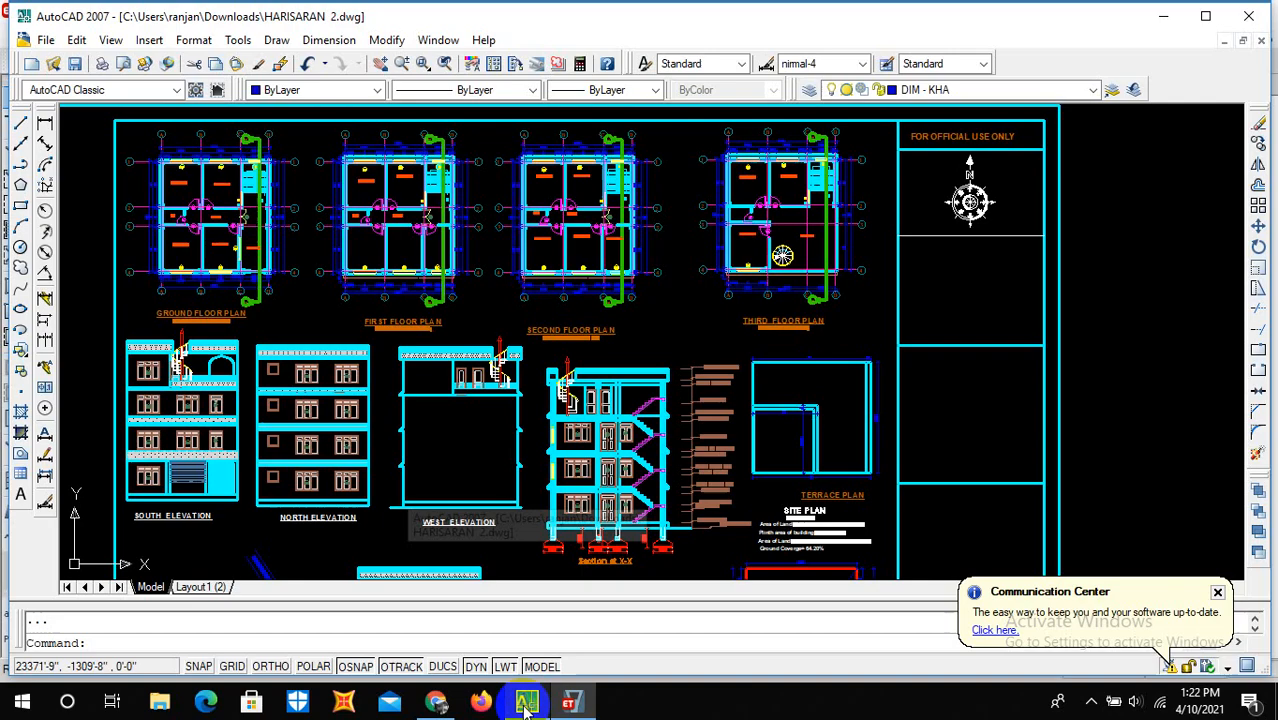
scroll(450, 333, "down", 2)
scroll(395, 272, "up", 3)
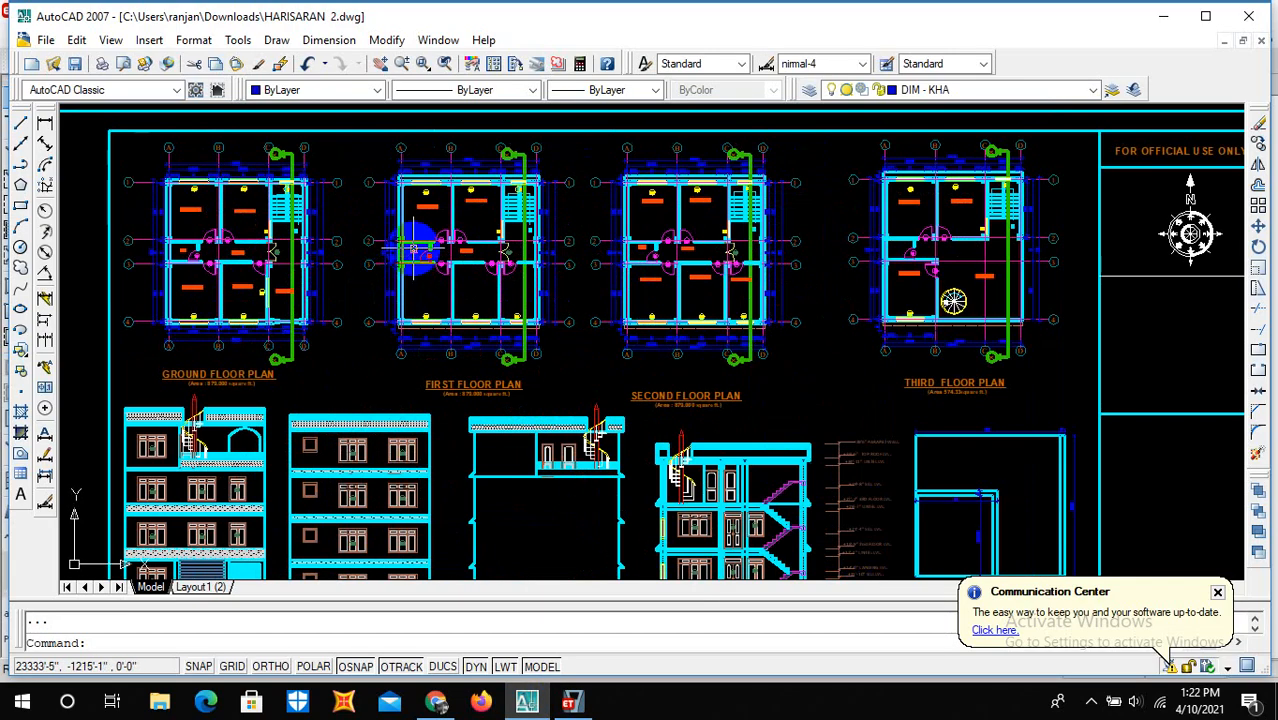
scroll(428, 174, "up", 4)
scroll(428, 174, "down", 3)
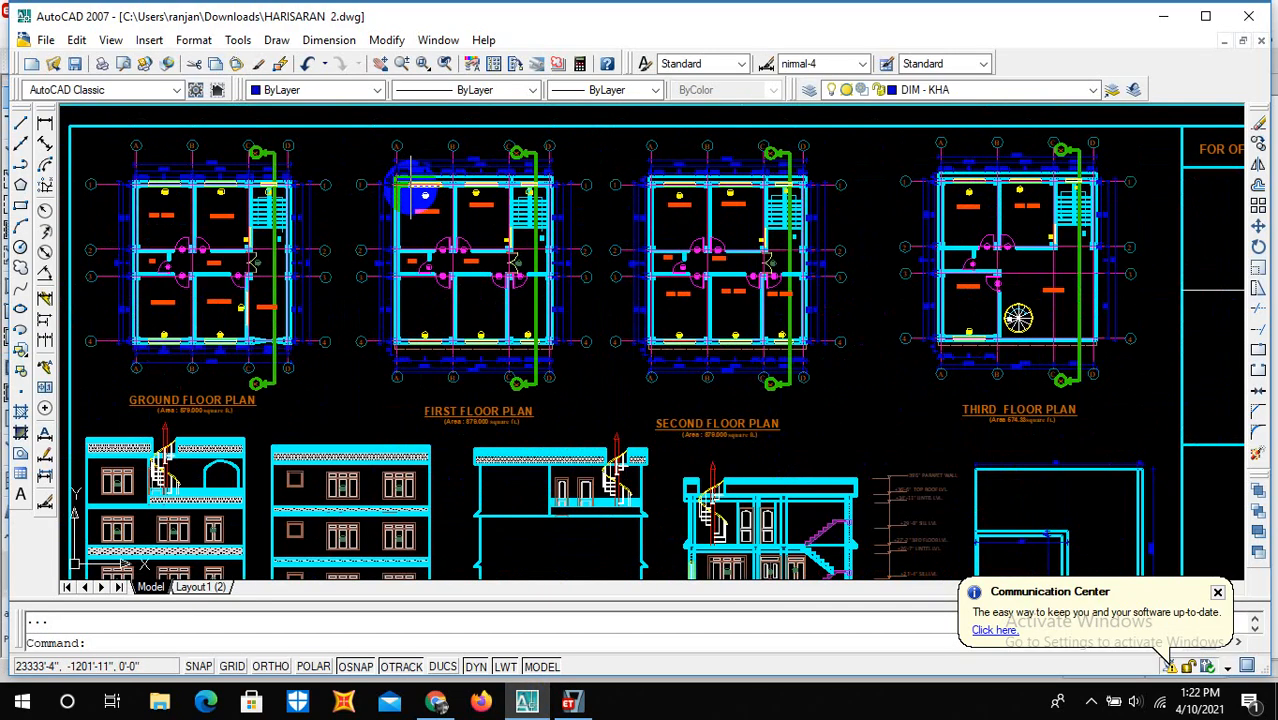
scroll(408, 180, "up", 3)
scroll(391, 157, "up", 2)
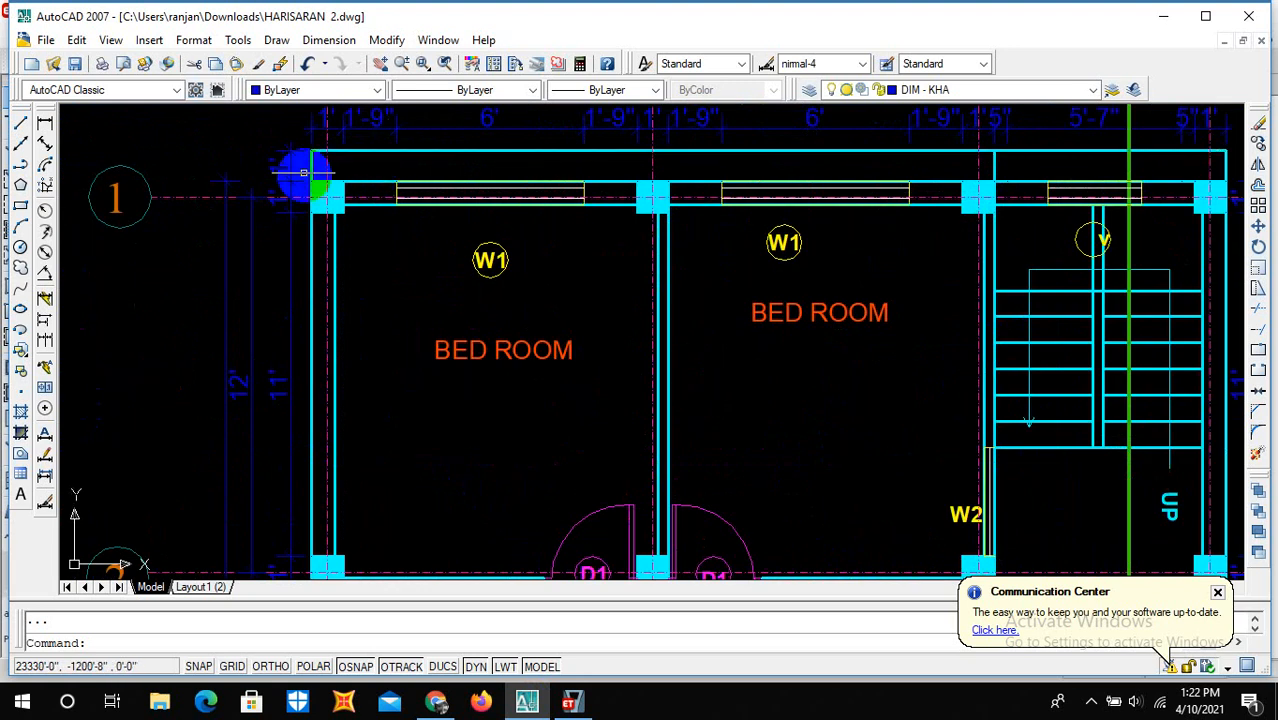
scroll(450, 163, "down", 3)
scroll(520, 140, "down", 3)
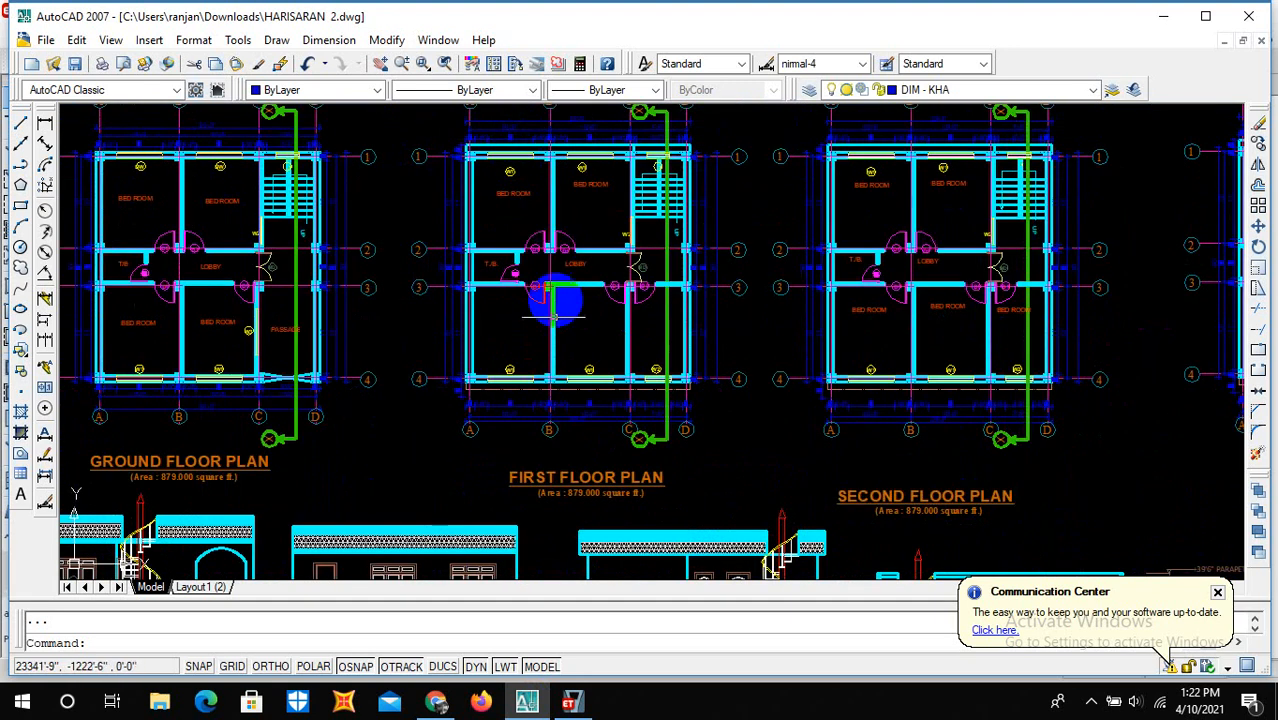
scroll(525, 362, "up", 2)
scroll(450, 405, "up", 5)
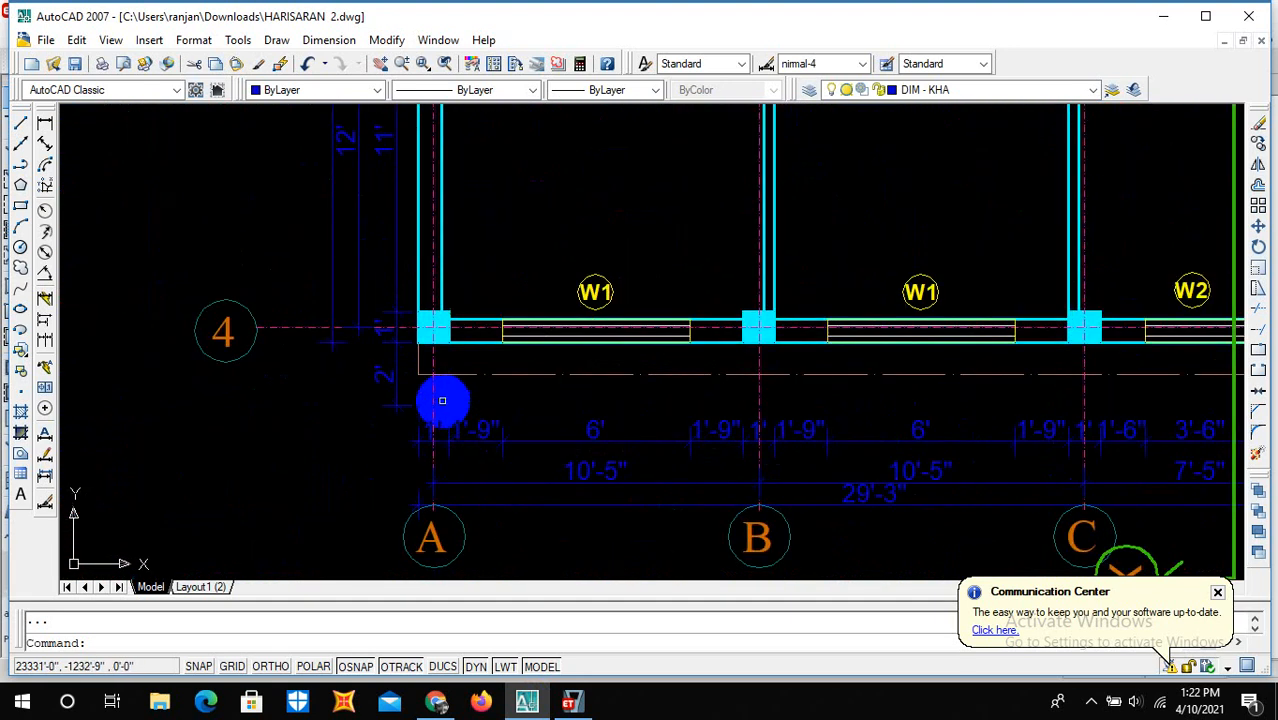
scroll(441, 402, "down", 2)
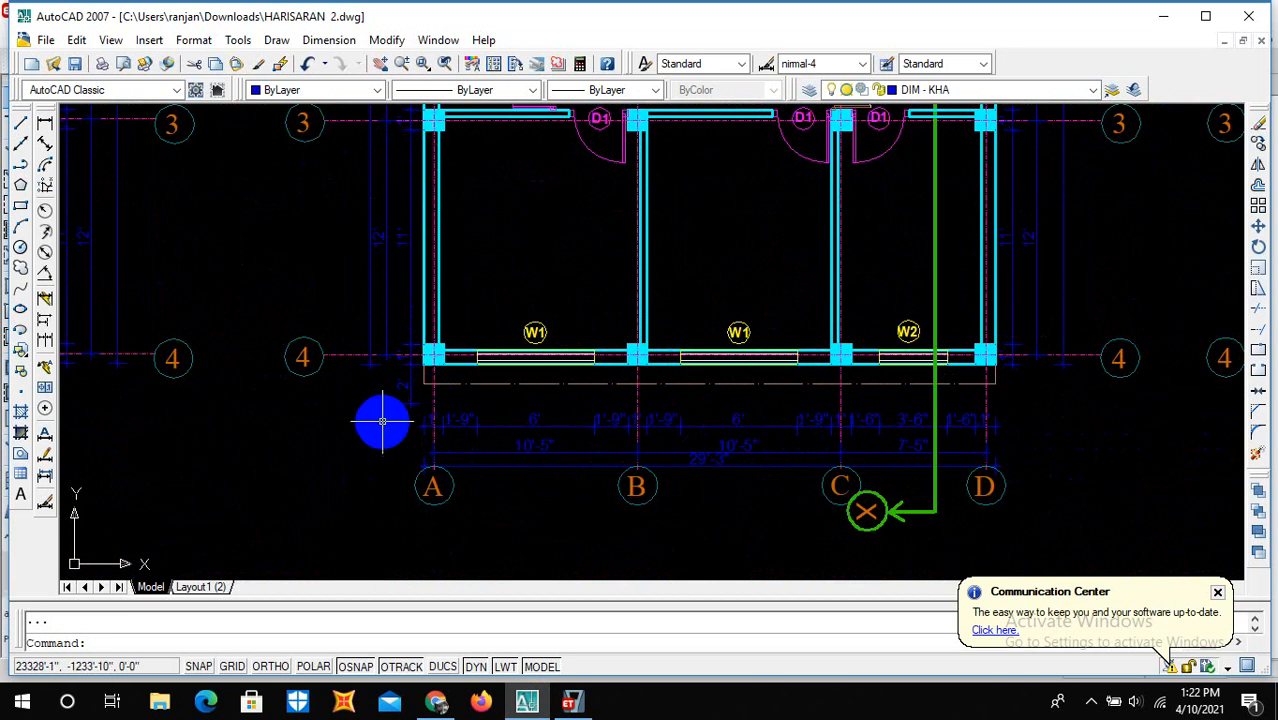
scroll(382, 421, "down", 4)
scroll(665, 416, "up", 5)
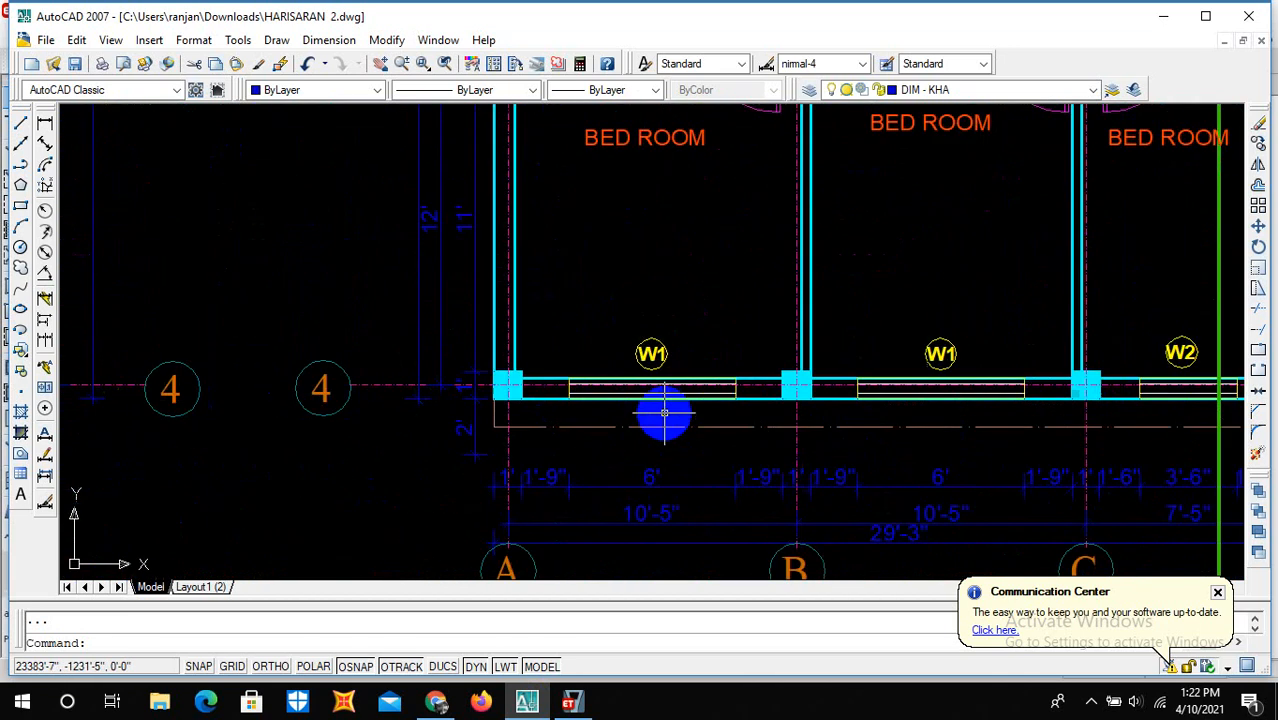
scroll(512, 430, "down", 4)
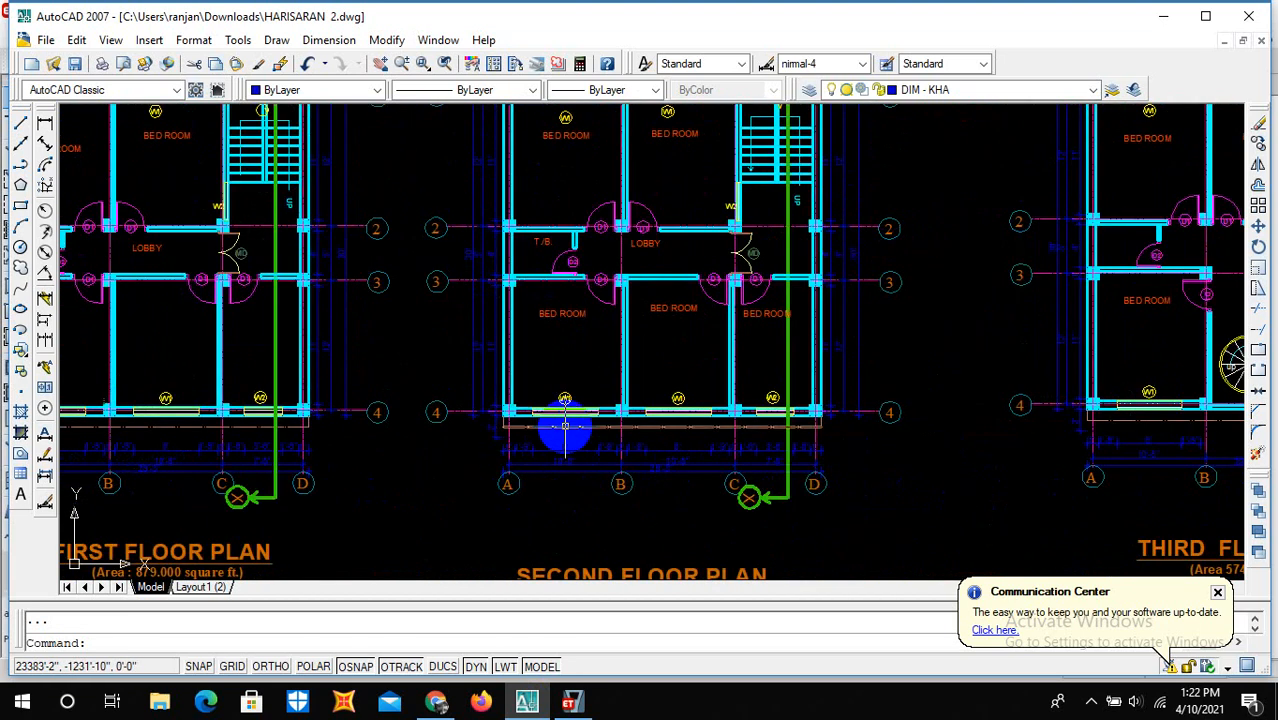
Compare the projection beyond grid 4 on the first, second and third floor plans
scroll(600, 432, "down", 2)
scroll(1101, 428, "up", 3)
scroll(673, 428, "up", 3)
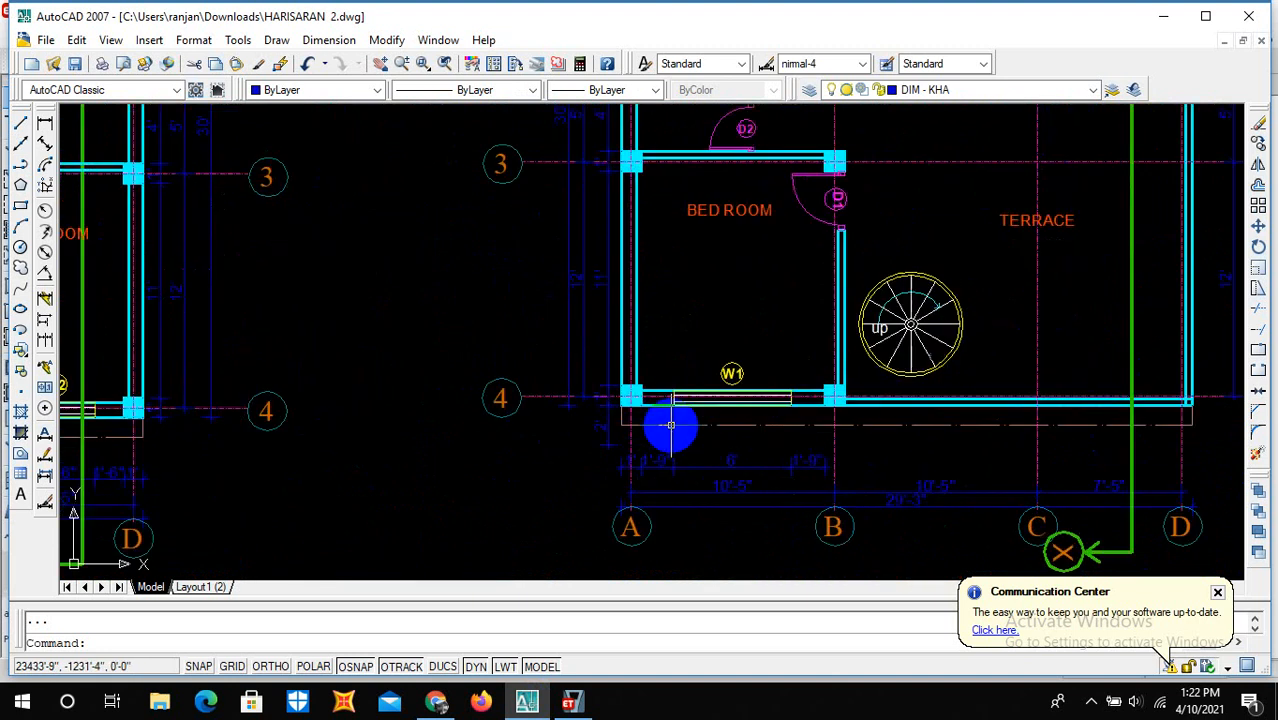
scroll(622, 429, "down", 2)
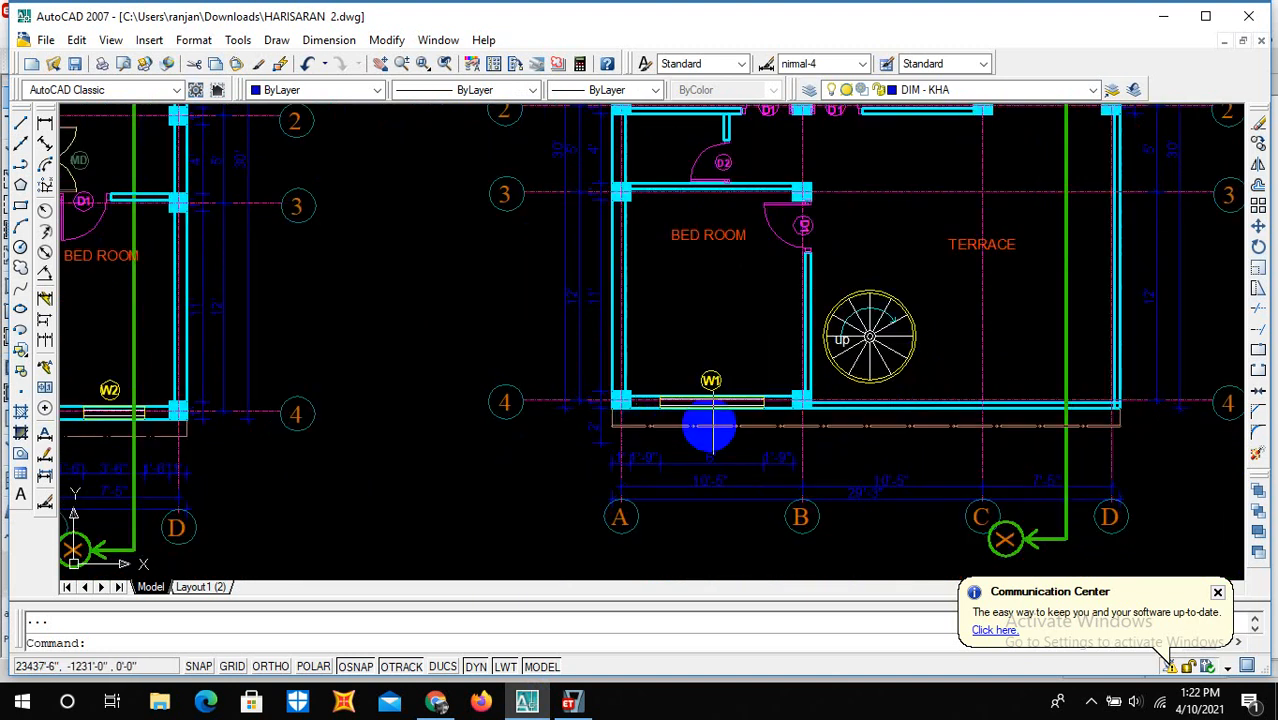
scroll(712, 428, "down", 4)
scroll(320, 422, "up", 3)
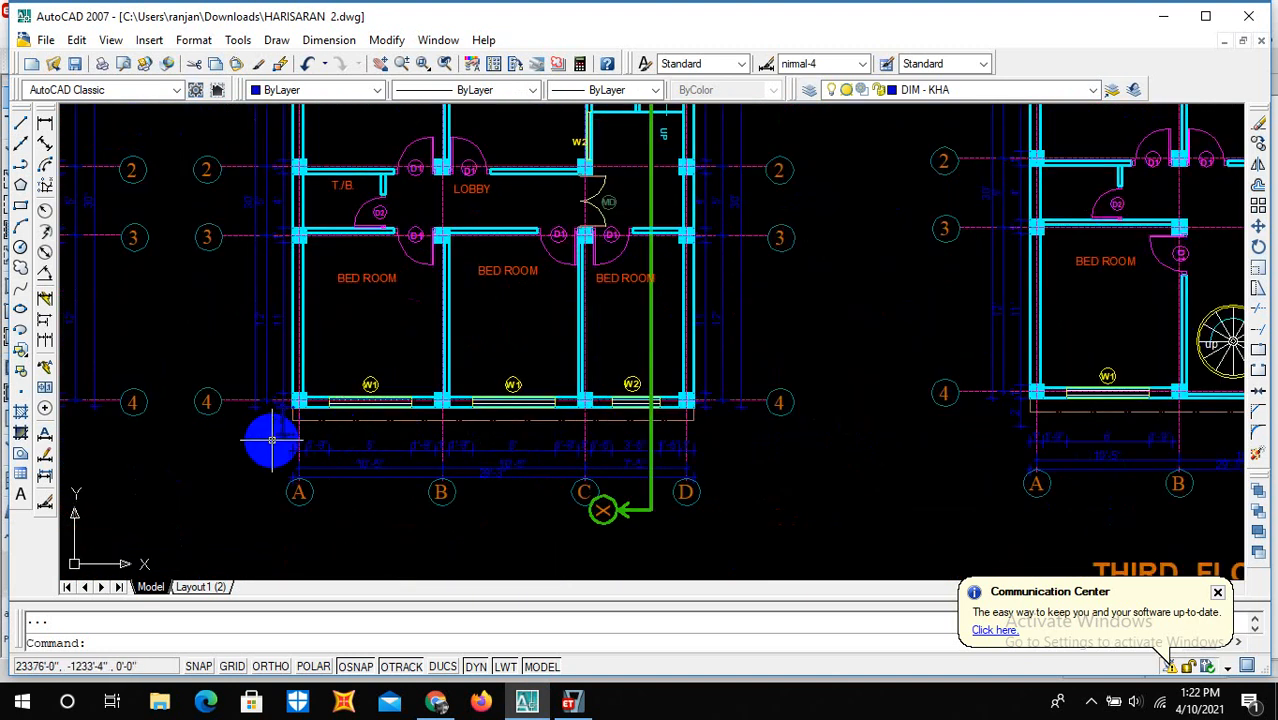
scroll(308, 420, "down", 3)
scroll(100, 356, "up", 3)
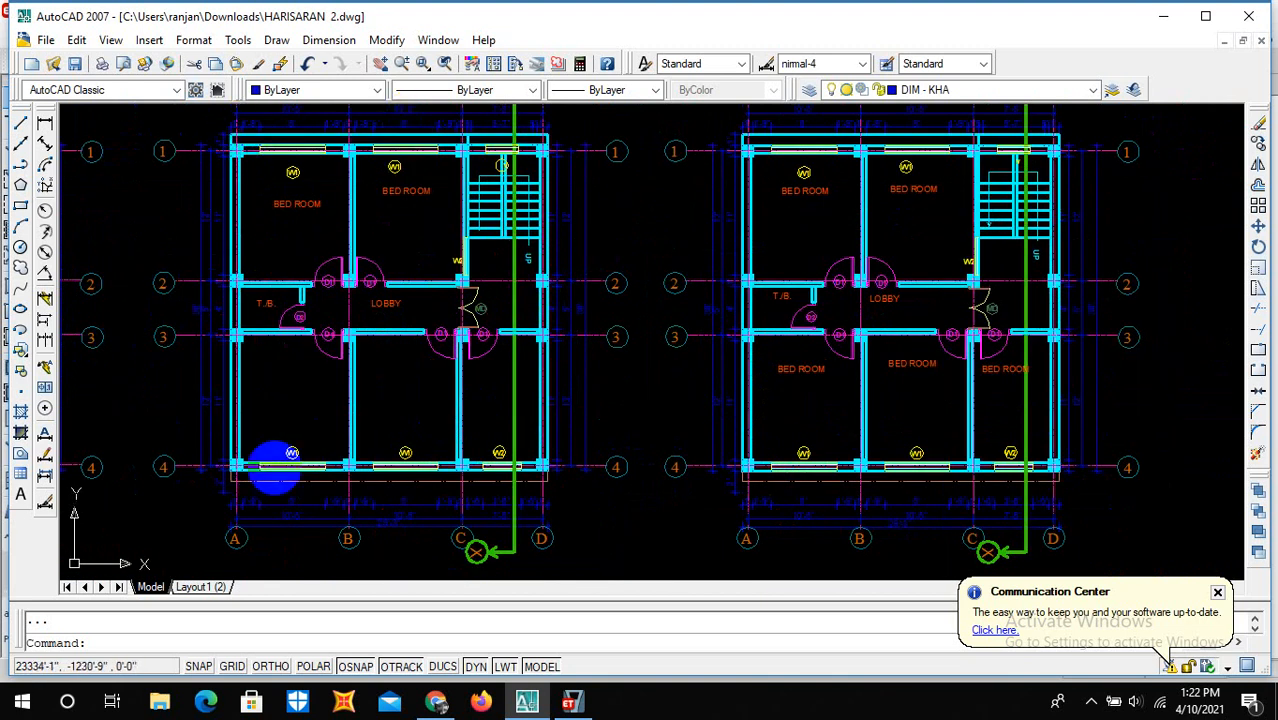
scroll(280, 497, "up", 1)
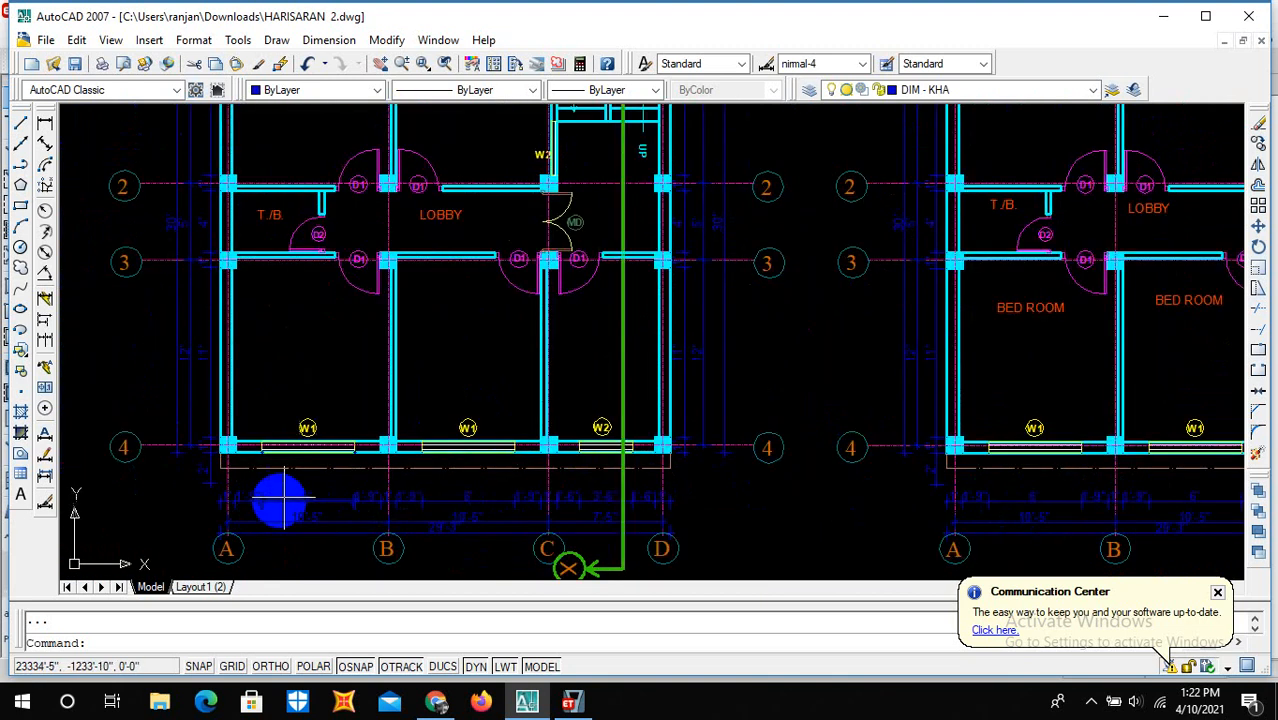
Check the ETABS plan of story ff, then examine the grid 1 projection and floor outlines in AutoCAD before returning to ETABS
left_click(584, 706)
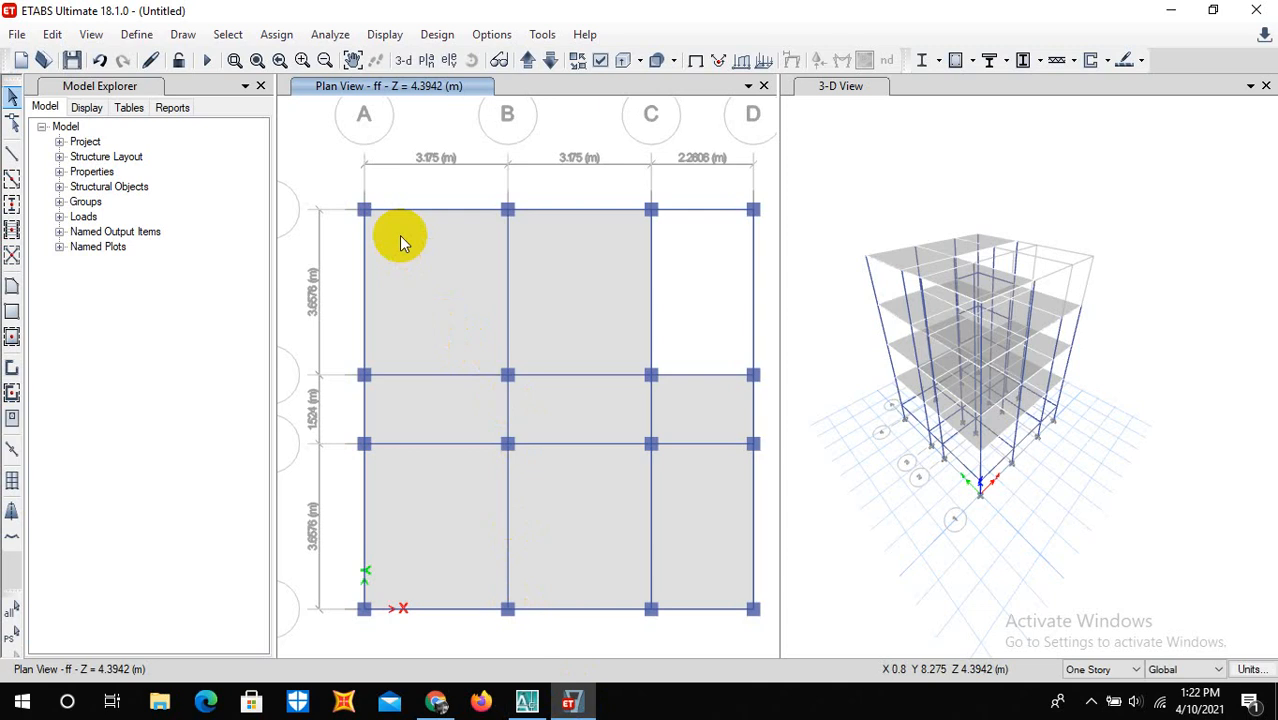
left_click(526, 703)
scroll(543, 442, "down", 5)
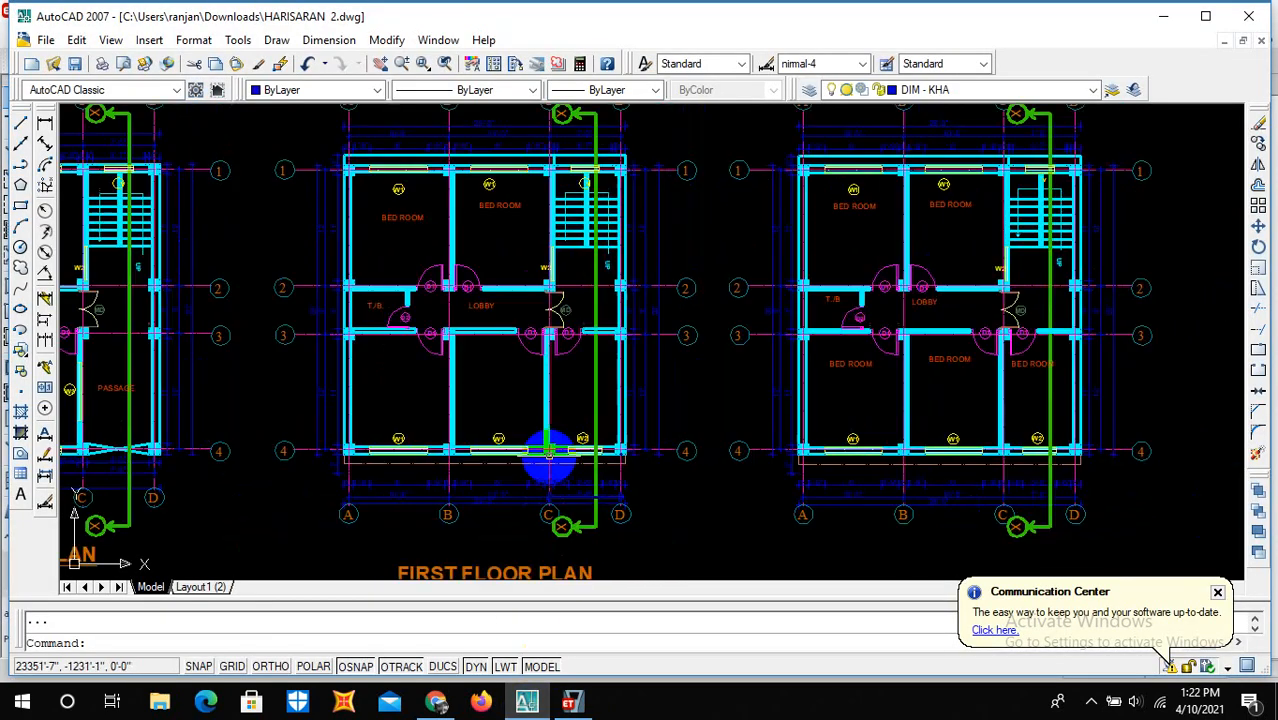
scroll(497, 268, "up", 5)
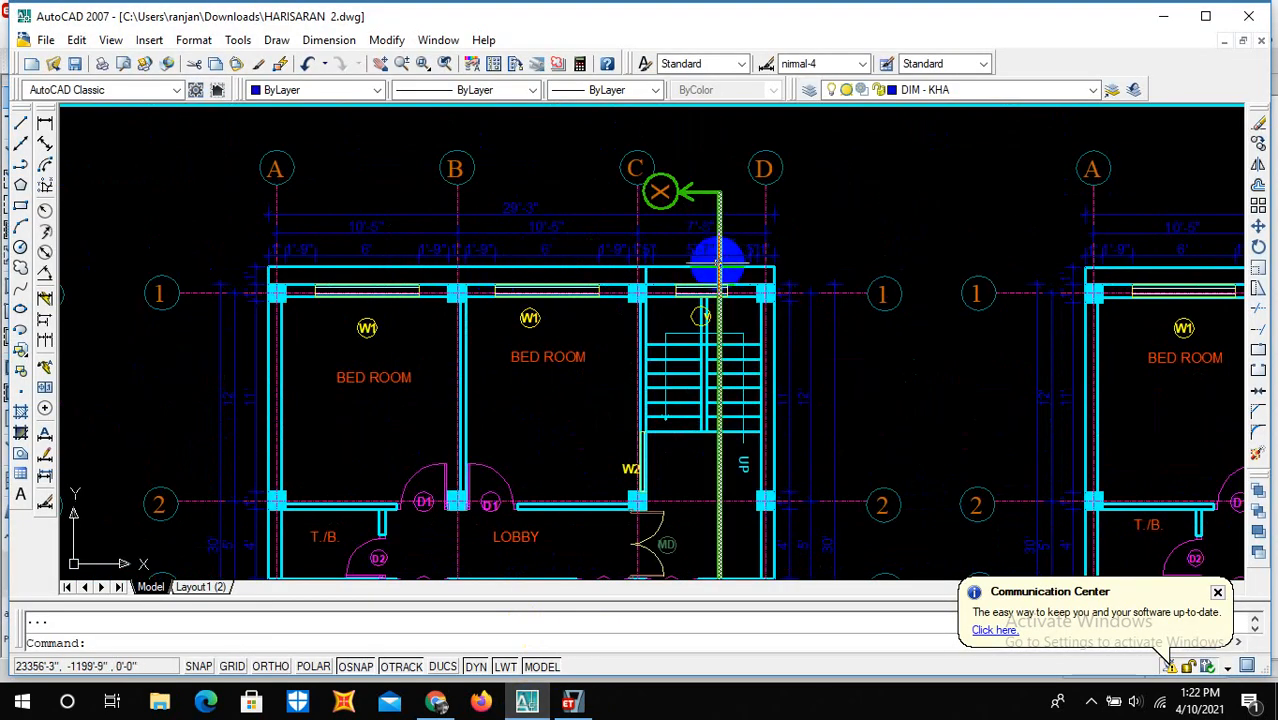
scroll(661, 216, "down", 4)
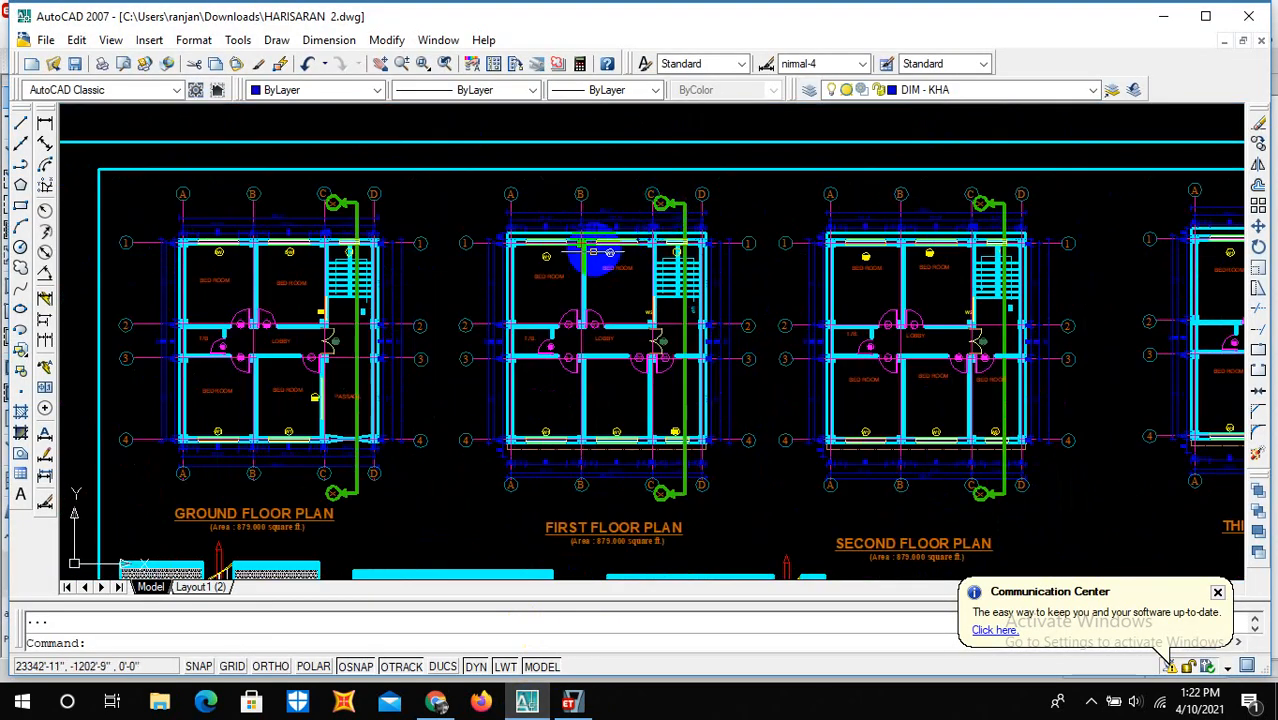
scroll(595, 260, "down", 2)
scroll(1135, 228, "up", 2)
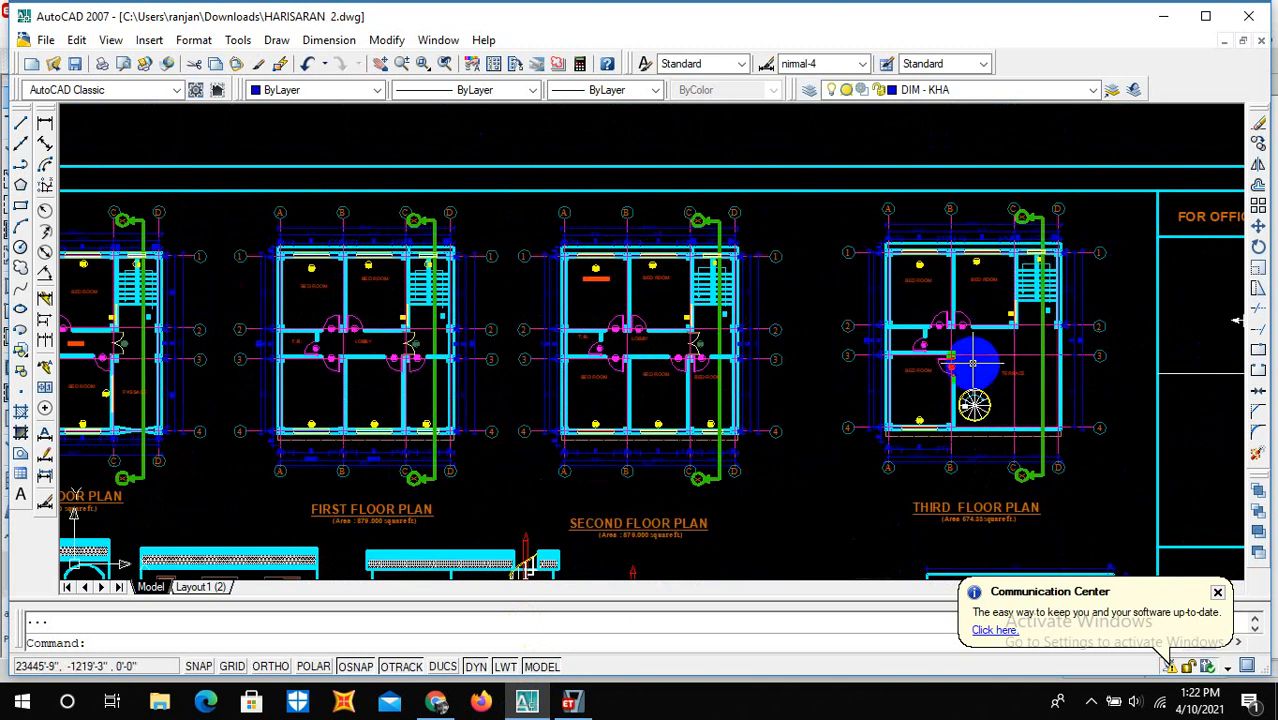
scroll(1000, 250, "up", 2)
scroll(1070, 114, "down", 3)
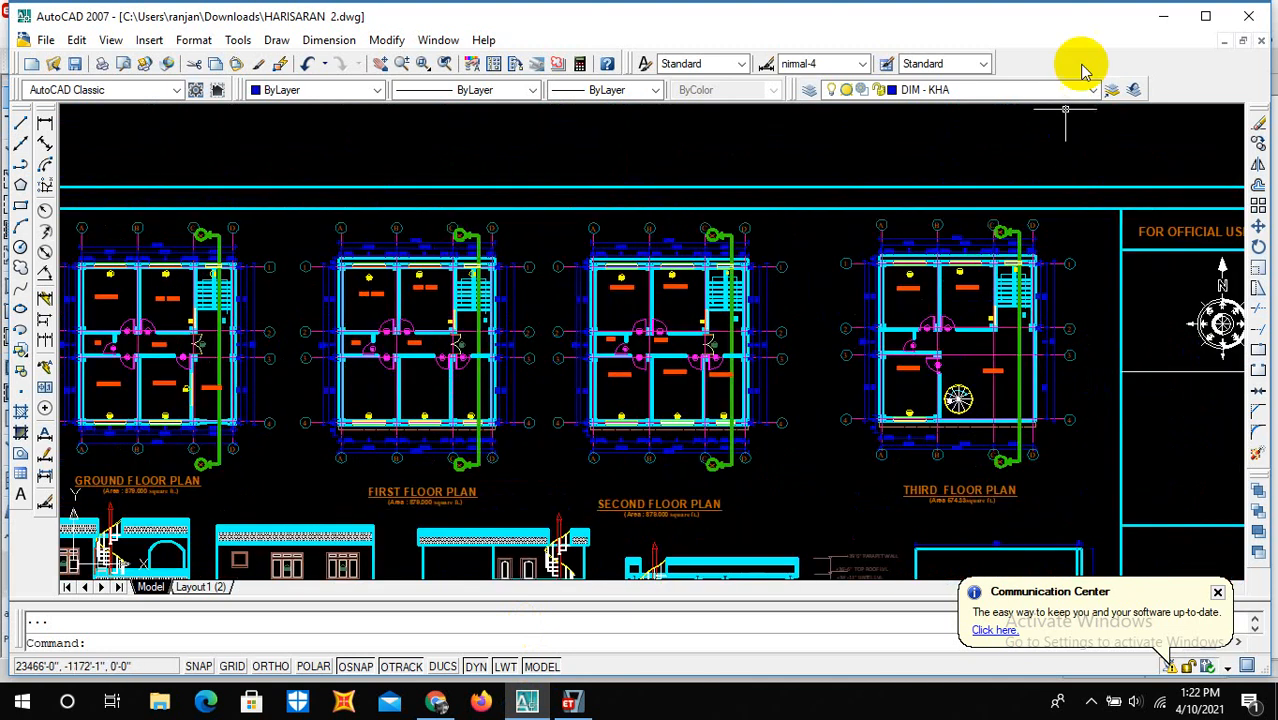
left_click(1161, 17)
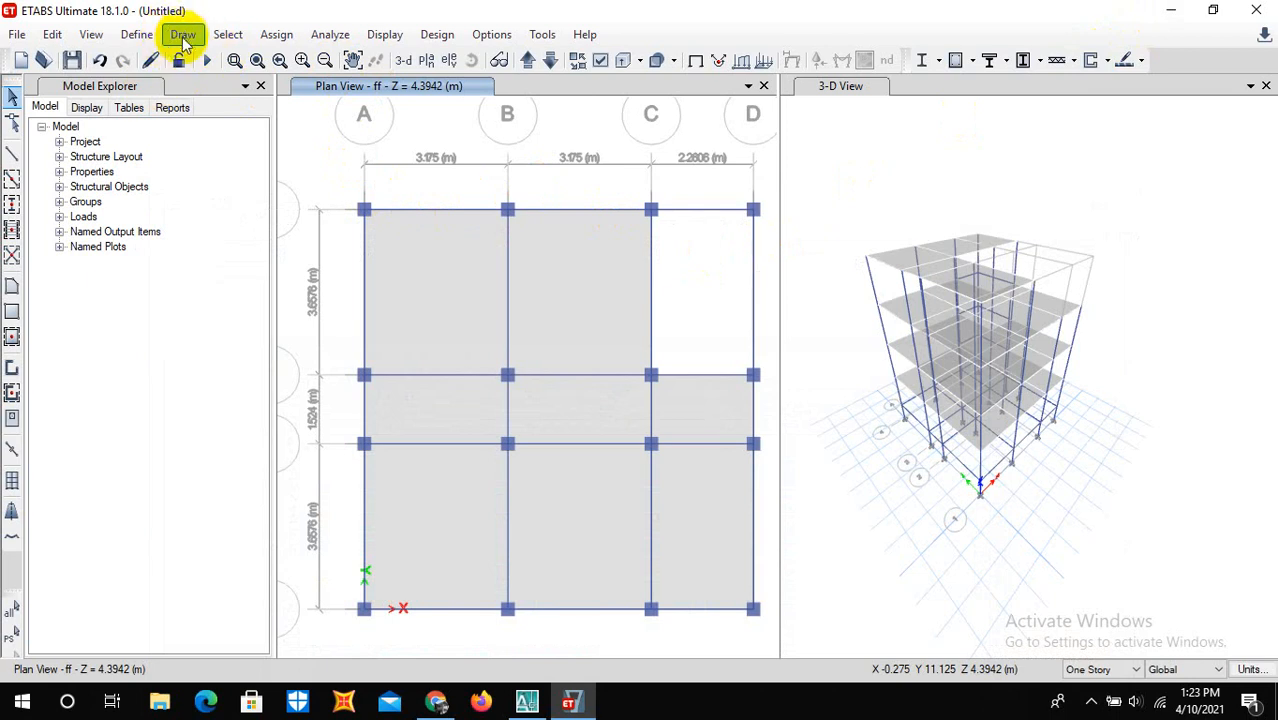
Draw a joint object at grid point A-4 on story ff with a plan Y offset of 92 mm
left_click(182, 36)
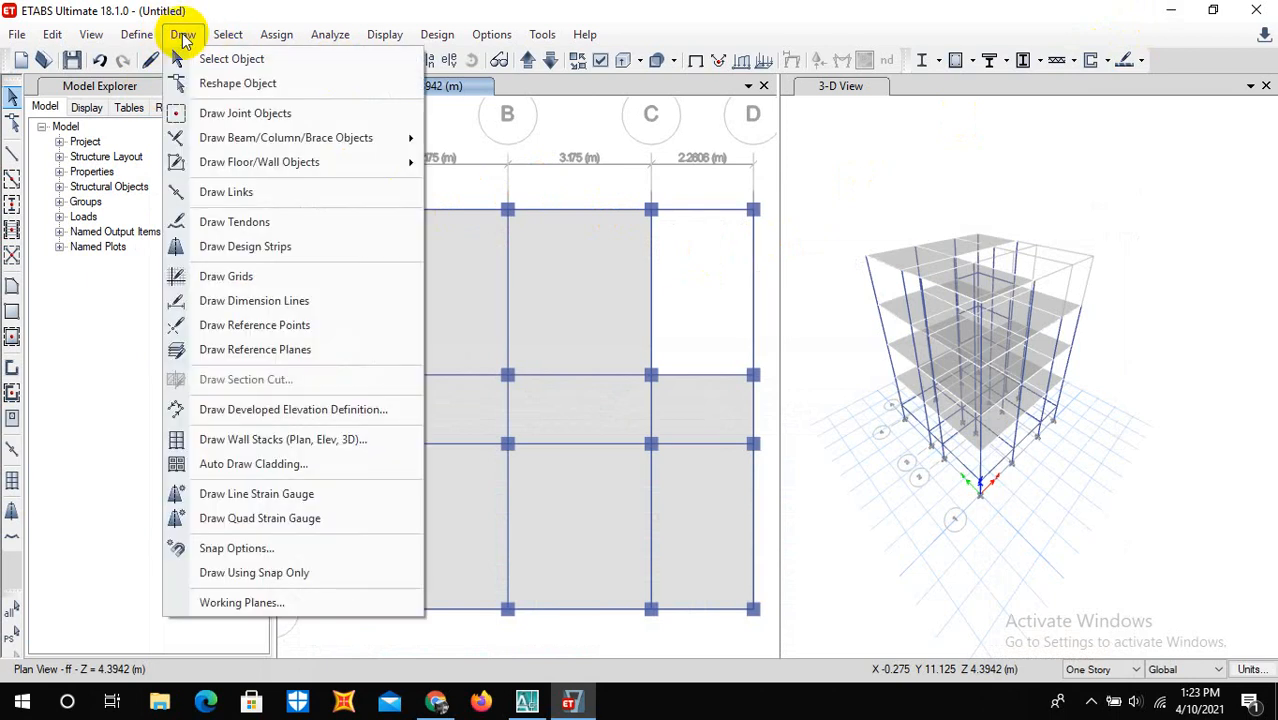
left_click(218, 113)
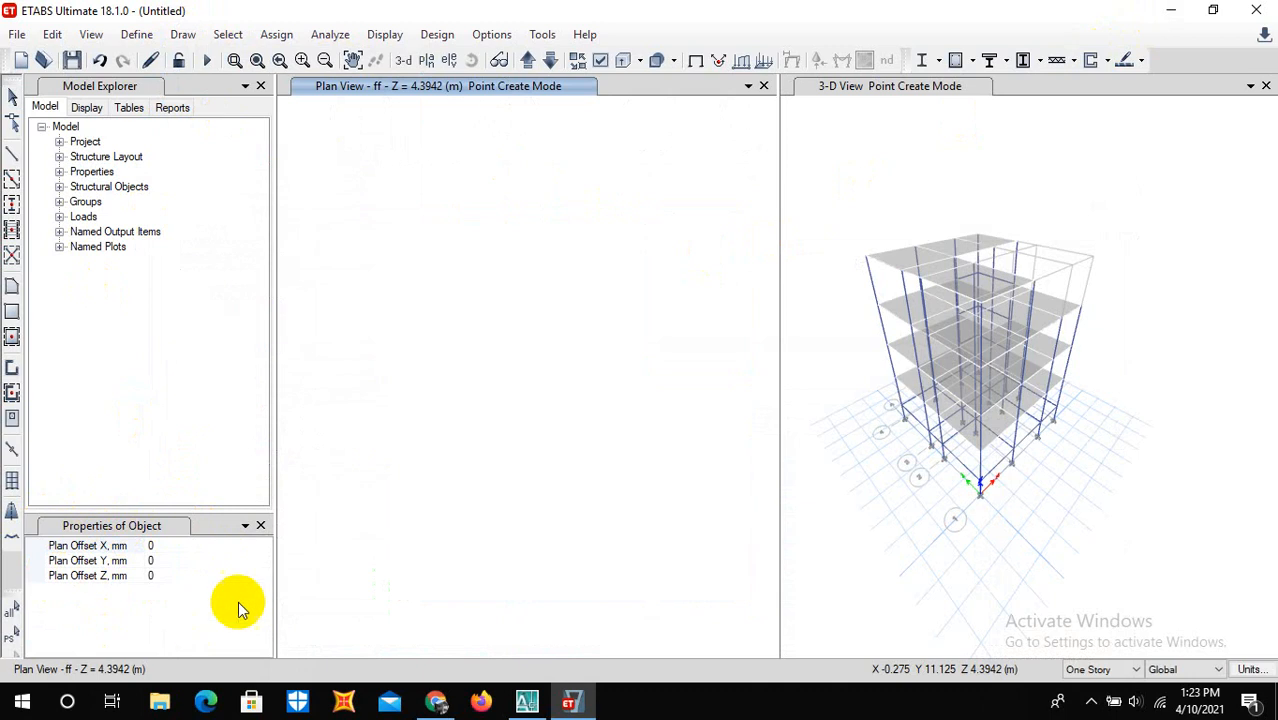
left_click(161, 547)
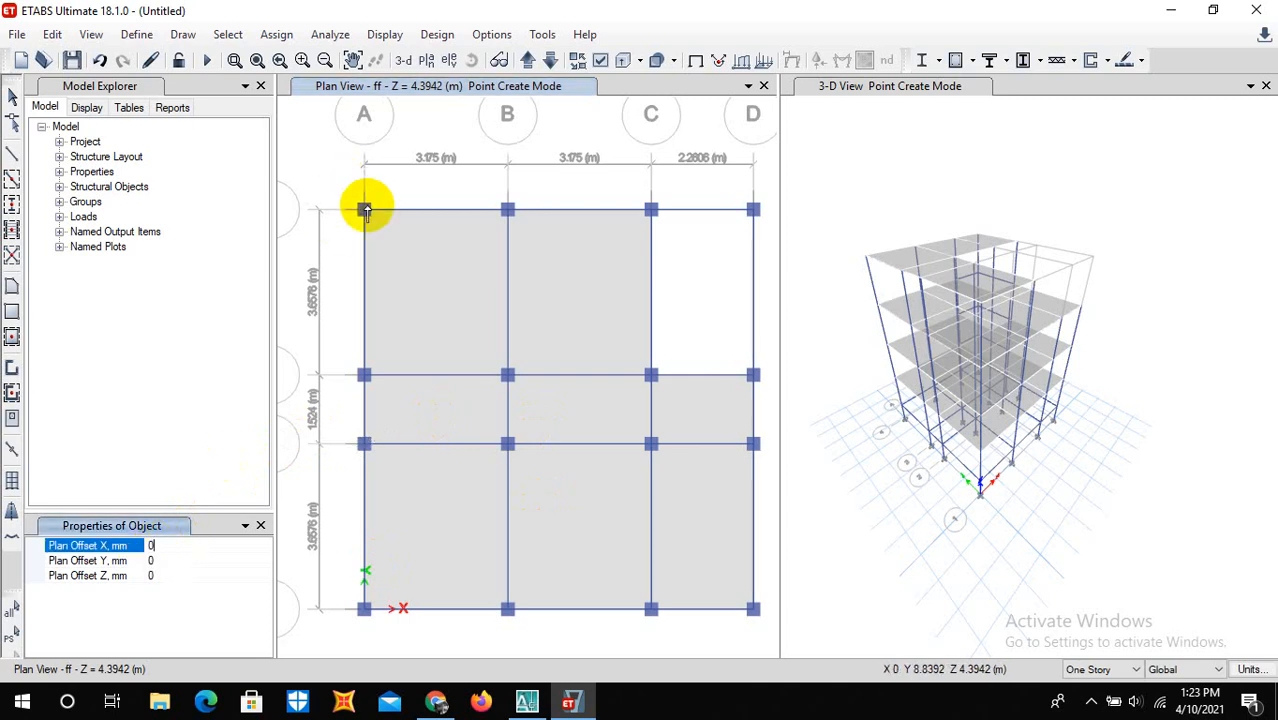
double_click(160, 546)
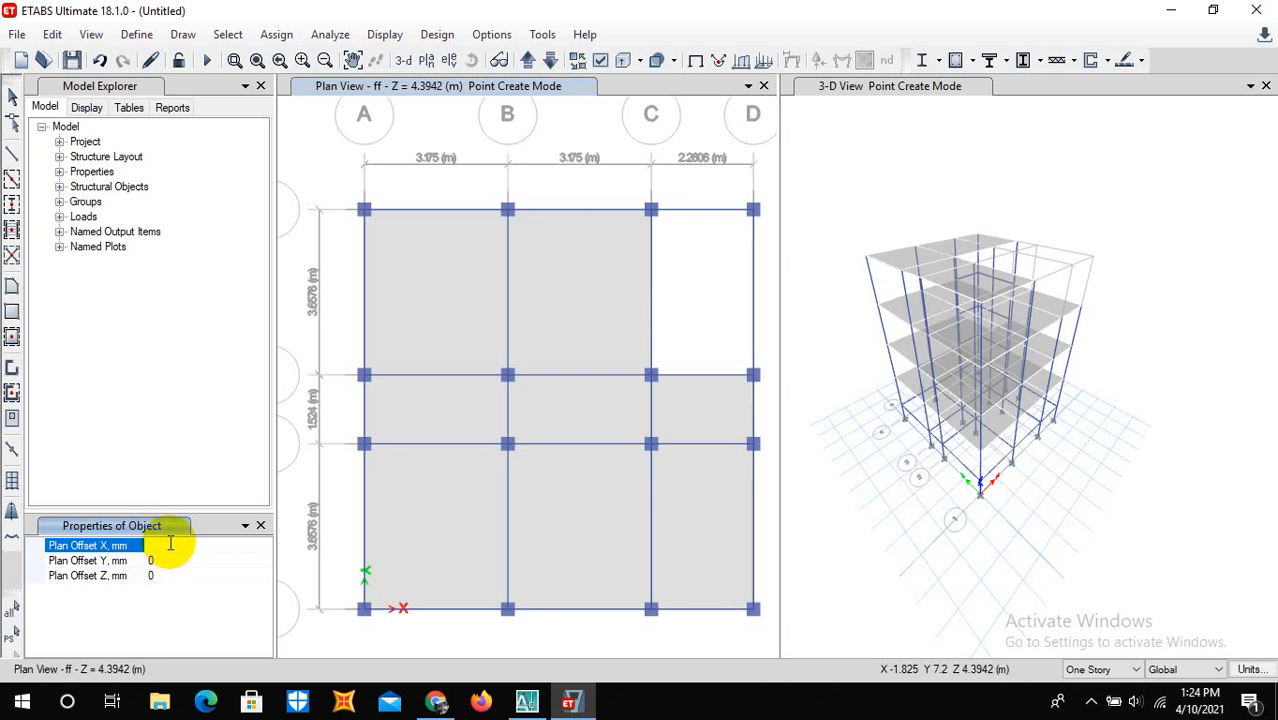
left_click(162, 560)
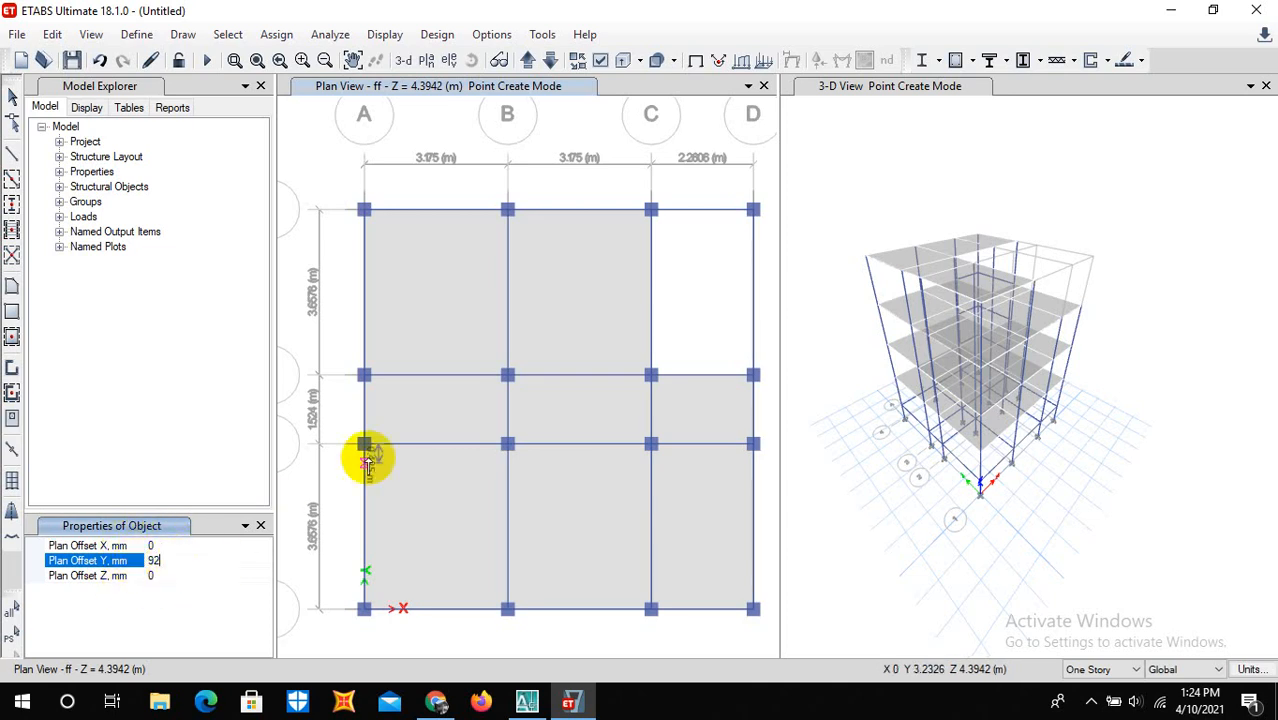
left_click(364, 208)
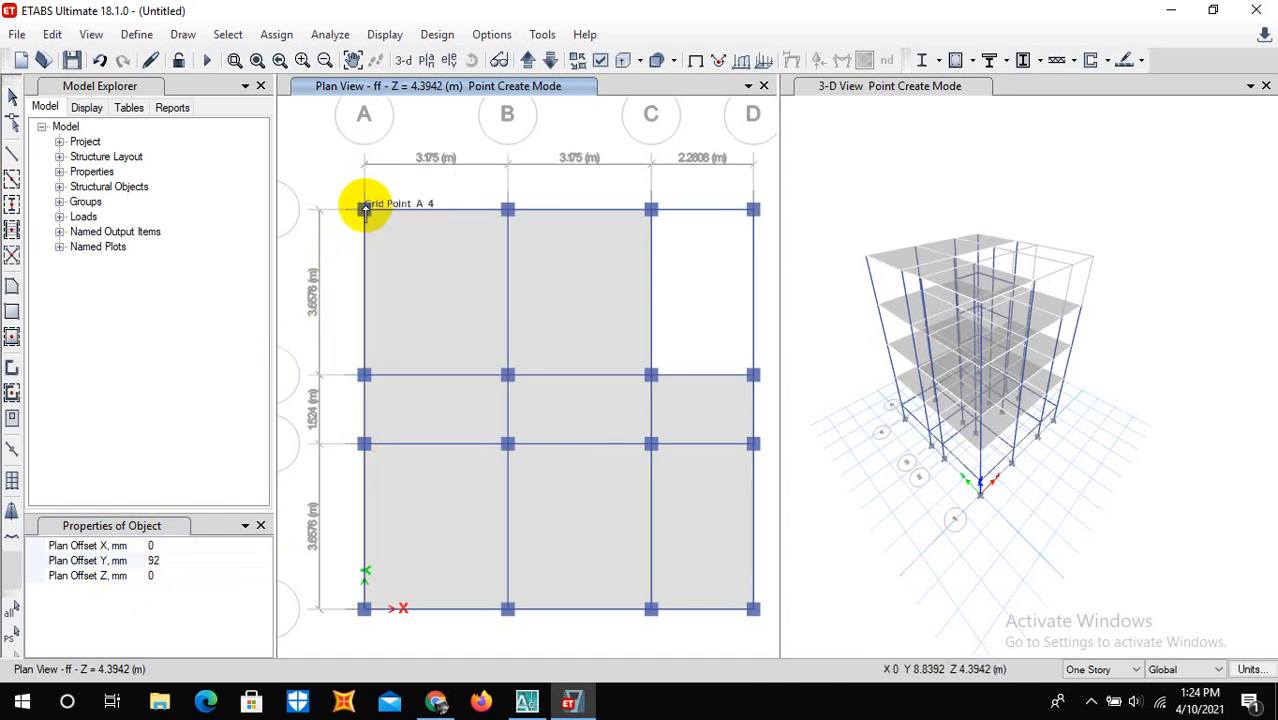
scroll(365, 205, "up", 3)
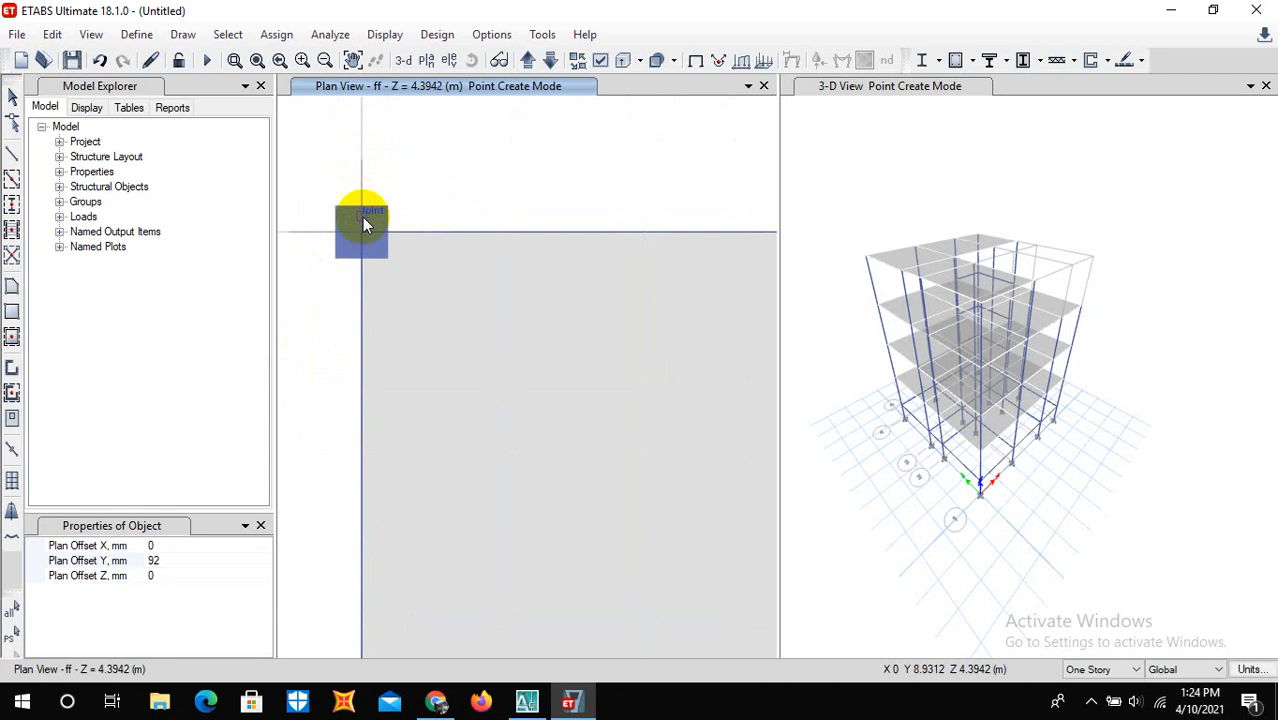
key("Escape")
Inspect the offset joint inside the column at grid point A-4 by selecting it, and clear the selection
scroll(364, 220, "up", 3)
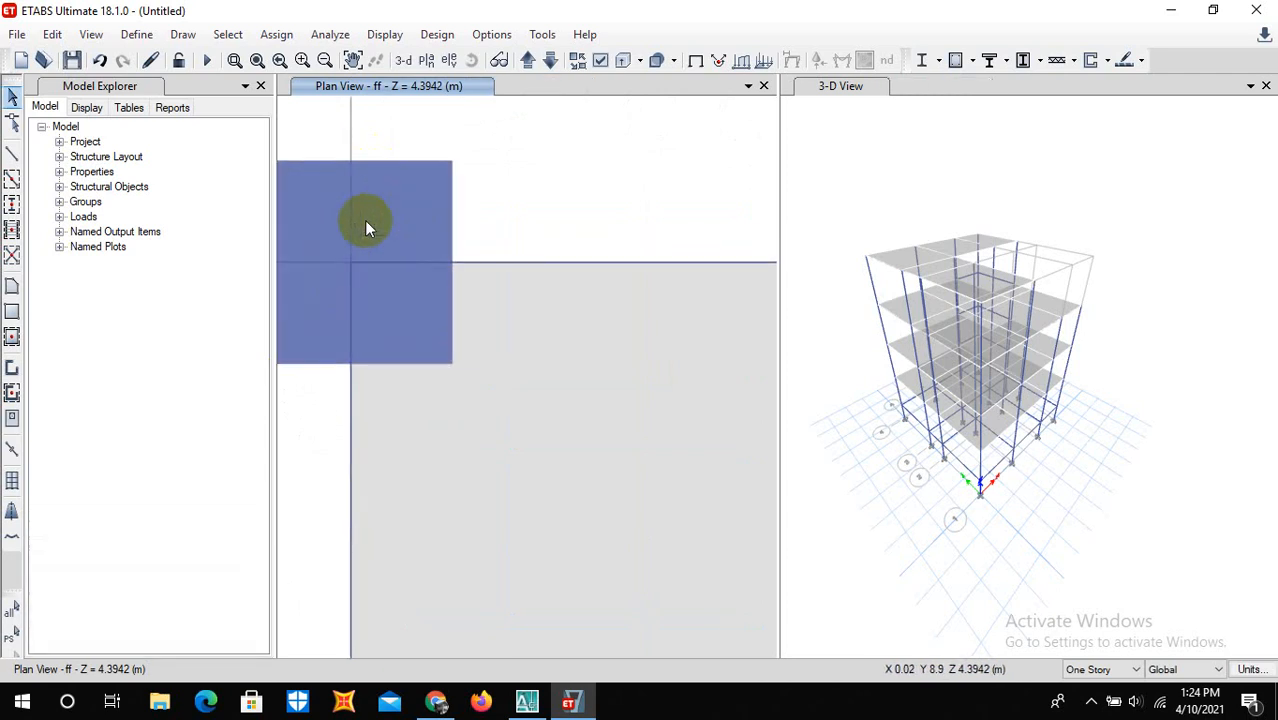
left_click_drag(343, 190, 376, 225)
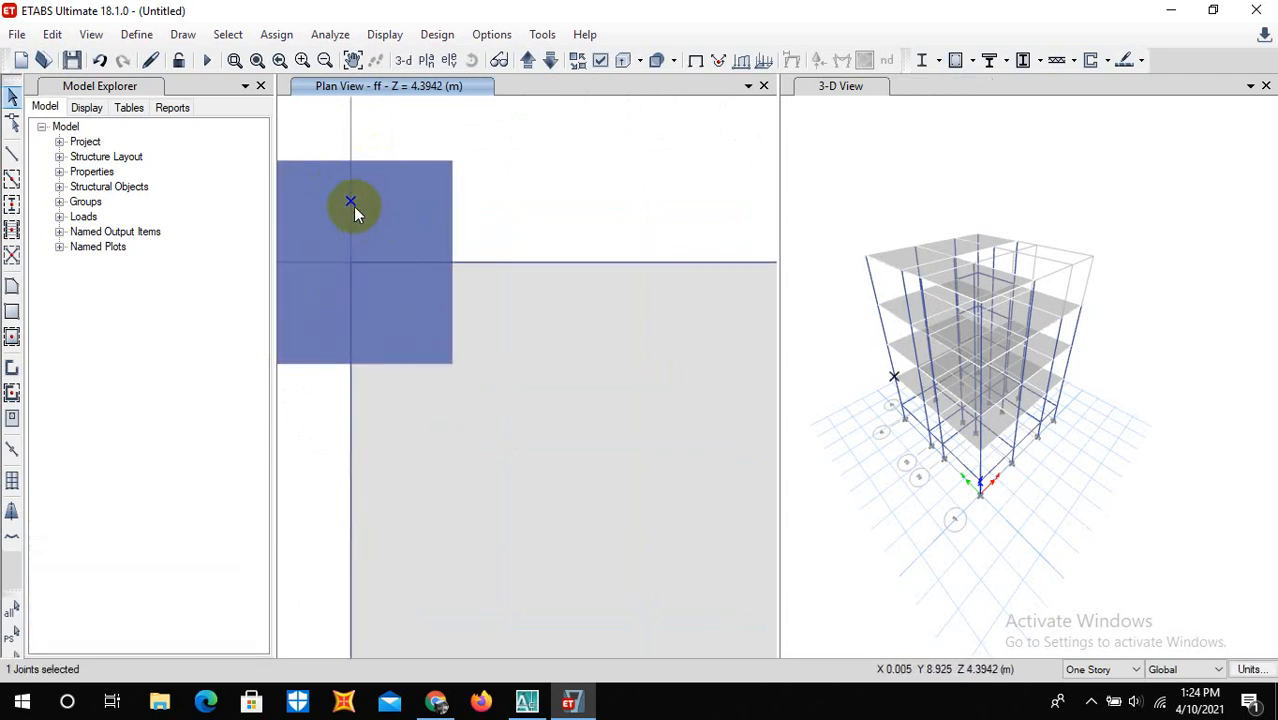
left_click(350, 203)
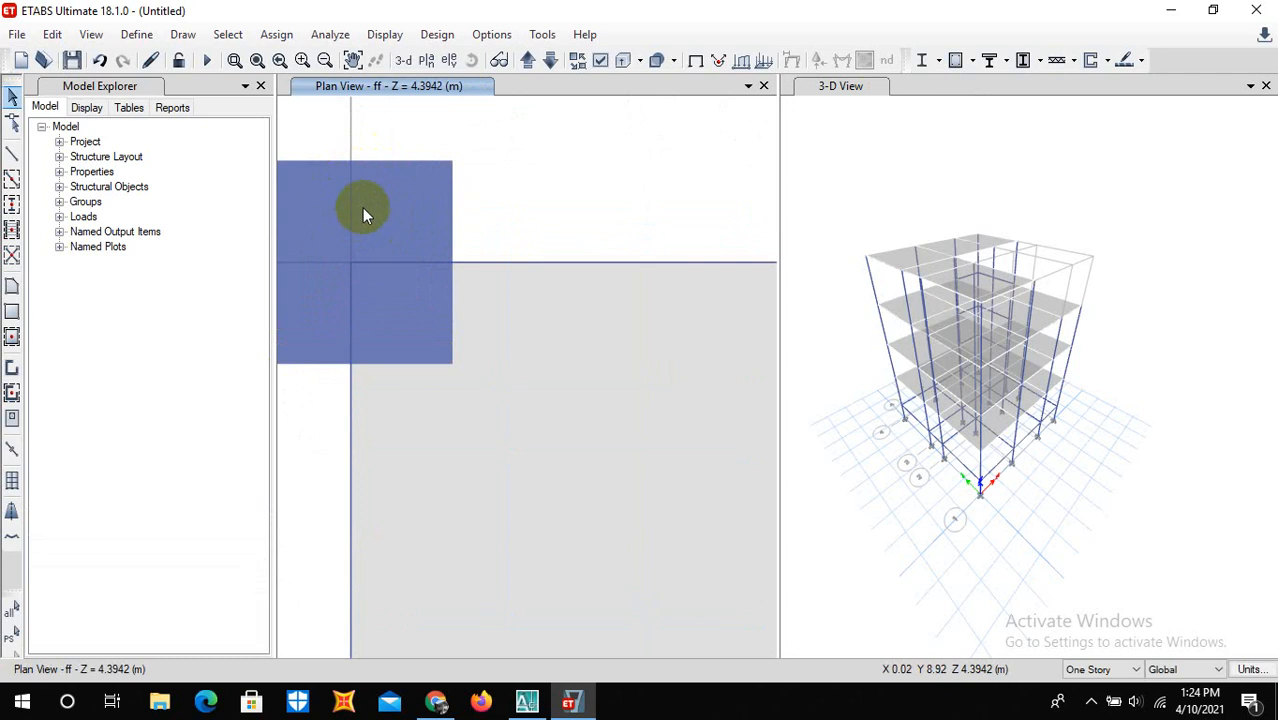
scroll(357, 208, "down", 3)
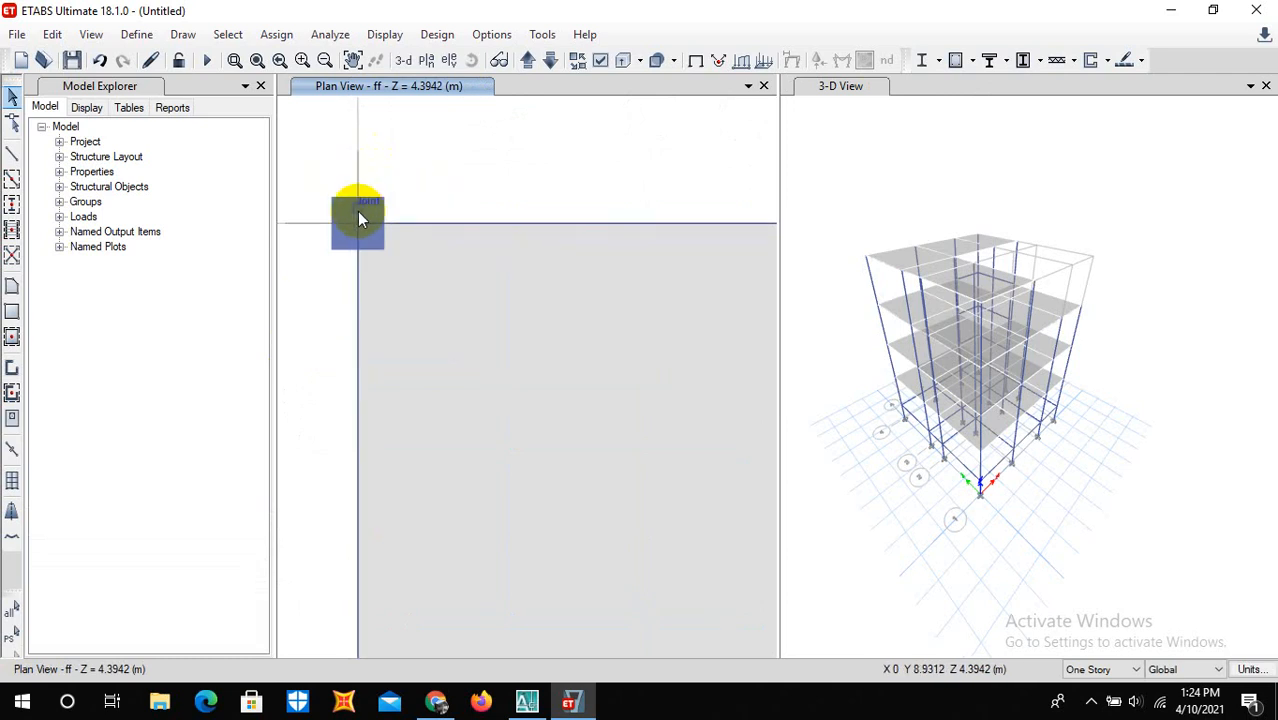
scroll(357, 214, "up", 3)
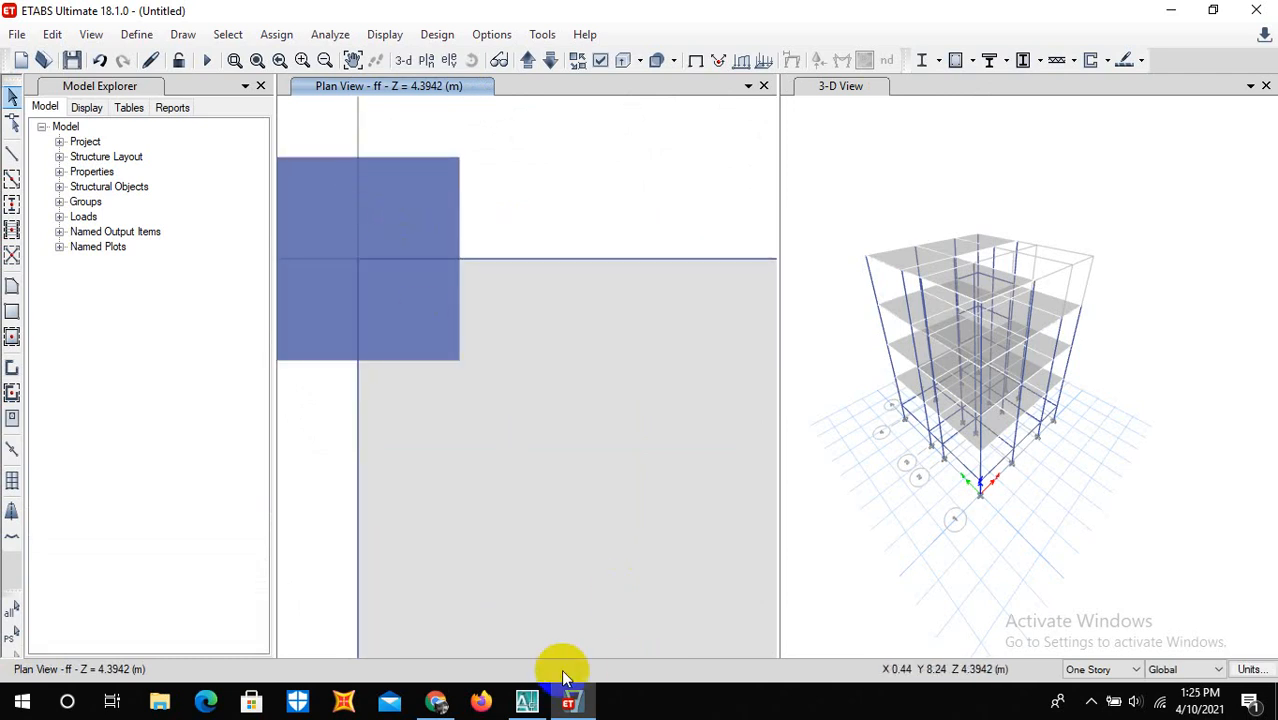
mouse_move(565, 706)
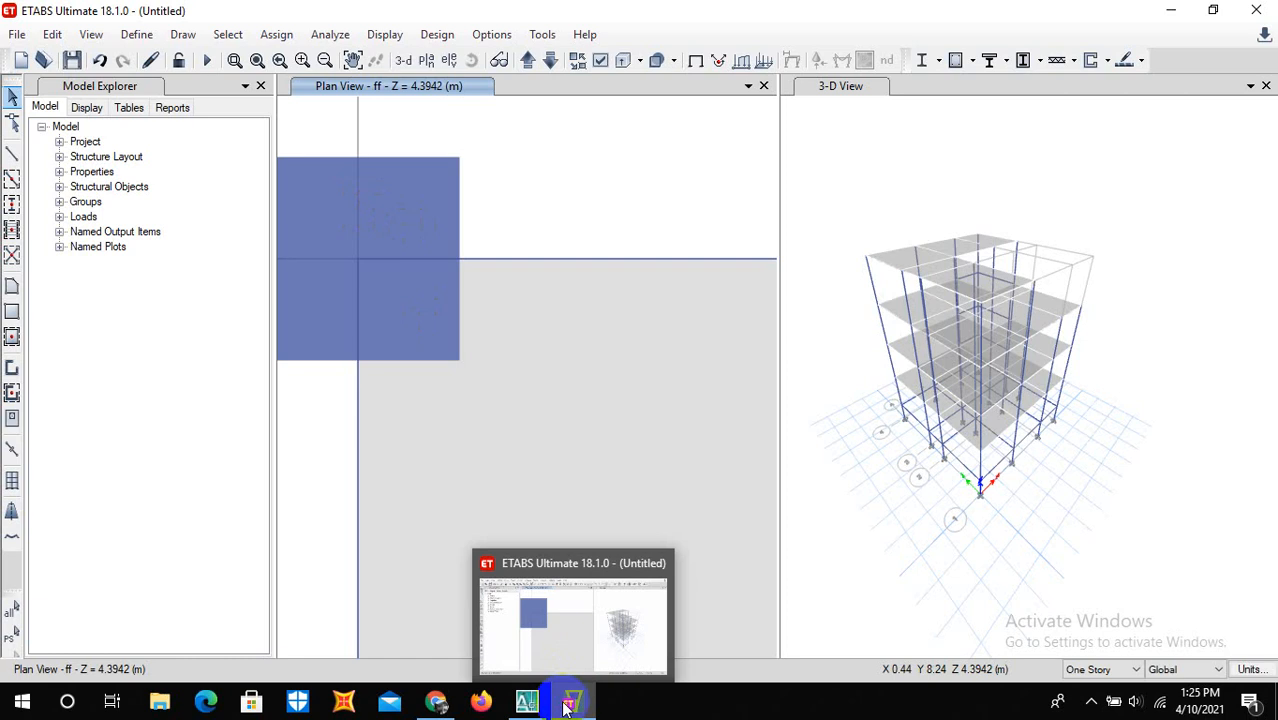
scroll(591, 289, "down", 3)
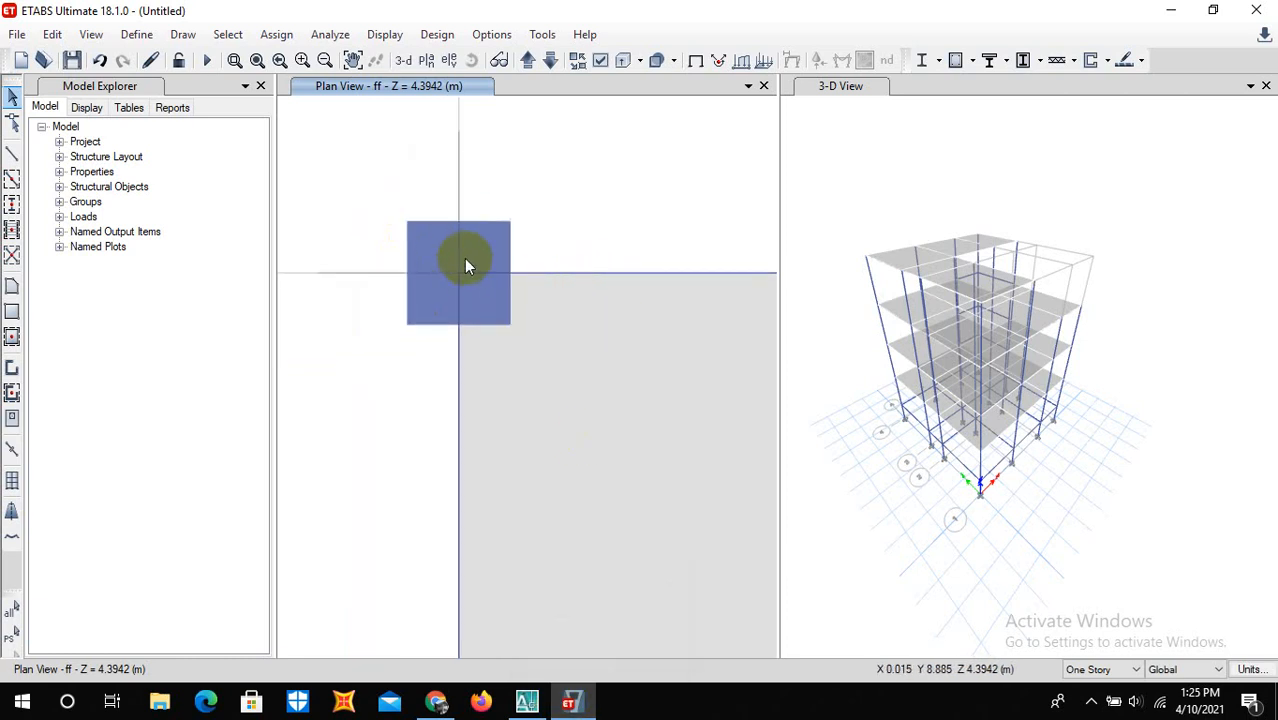
scroll(464, 258, "up", 3)
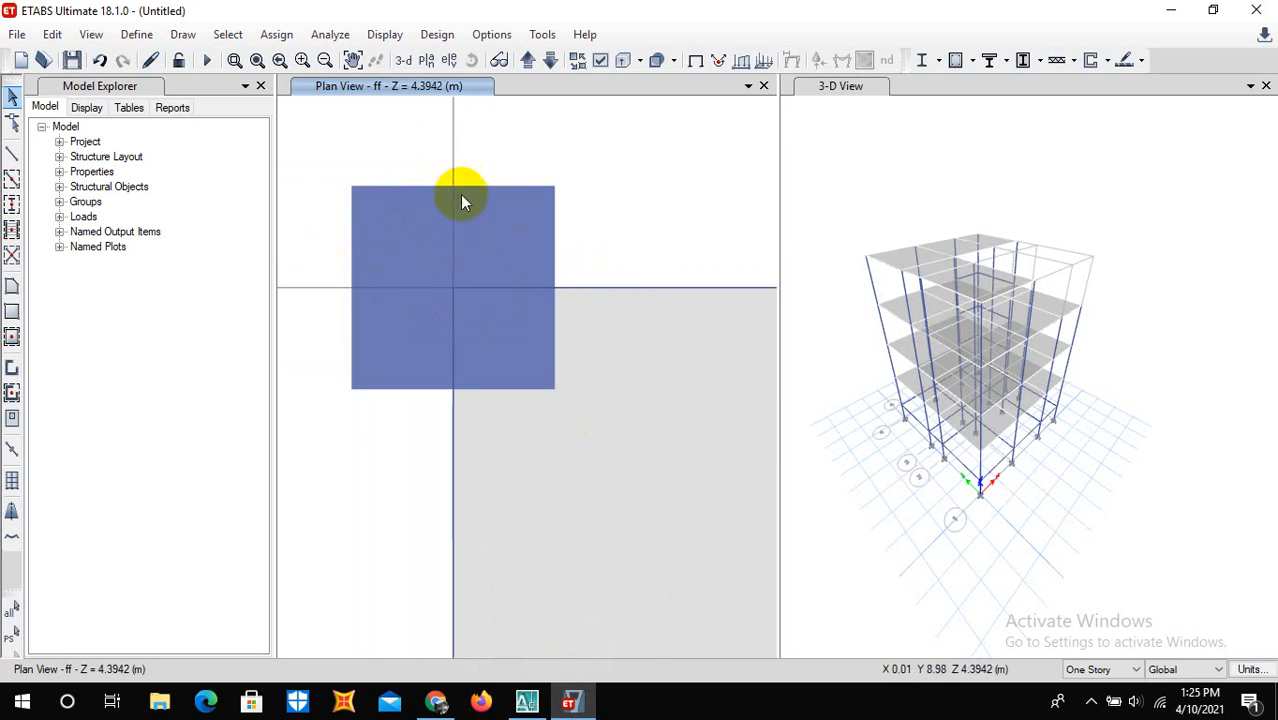
left_click(447, 224)
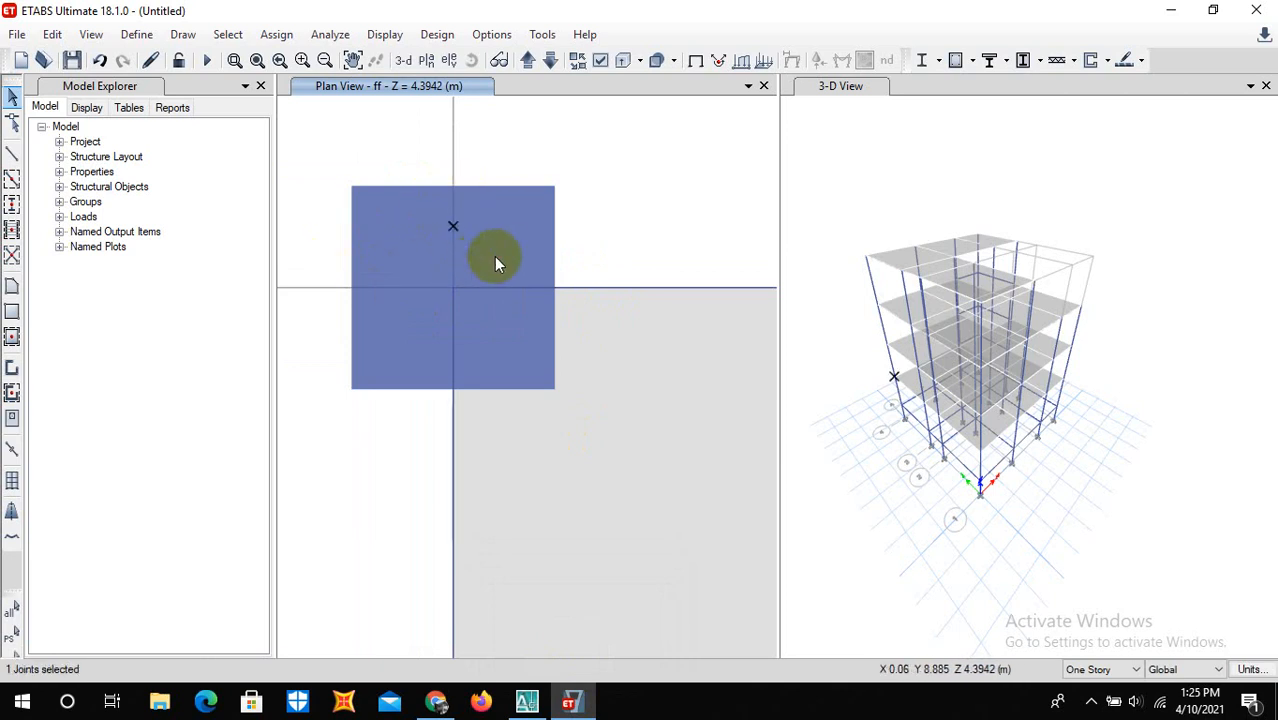
left_click(451, 228)
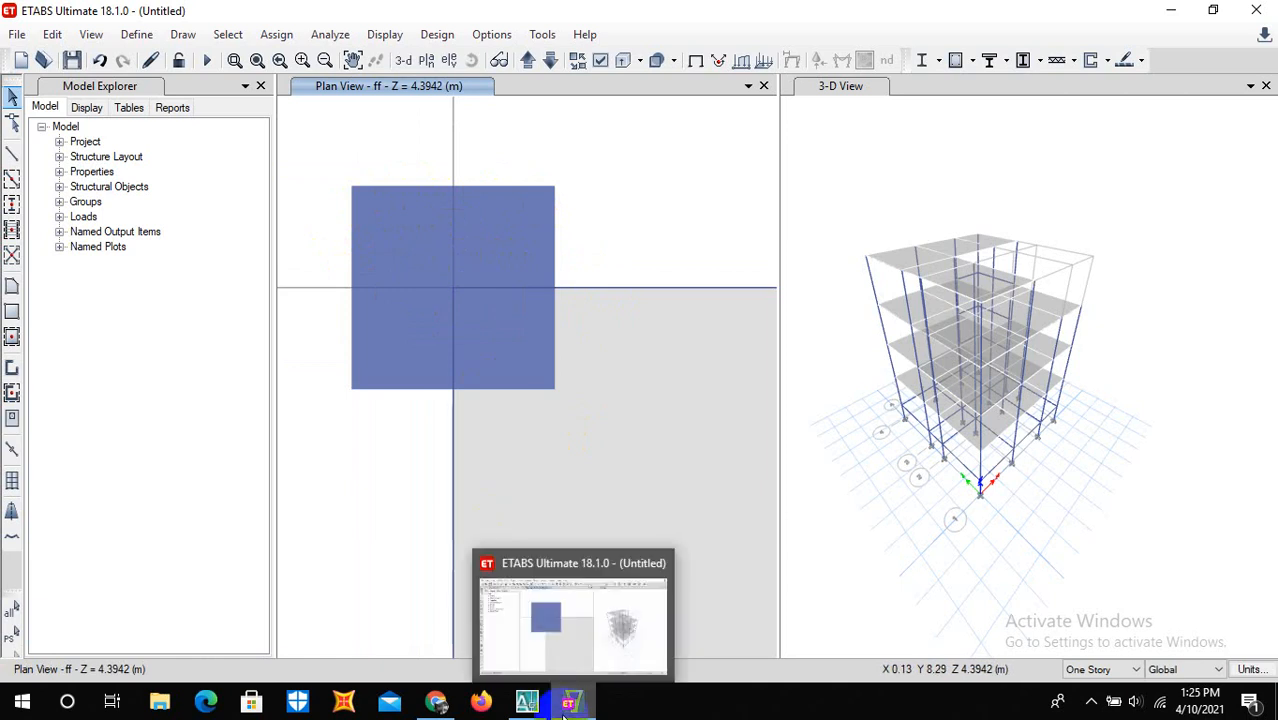
Review the property data of material A992Fy50 in the material definitions and leave the definitions without changes
left_click(147, 38)
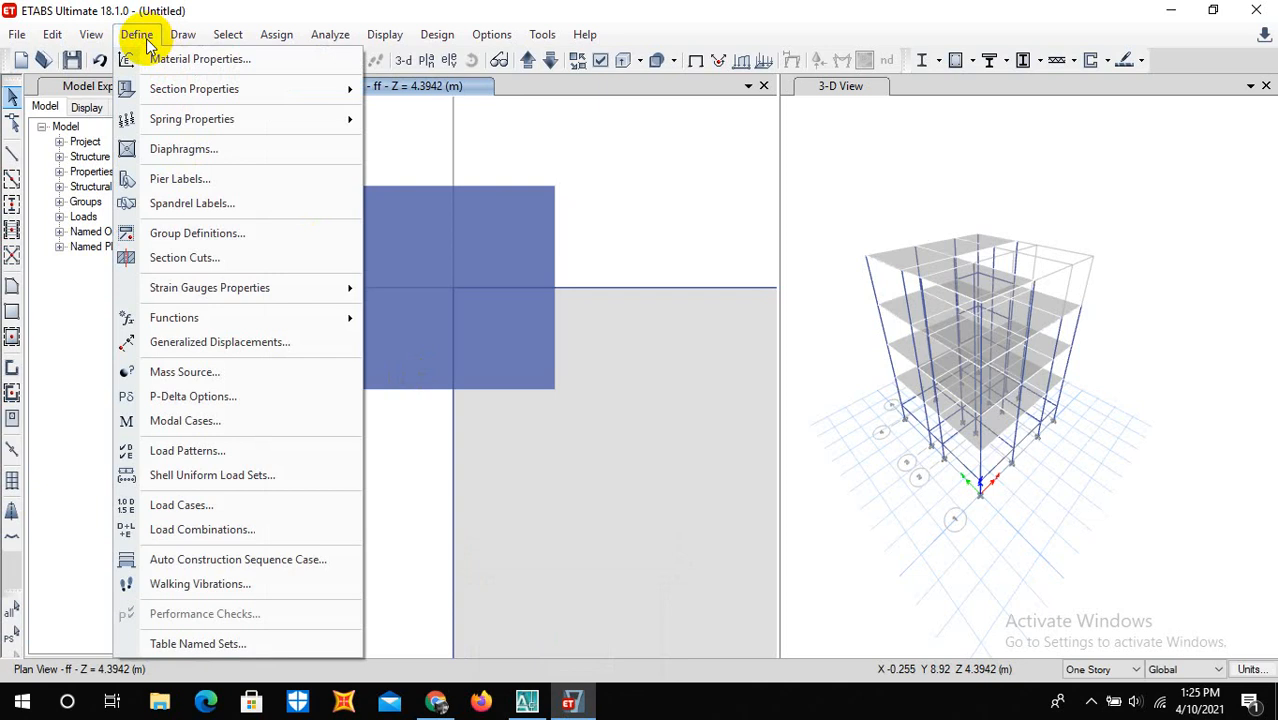
left_click(168, 57)
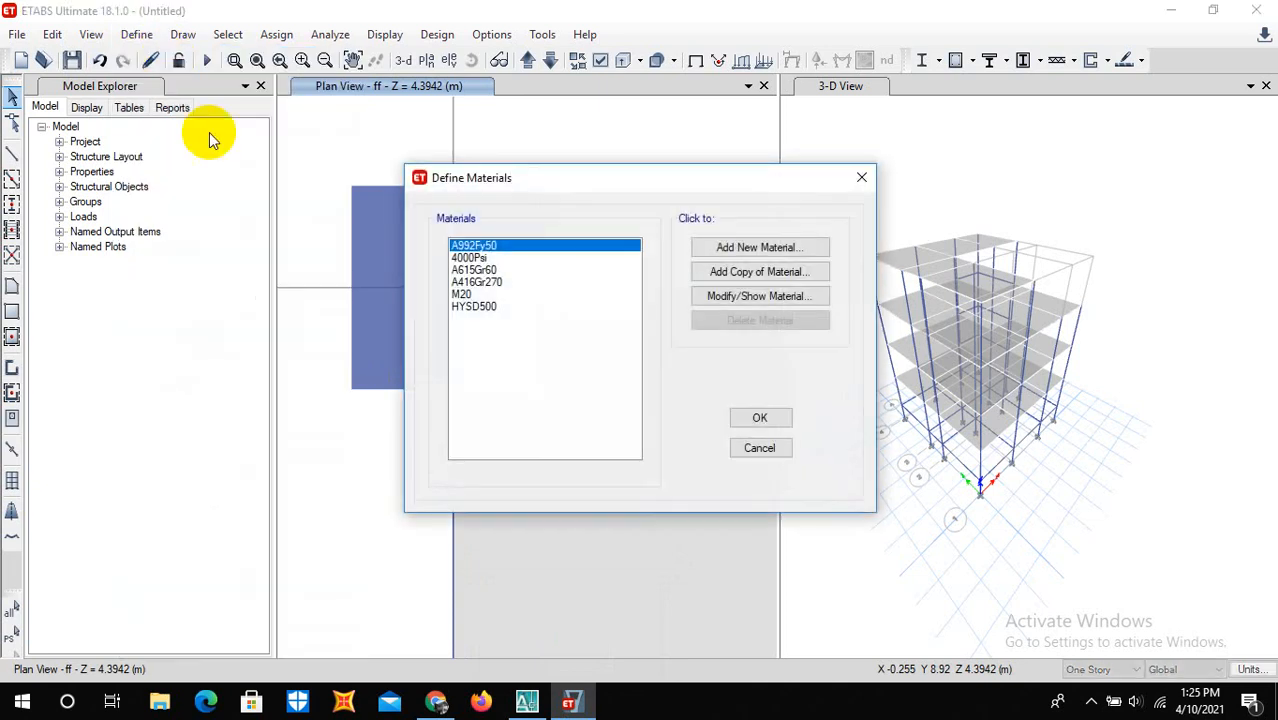
left_click(748, 297)
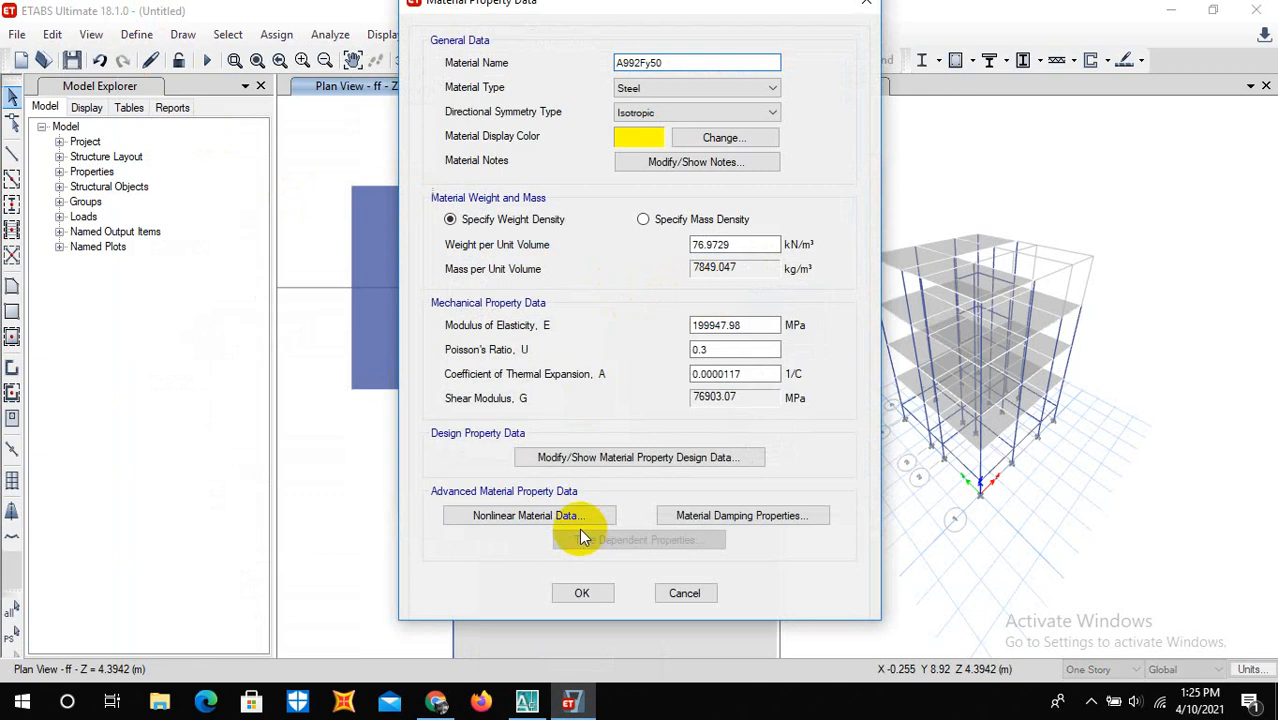
left_click(566, 592)
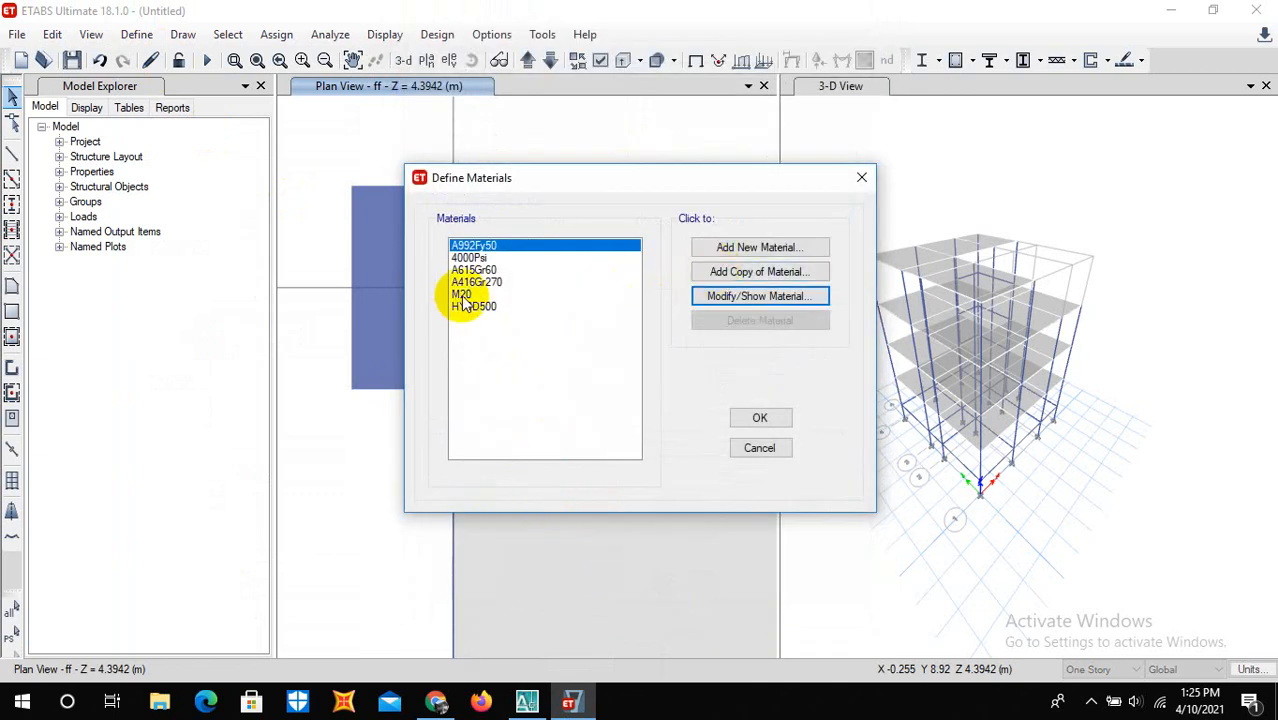
left_click(752, 452)
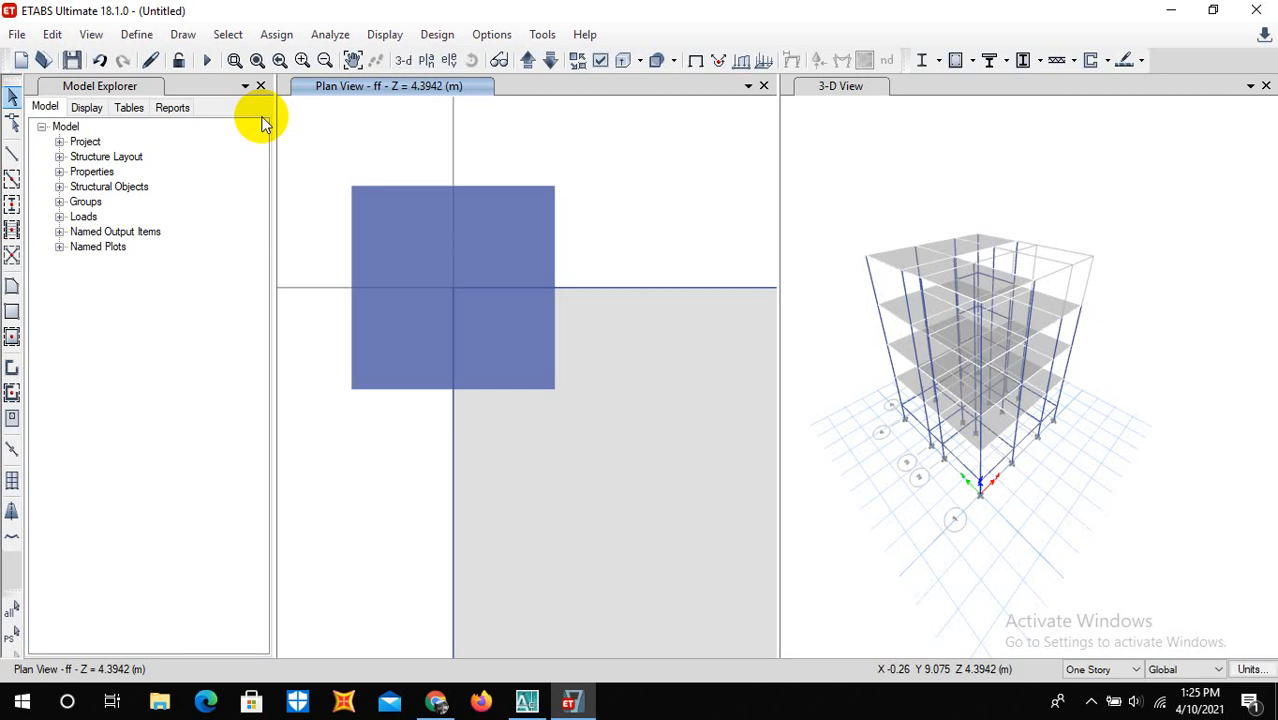
scroll(418, 312, "down", 2)
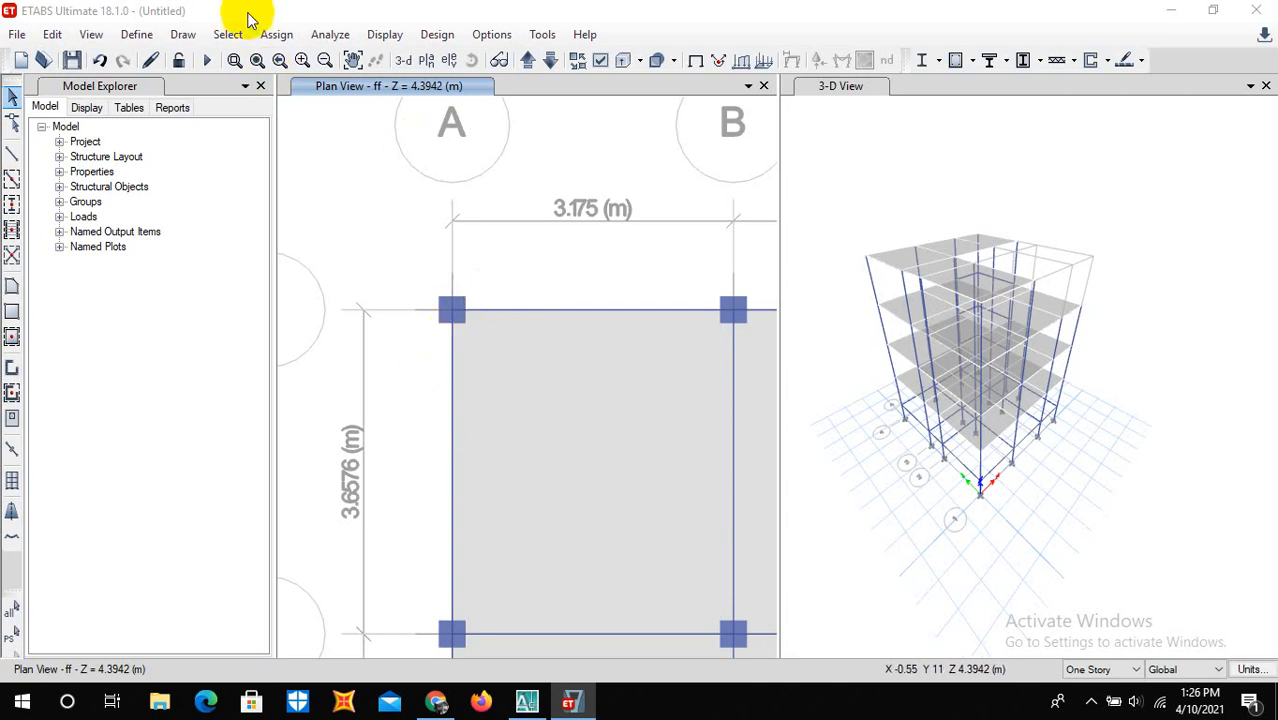
Draw a joint object at grid point A-4 on story ff with a plan Y offset of 300 mm
left_click(183, 34)
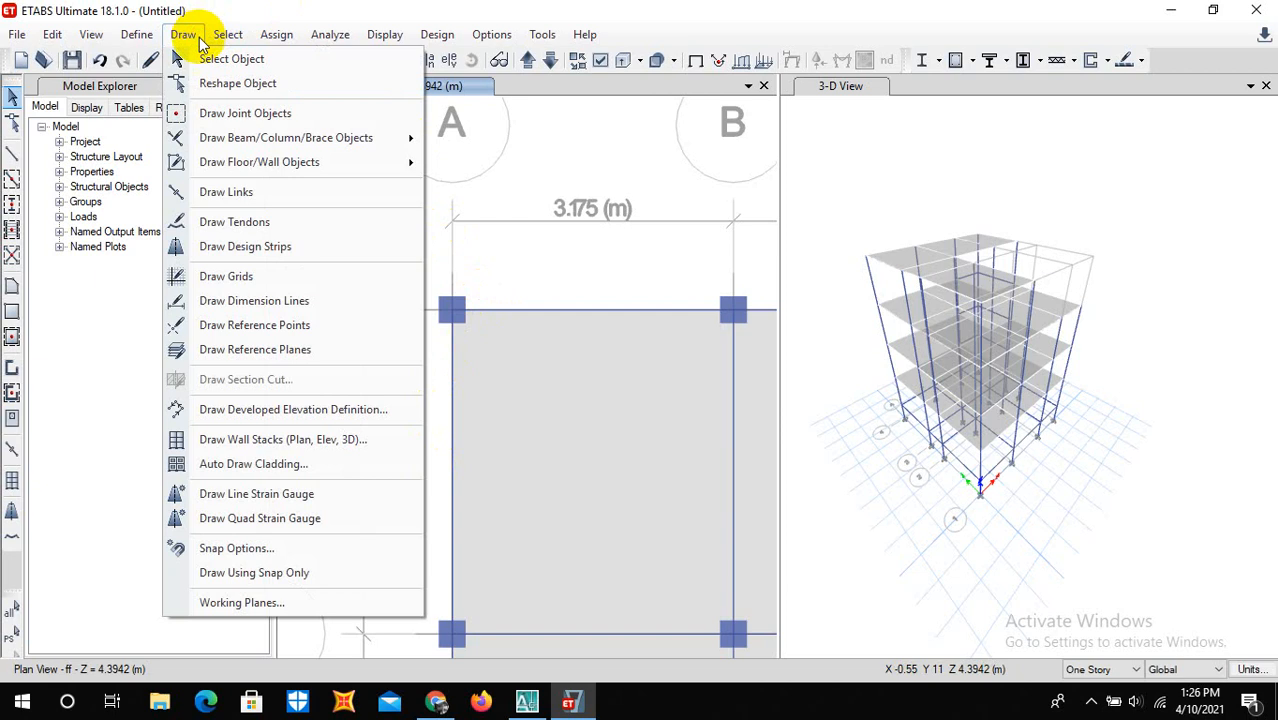
left_click(224, 113)
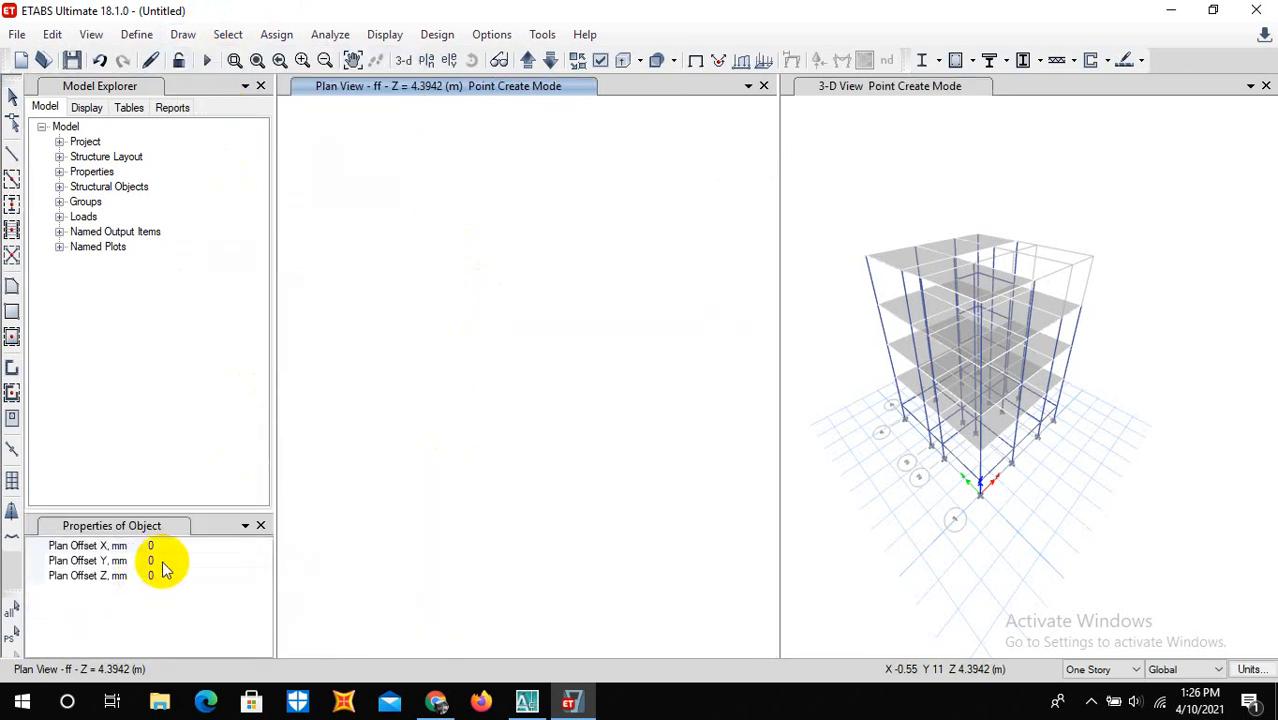
left_click(160, 561)
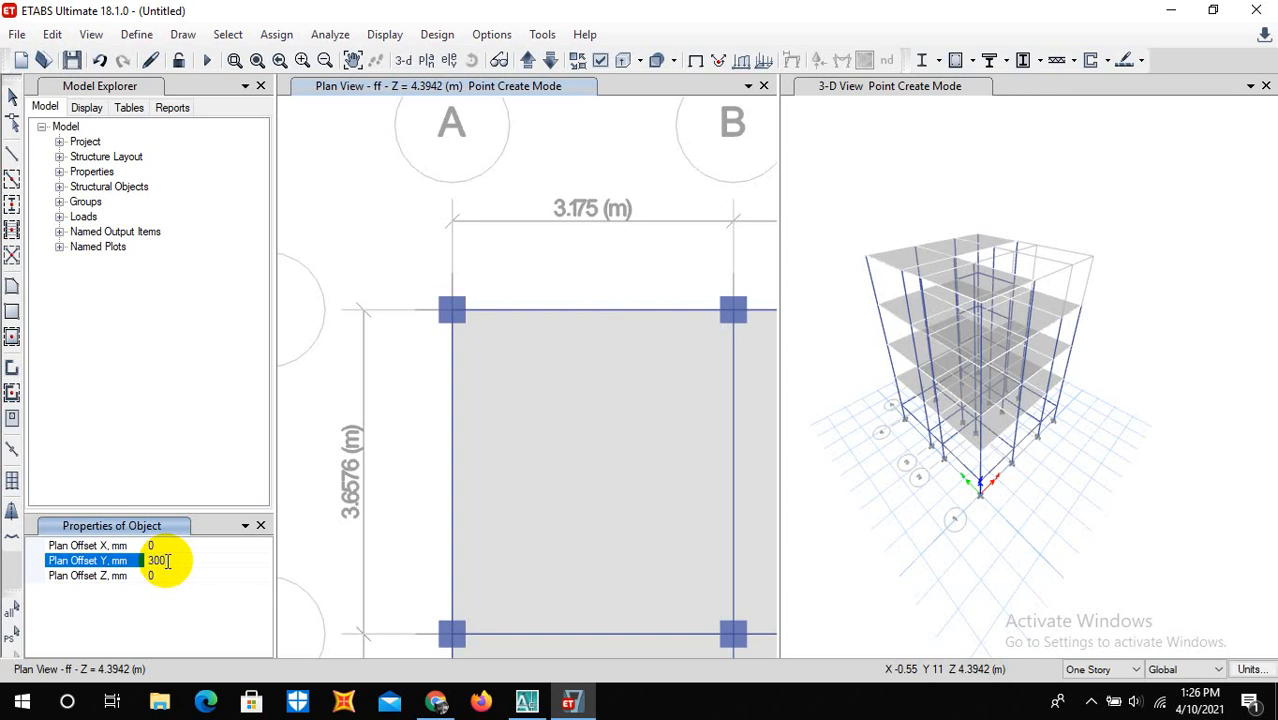
key("Return")
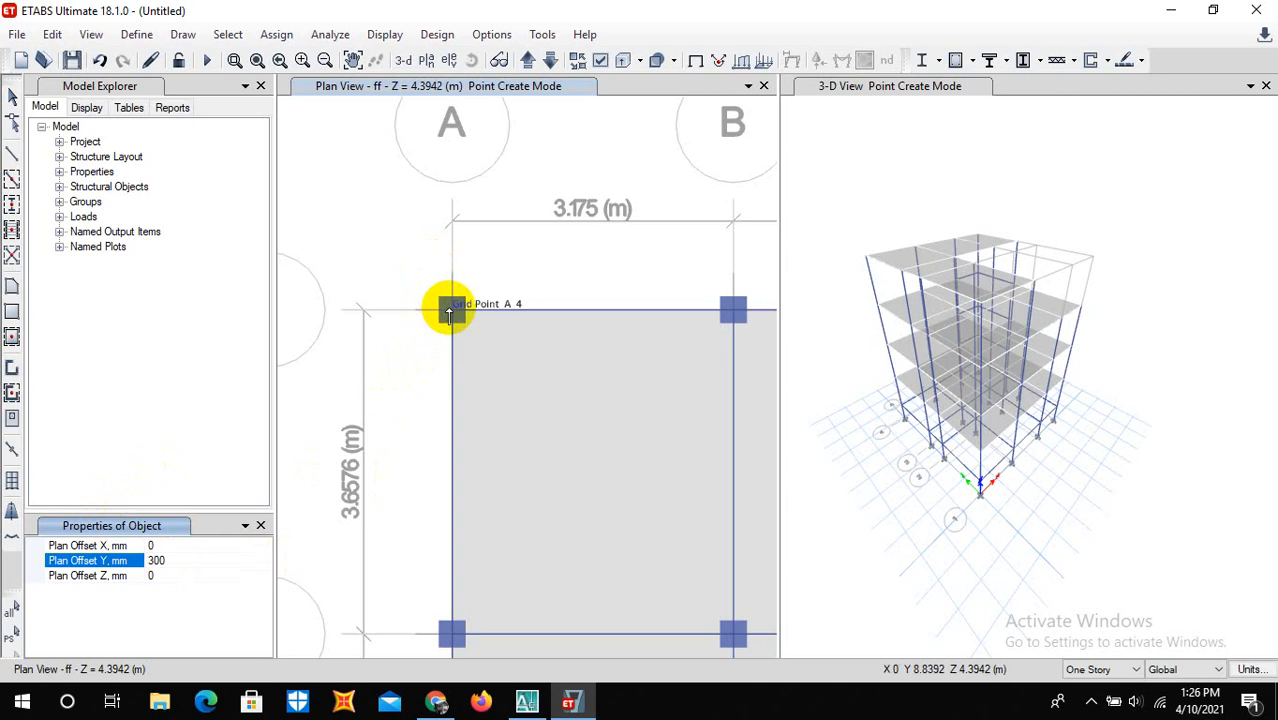
left_click(453, 312)
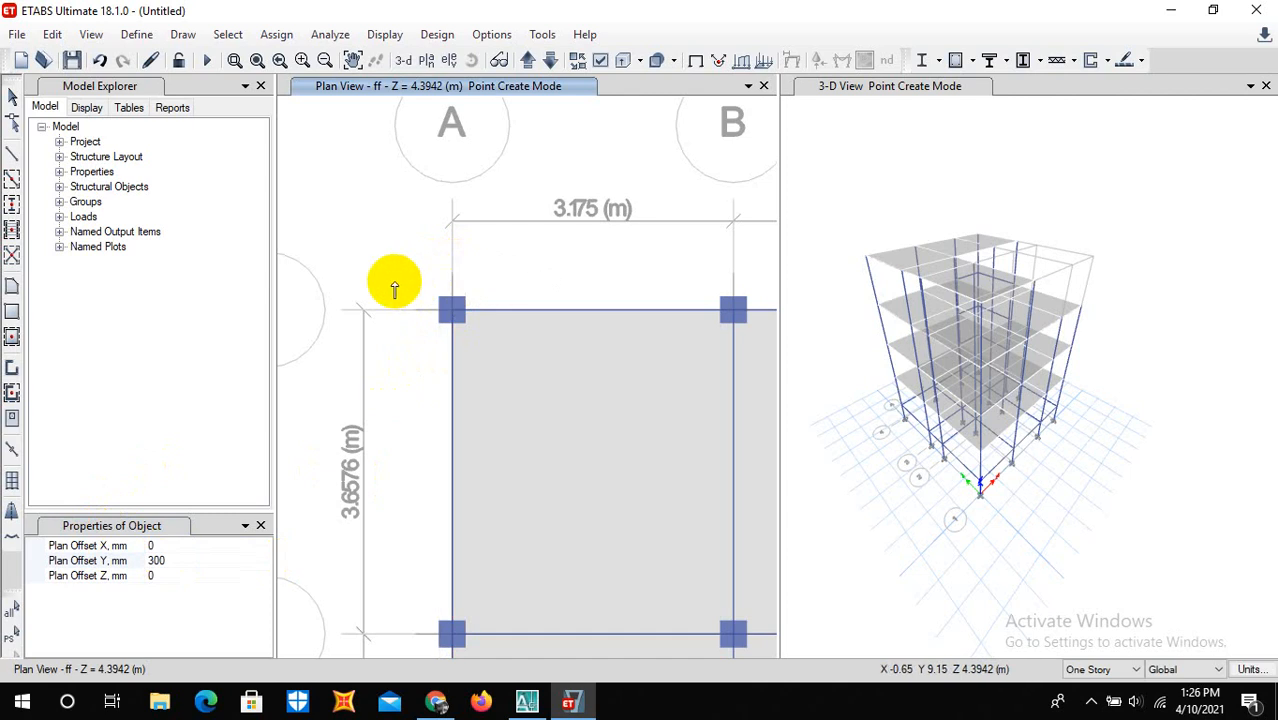
left_click(12, 97)
Try to quick-draw a slab strip between the 300 mm offset joint at A-4 and grid point D-4, using the grids option
scroll(306, 322, "down", 2)
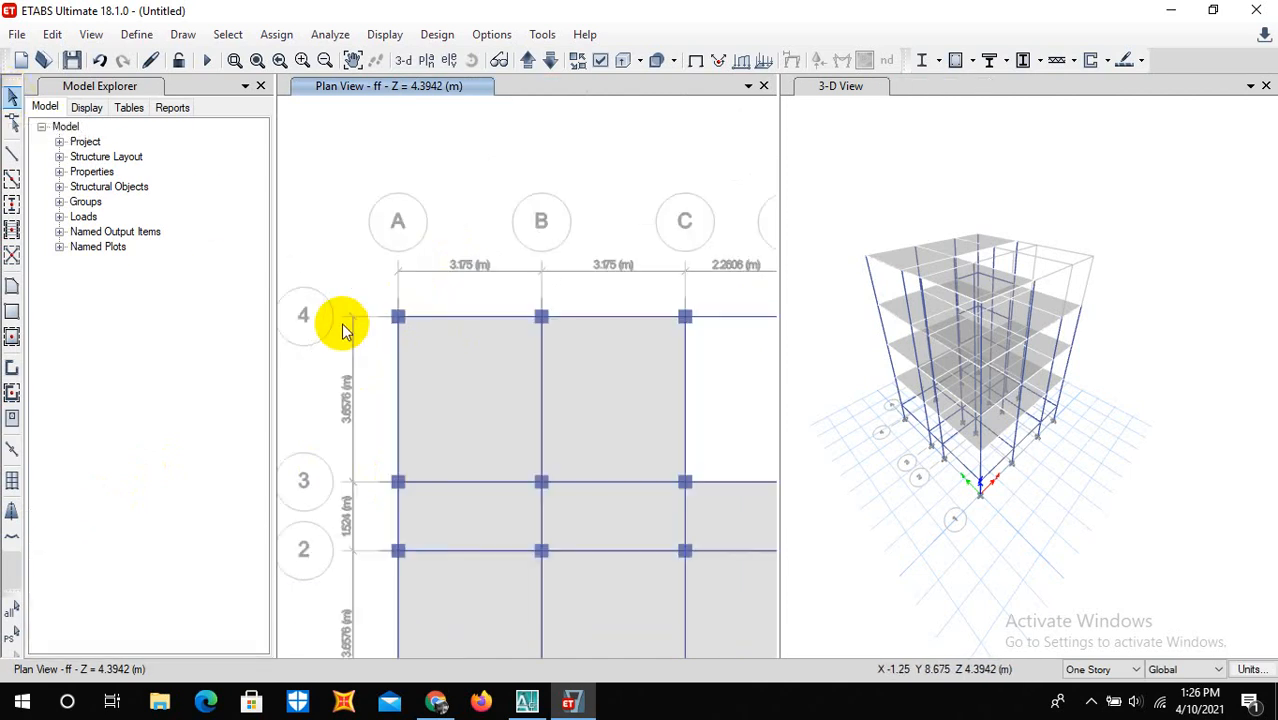
left_click(12, 340)
scroll(377, 338, "down", 2)
middle_click_drag(451, 334, 415, 334)
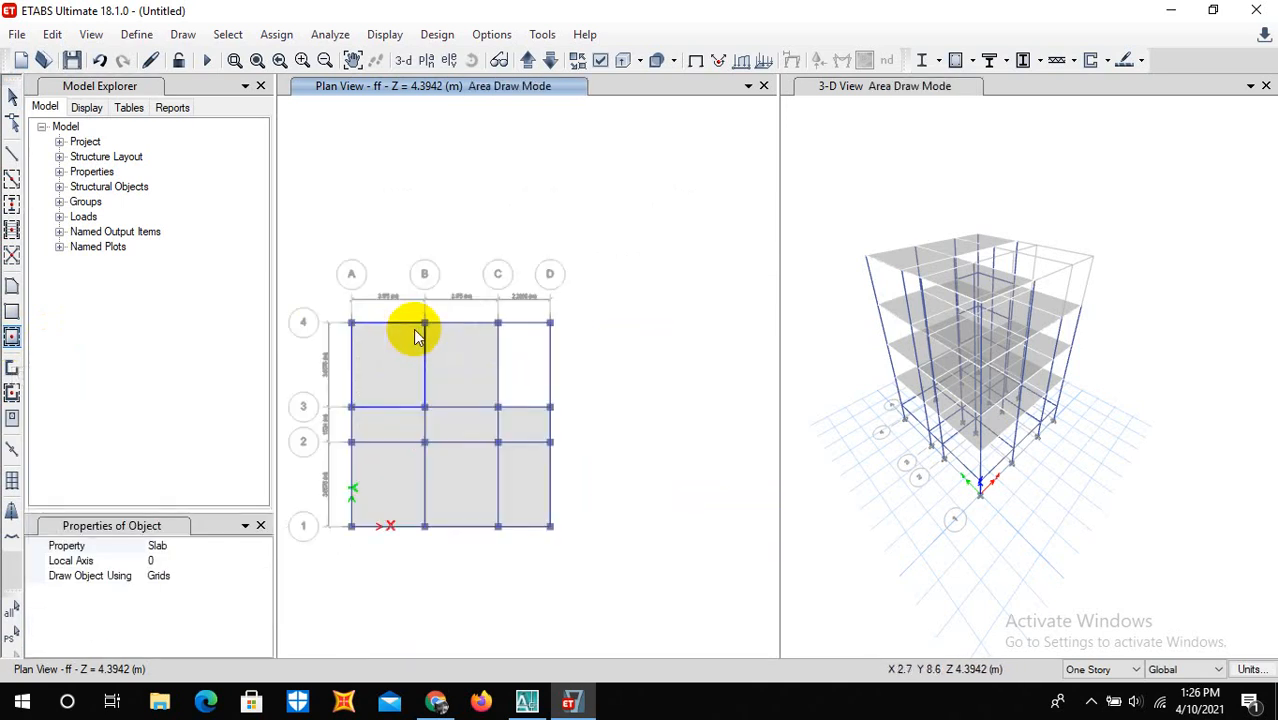
left_click(351, 321)
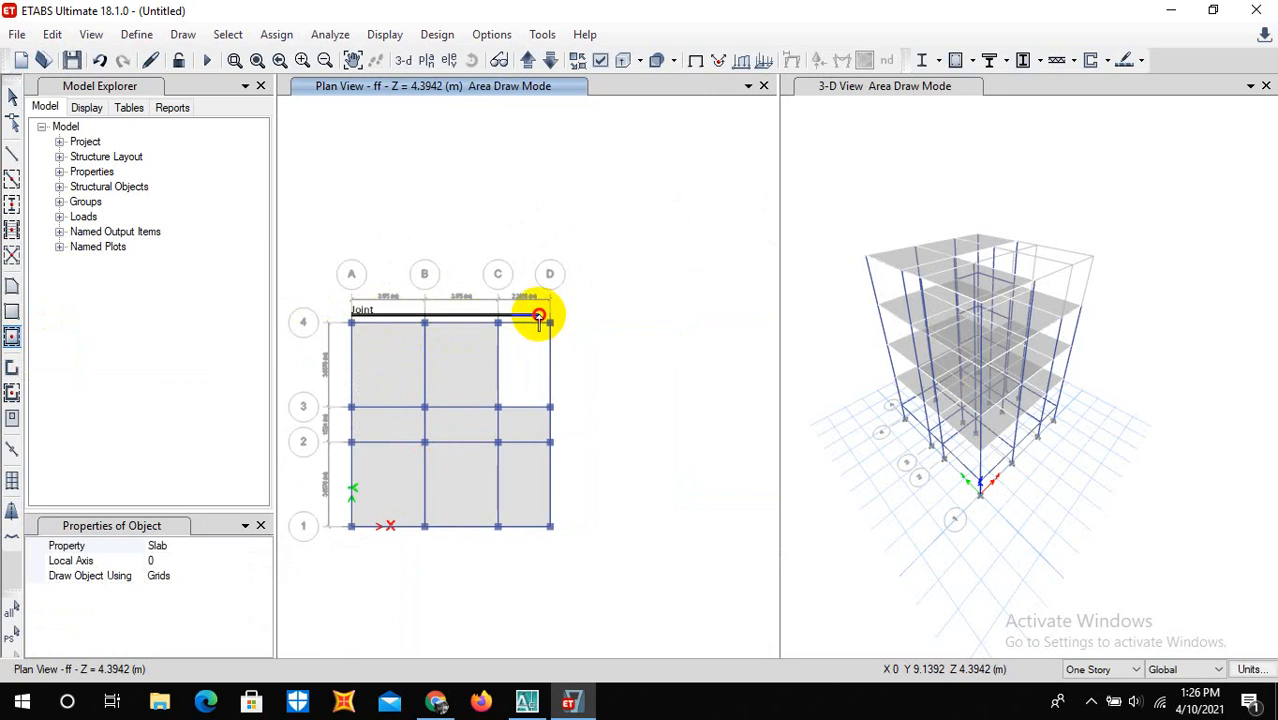
scroll(539, 315, "up", 3)
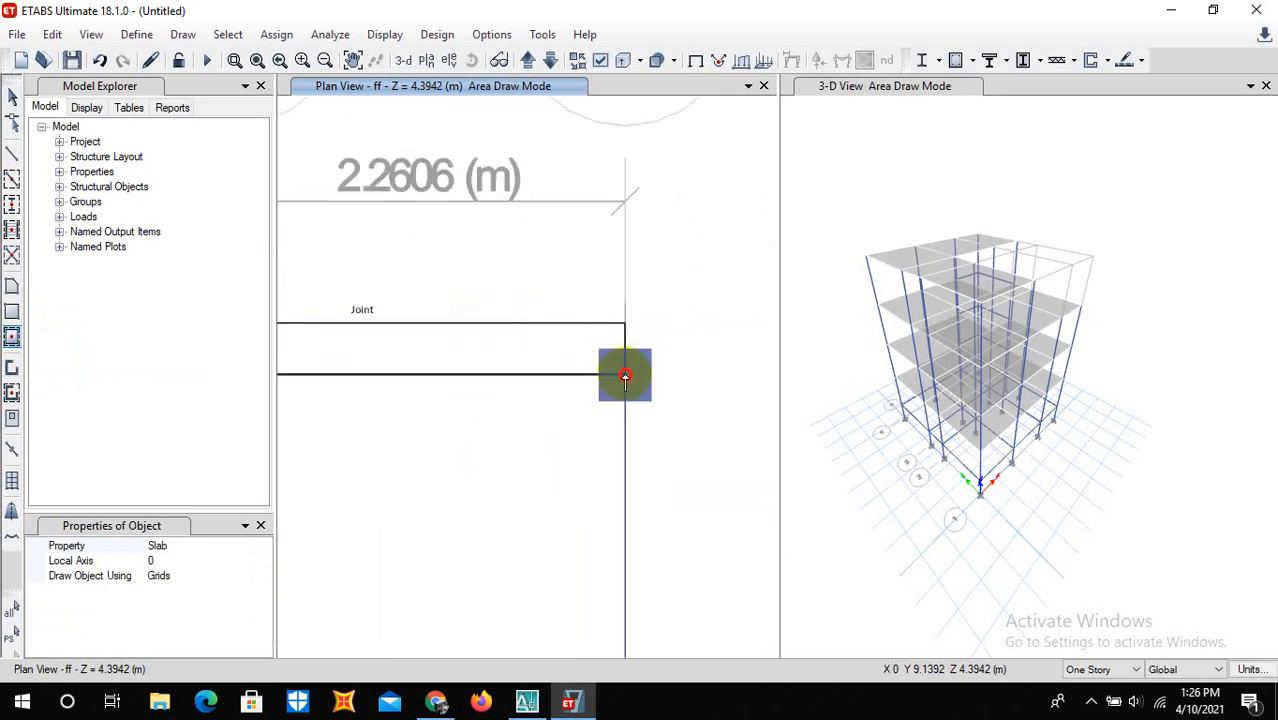
left_click(625, 376)
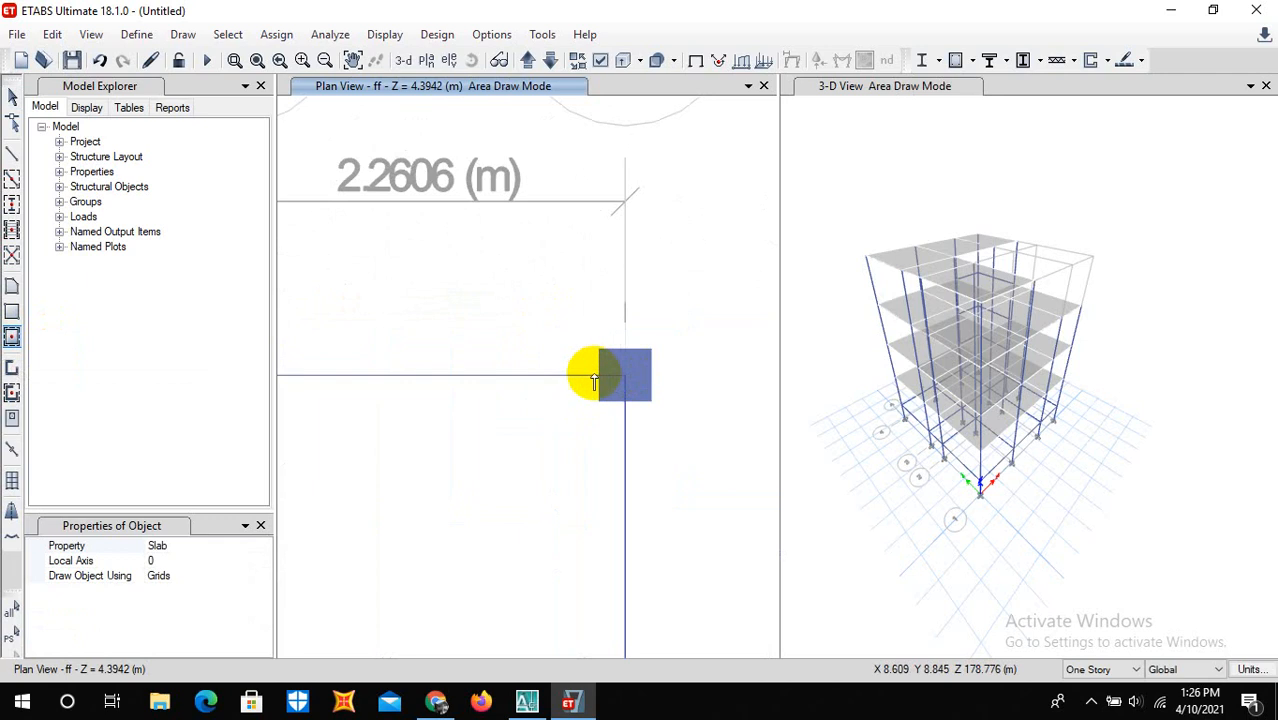
scroll(710, 342, "down", 2)
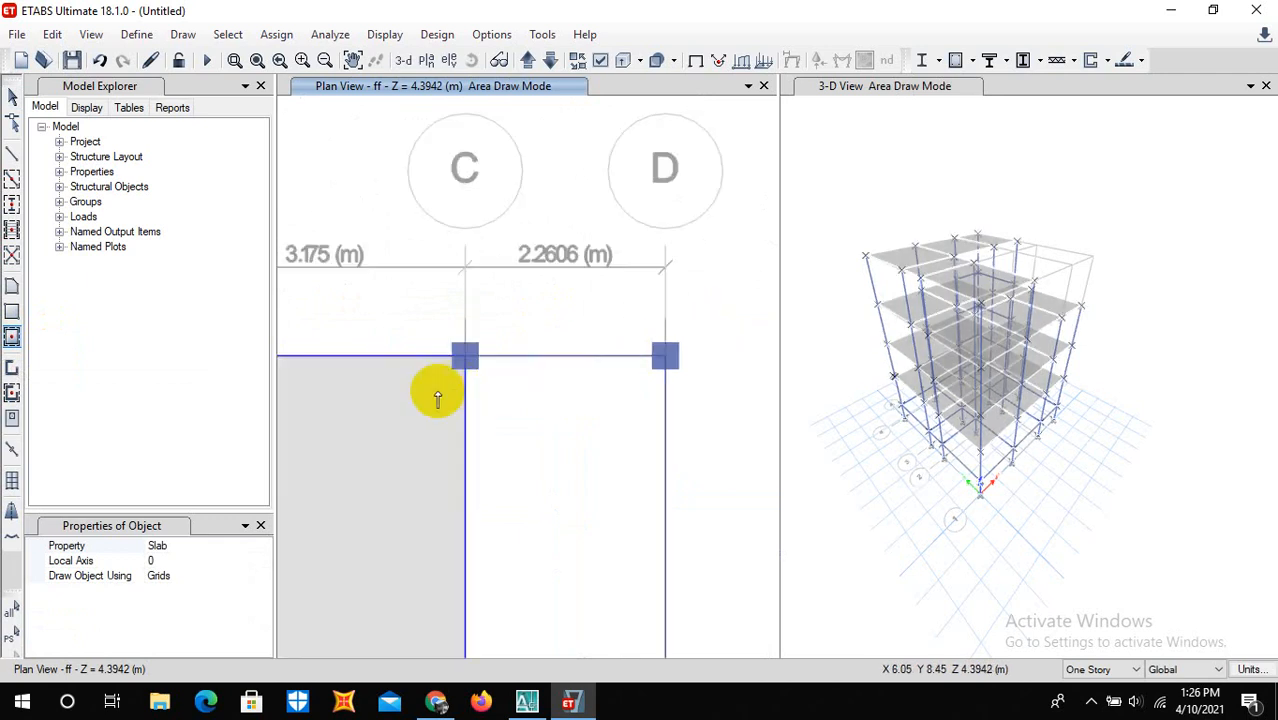
scroll(573, 345, "down", 2)
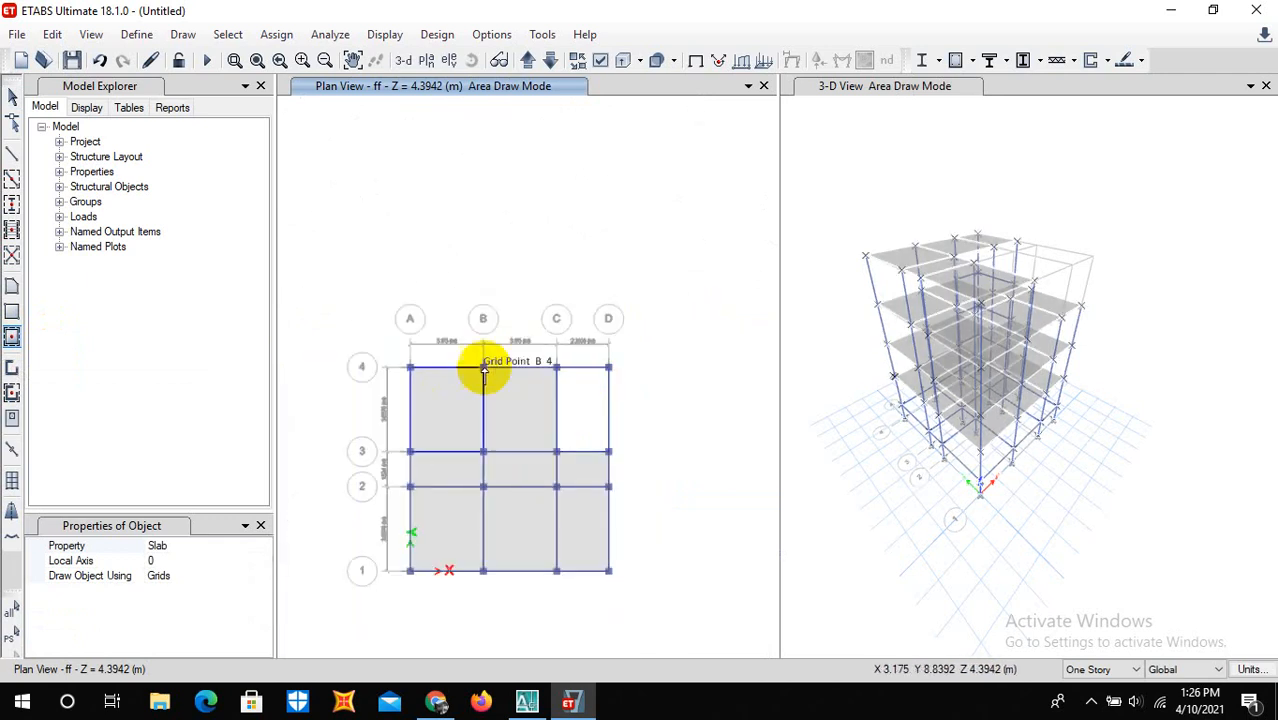
scroll(422, 365, "up", 1)
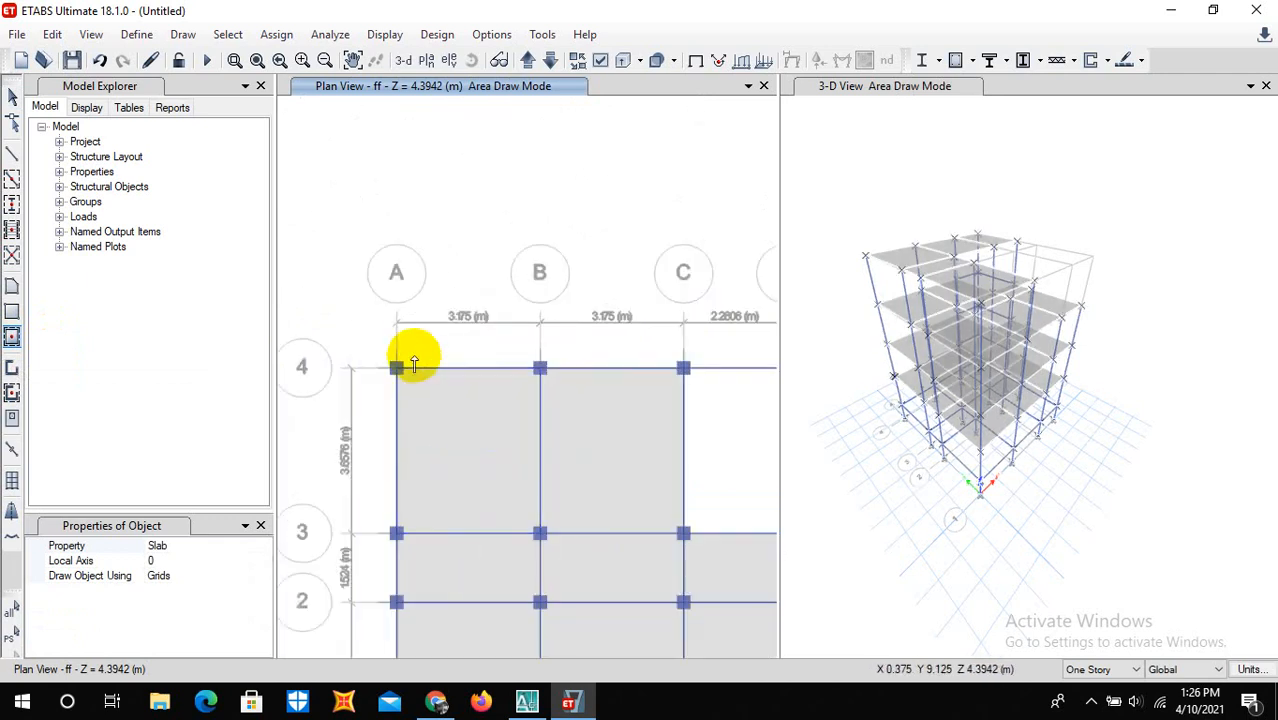
left_click(12, 95)
Draw a rectangular slab on story ff from the 300 mm offset joint at A-4 to grid point D-4 and end the command
scroll(395, 354, "down", 2)
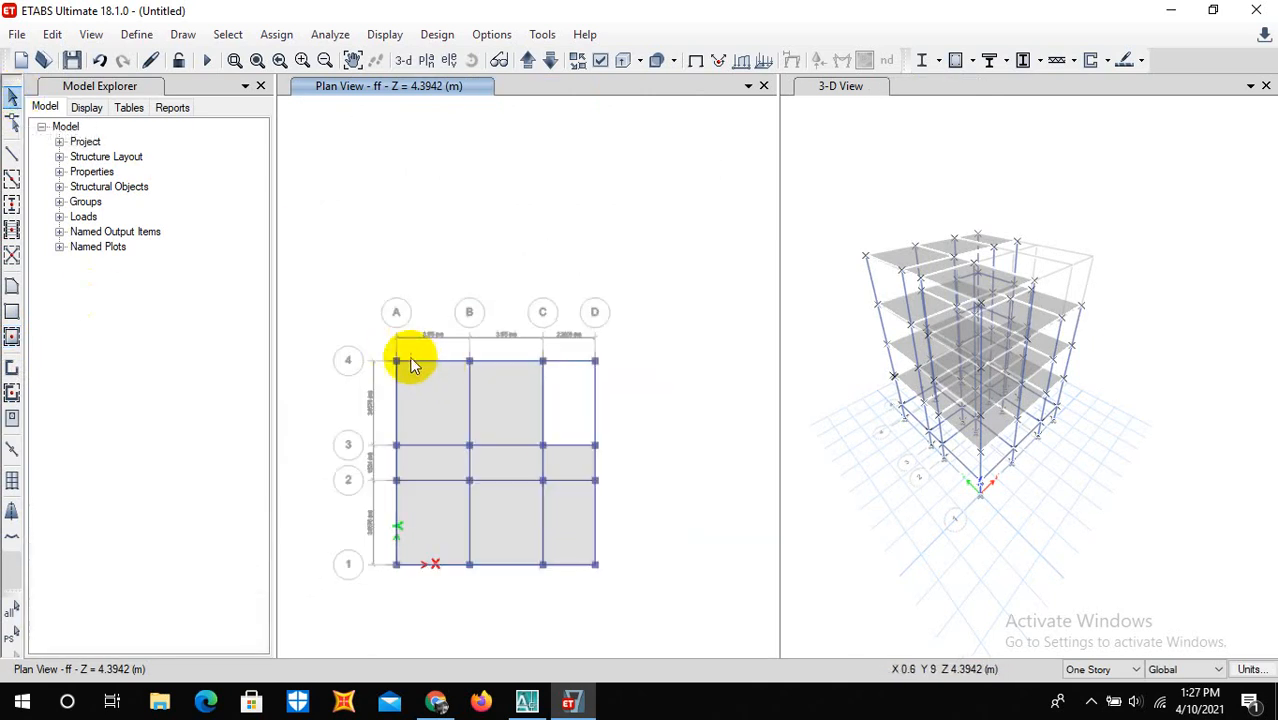
scroll(400, 360, "up", 2)
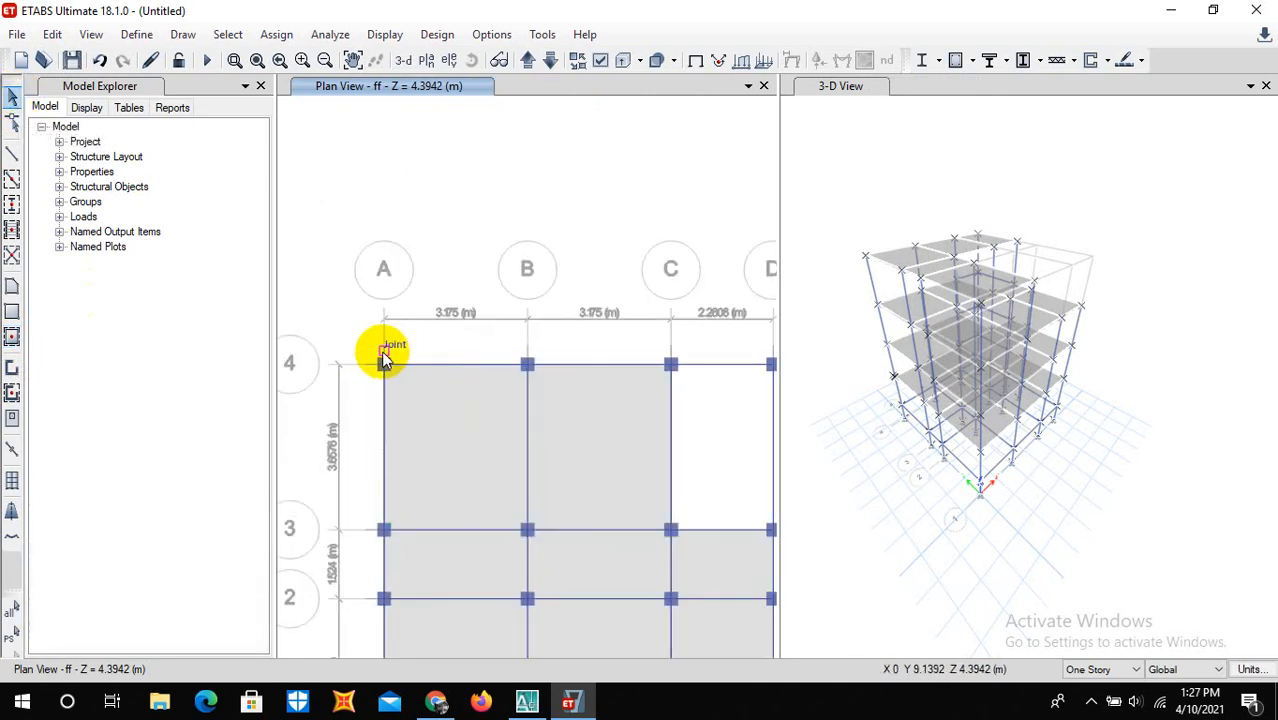
scroll(387, 358, "down", 2)
scroll(395, 357, "up", 2)
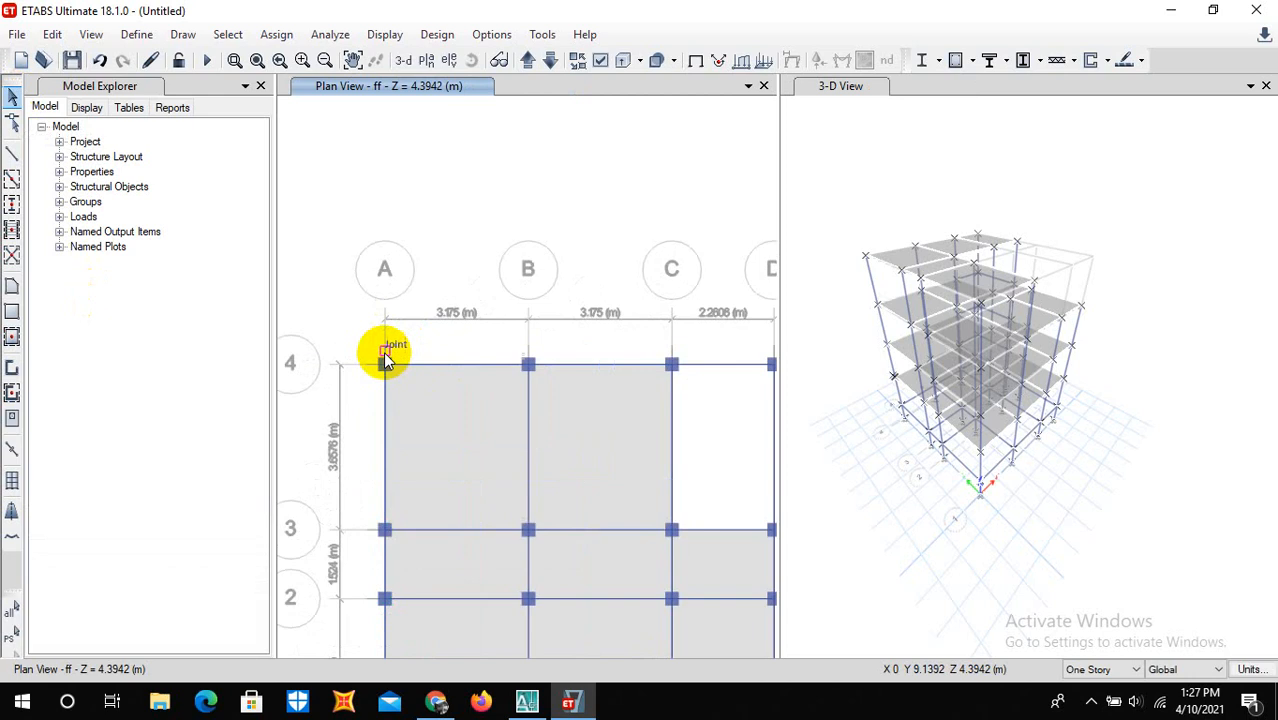
left_click(10, 313)
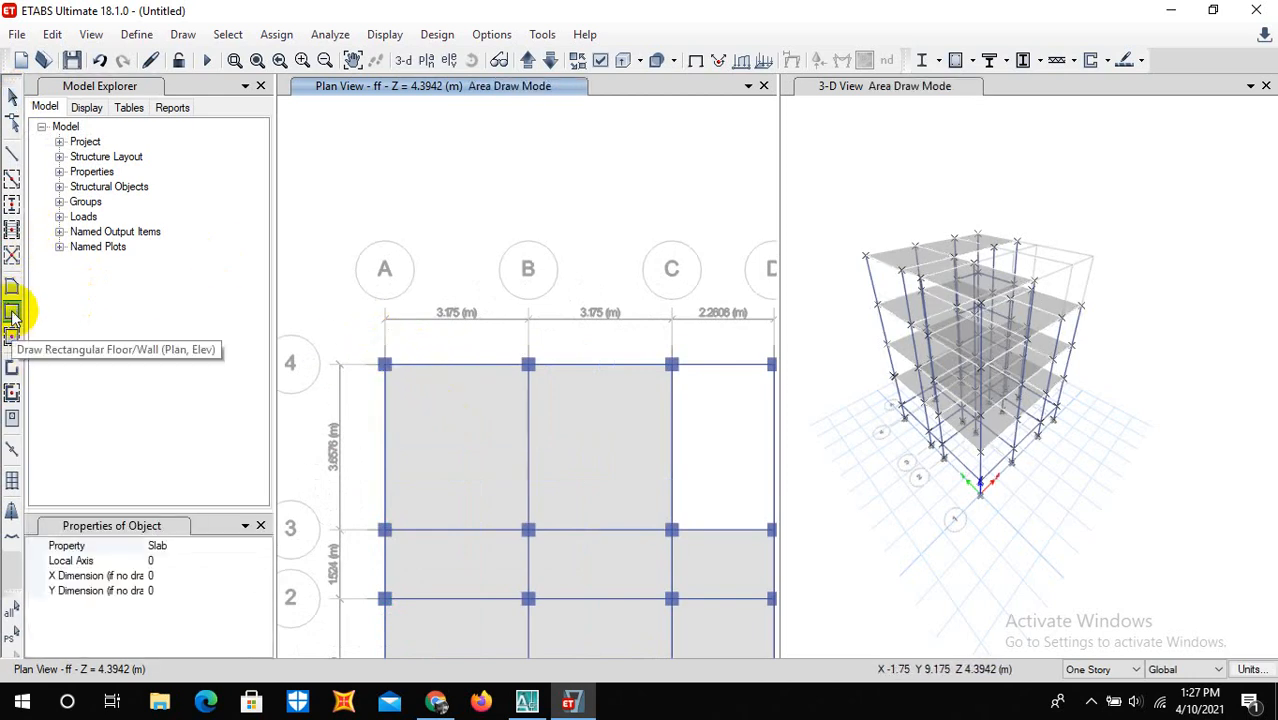
left_click(385, 352)
scroll(422, 363, "down", 2)
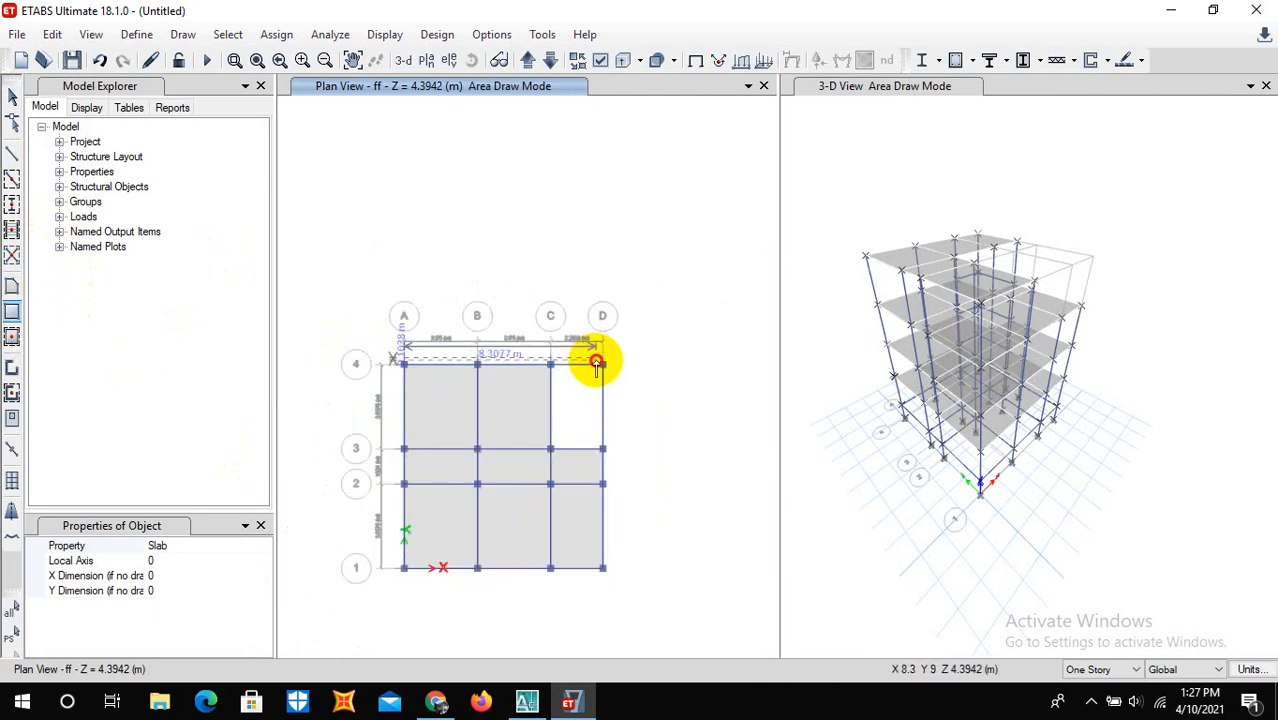
scroll(596, 362, "up", 2)
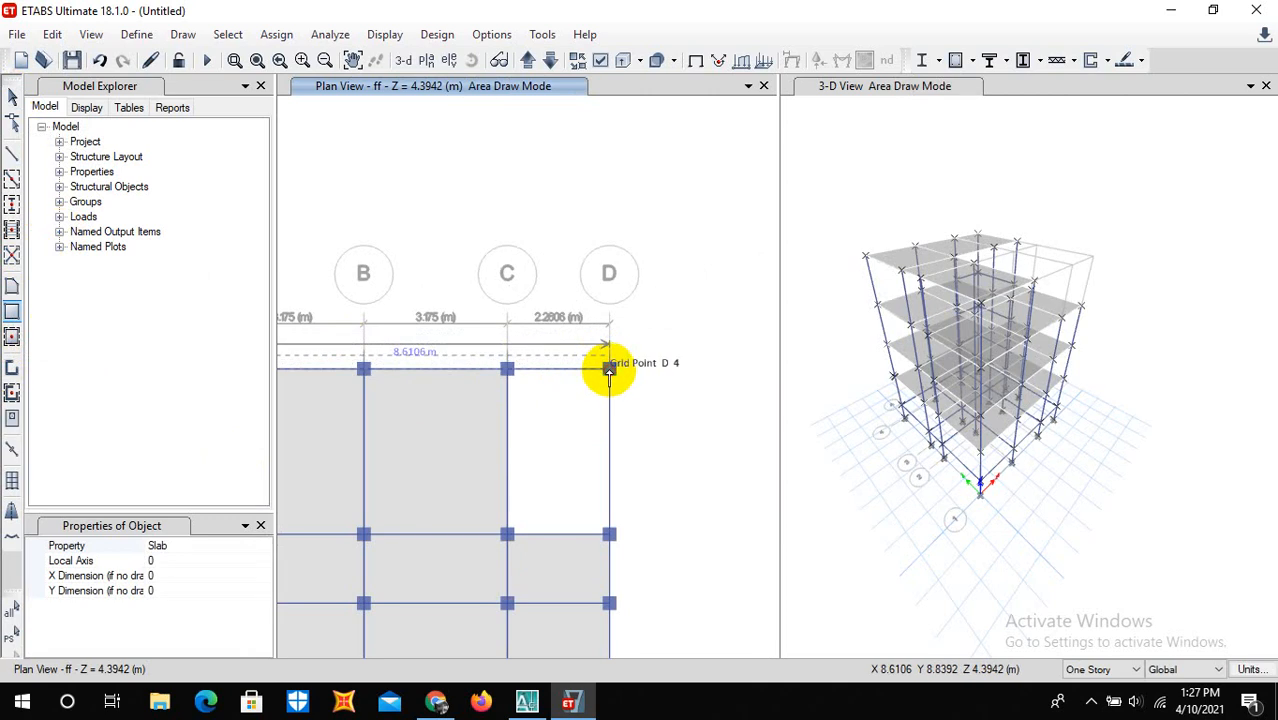
left_click(609, 371)
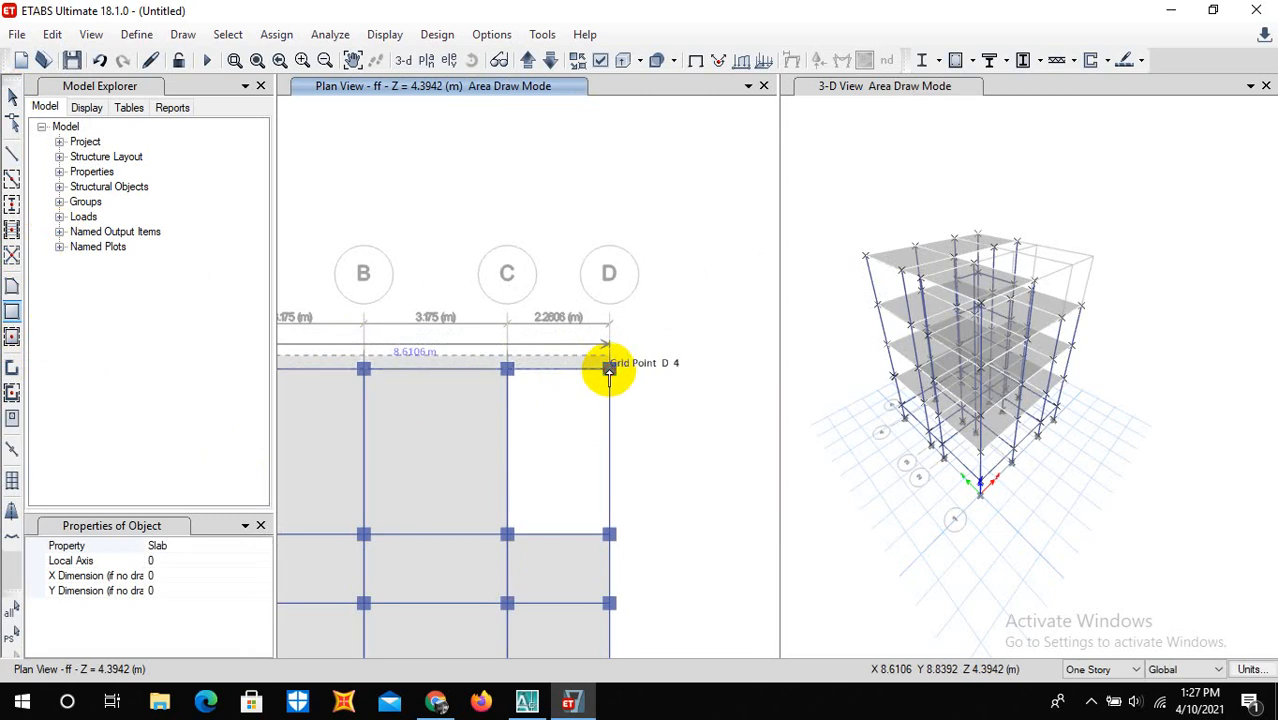
left_click(678, 358)
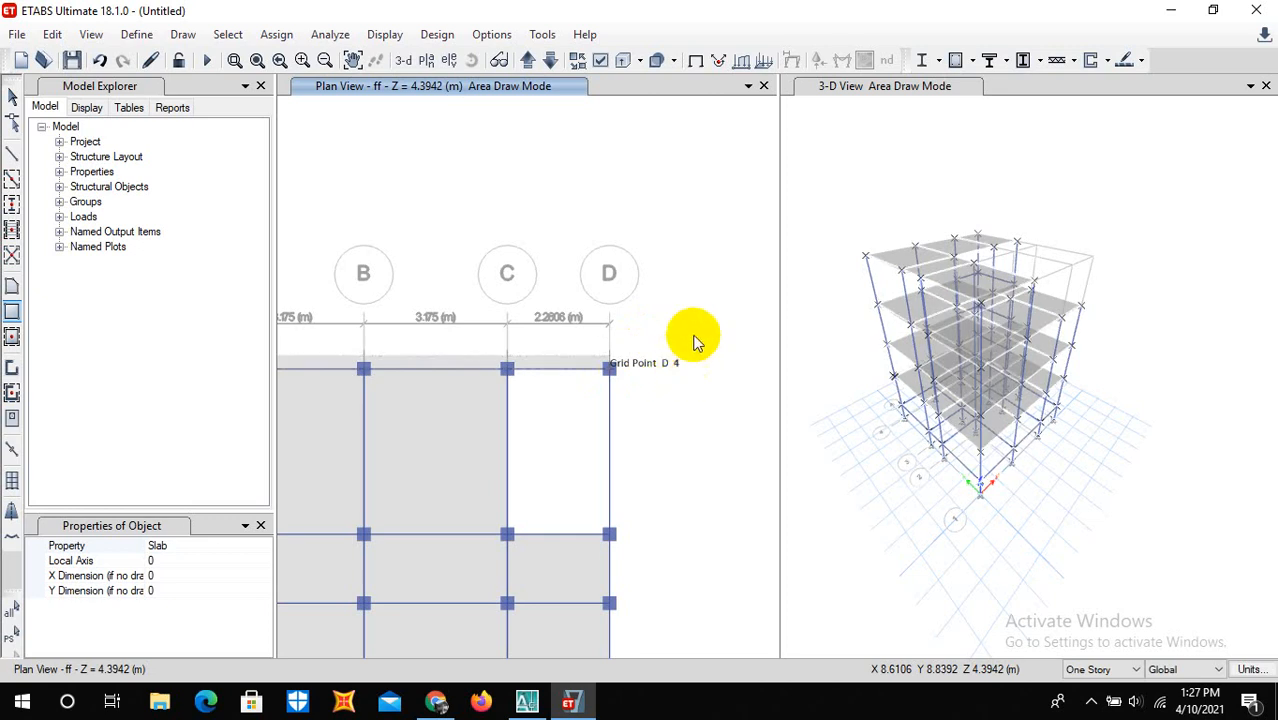
left_click(572, 389)
scroll(565, 365, "down", 4)
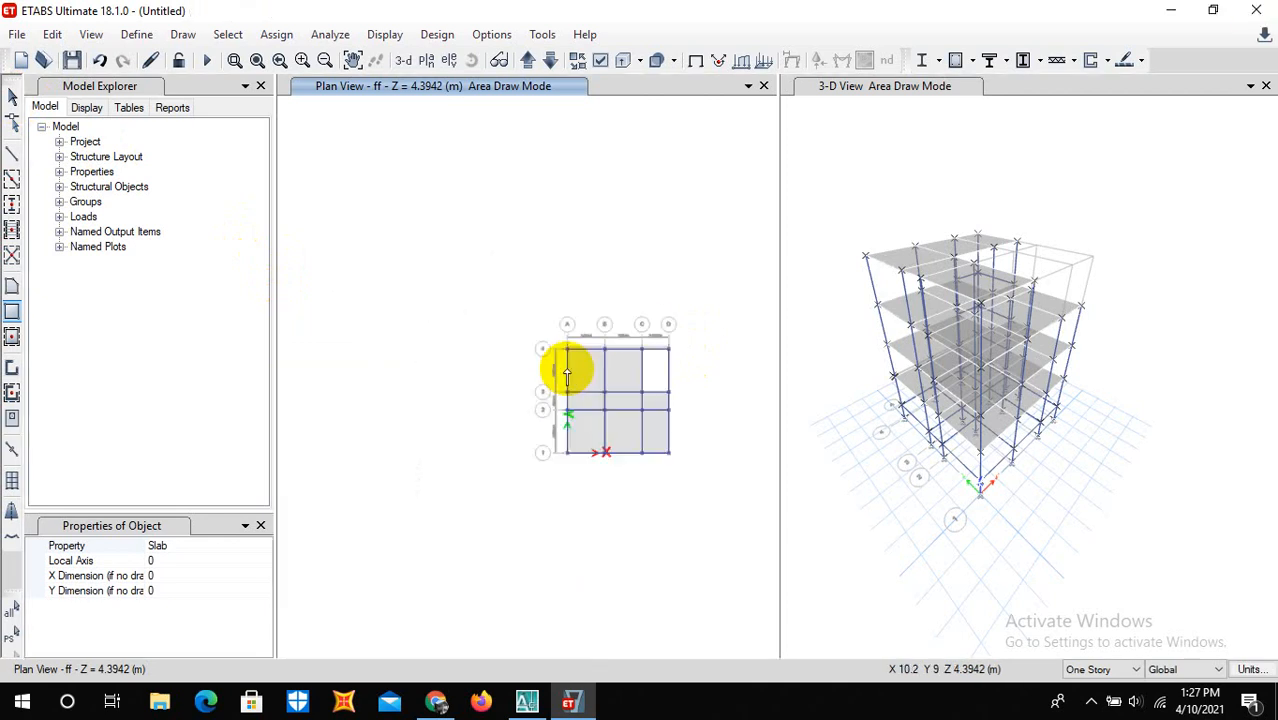
key("Escape")
Draw a joint object at grid point A-1 on story ff with a plan Y offset of -600 mm
scroll(585, 405, "up", 8)
scroll(511, 381, "down", 5)
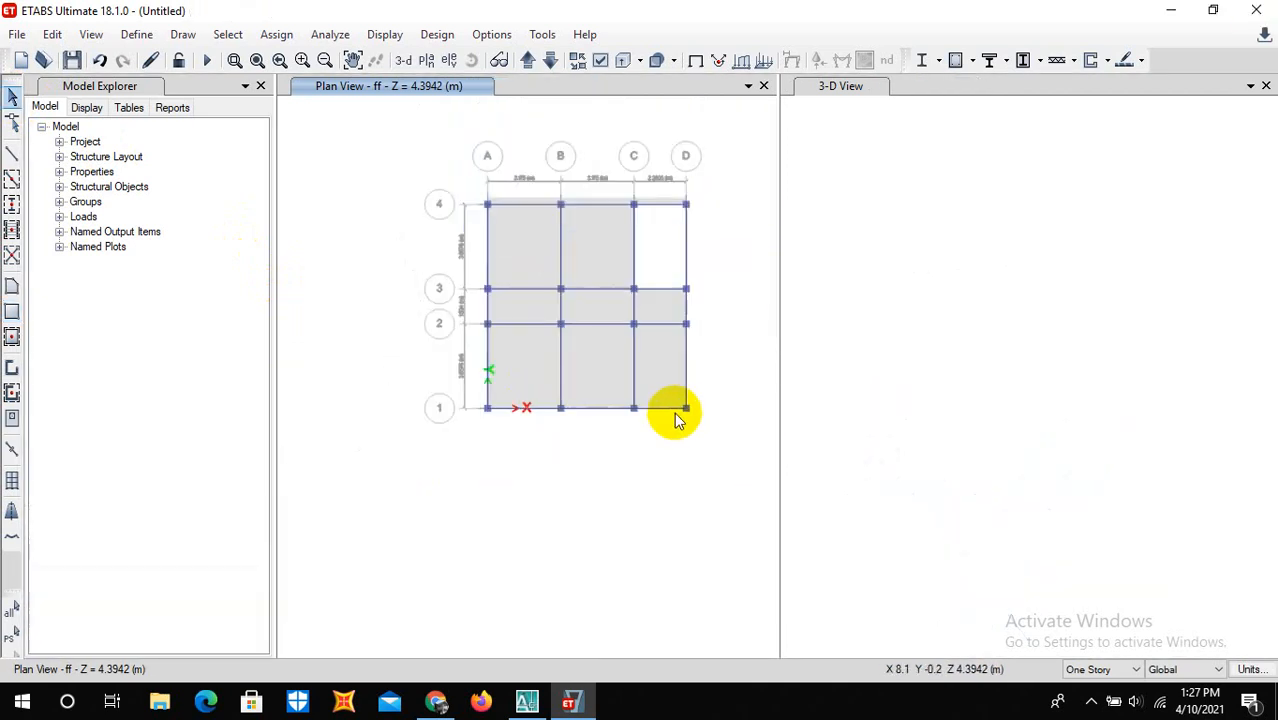
scroll(485, 419, "up", 8)
scroll(515, 428, "down", 5)
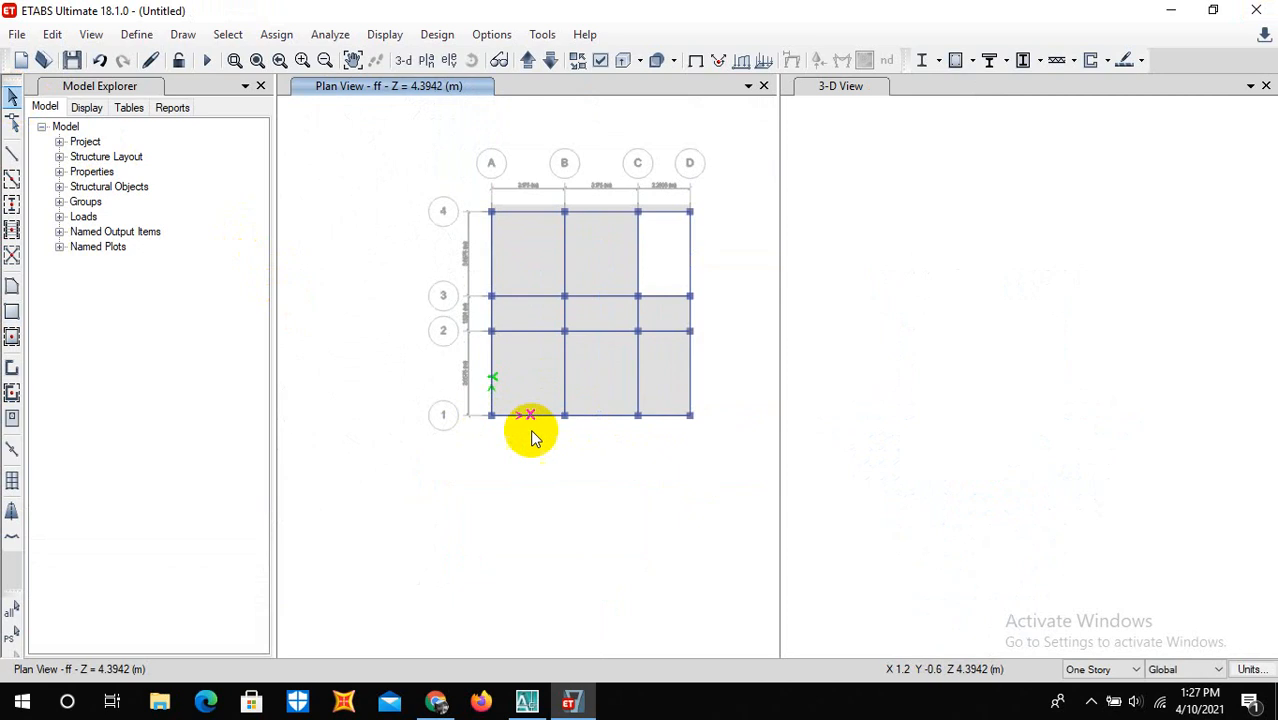
left_click(183, 34)
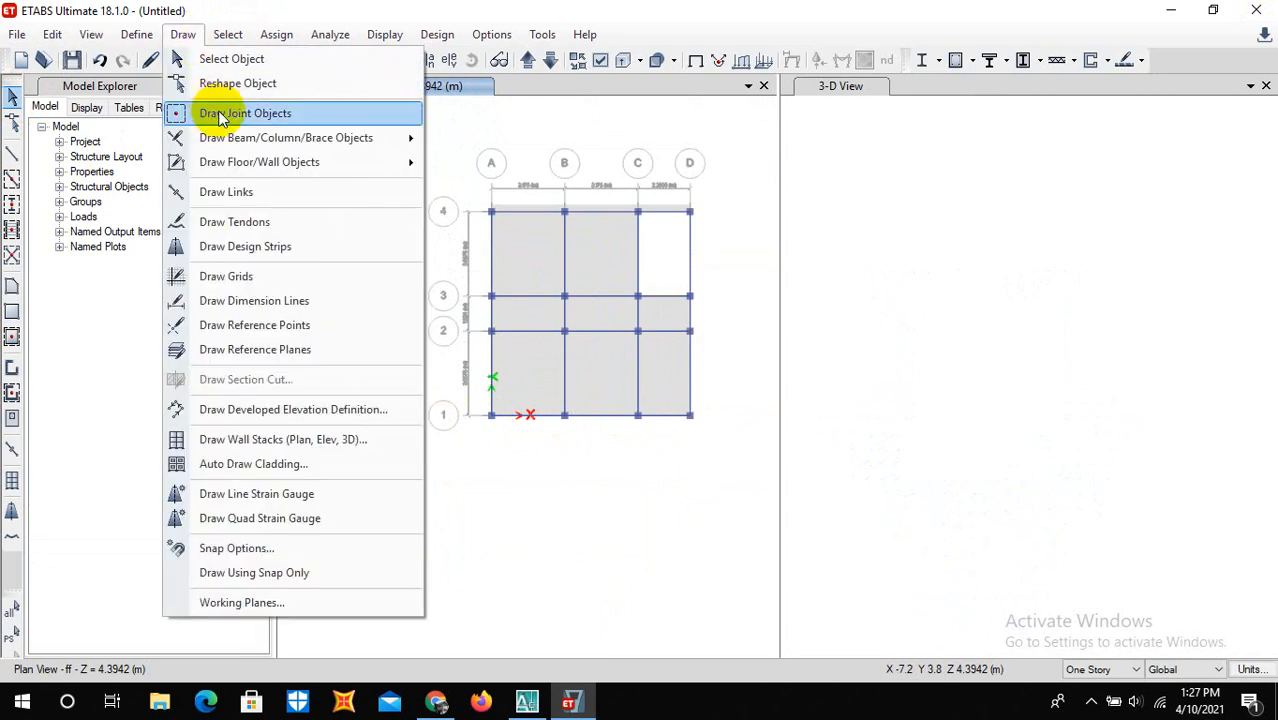
left_click(250, 112)
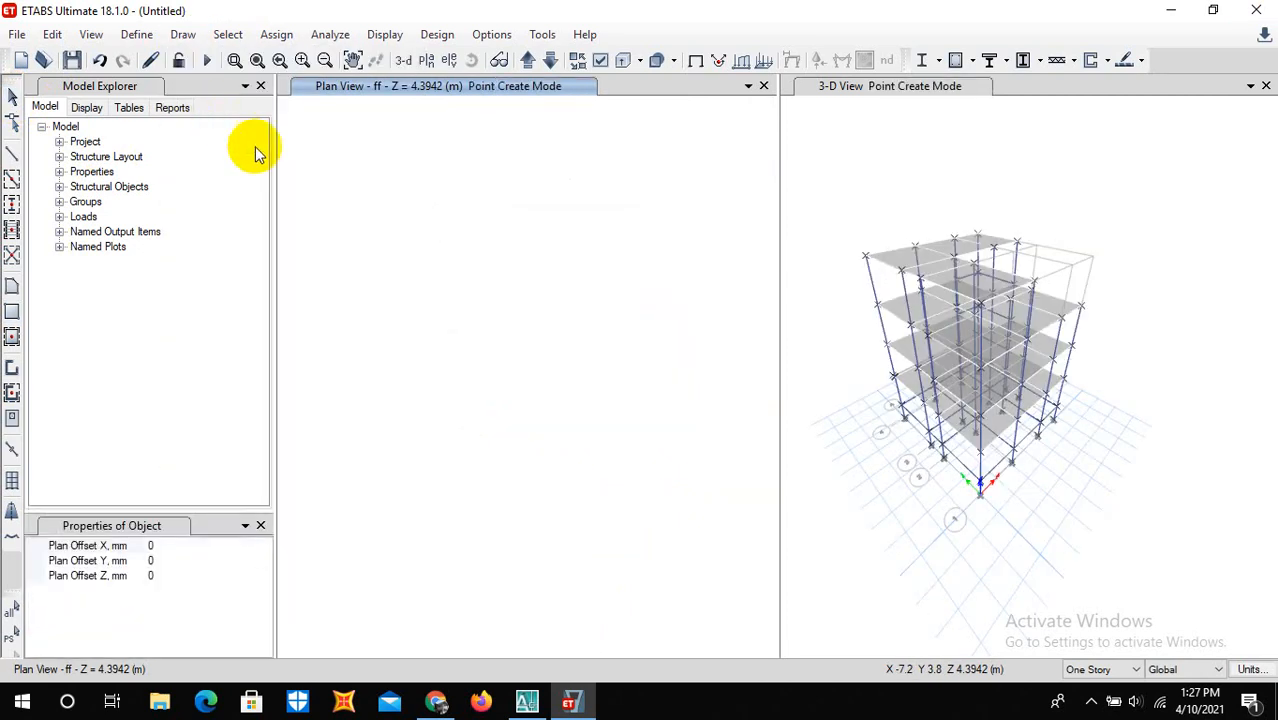
left_click(153, 560)
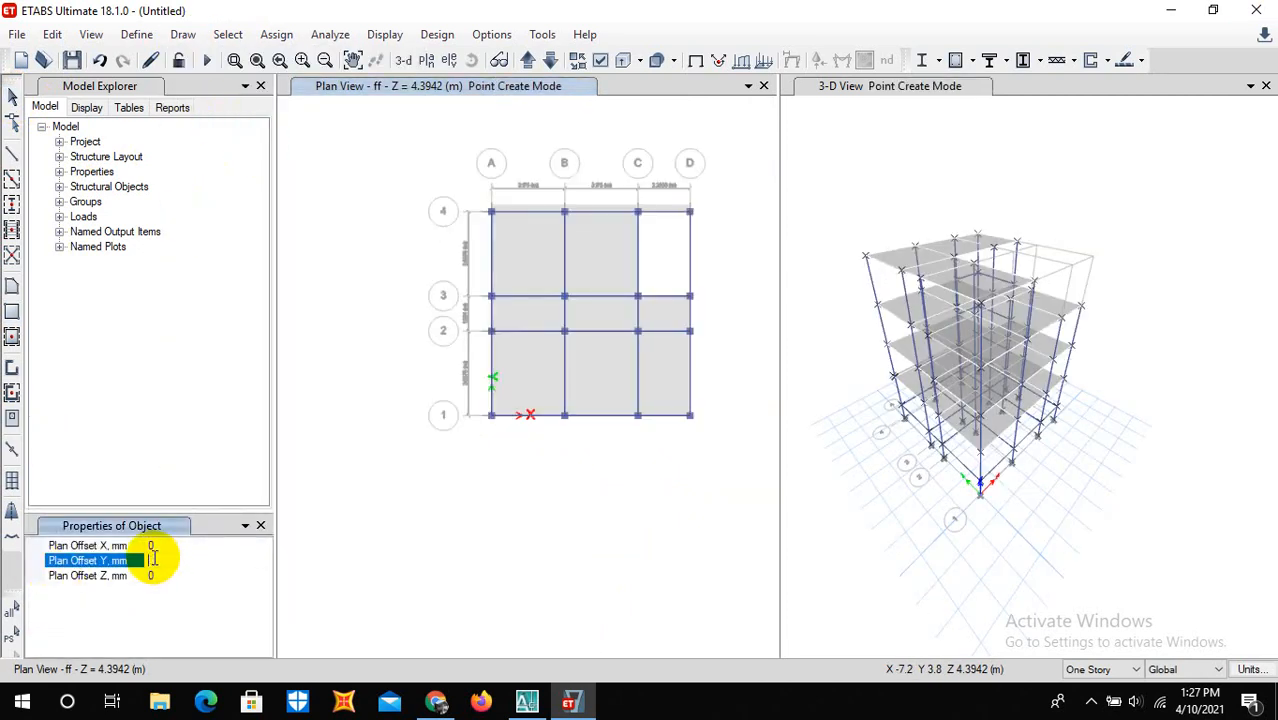
type("-600")
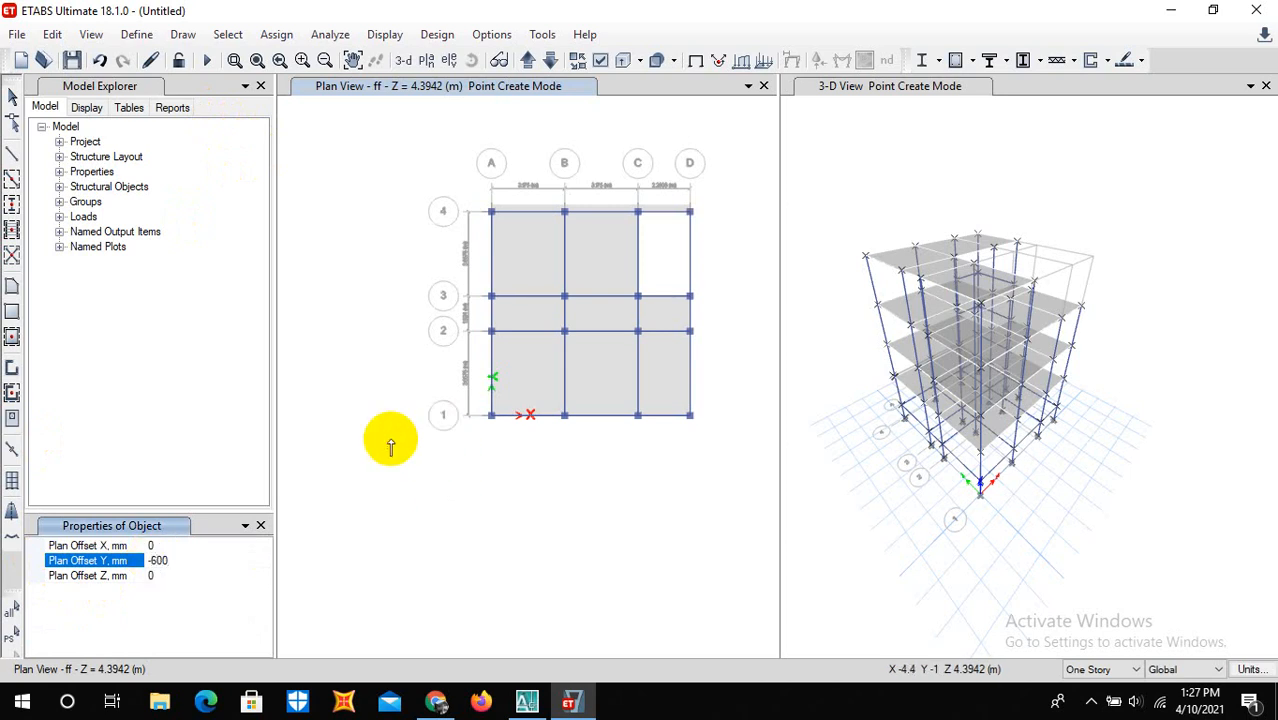
scroll(517, 412, "up", 2)
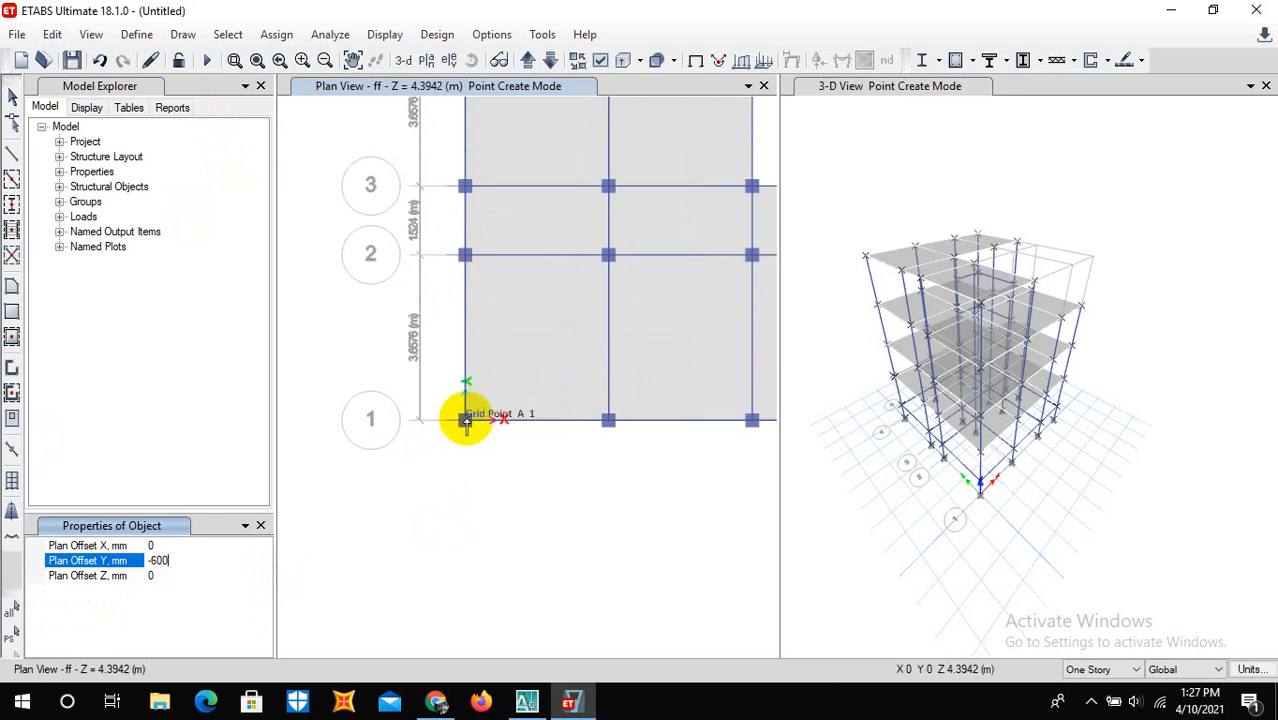
left_click(465, 420)
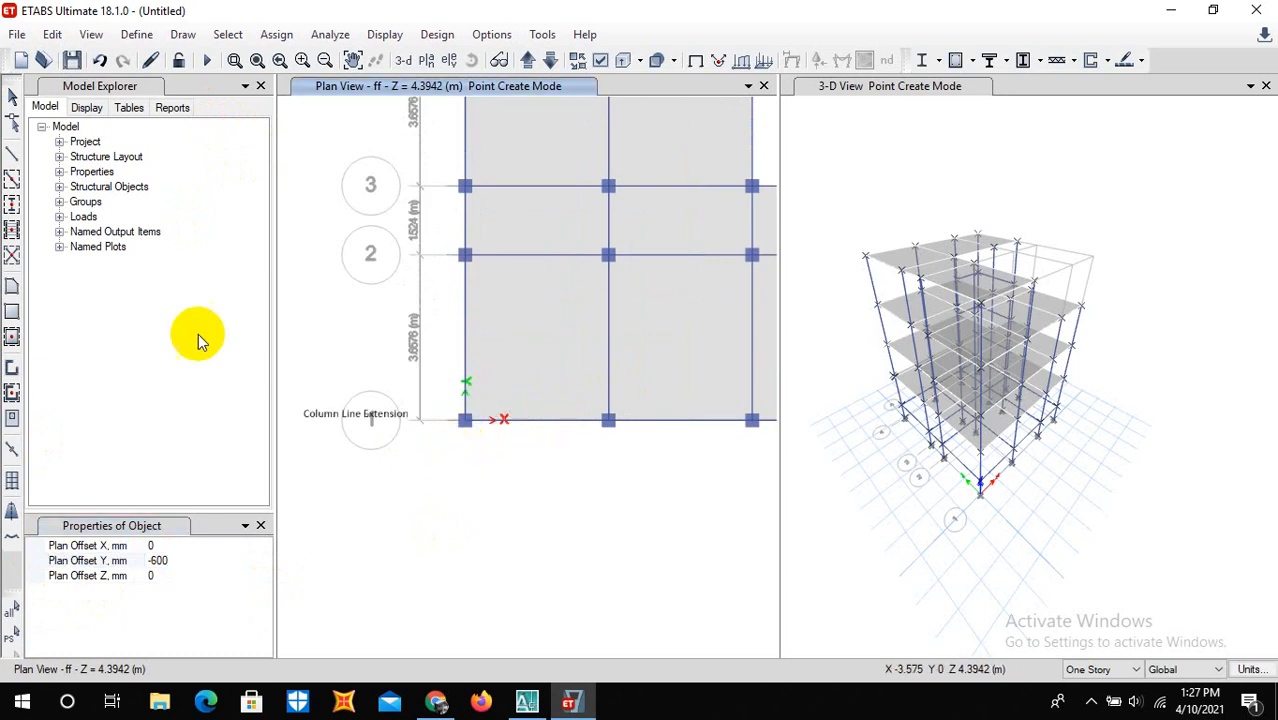
Check the AutoCAD first floor plan and draw a rectangular slab on story ff from the -600 mm offset joint at A-1 to grid point D-1
left_click(12, 311)
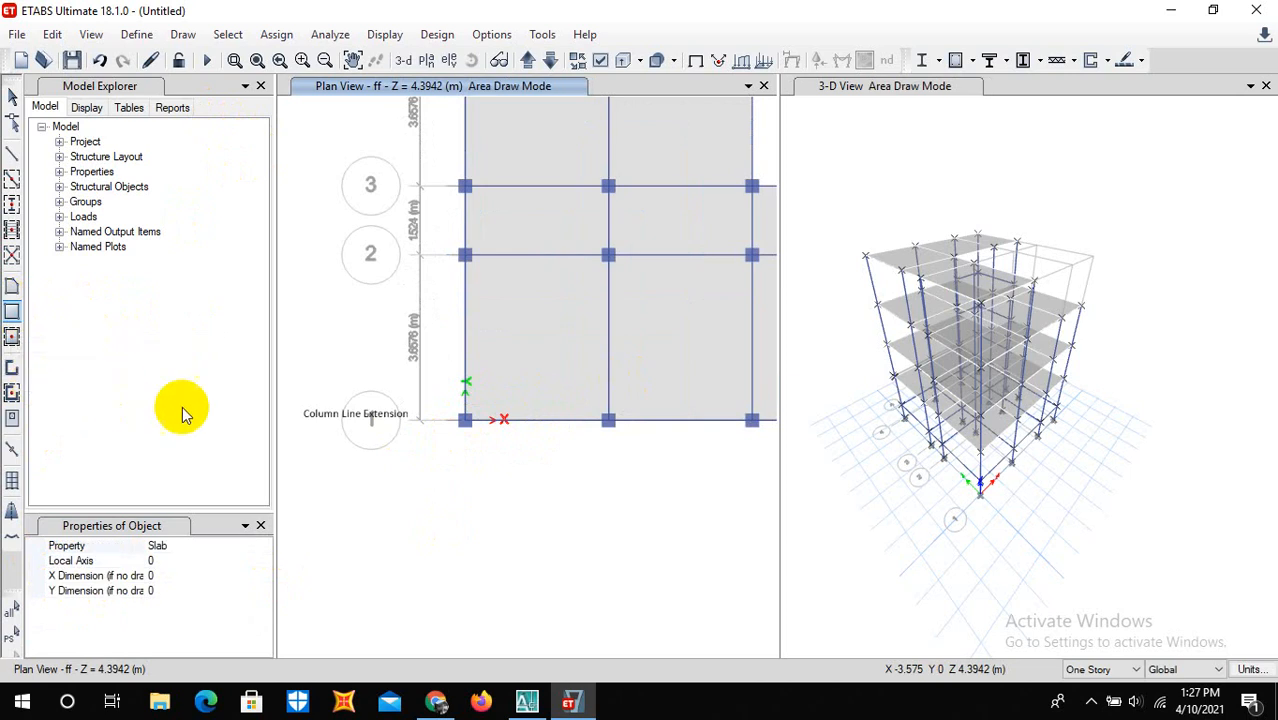
left_click(527, 702)
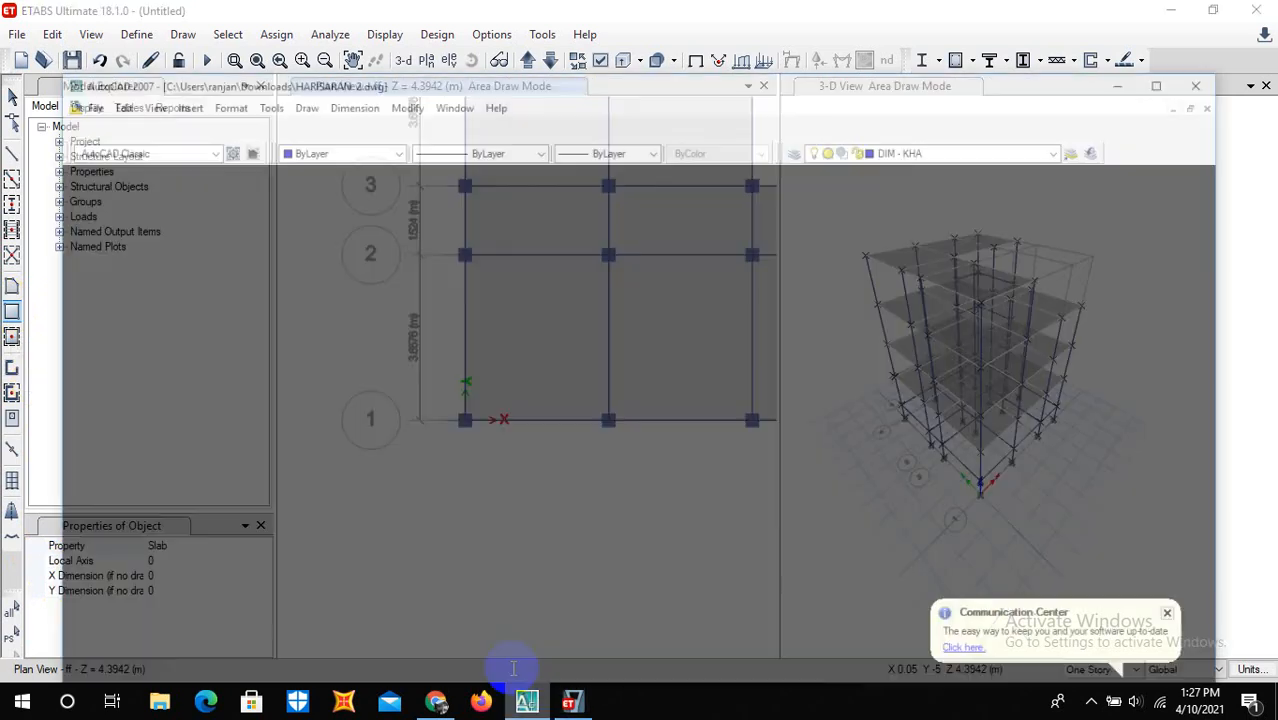
scroll(500, 385, "down", 2)
scroll(420, 425, "up", 5)
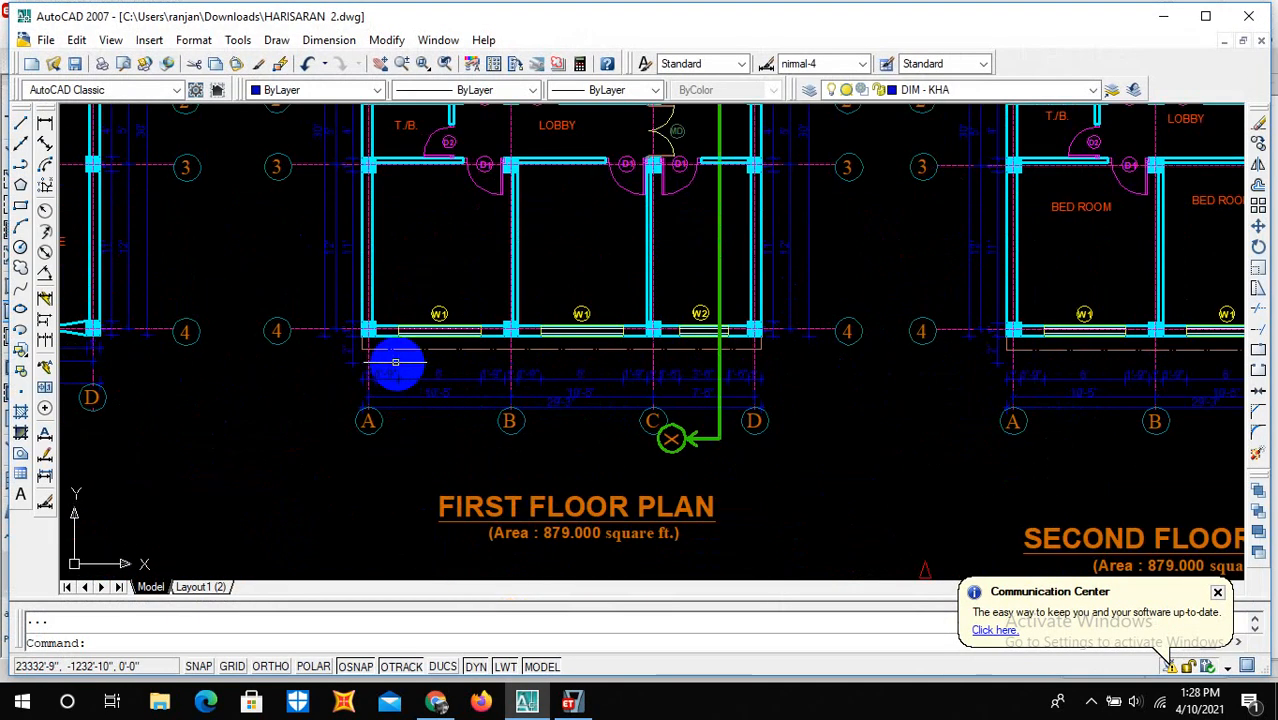
left_click(1166, 18)
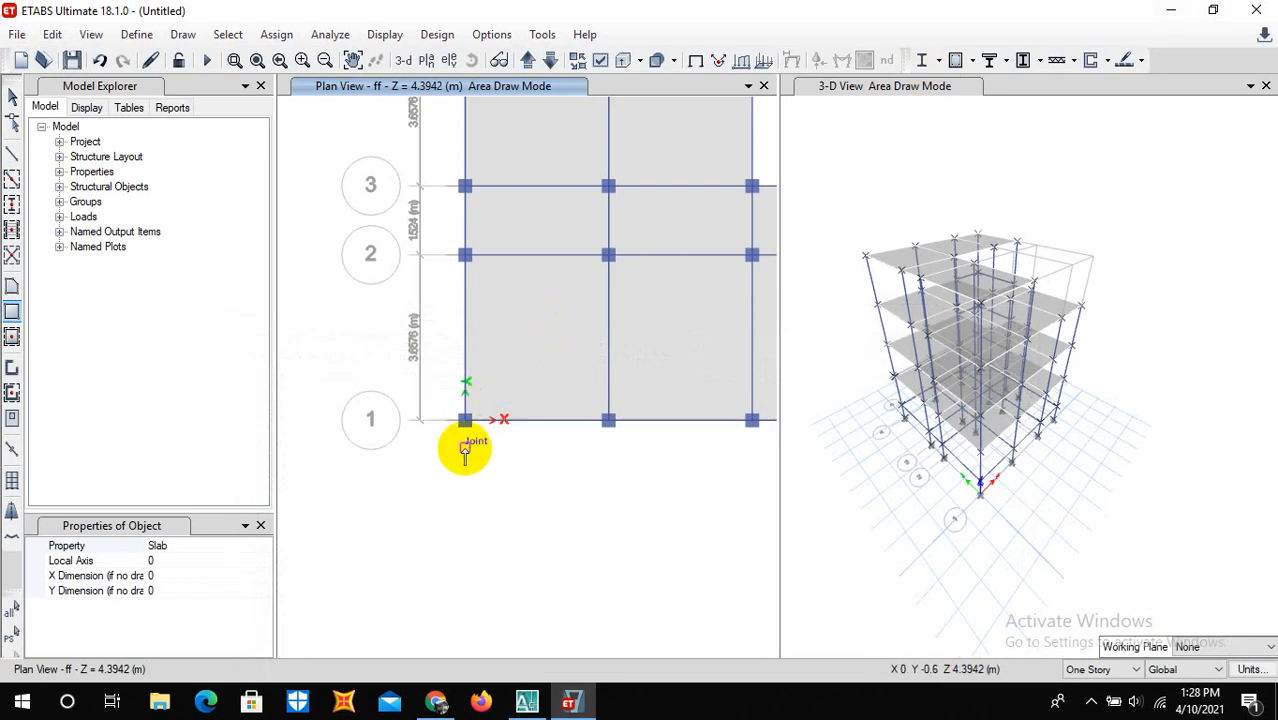
scroll(556, 437, "down", 4)
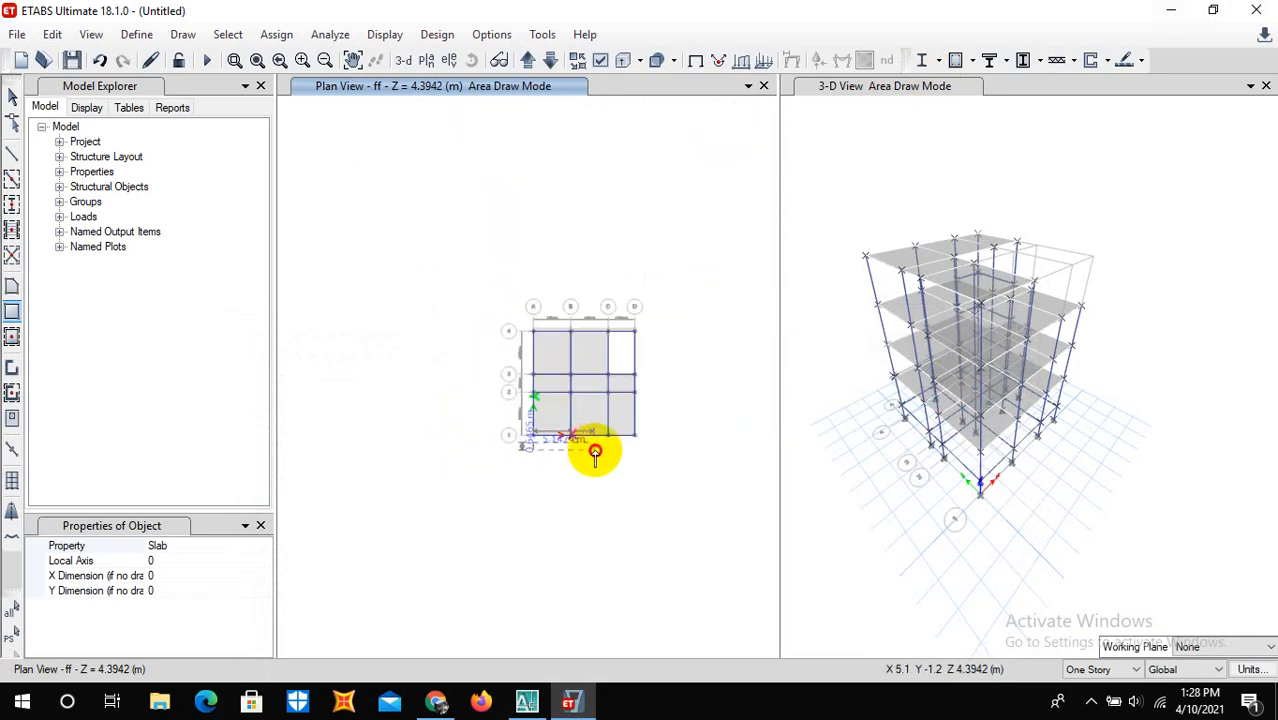
scroll(630, 438, "up", 5)
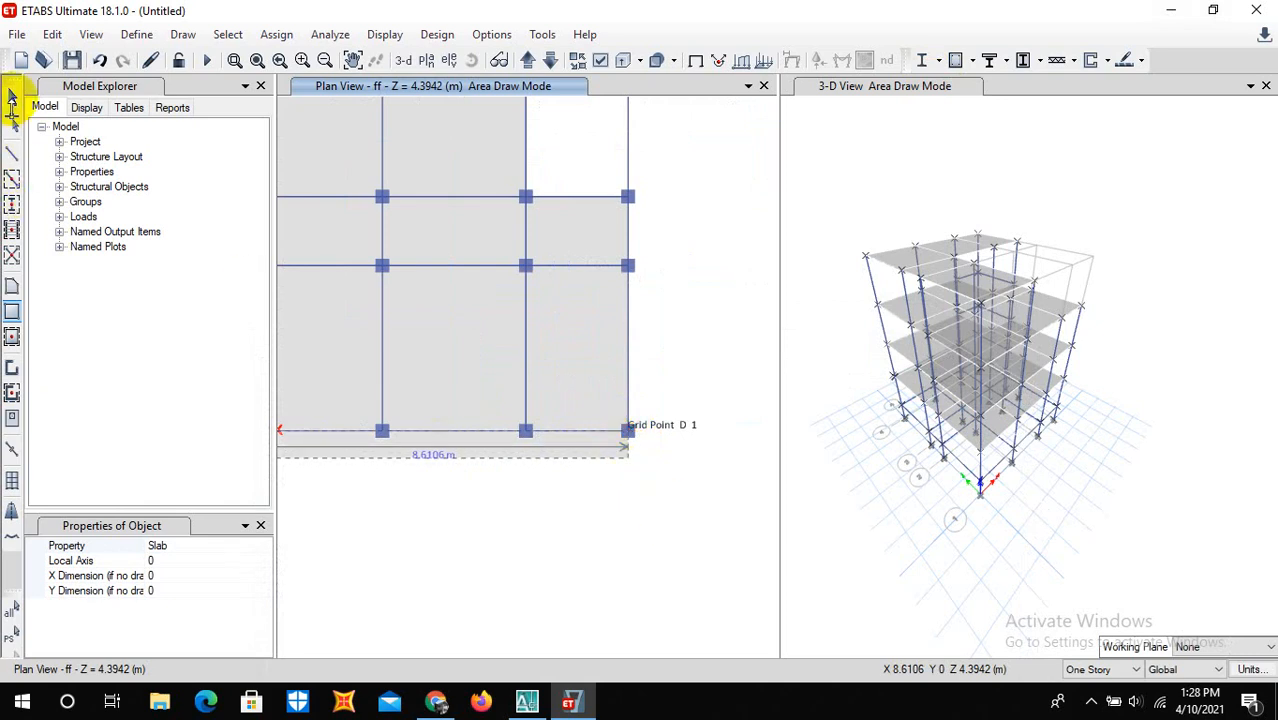
left_click(12, 97)
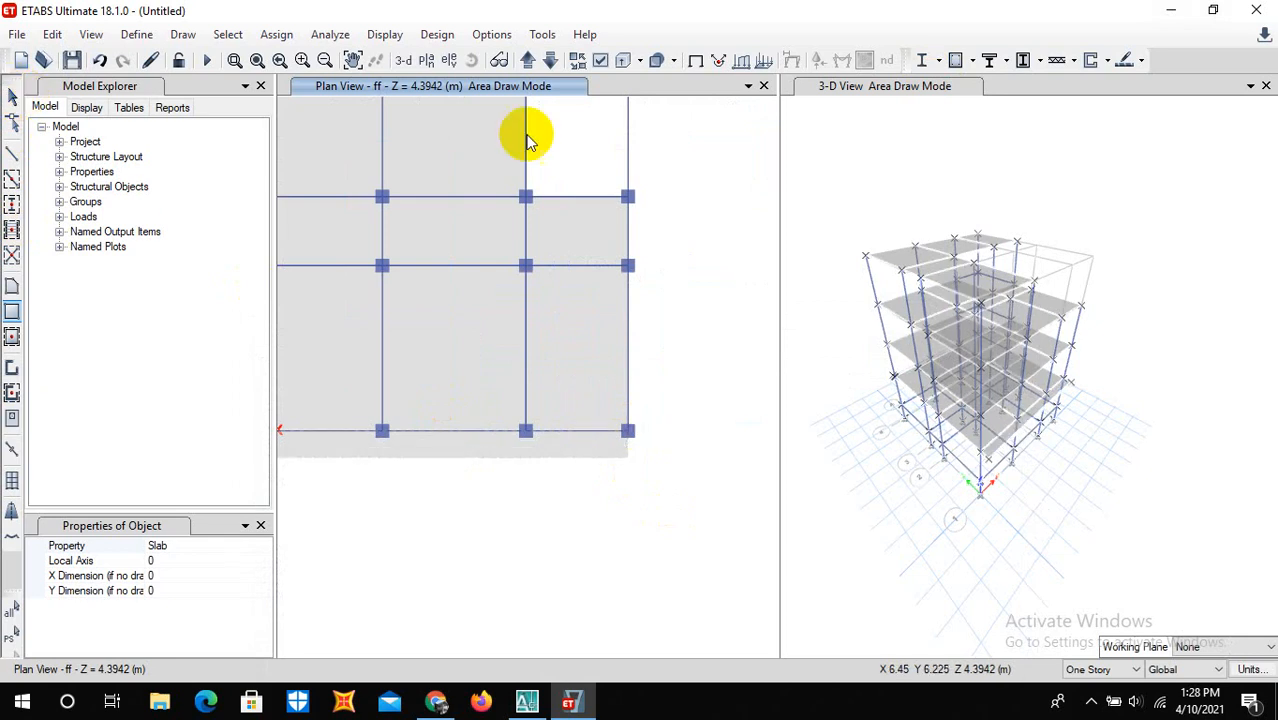
left_click(12, 97)
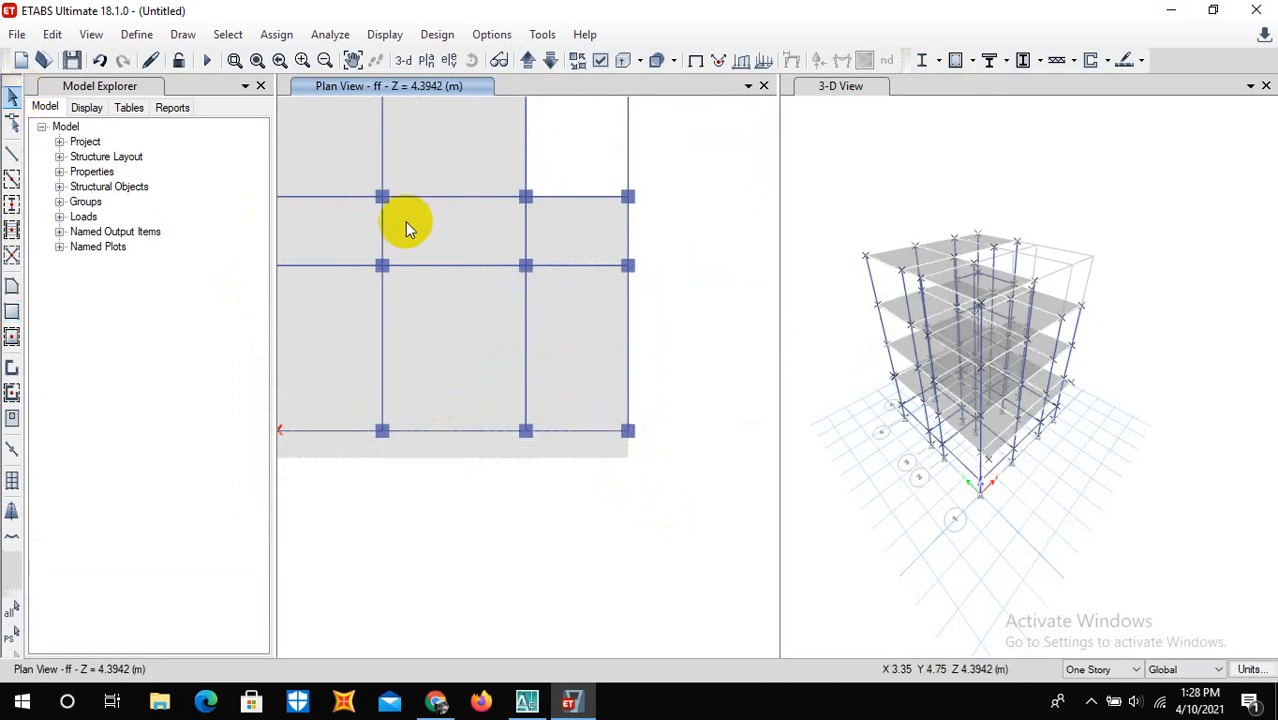
Select both slab projections beyond grids 1 and 4 on story ff and replicate them to stories tf, 3f and 2f
scroll(548, 369, "down", 4)
scroll(489, 293, "up", 4)
scroll(491, 291, "down", 2)
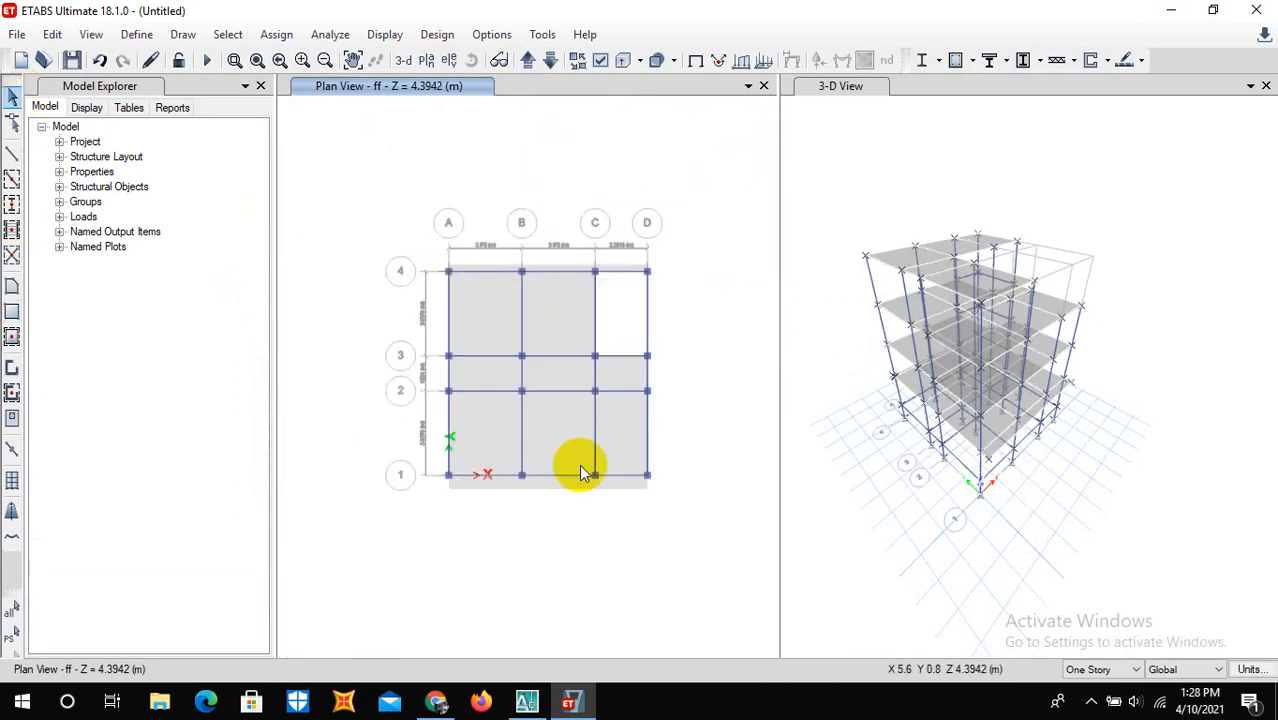
scroll(579, 465, "up", 2)
left_click(568, 470)
scroll(518, 528, "down", 2)
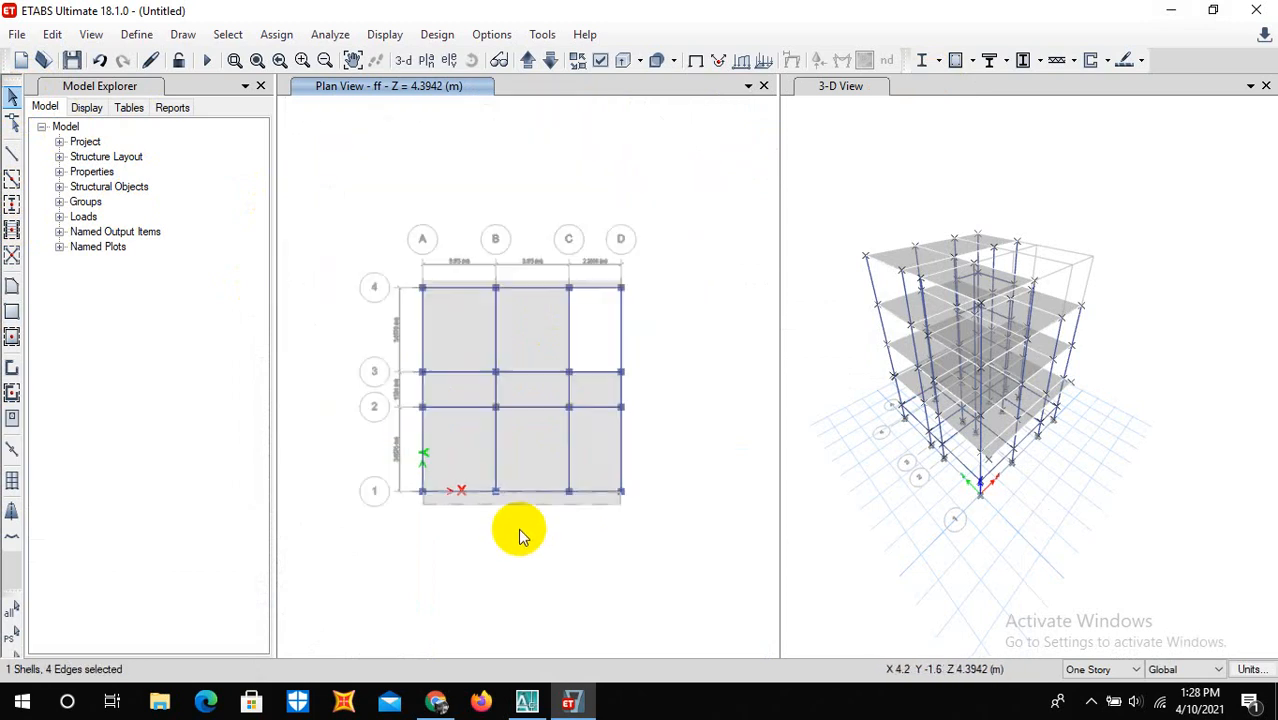
scroll(479, 265, "up", 4)
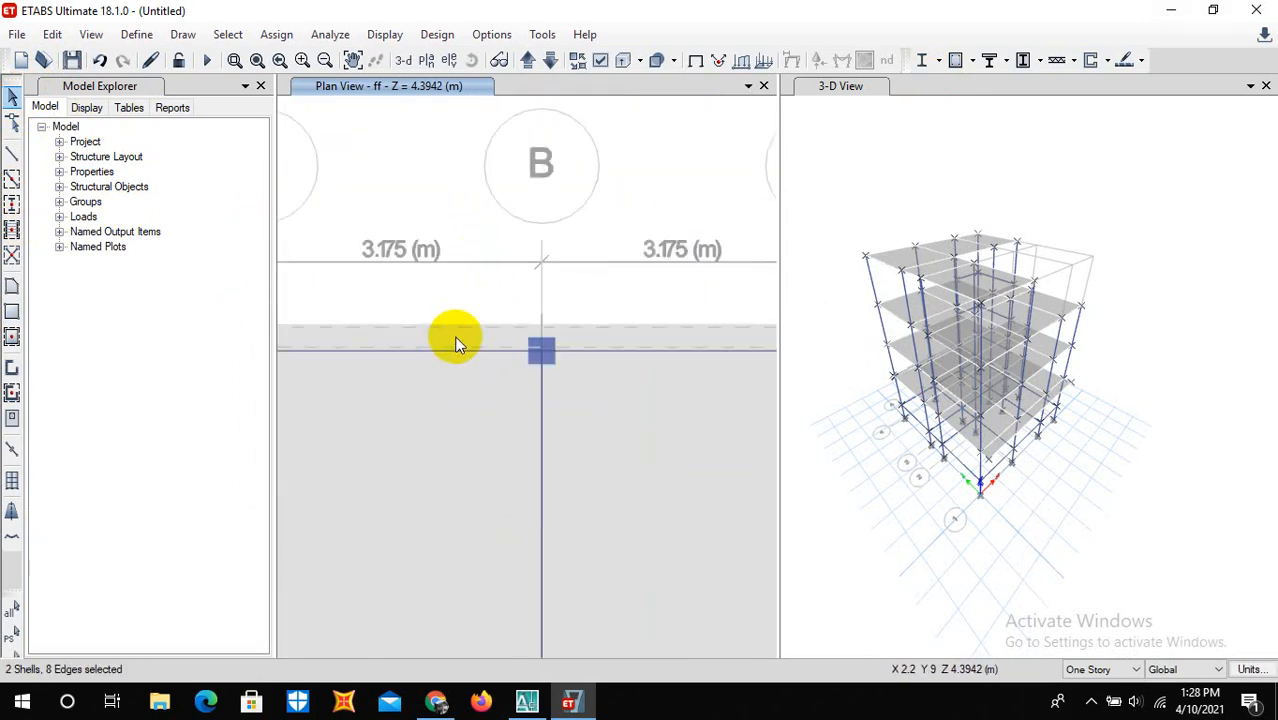
key("ctrl+r")
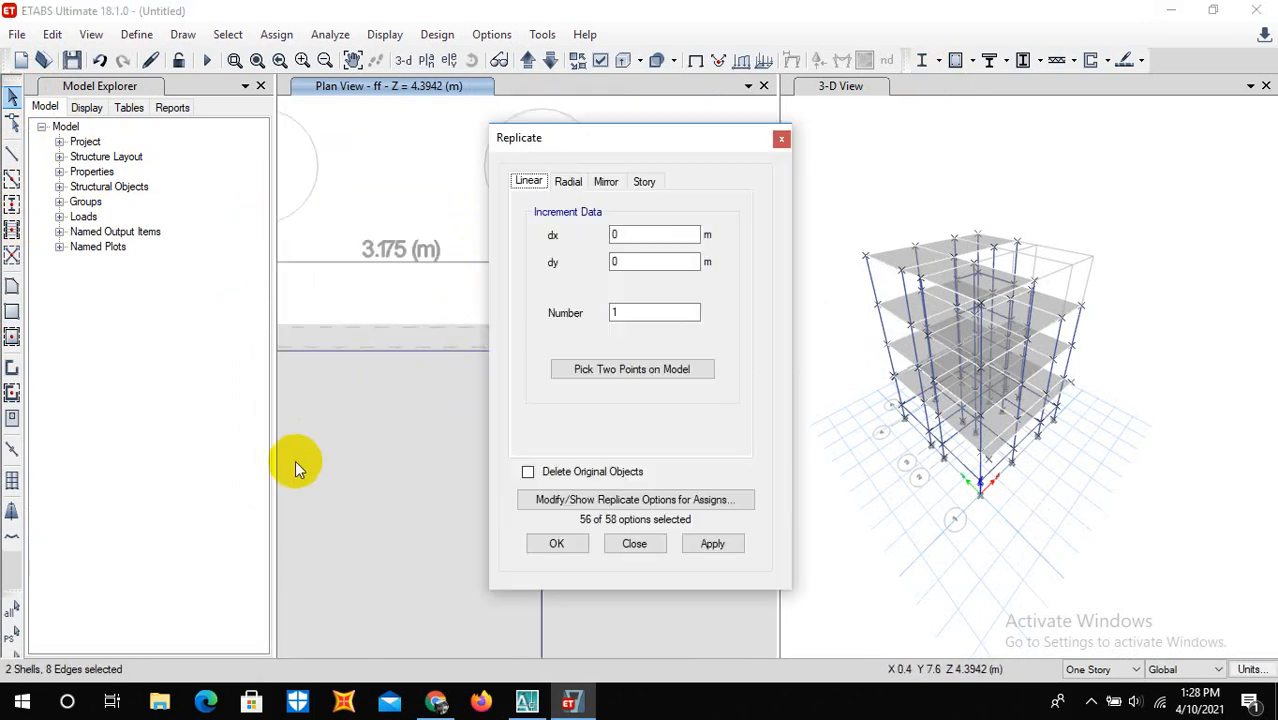
left_click(644, 183)
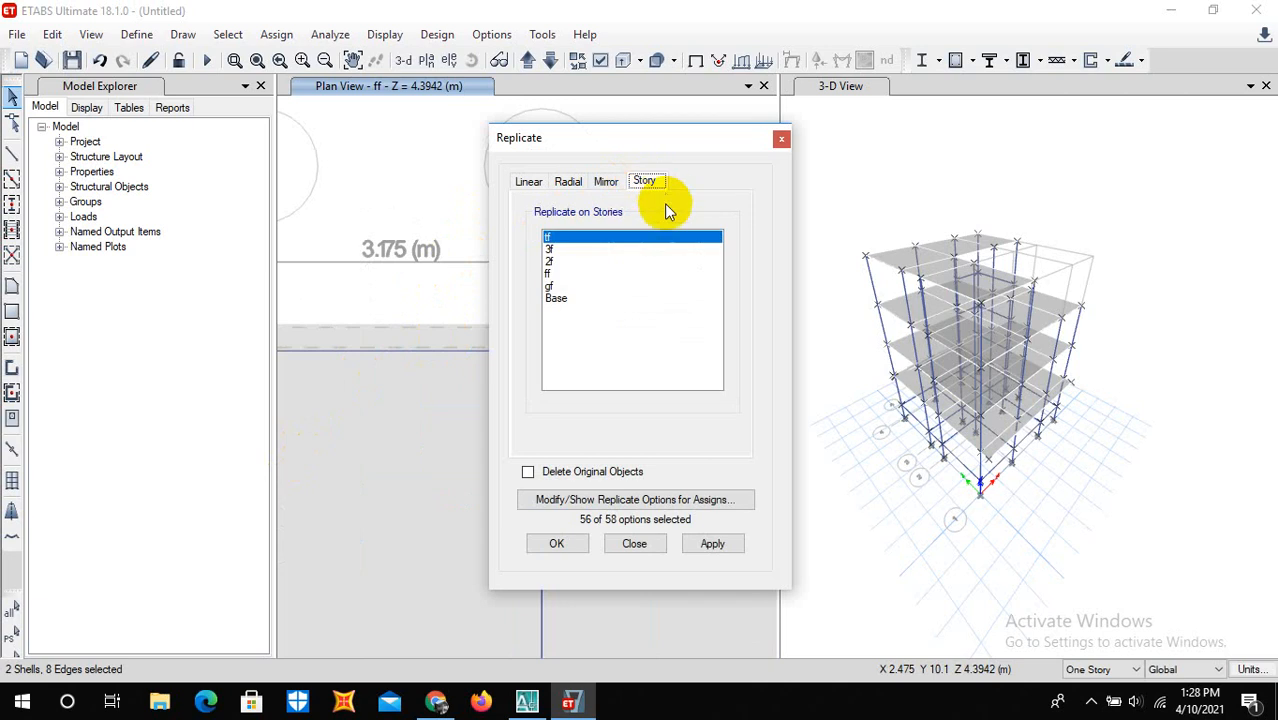
mouse_move(558, 263)
left_mouse_down()
mouse_move(545, 257)
mouse_move(557, 250)
left_mouse_up()
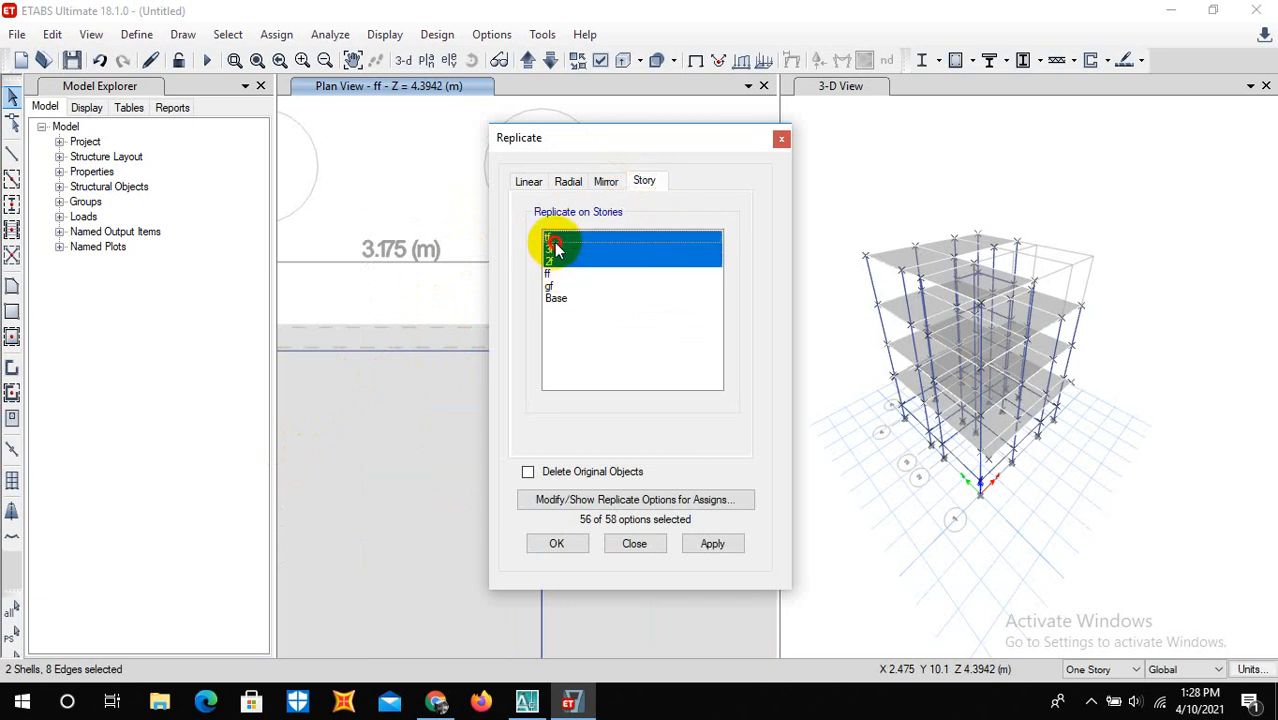
left_click(556, 543)
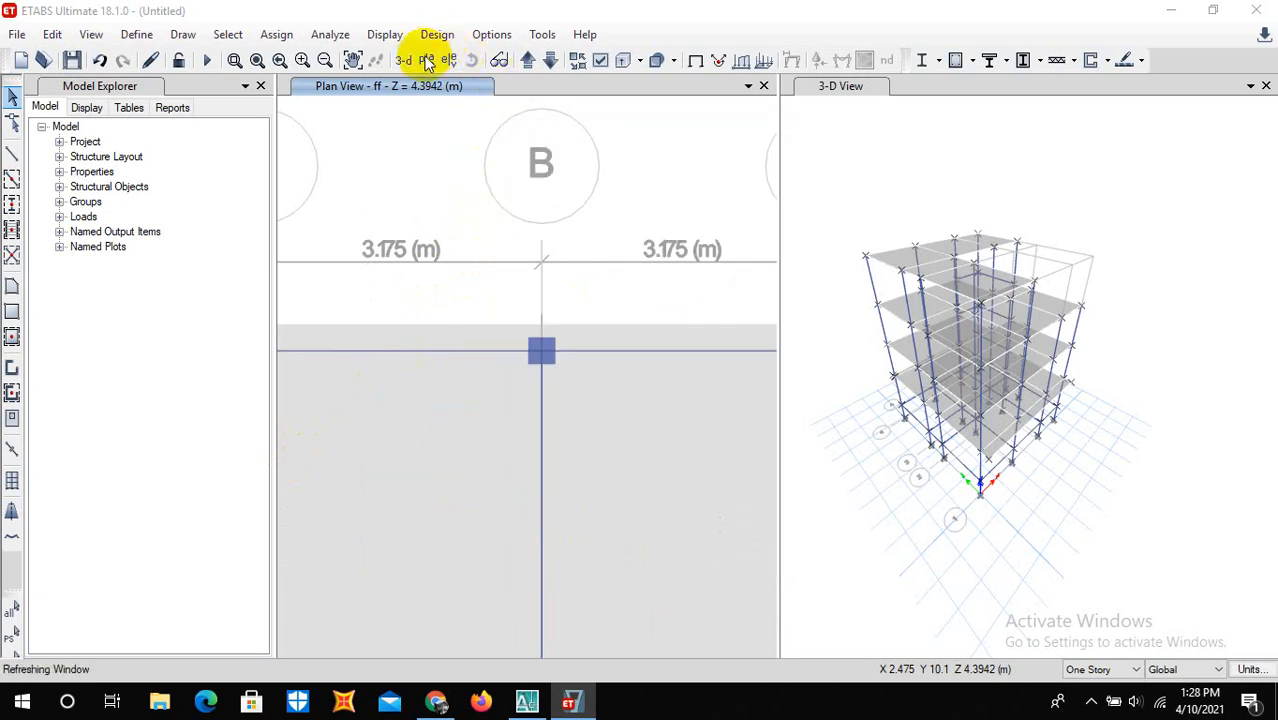
Show the plan view of story tf and delete the slab projection beyond grid 1 between grids A and D
left_click(524, 206)
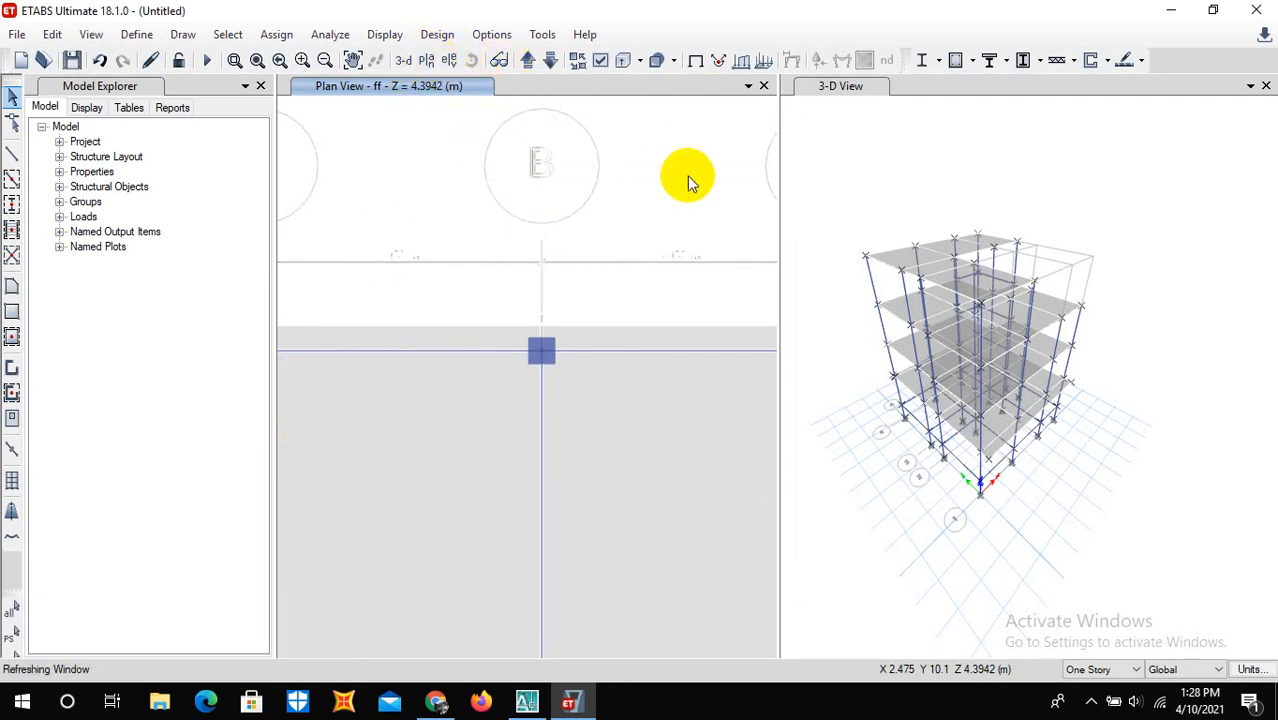
scroll(601, 335, "down", 2)
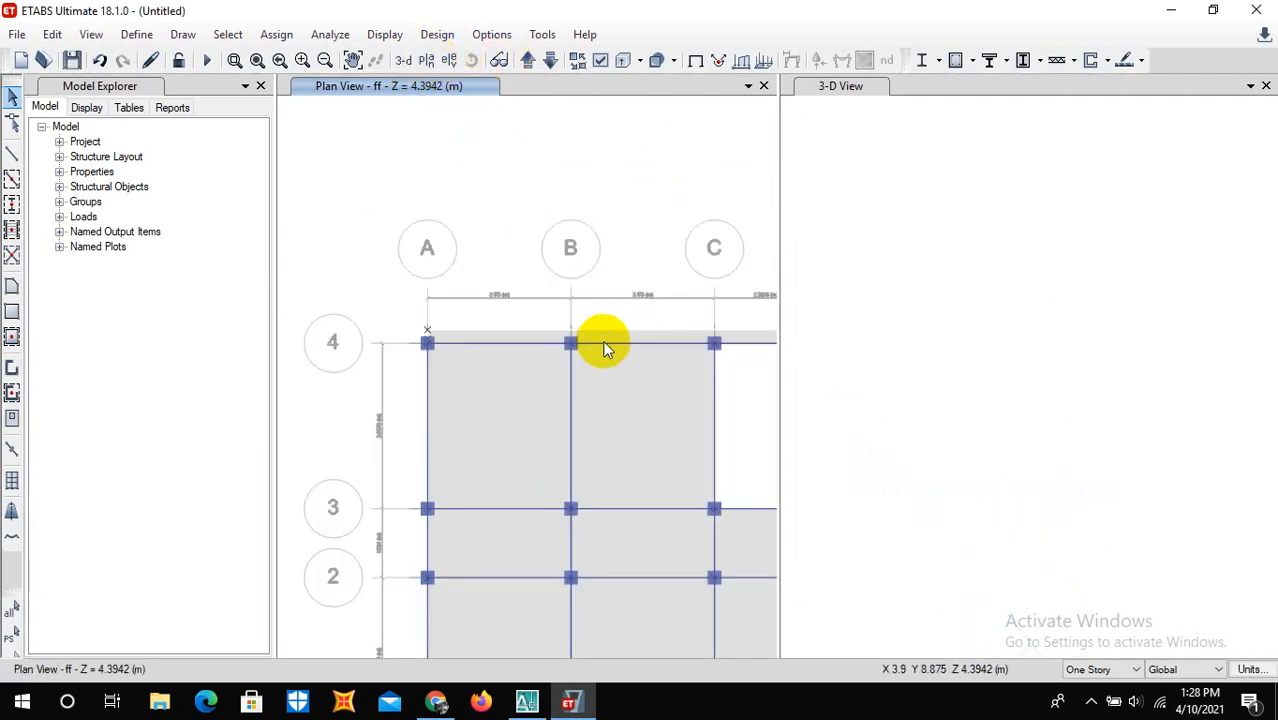
scroll(553, 335, "down", 3)
scroll(553, 335, "up", 3)
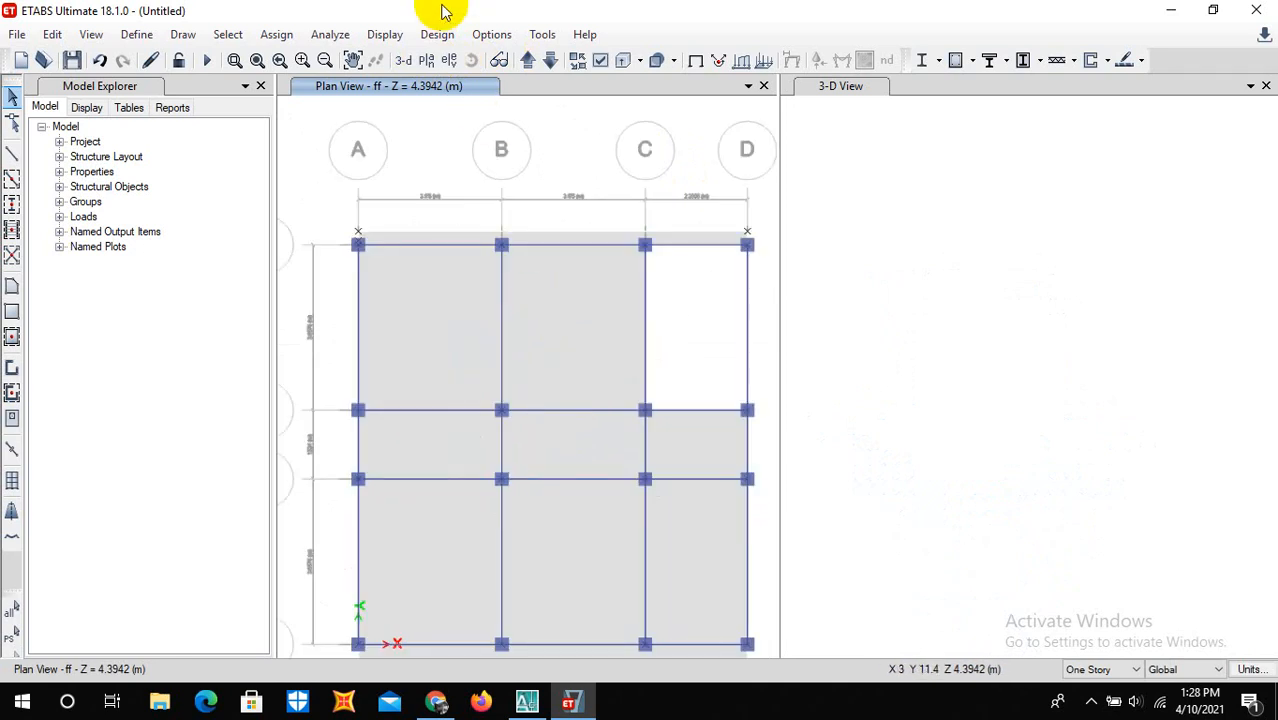
left_click(432, 62)
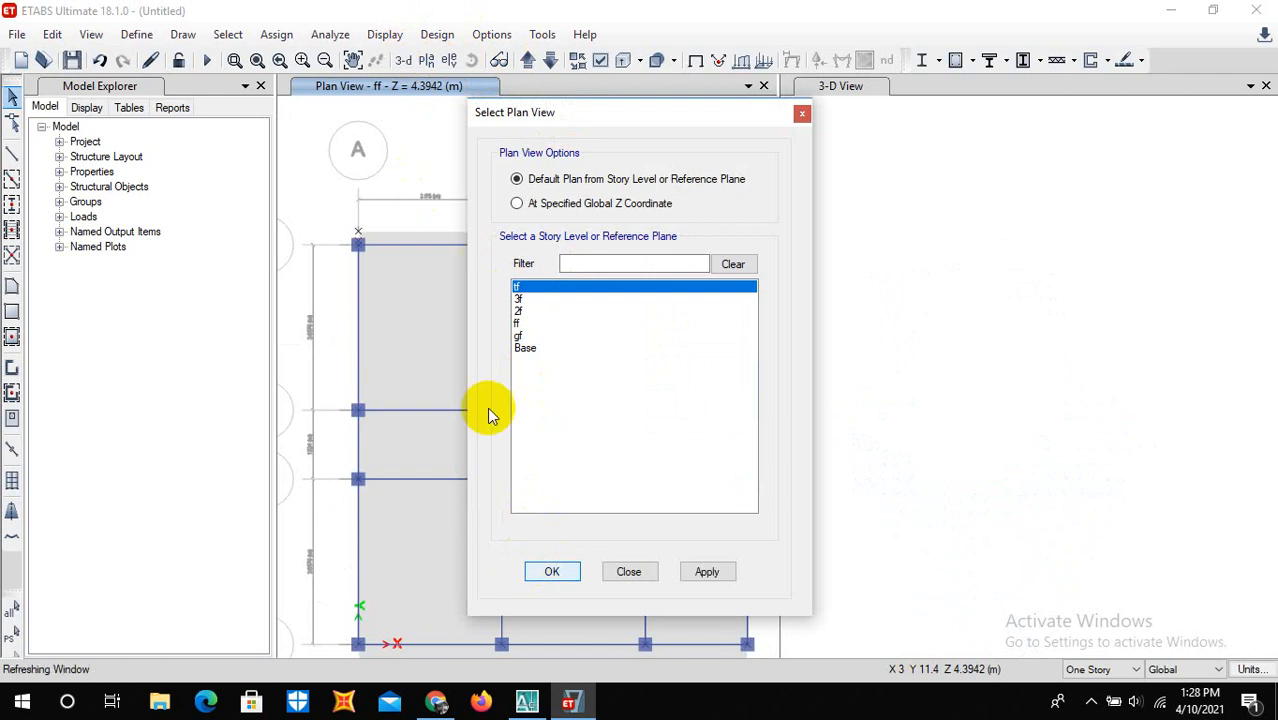
left_click(545, 573)
scroll(560, 530, "down", 2)
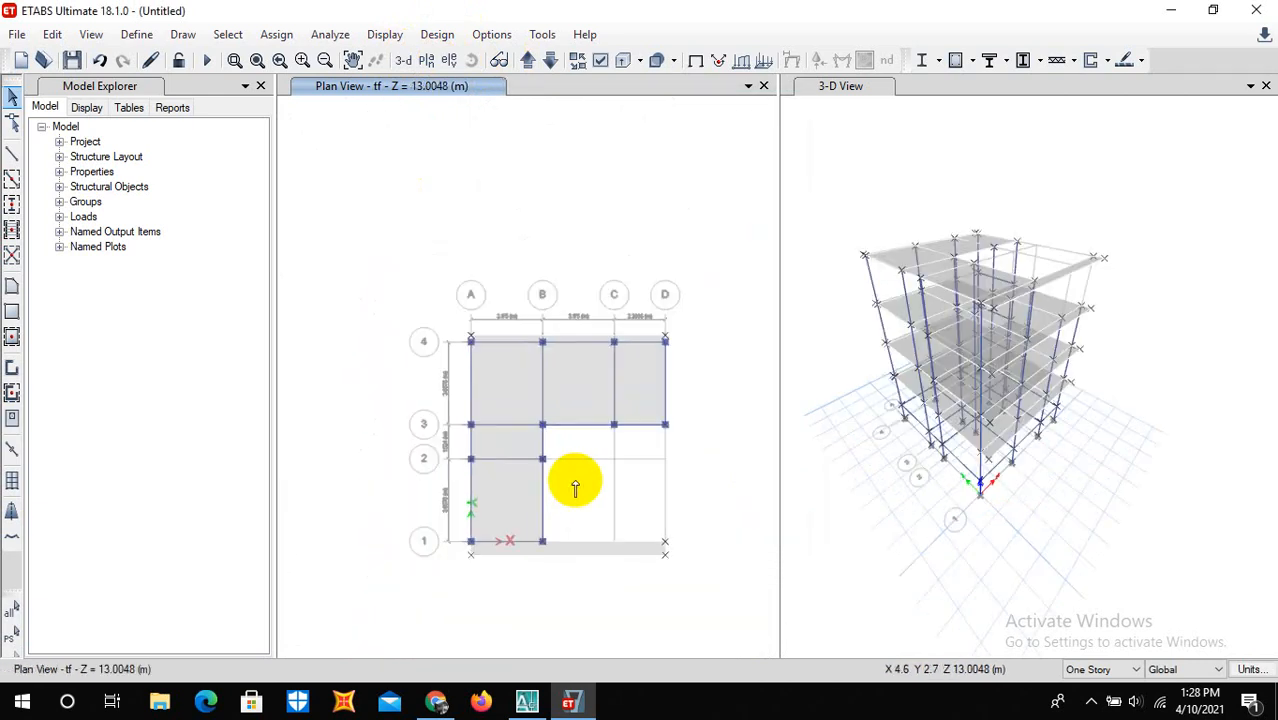
scroll(571, 551, "up", 4)
scroll(545, 497, "down", 2)
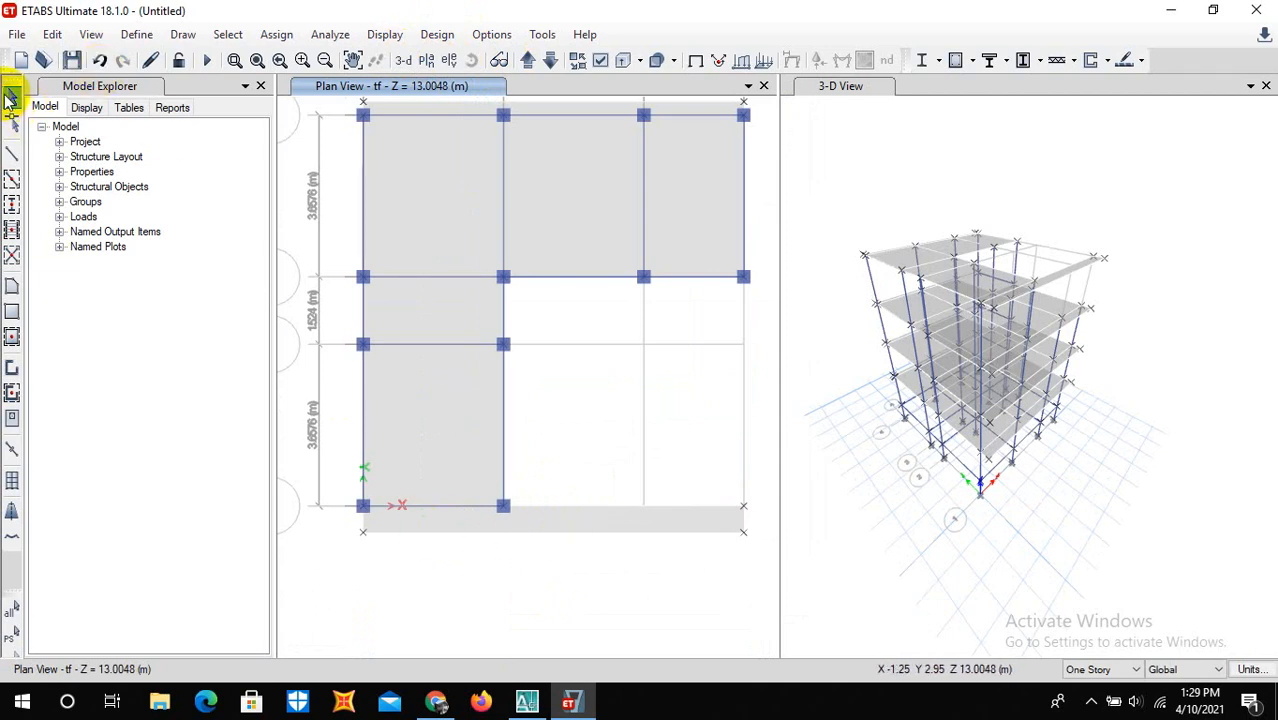
left_click(613, 528)
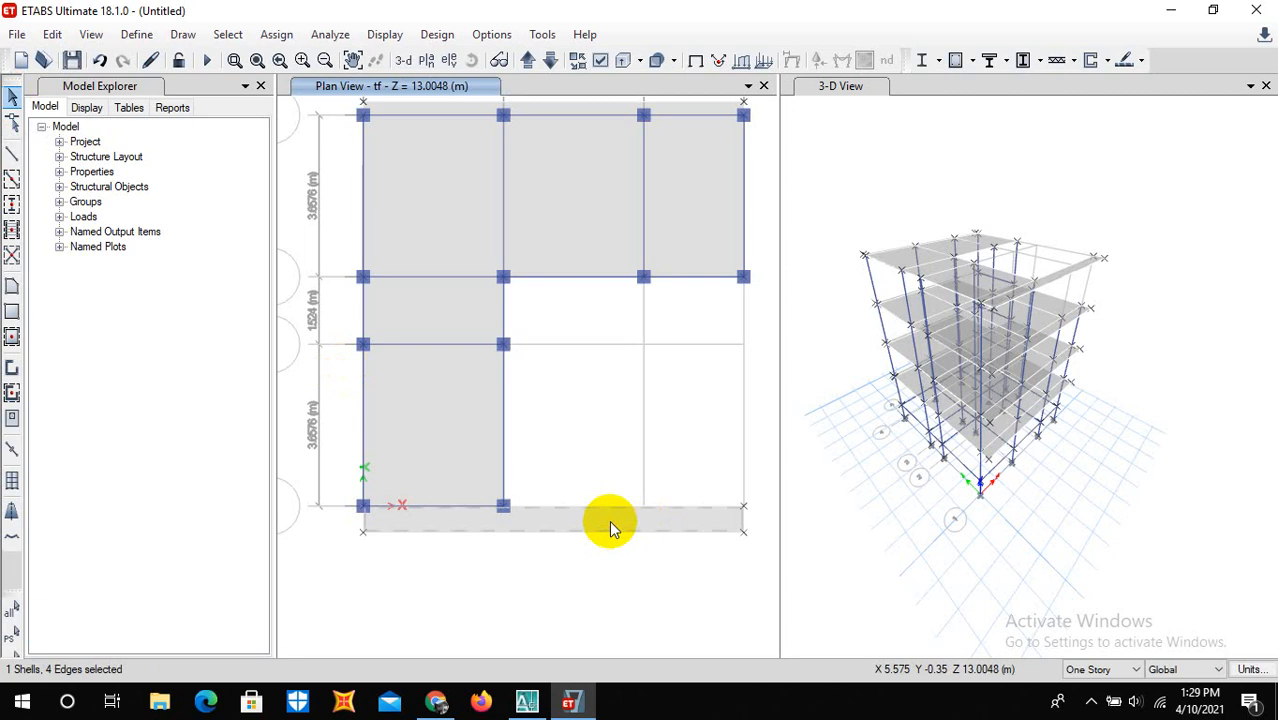
left_click(613, 528)
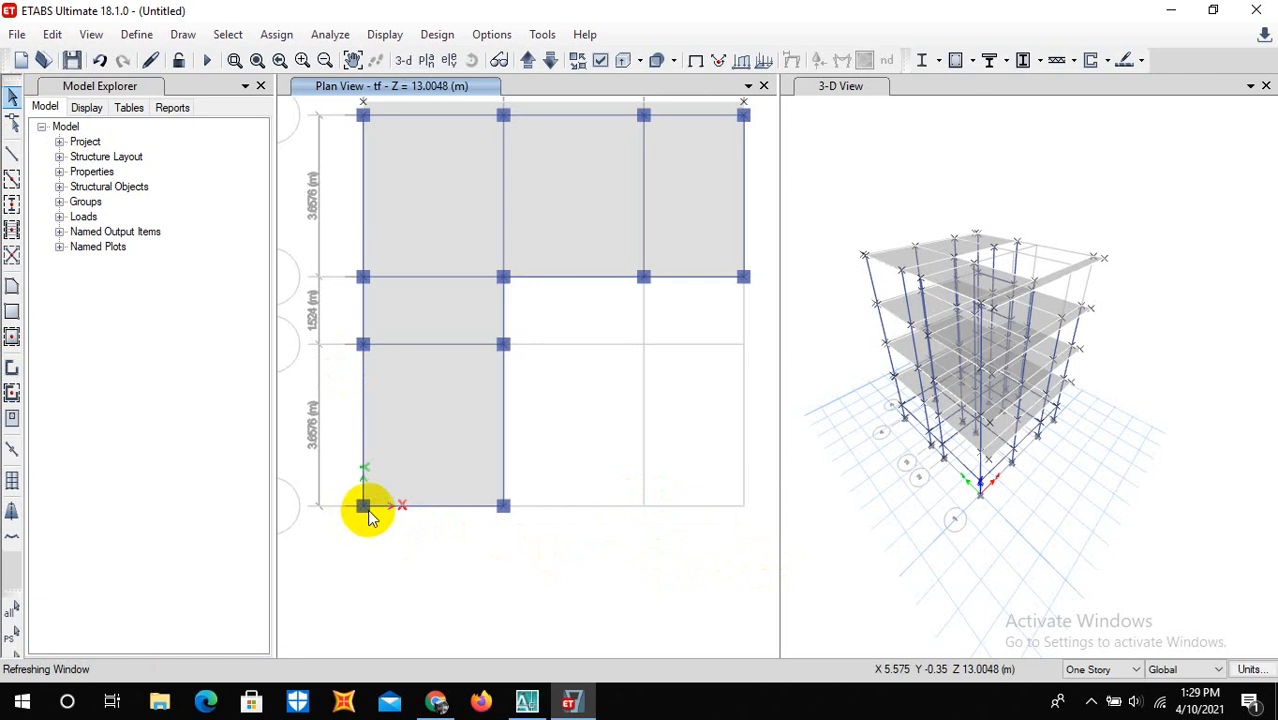
Draw a joint object at grid point A-1 on story tf with a plan Y offset of -600 mm
scroll(391, 458, "up", 2)
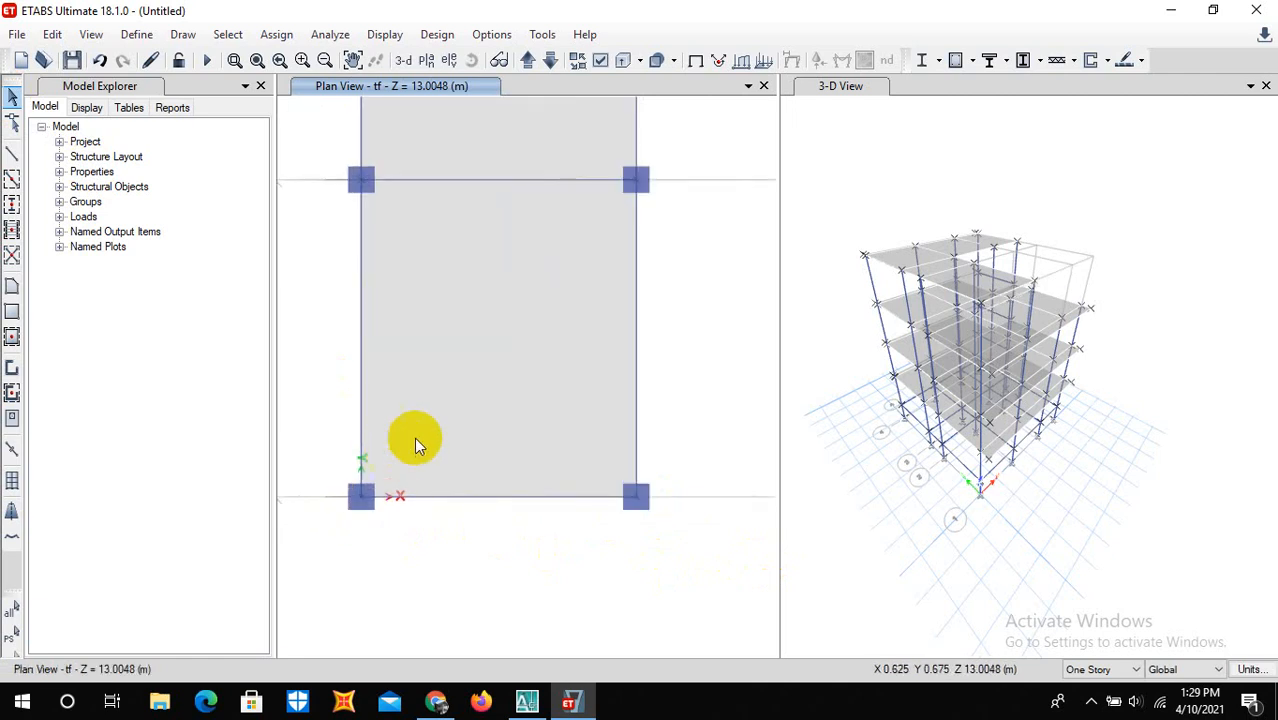
scroll(416, 440, "down", 4)
scroll(443, 456, "up", 2)
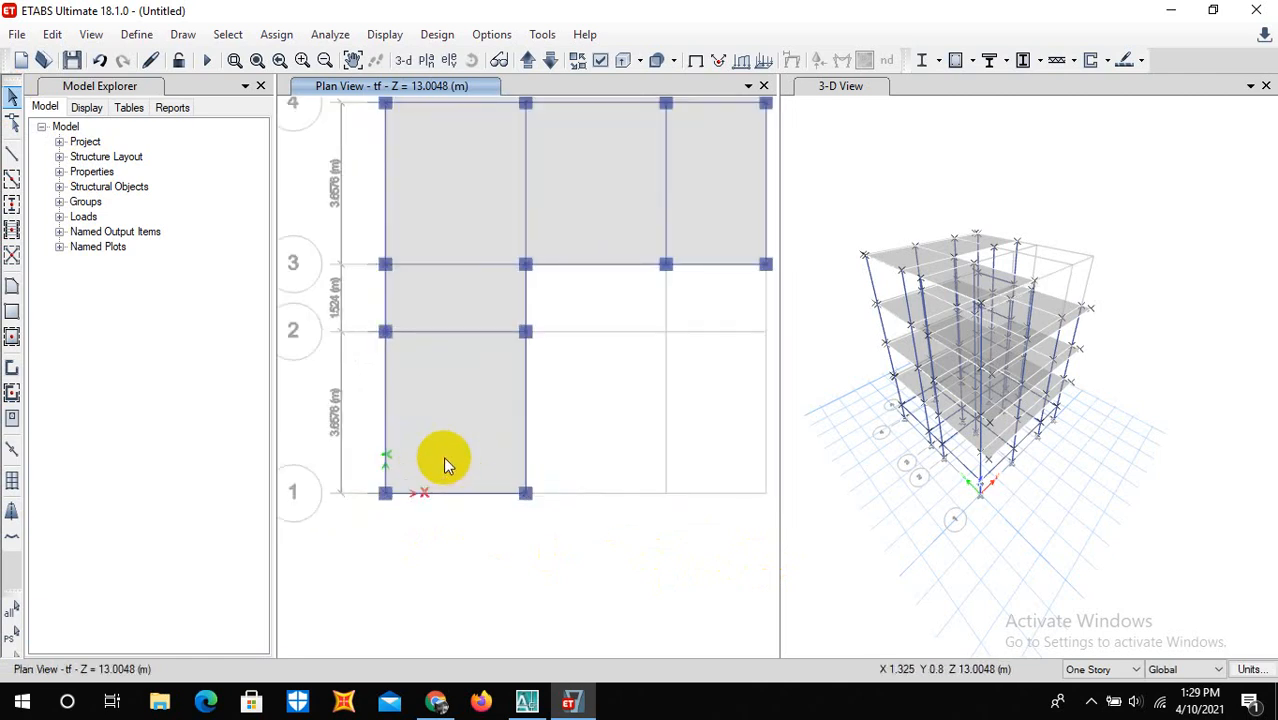
left_click(181, 36)
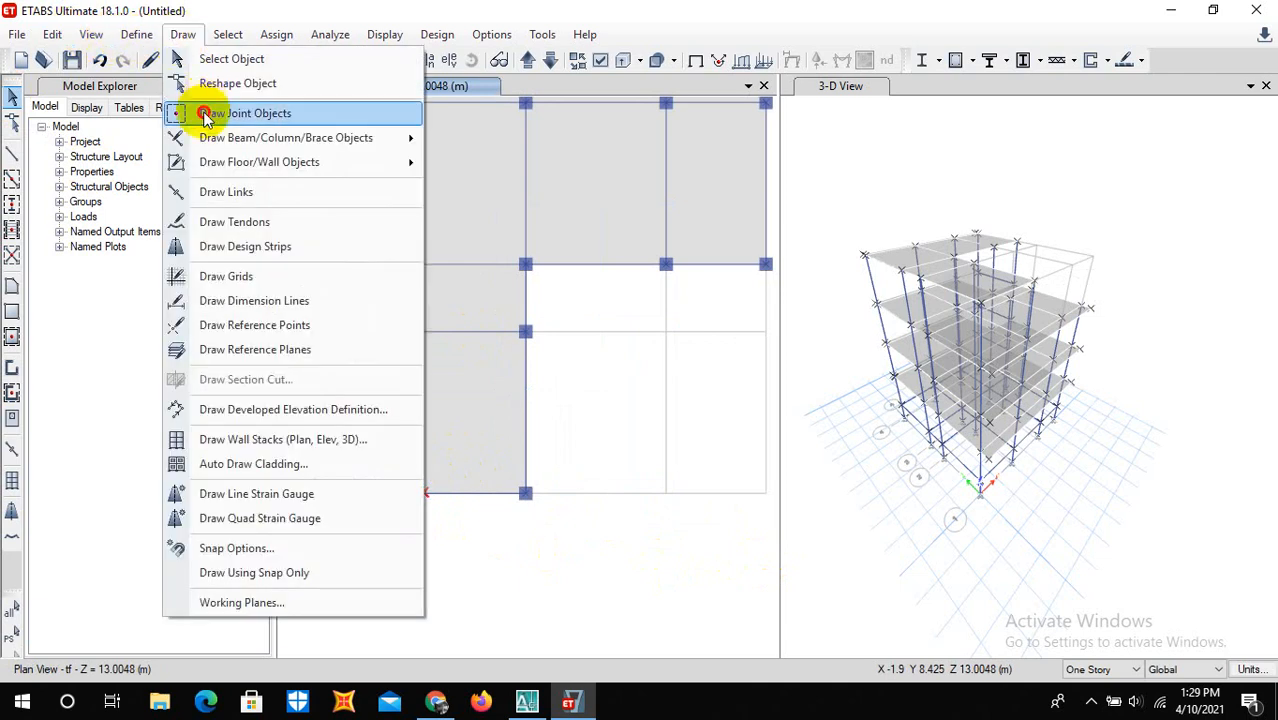
left_click(165, 111)
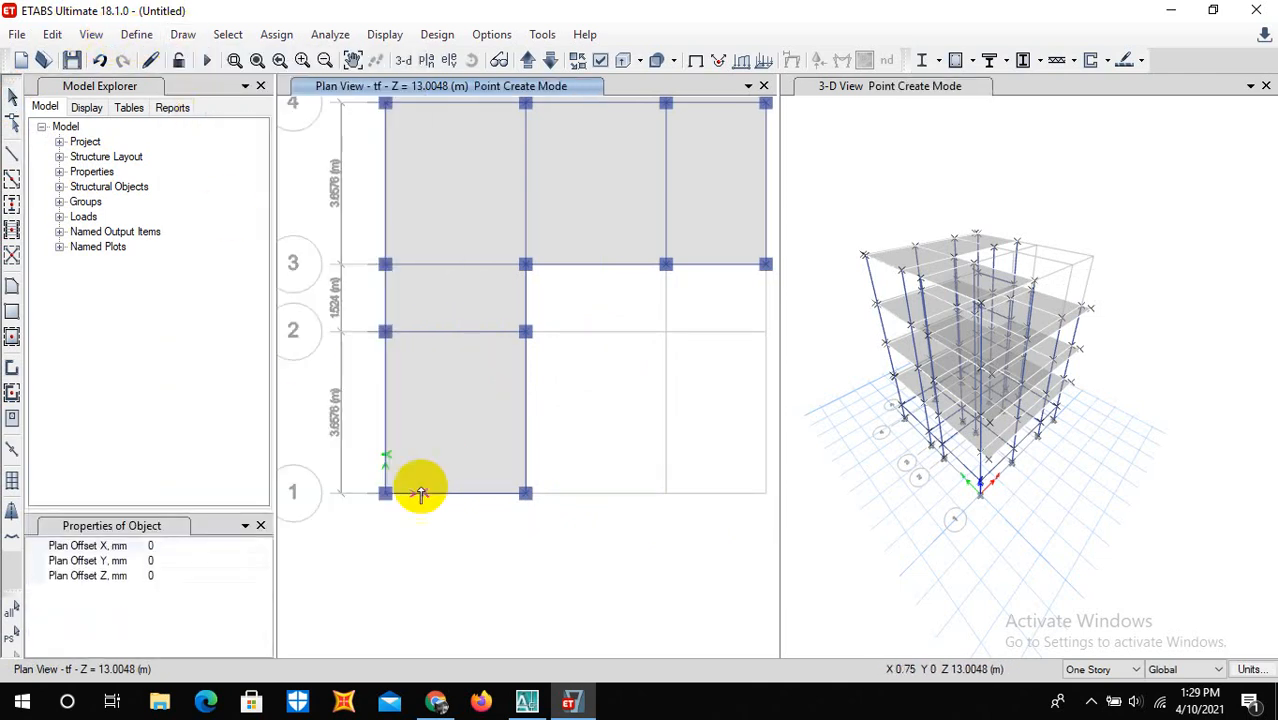
left_click(155, 561)
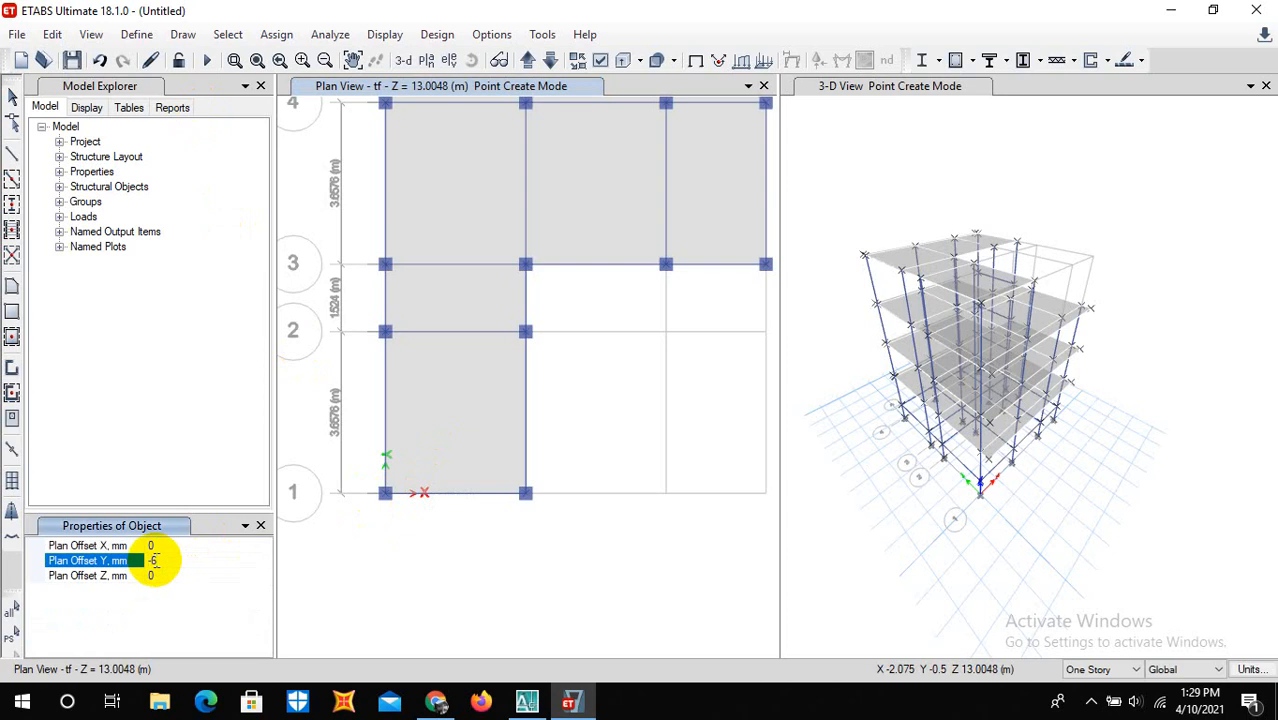
left_click(385, 494)
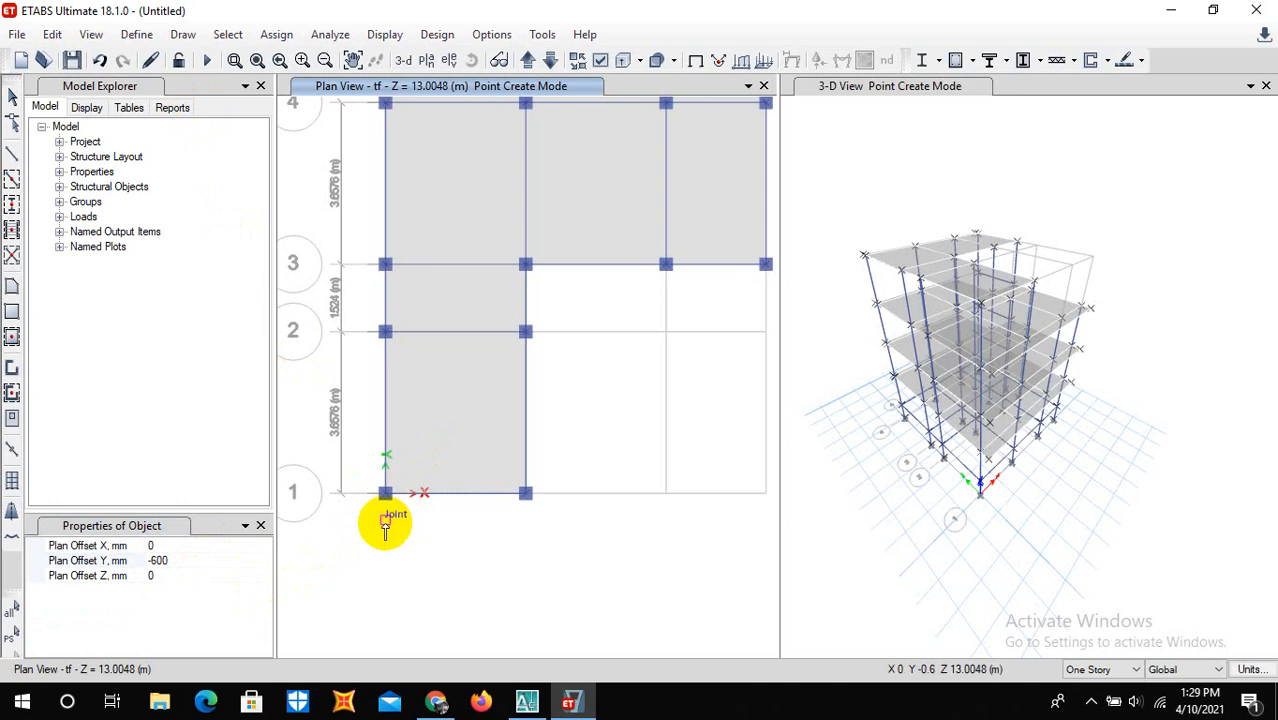
Draw a rectangular slab on story tf from the -600 mm offset joint at A-1 to grid point B-1 and end the command
left_click(12, 311)
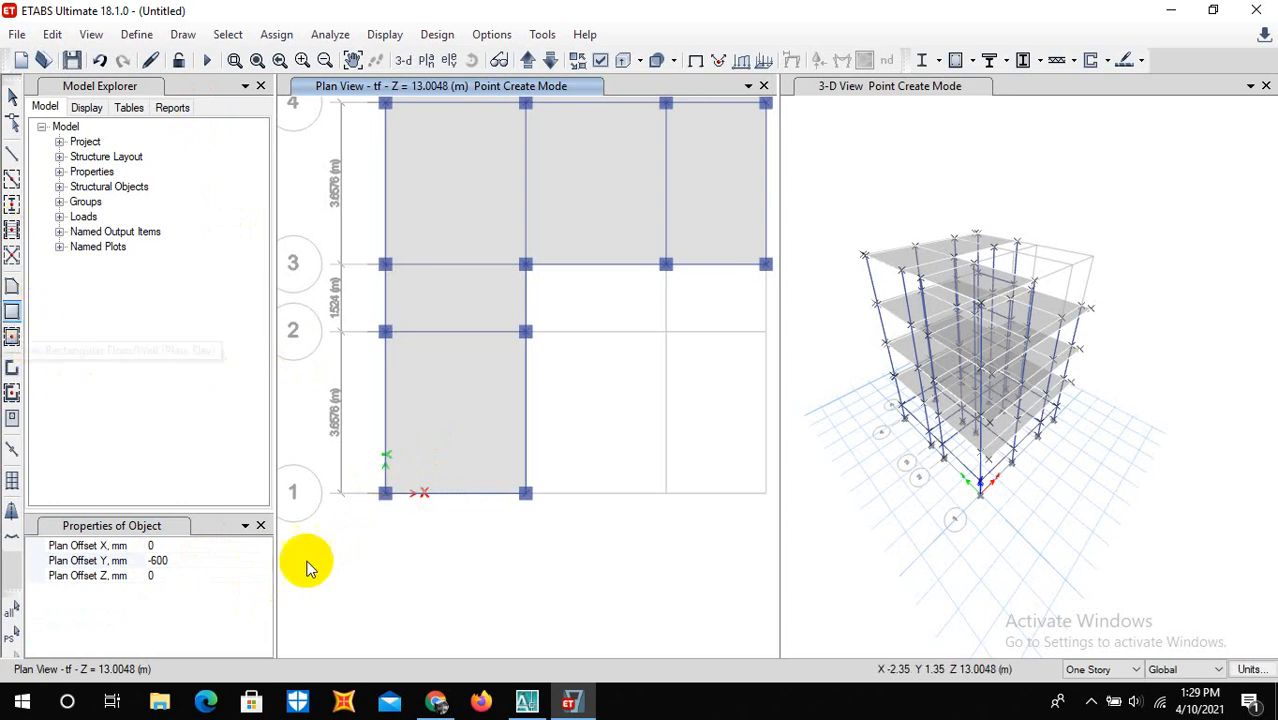
left_click(386, 526)
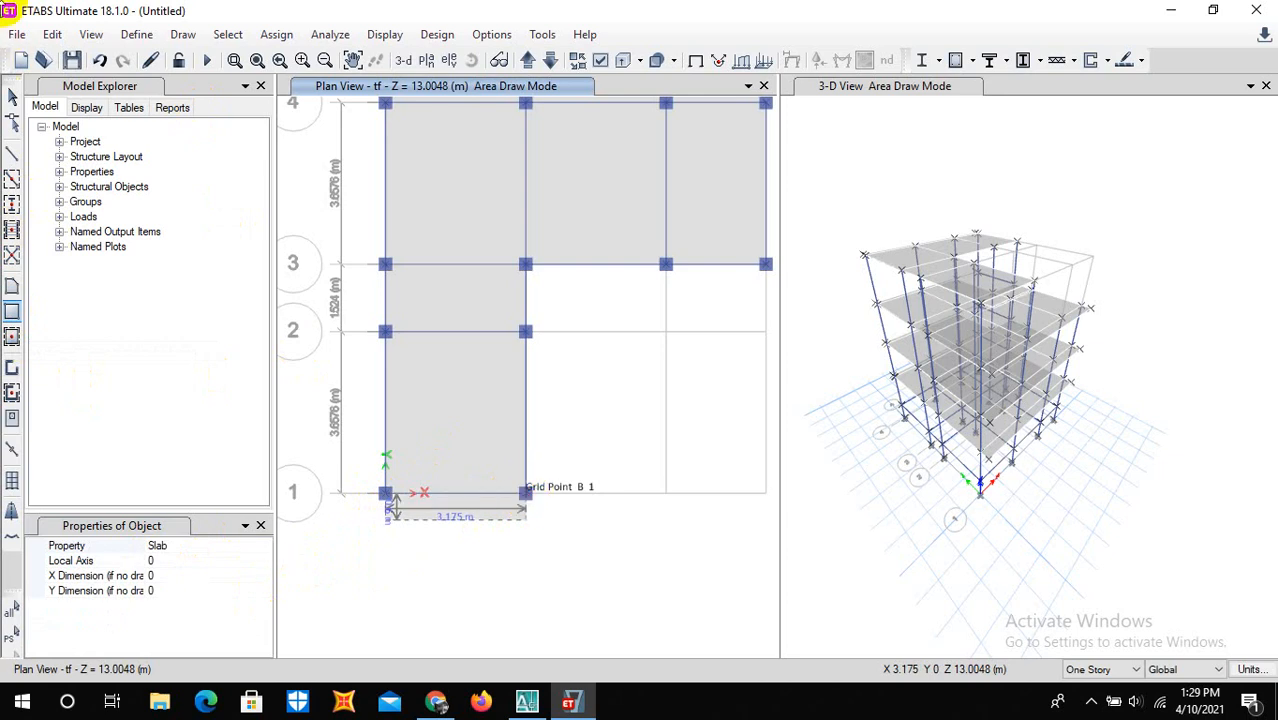
left_click(12, 97)
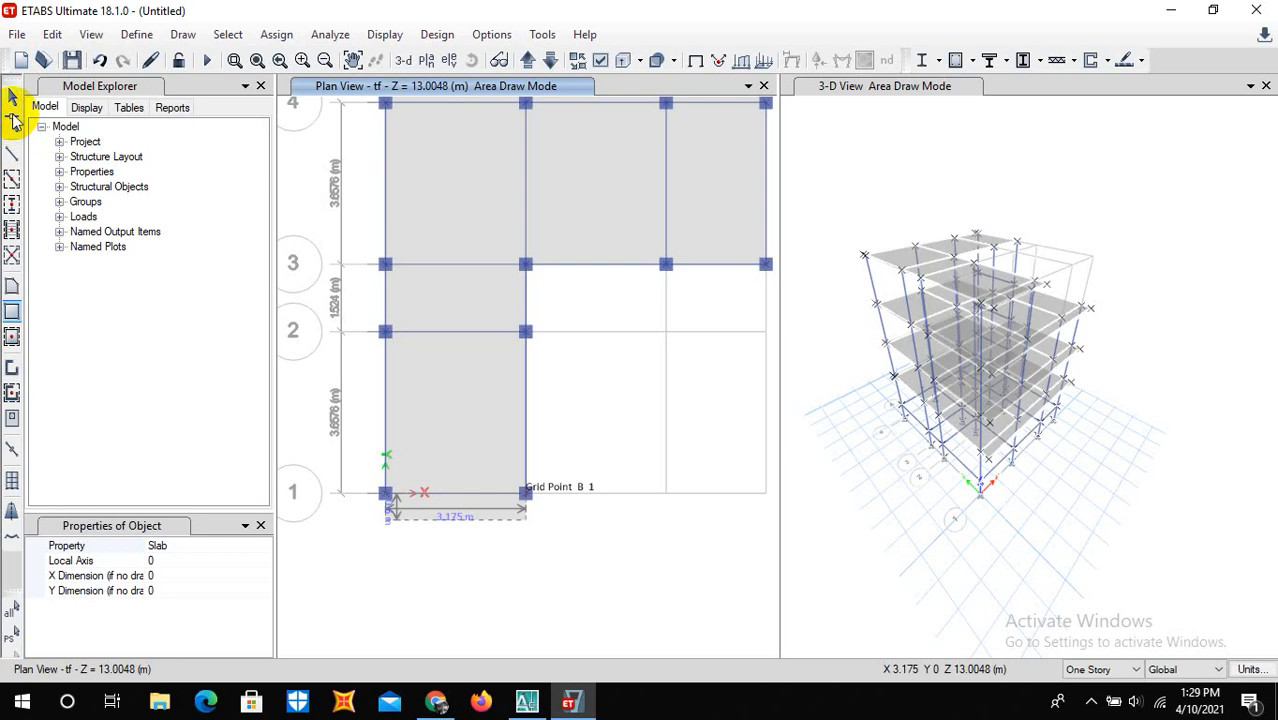
scroll(432, 385, "down", 1)
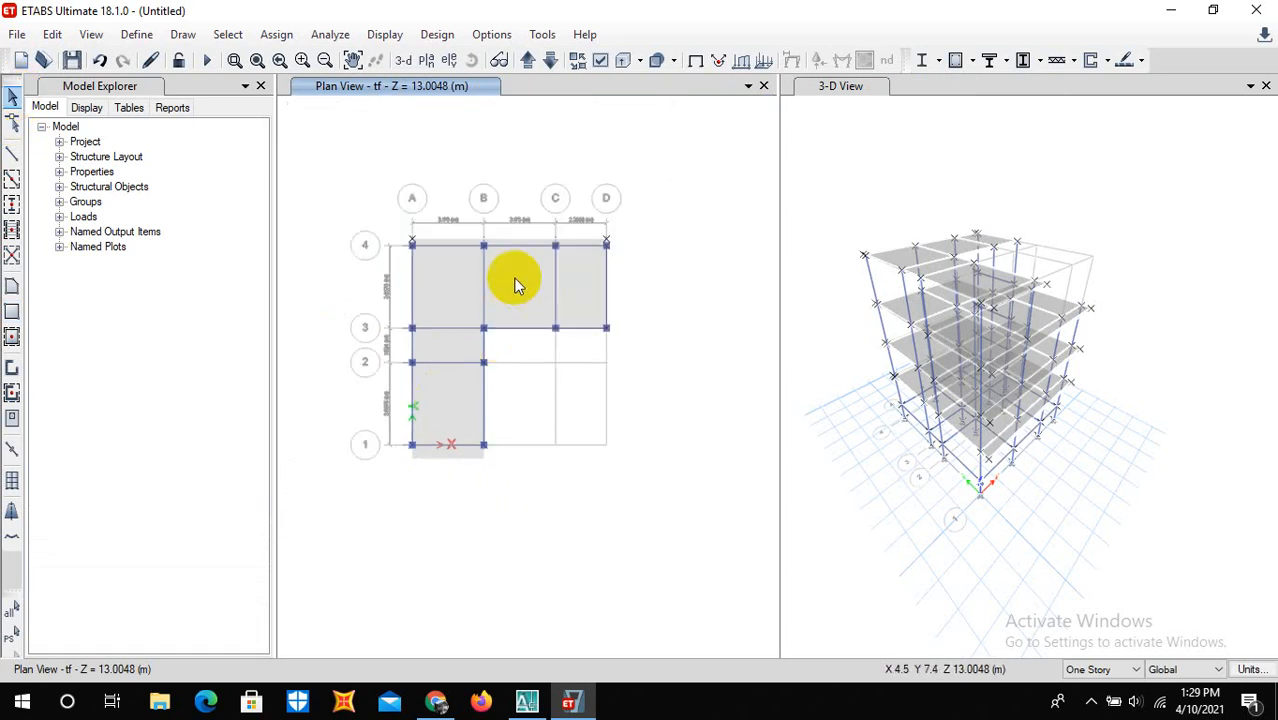
scroll(513, 278, "up", 1)
scroll(513, 283, "down", 1)
Show the model in 3-D with extruded frames and rotate it to inspect the beams and columns from another side
left_click(407, 62)
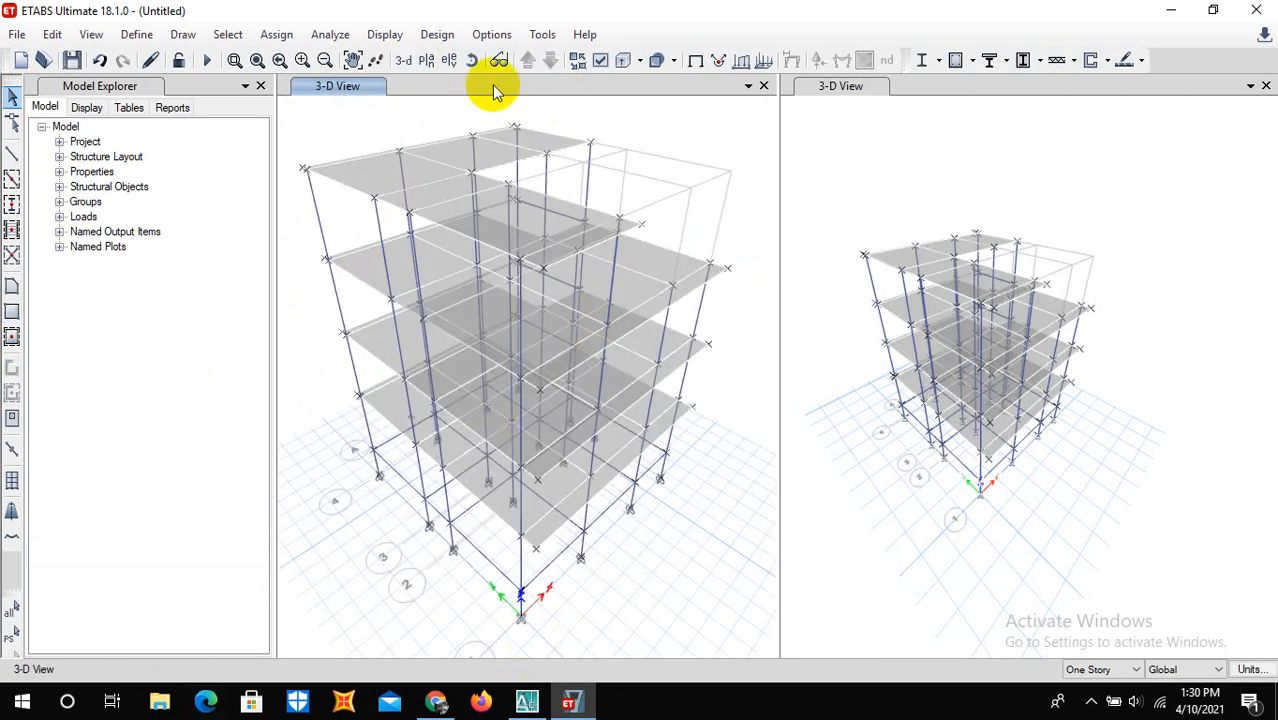
left_click(600, 62)
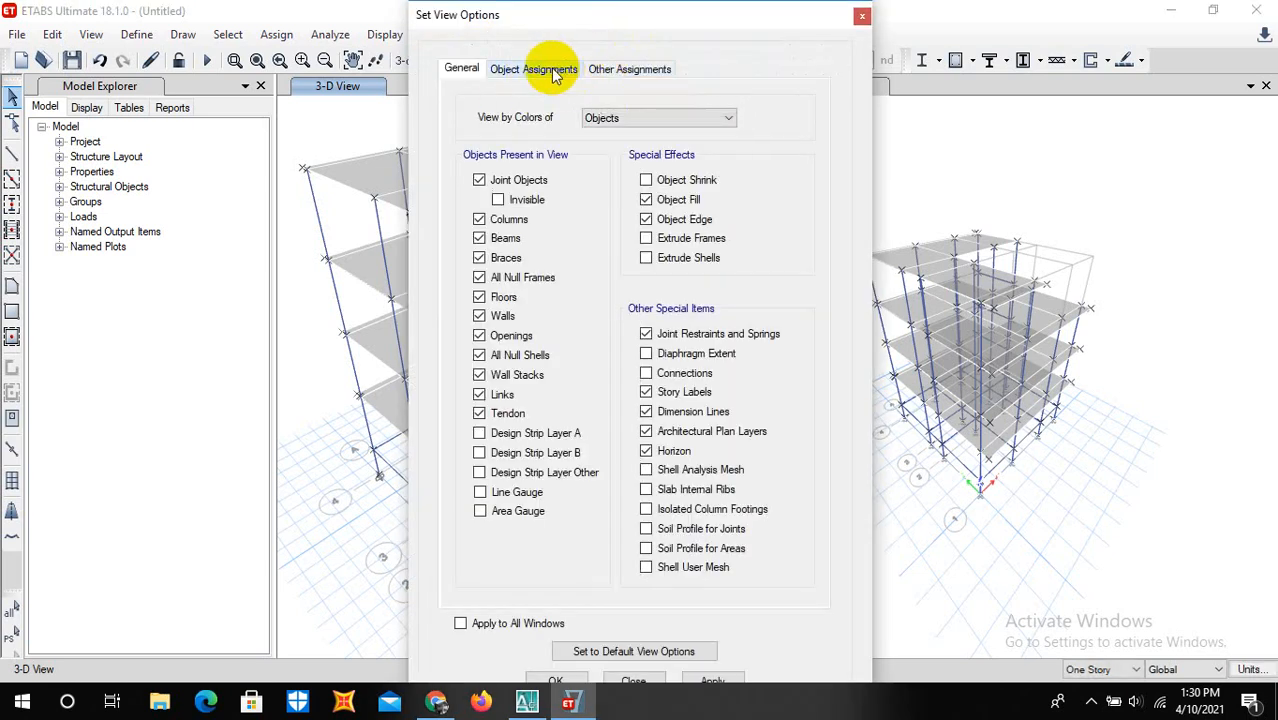
left_click(556, 72)
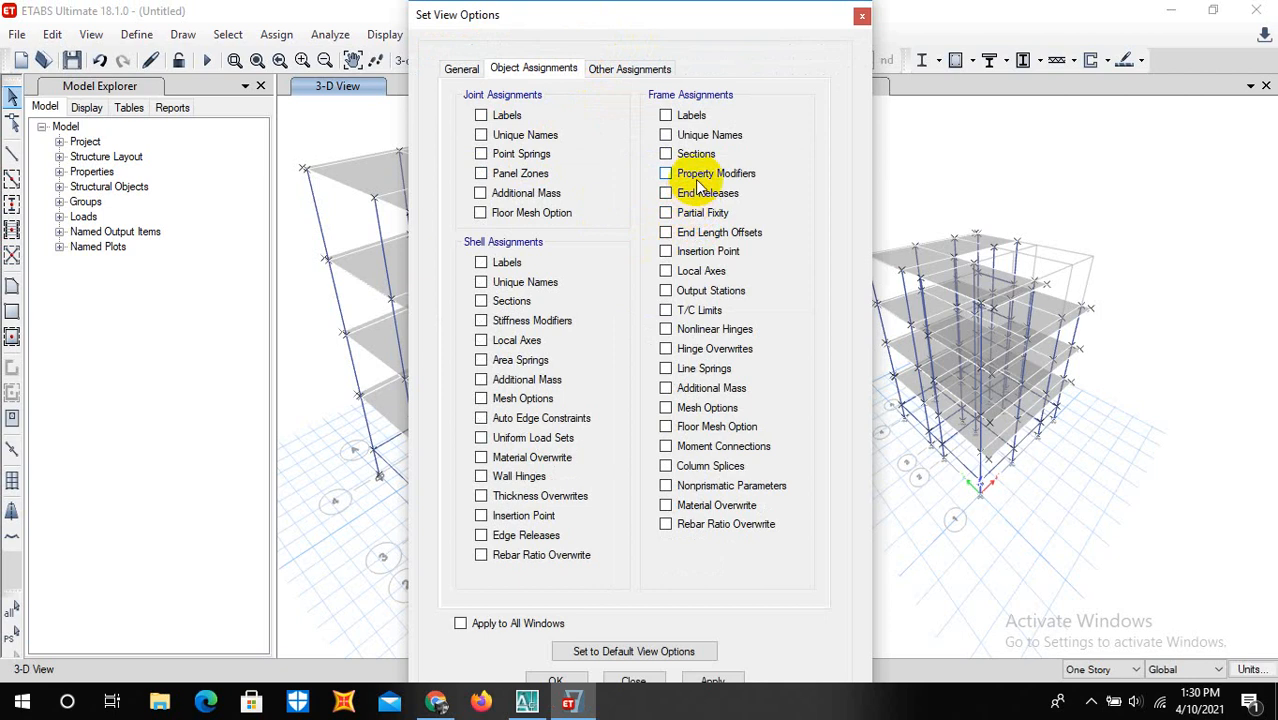
left_click(461, 69)
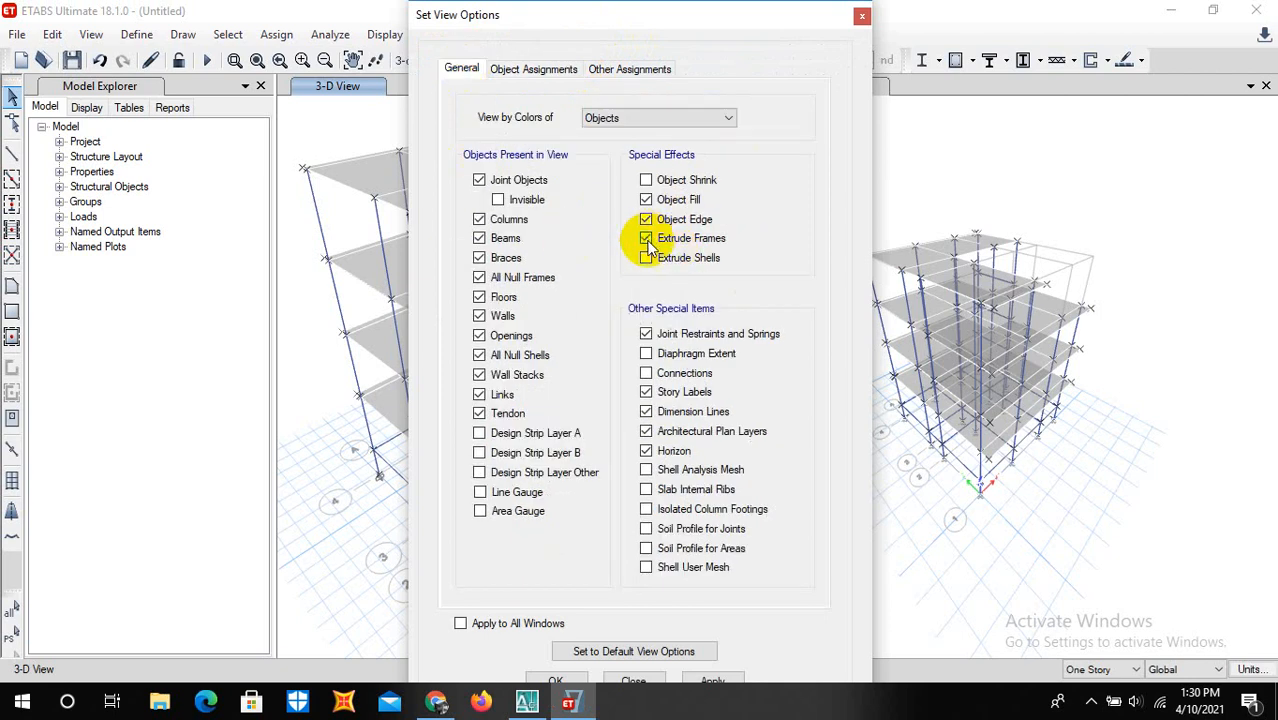
left_click(554, 681)
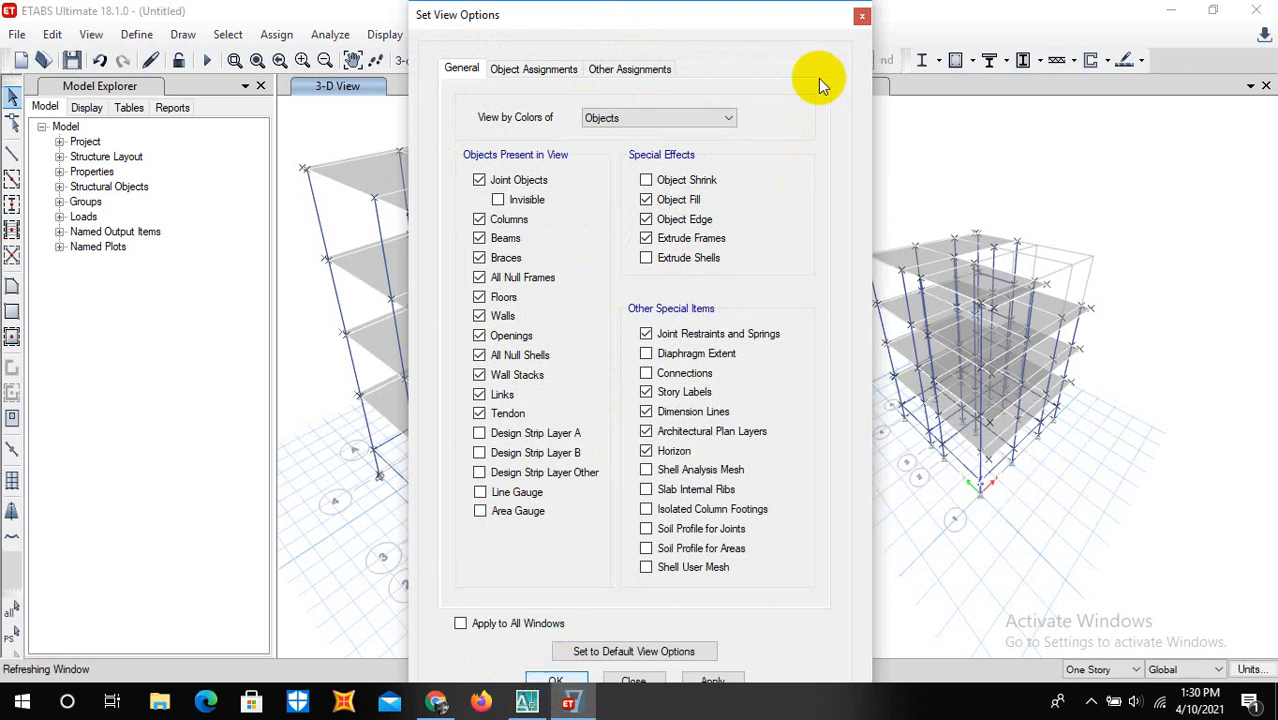
left_click(556, 680)
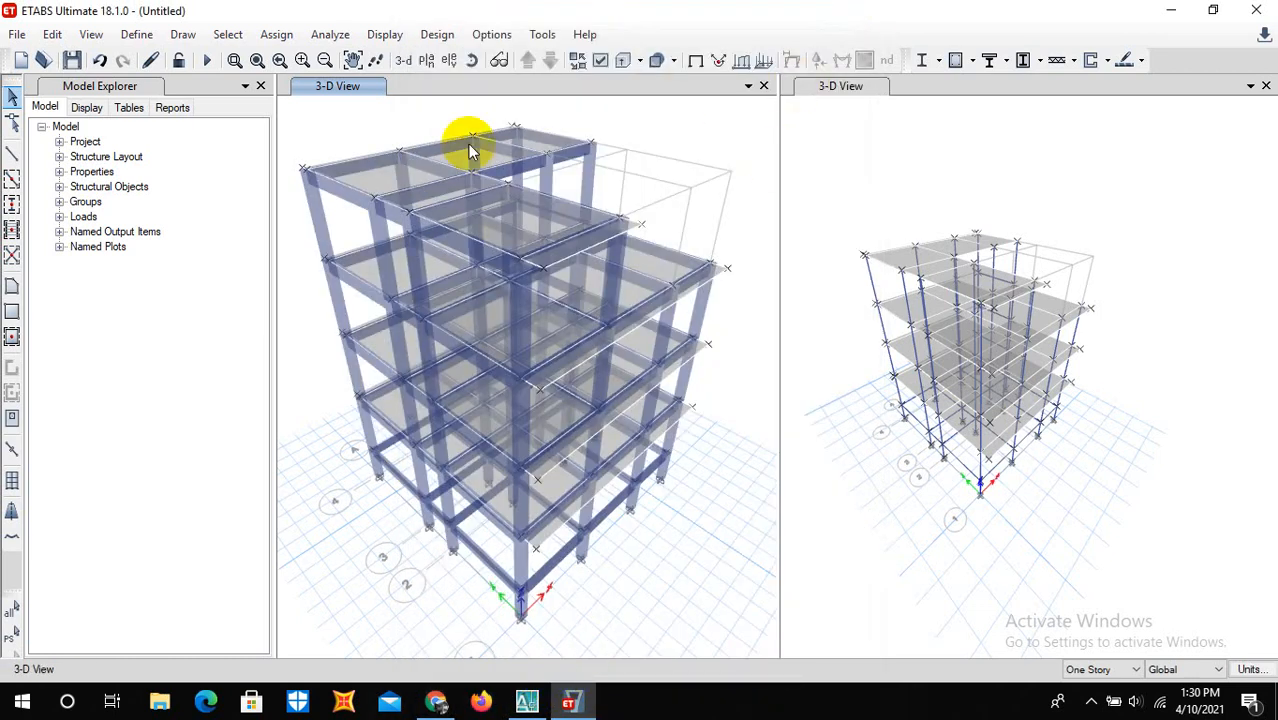
left_click(472, 60)
left_click_drag(593, 388, 465, 415)
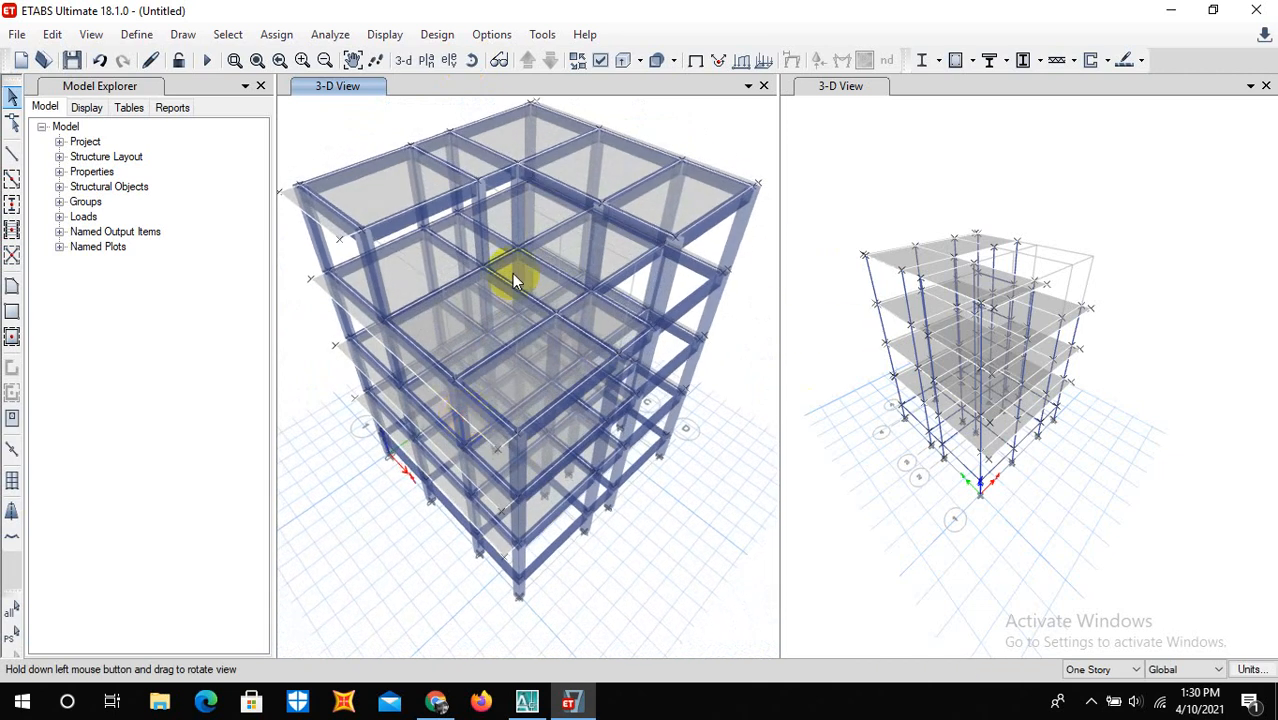
Turn off extruded frames in the 3-D view and briefly display the frame labels together with their unique names
left_click(601, 60)
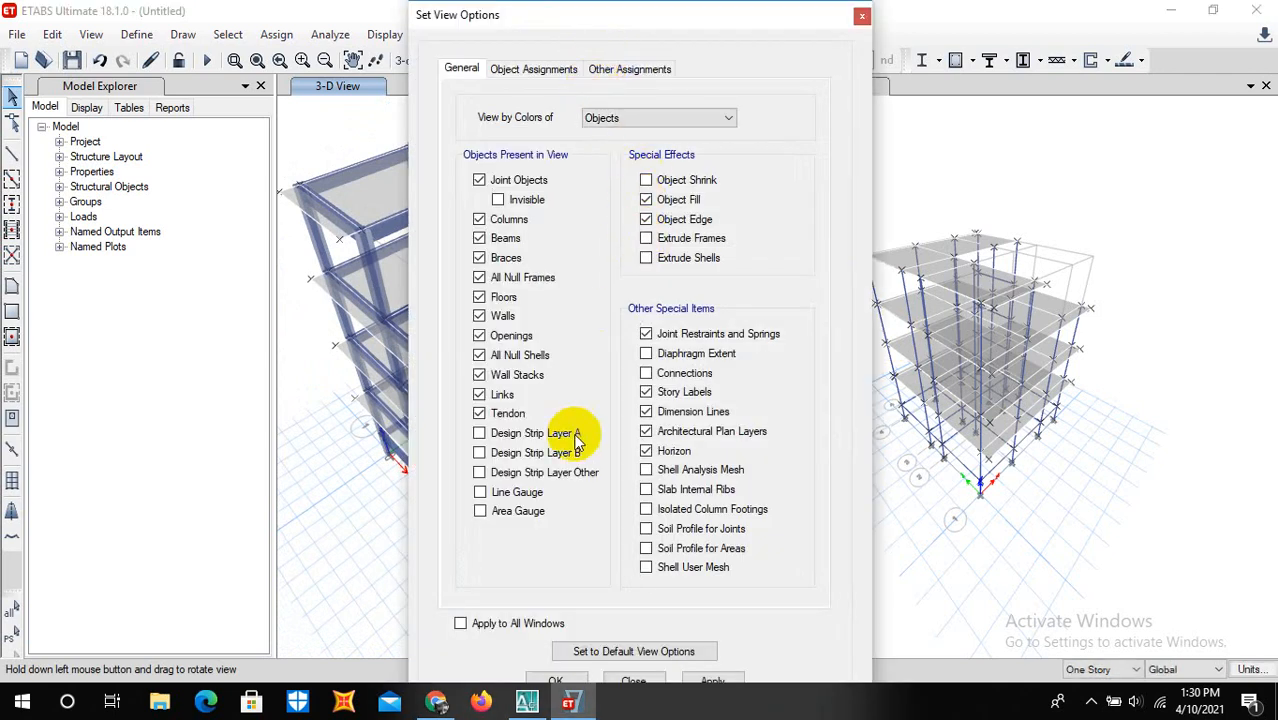
left_click(528, 66)
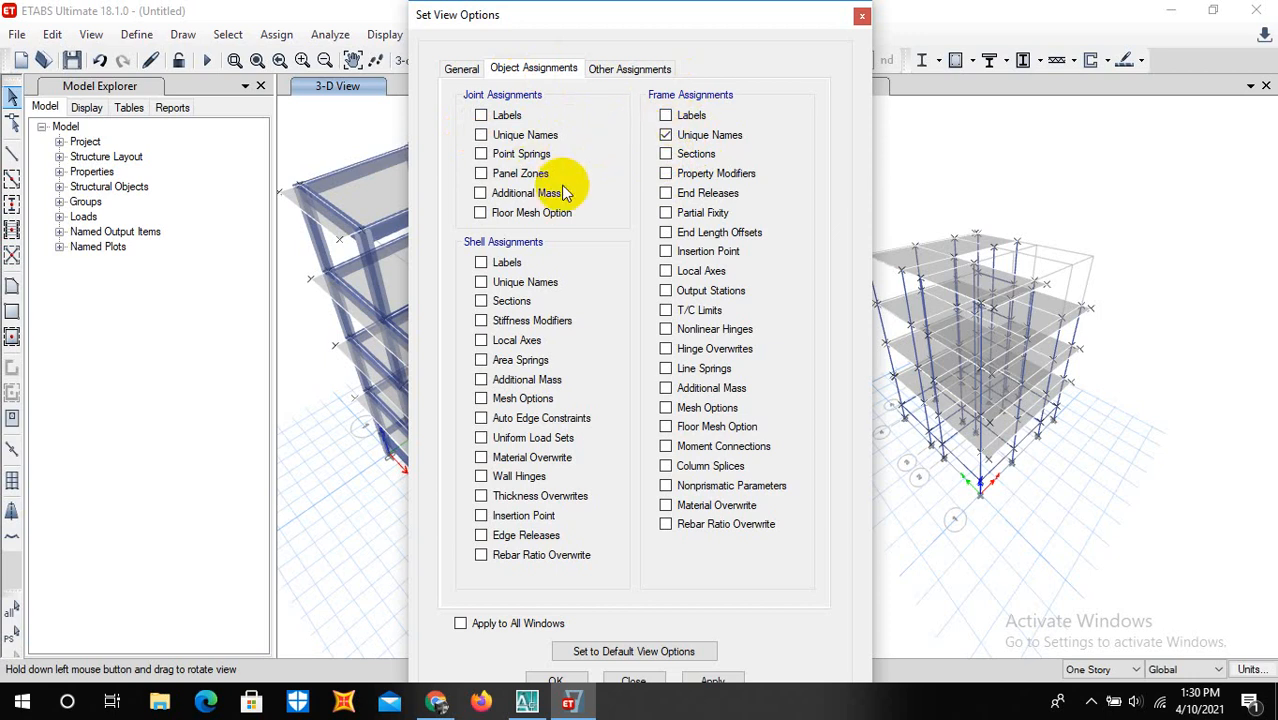
left_click(666, 116)
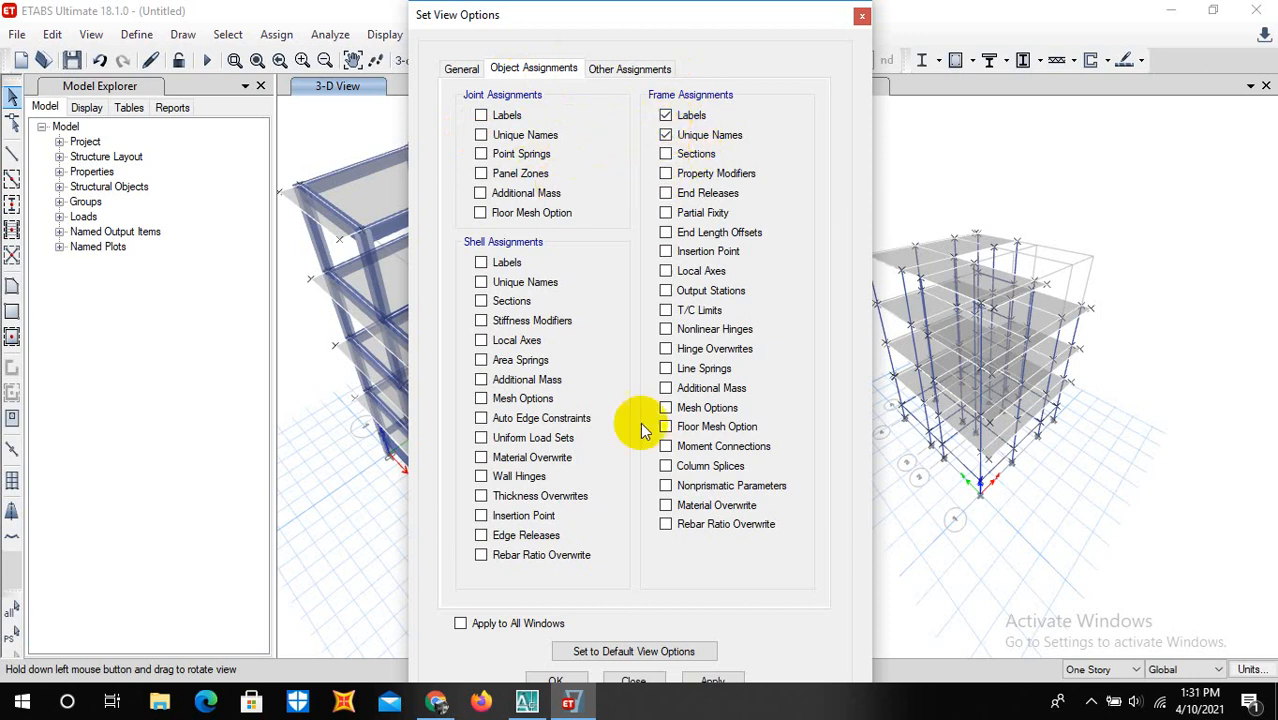
left_click(712, 680)
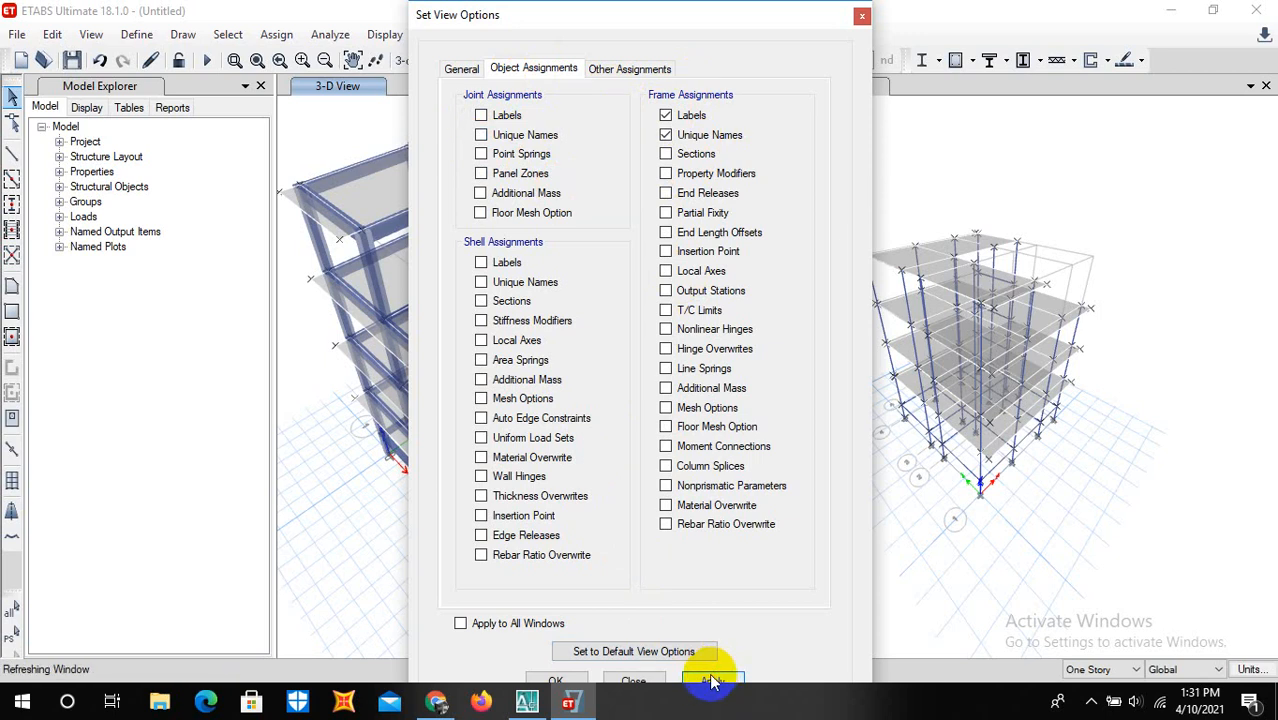
mouse_move(527, 703)
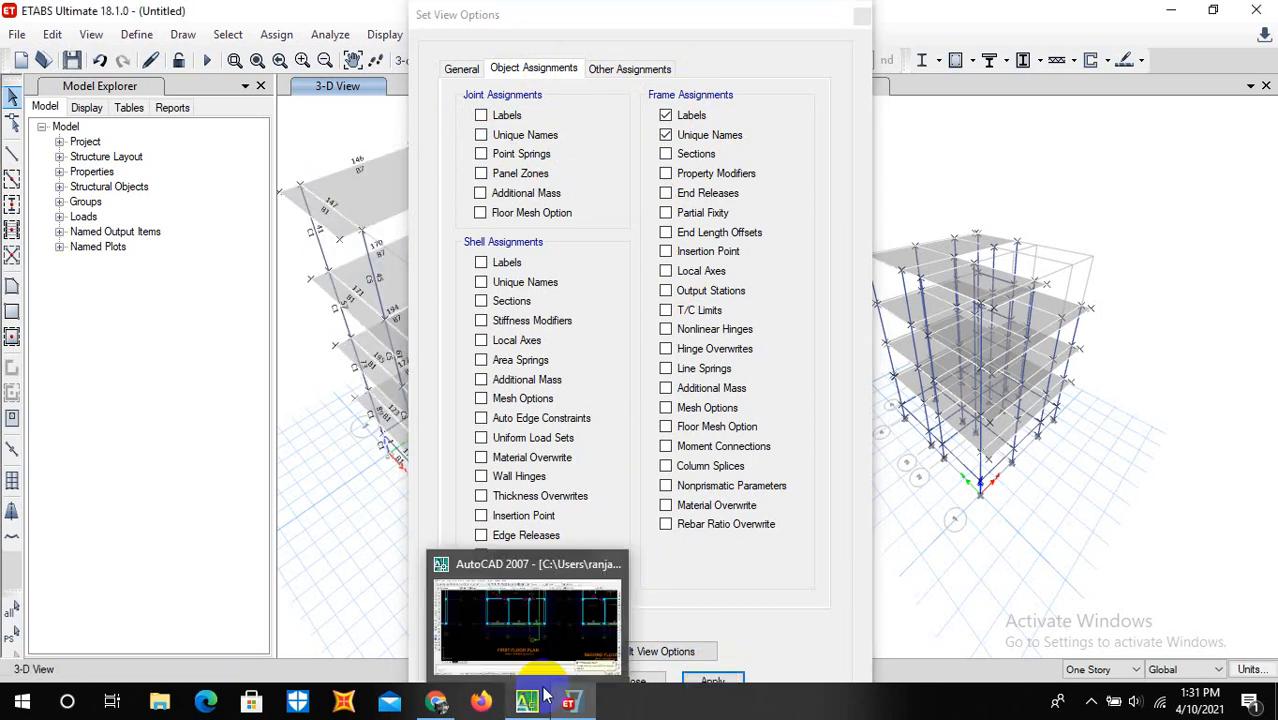
left_click(666, 135)
left_click(666, 116)
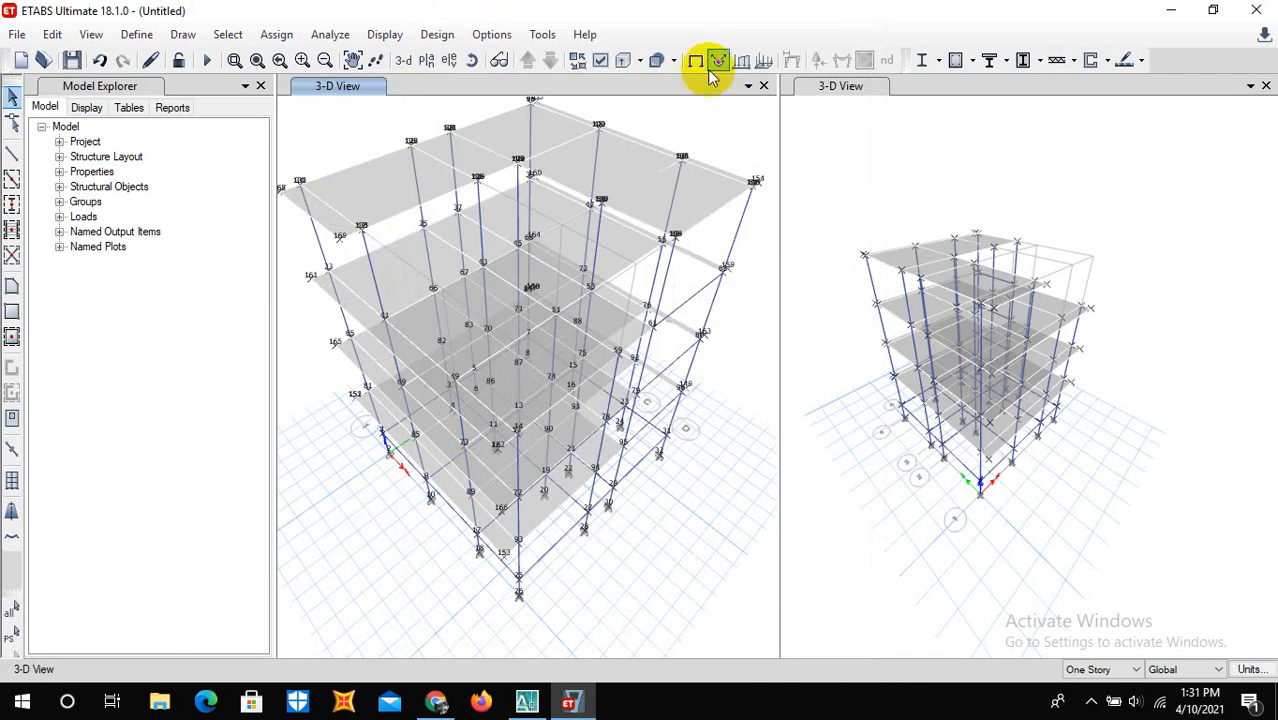
Preview the frame unique names in the 3-D view, and replace them with the frame section names
left_click(601, 62)
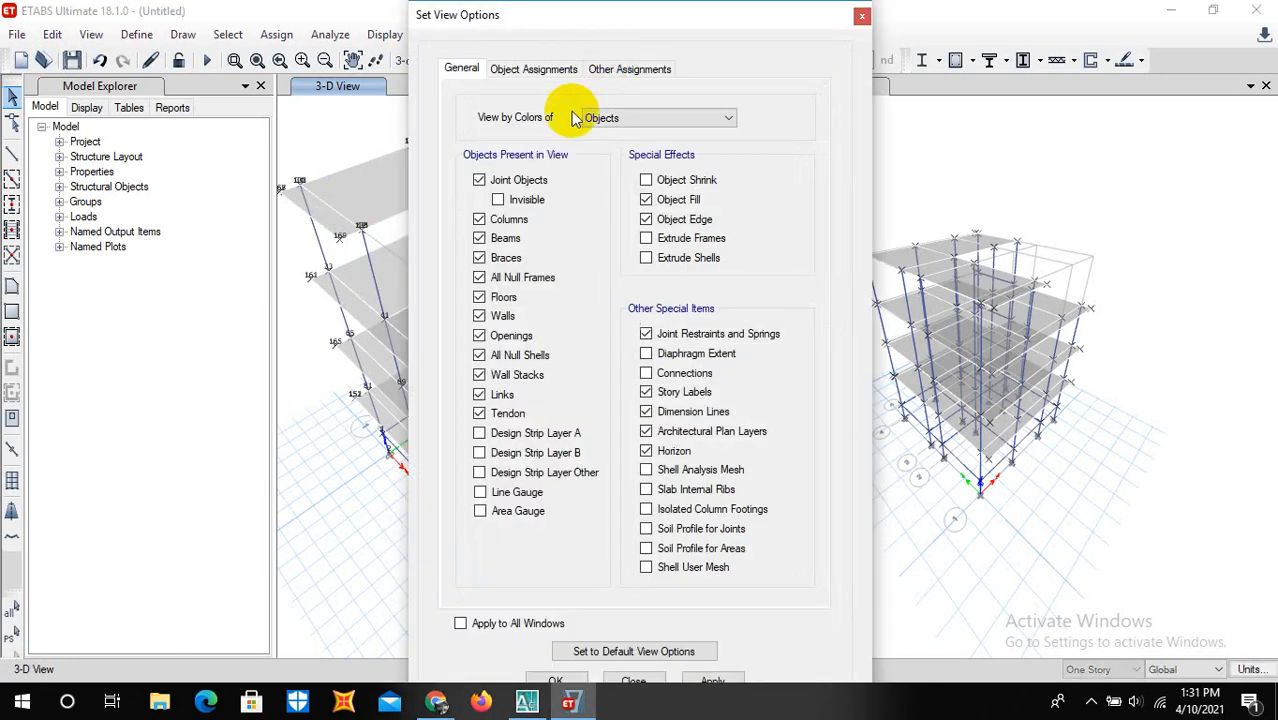
left_click(524, 79)
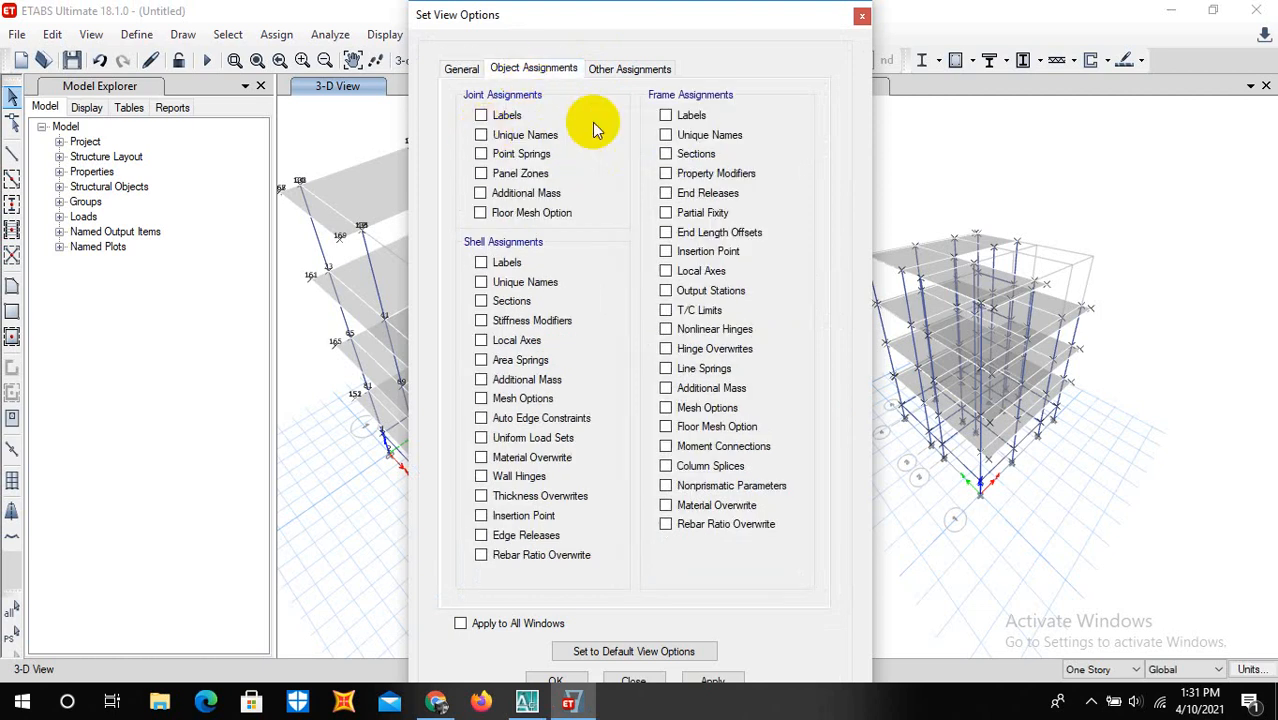
left_click(666, 135)
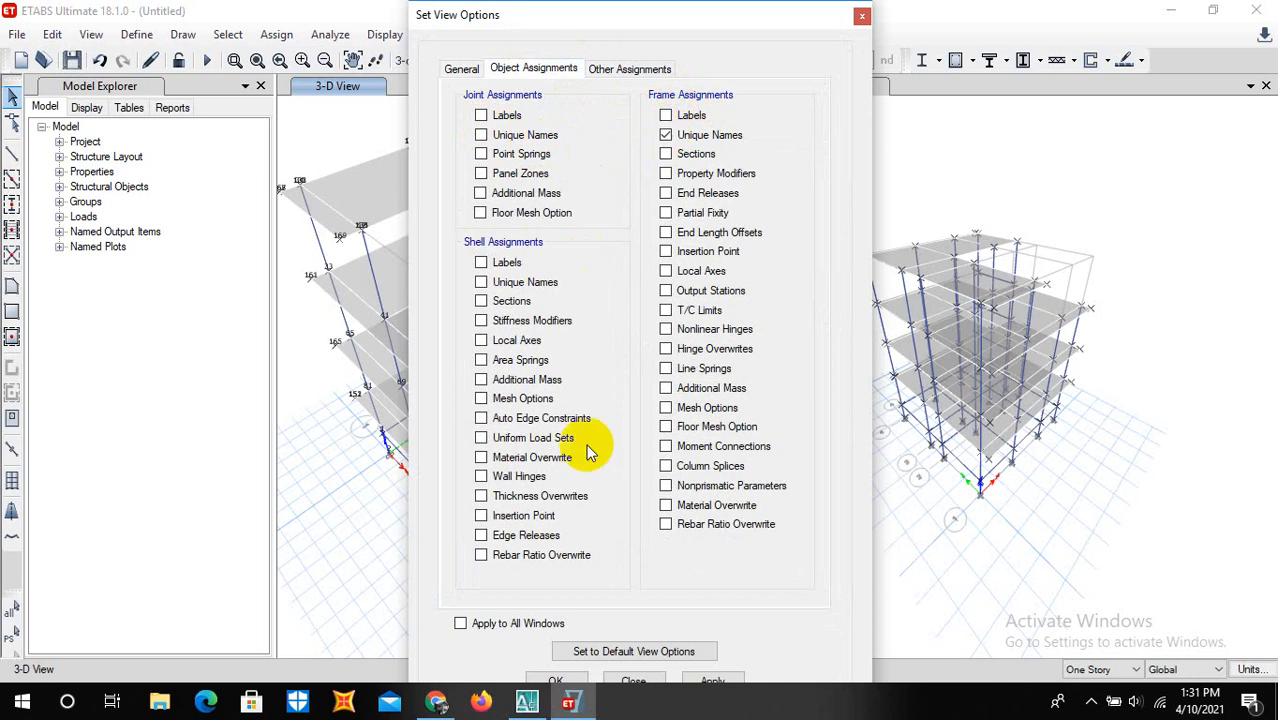
left_click(710, 681)
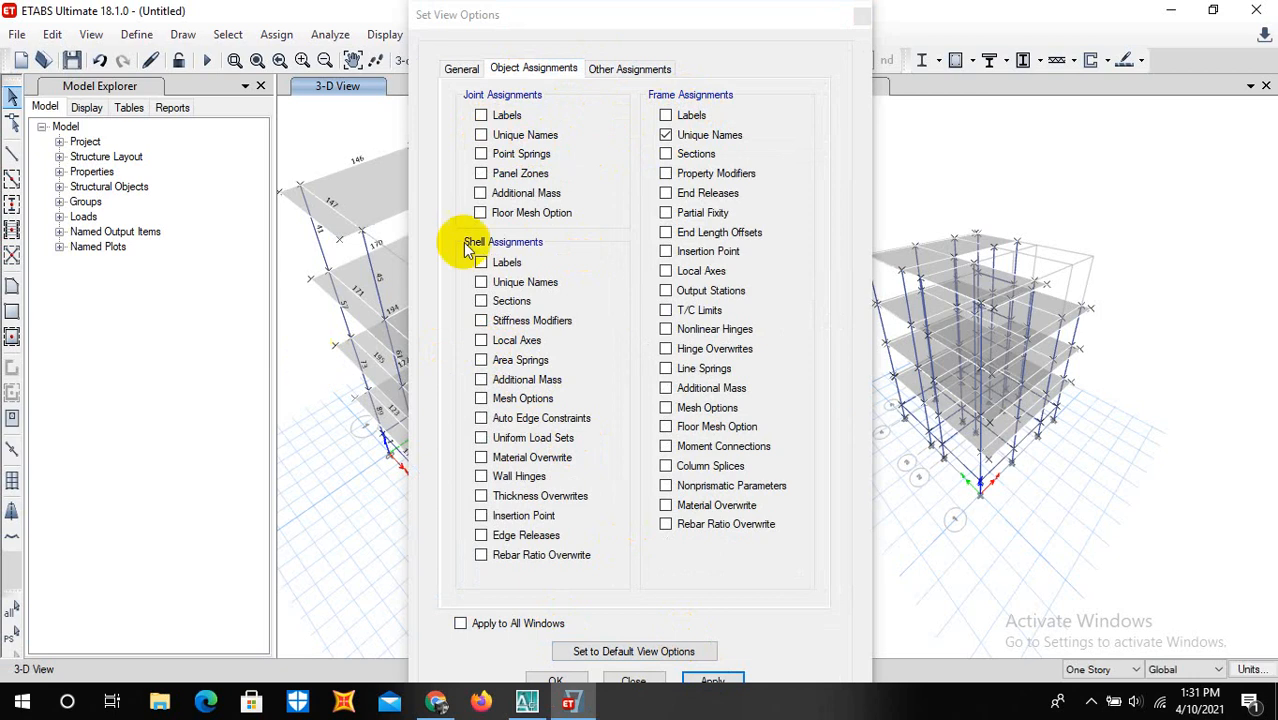
left_click(666, 135)
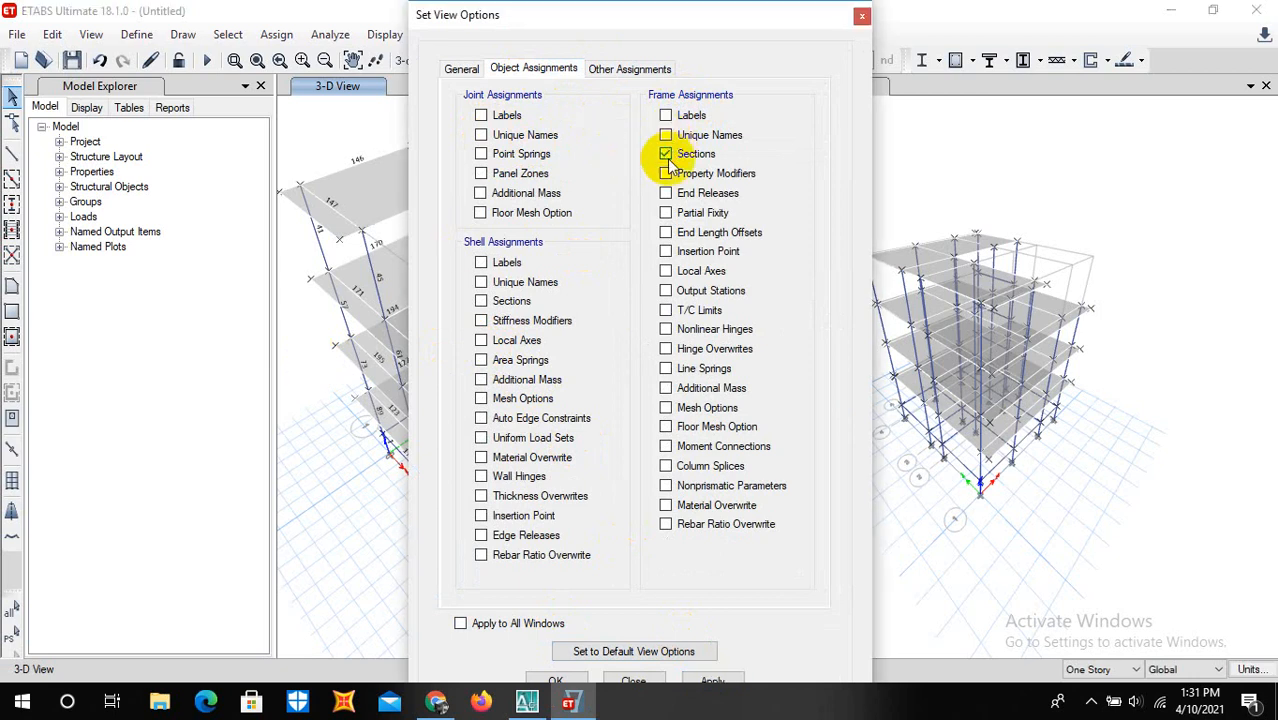
left_click(712, 682)
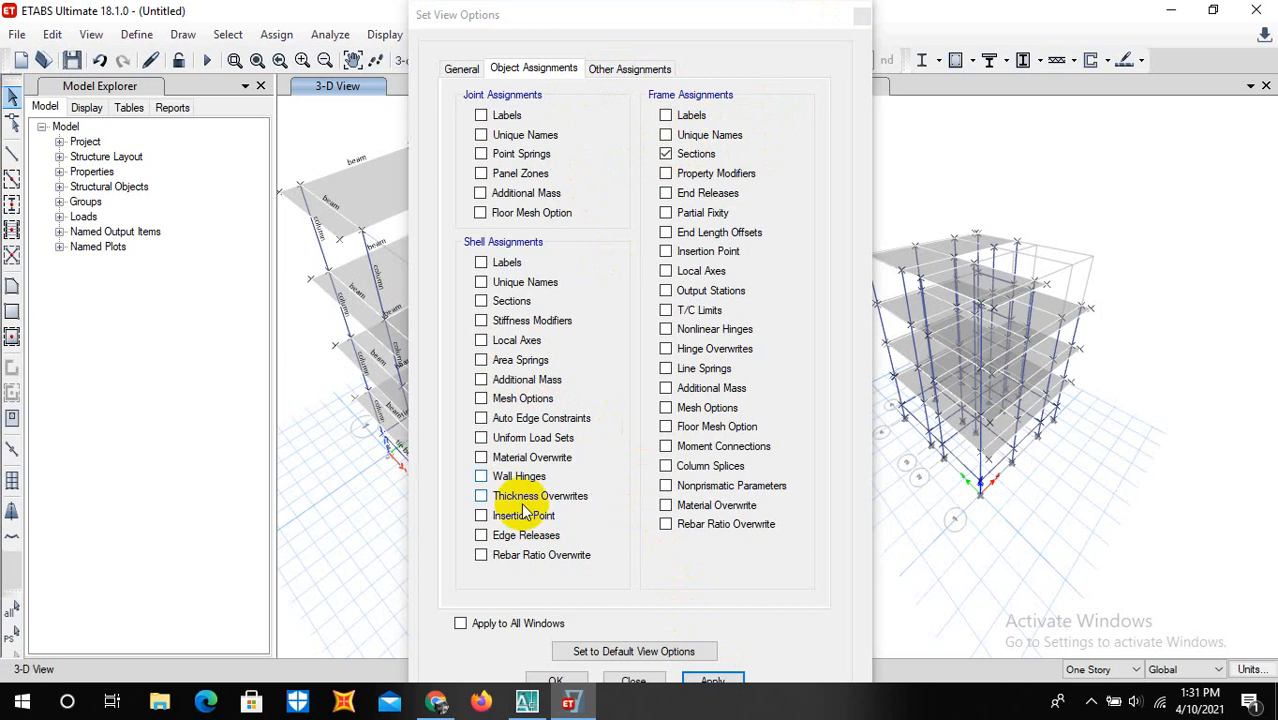
left_click(562, 683)
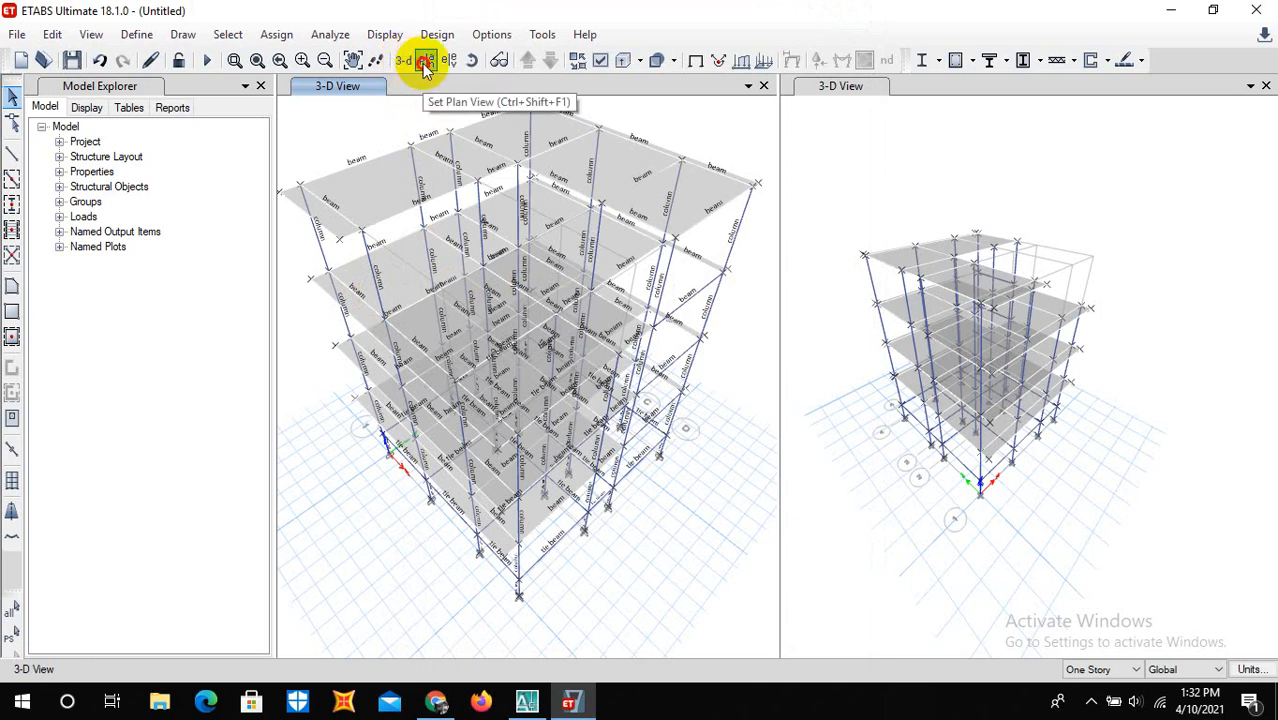
Show the plan view of story gf and go up through stories ff, 2f and 3f to check the beam sections
left_click(424, 63)
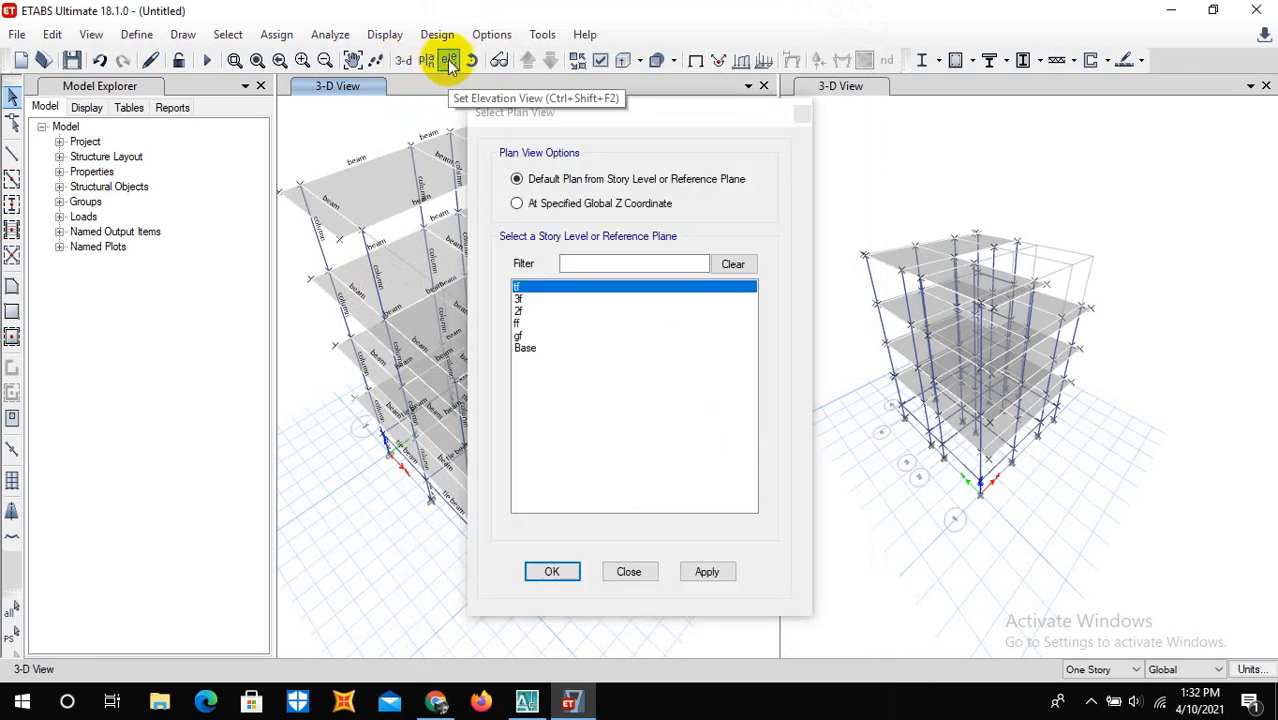
left_click(518, 335)
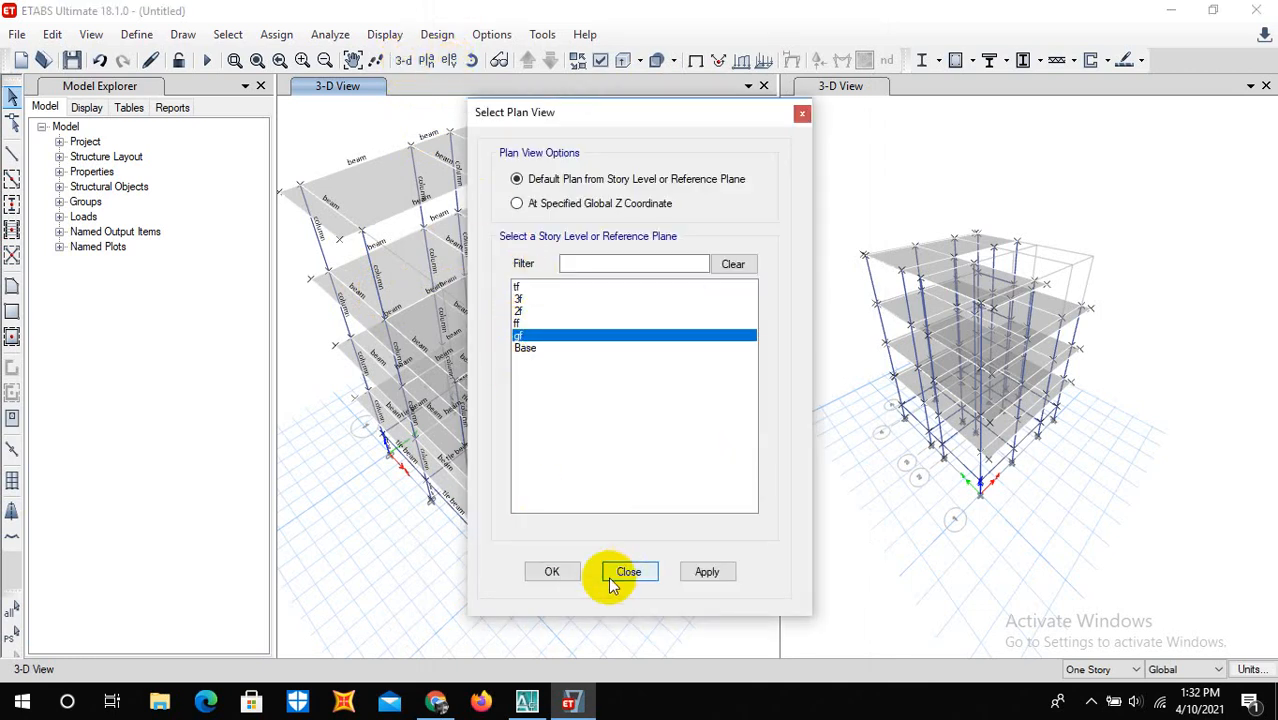
left_click(568, 572)
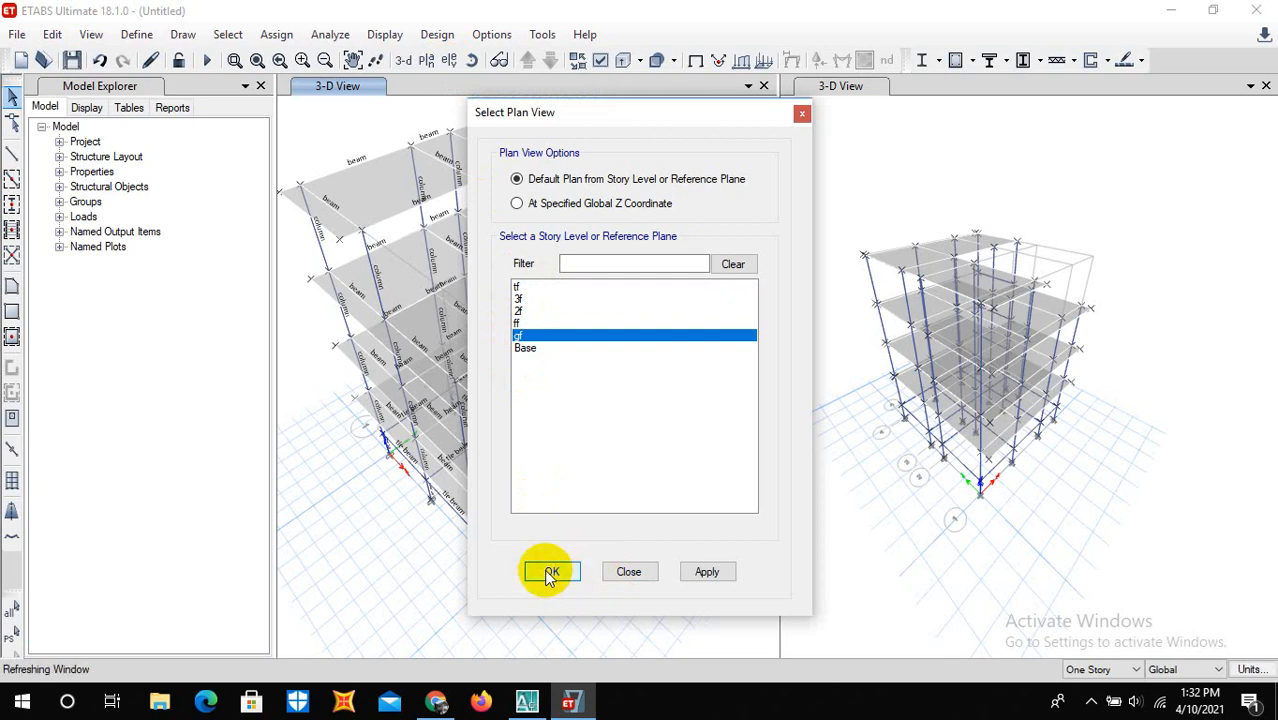
left_click(551, 573)
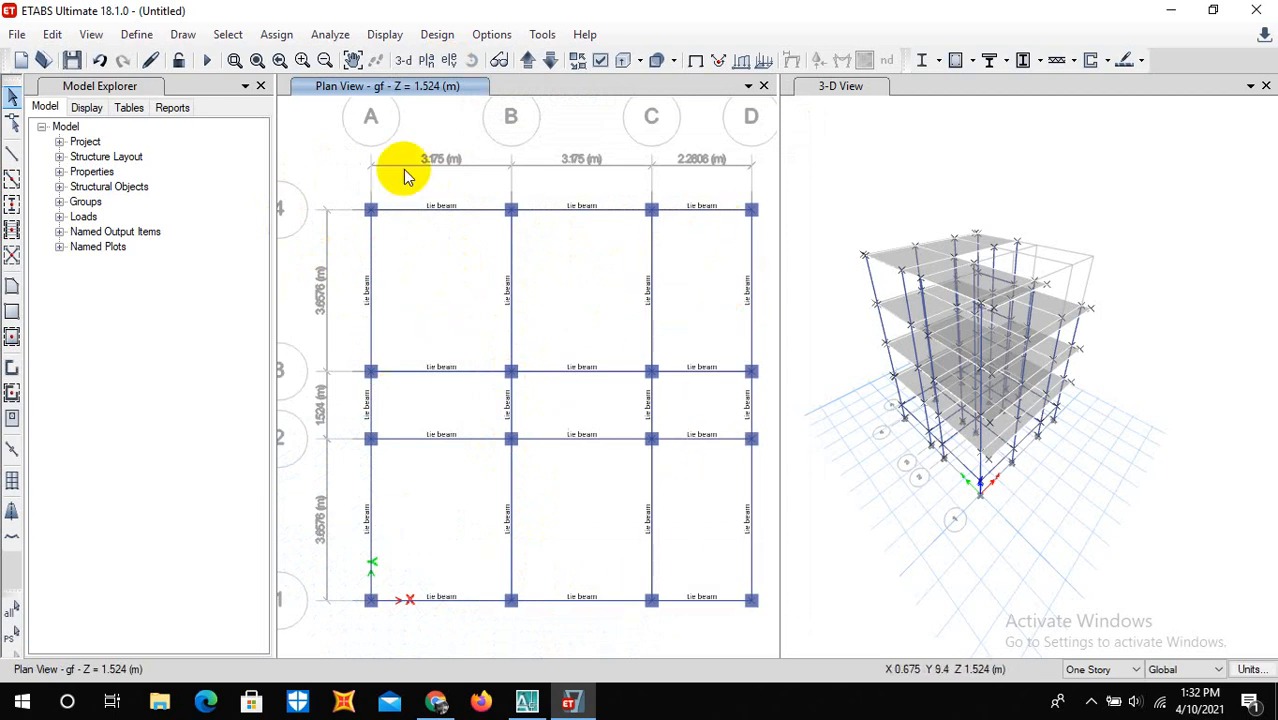
left_click(525, 64)
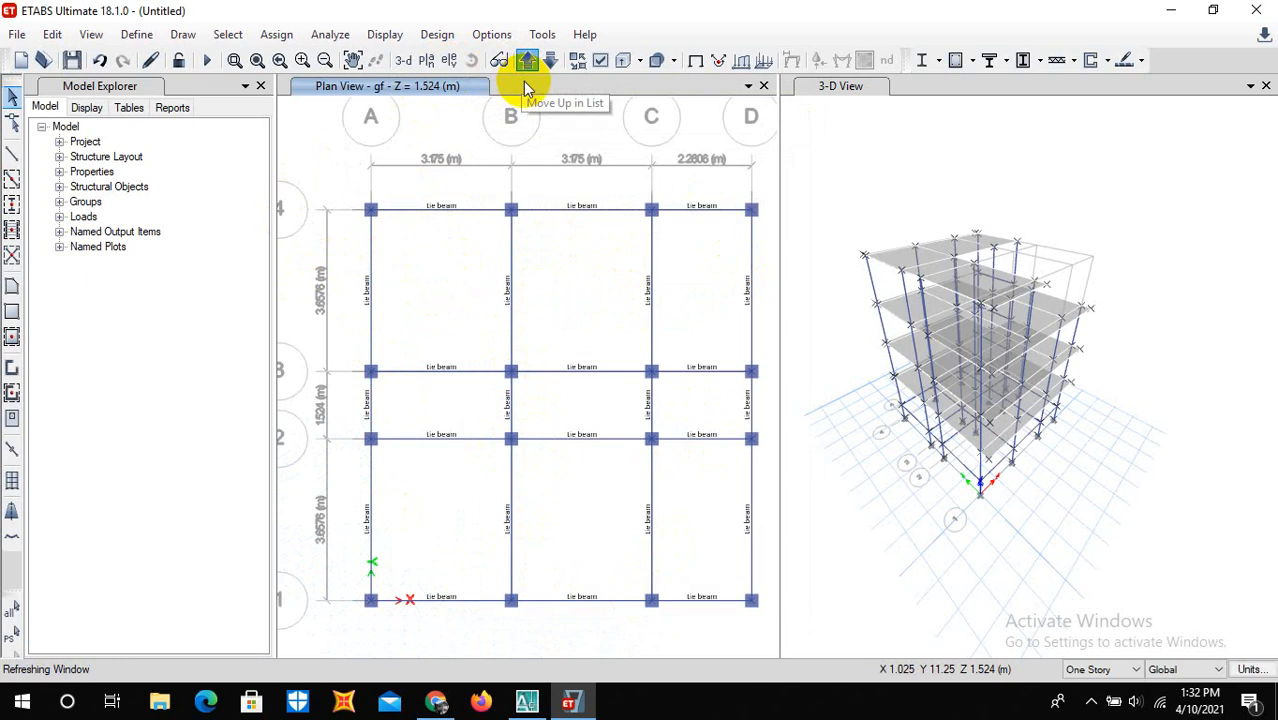
left_click(526, 64)
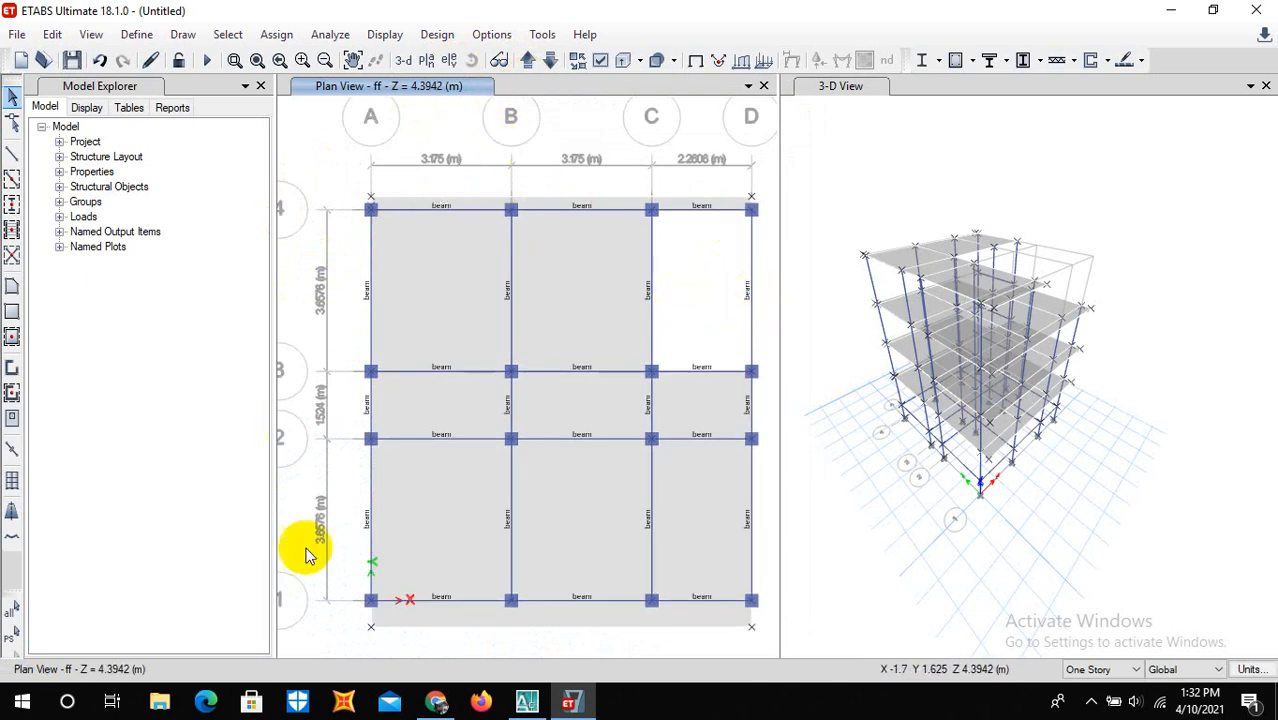
left_click(537, 66)
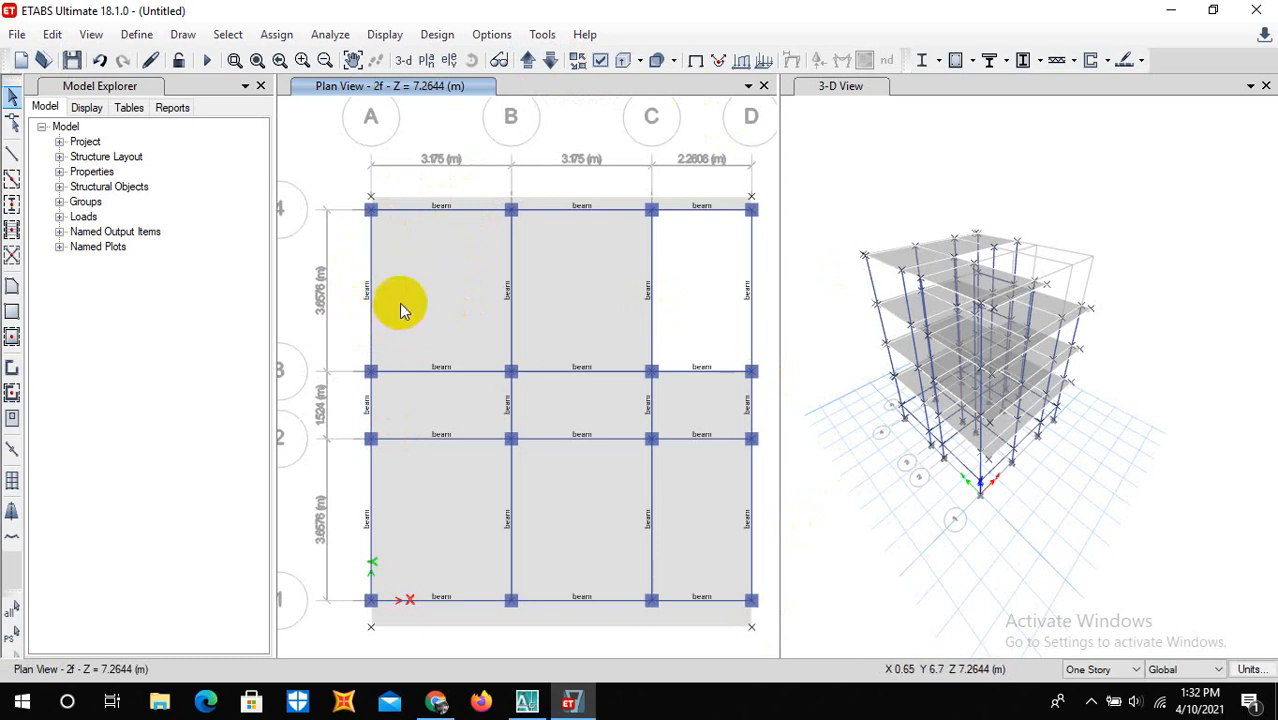
left_click(527, 66)
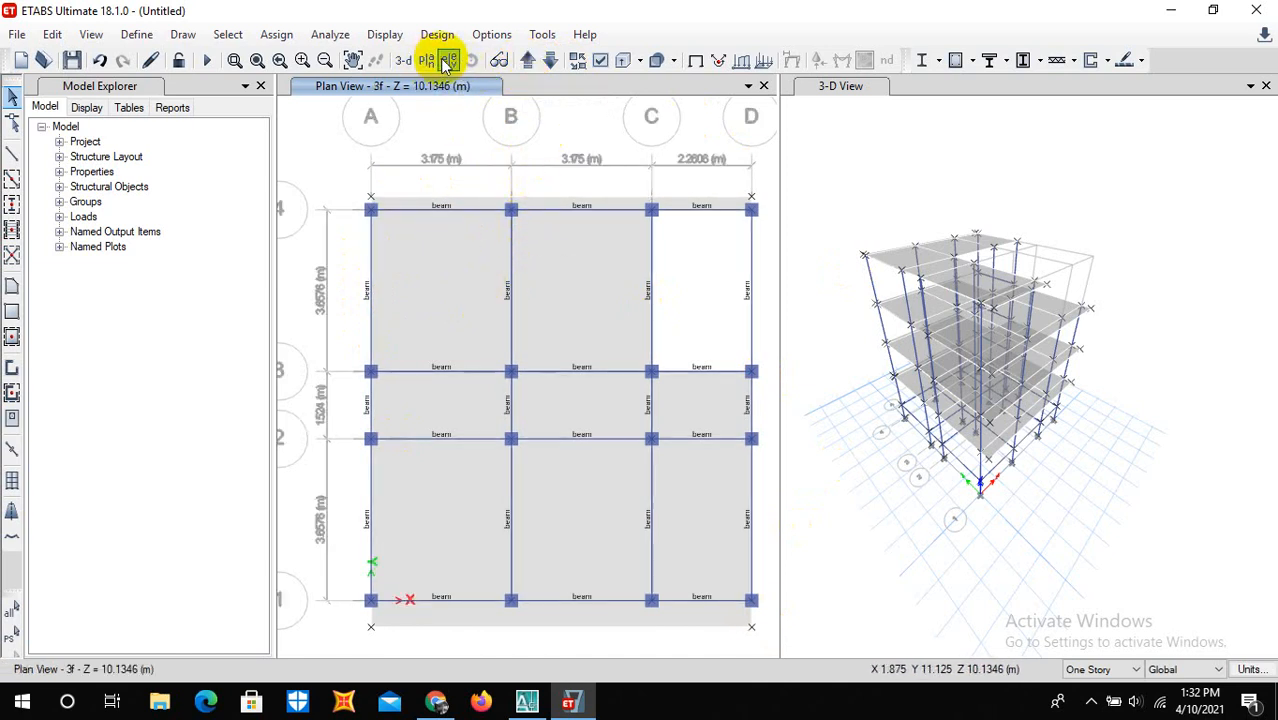
Return to the 3-D view and examine the frame section names and top-story slabs up close and from another side
left_click(409, 59)
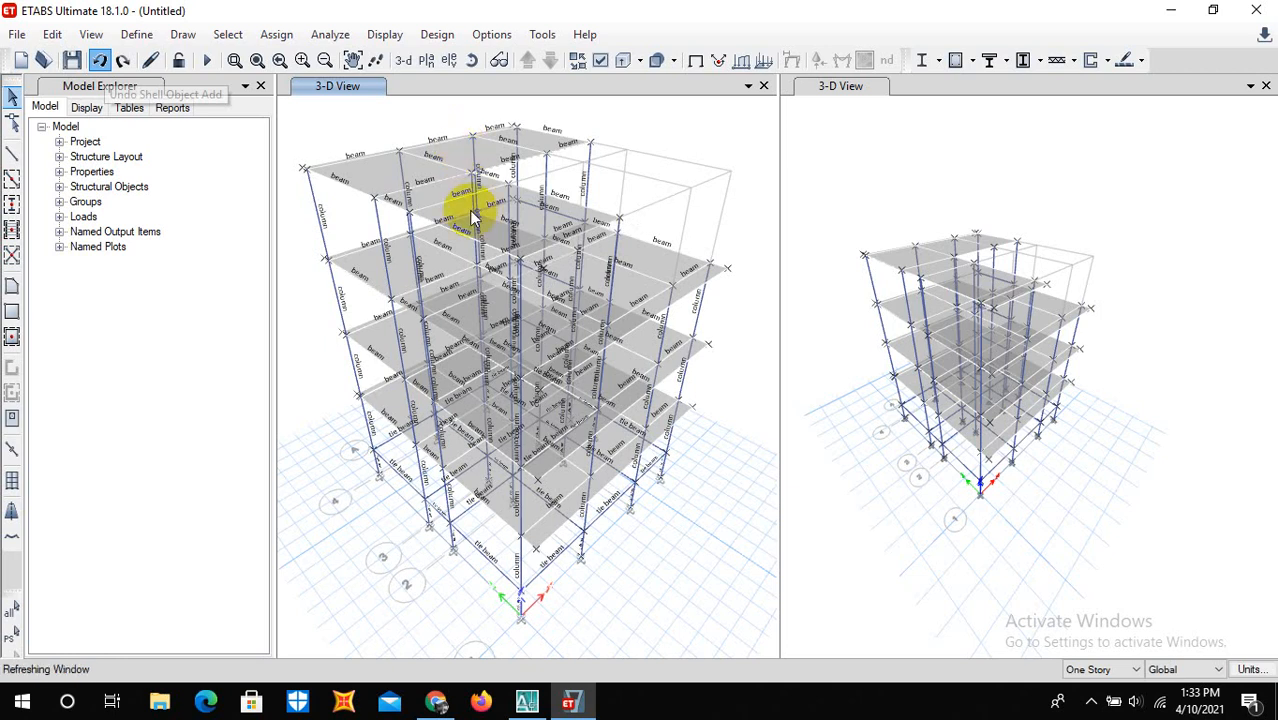
scroll(469, 212, "down", 1)
scroll(470, 220, "up", 5)
scroll(488, 240, "down", 1)
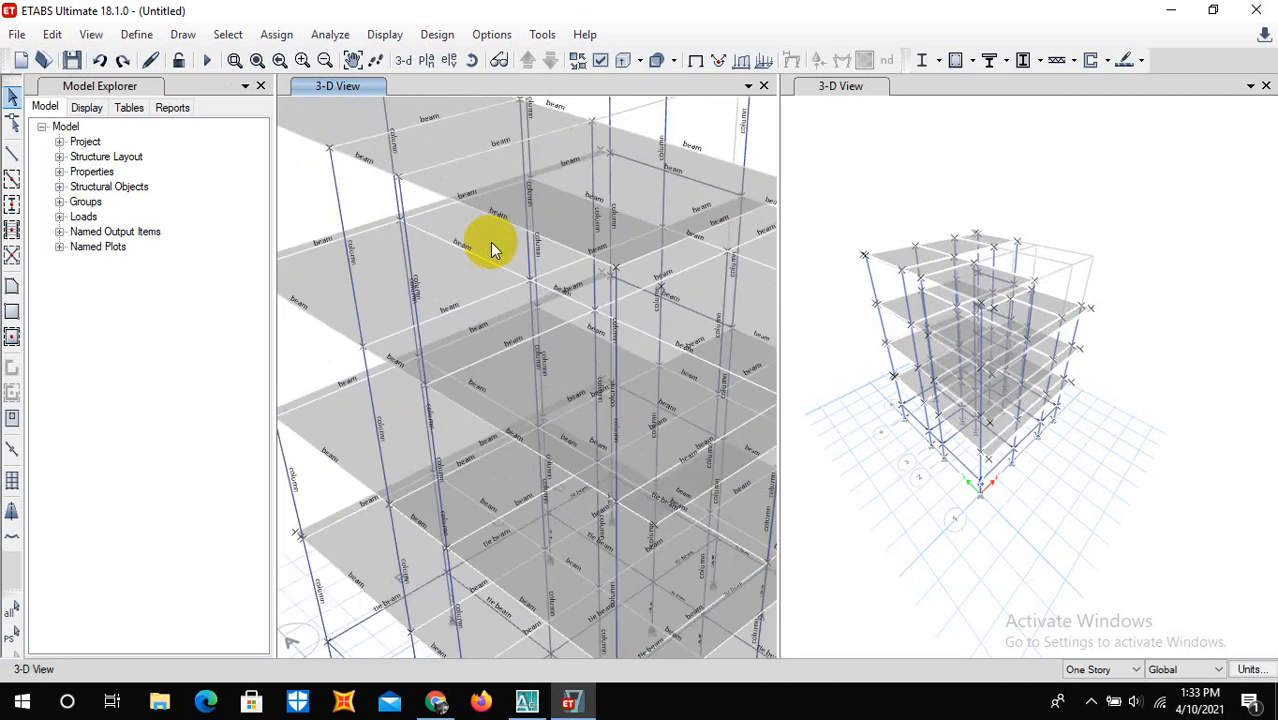
scroll(491, 244, "down", 3)
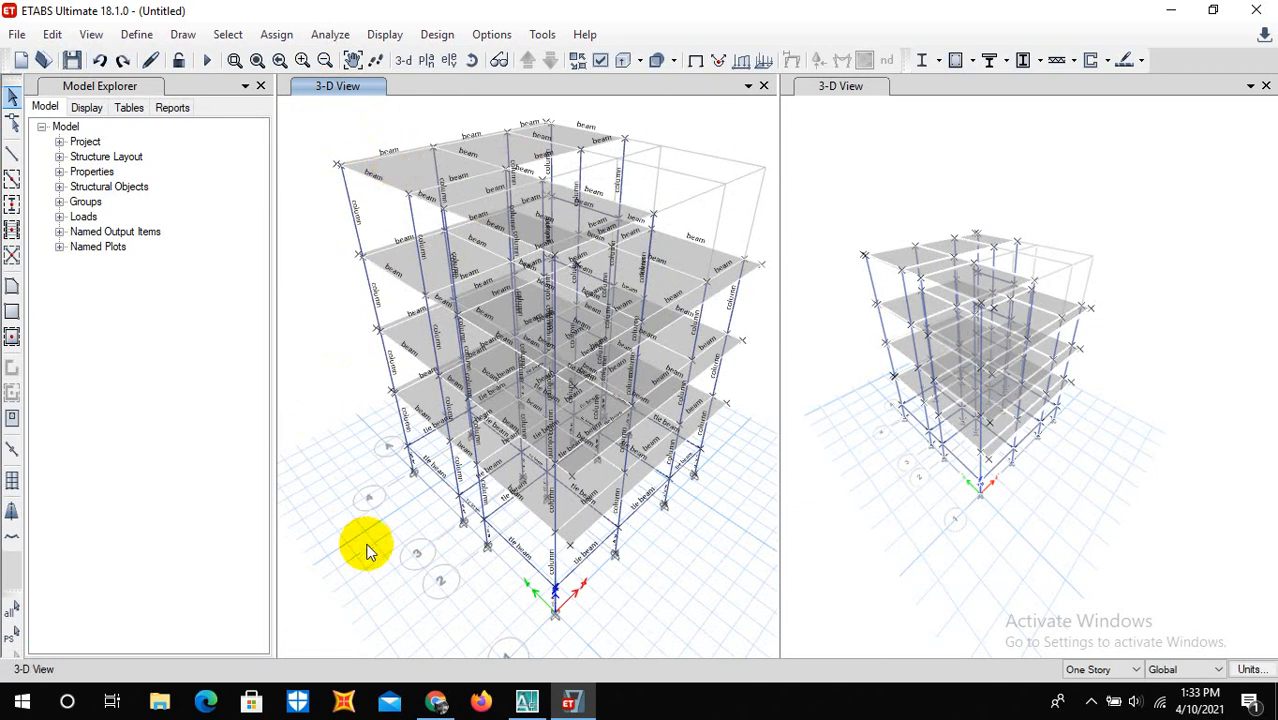
left_click(471, 60)
mouse_move(608, 365)
left_mouse_down()
mouse_move(579, 365)
mouse_move(479, 312)
mouse_move(499, 254)
mouse_move(414, 362)
mouse_move(510, 379)
mouse_move(488, 362)
mouse_move(499, 308)
mouse_move(485, 357)
left_mouse_up()
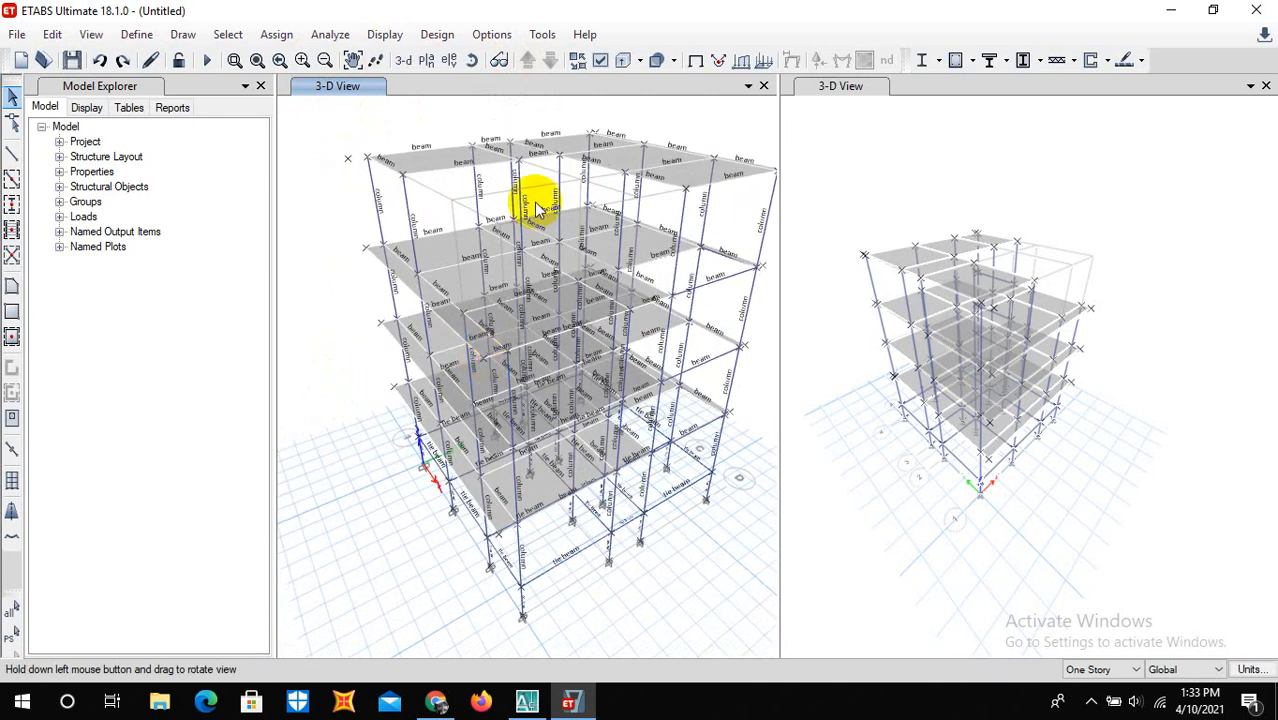